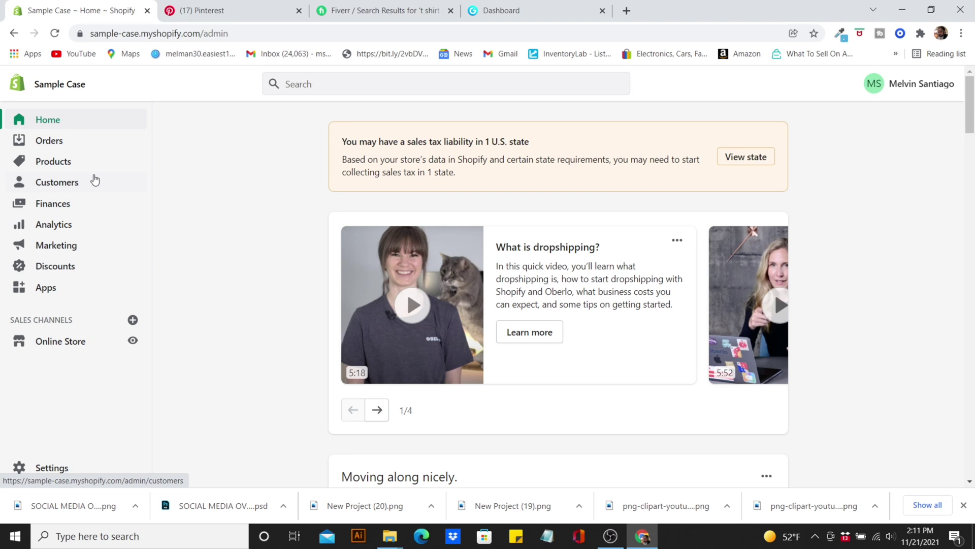
View the store's installed apps, search the admin for PRINT, and open the Printful: Print on Demand app.
left_click(56, 287)
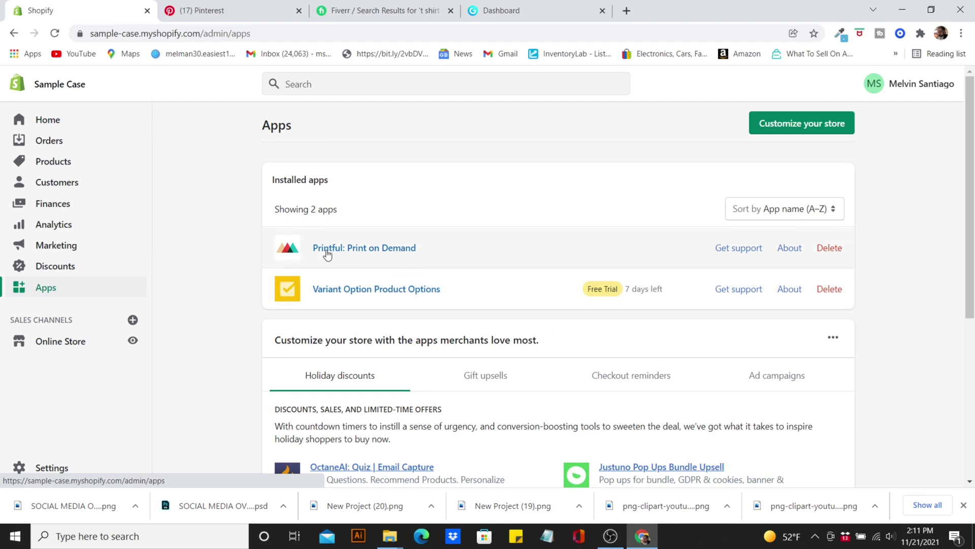
left_click(348, 82)
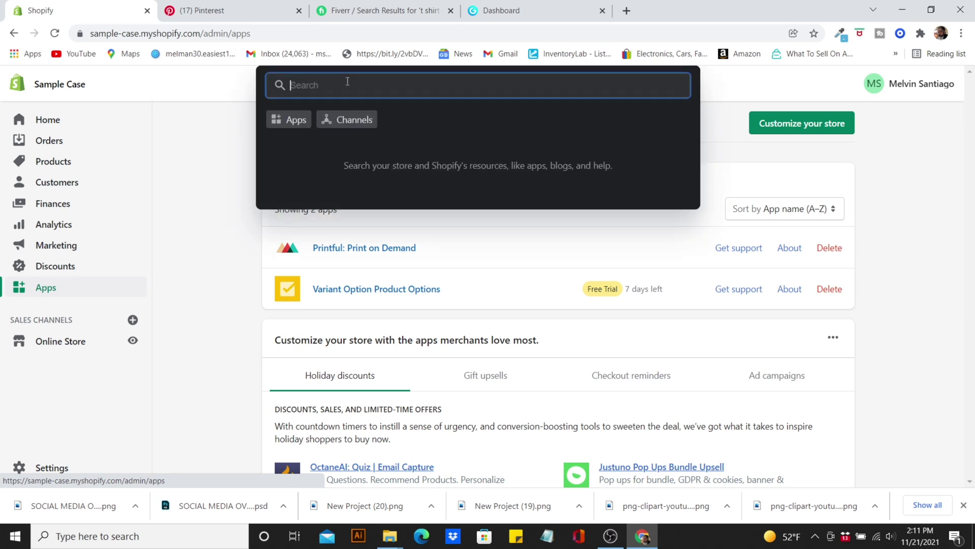
type("IN")
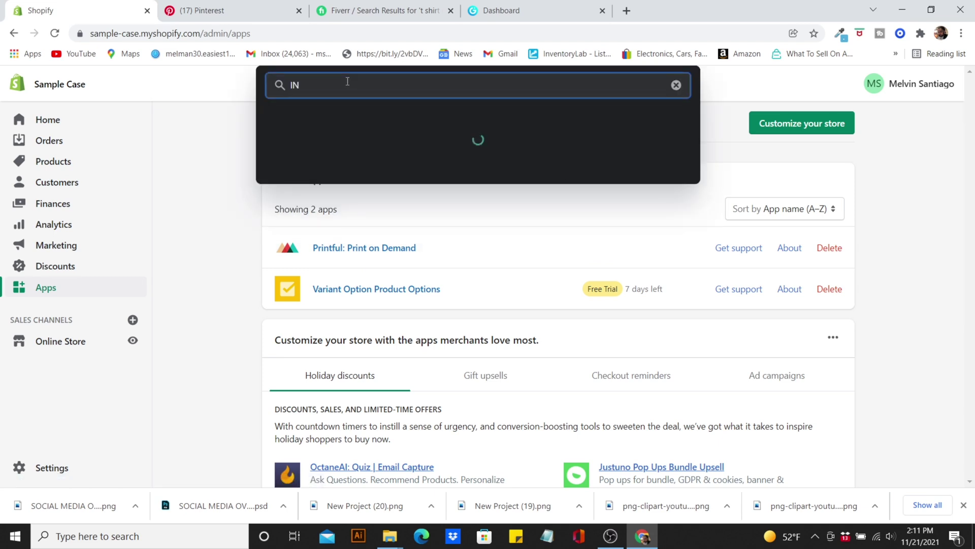
key("BackSpace")
key("BackSpace")
type("PRINT")
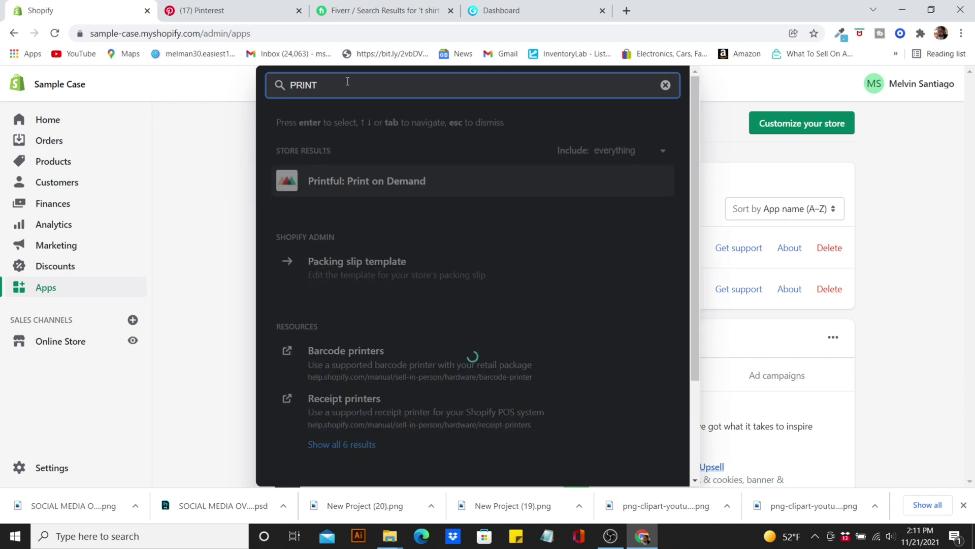
left_click(377, 182)
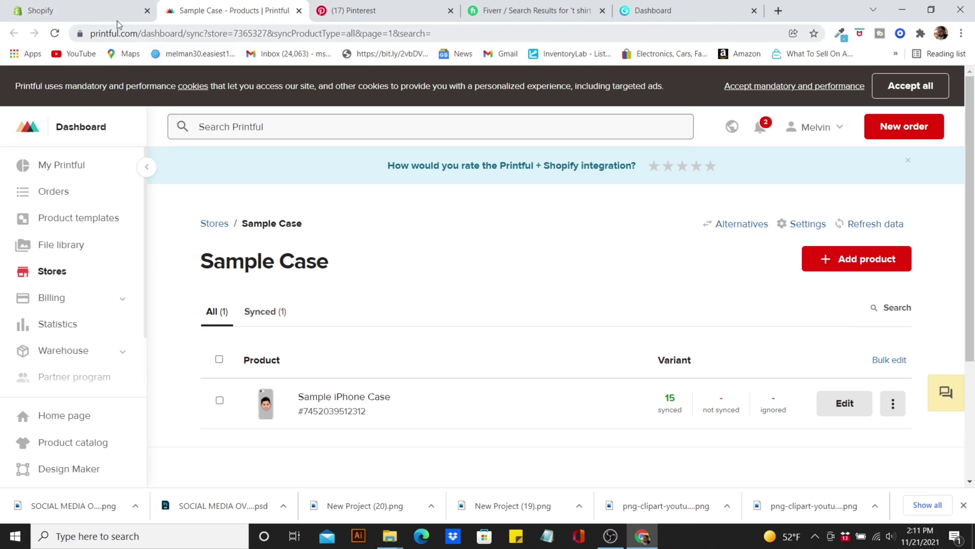
Return to the Shopify apps page and close the Printful dashboard.
left_click(106, 11)
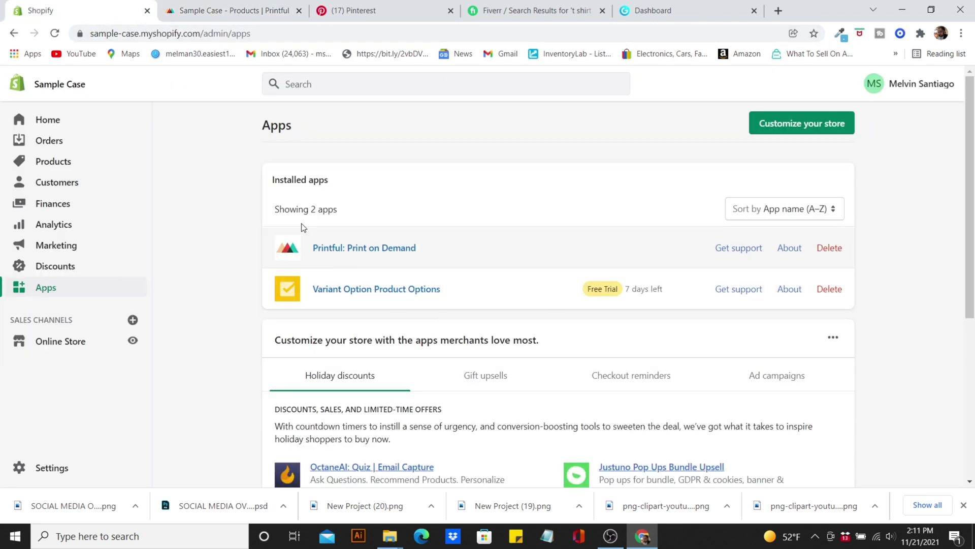
left_click(295, 12)
left_click(299, 11)
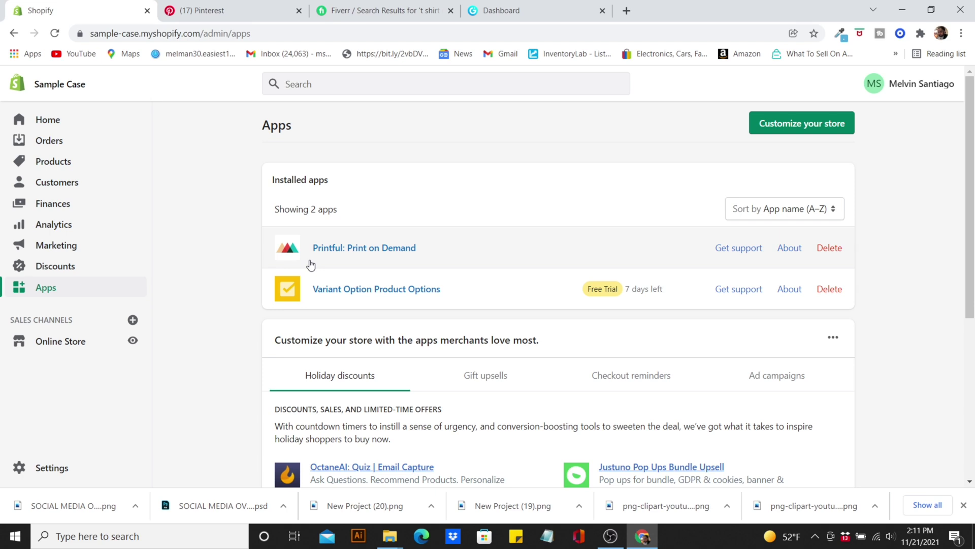
Switch to Pinterest, open the Wakanda Forever T-shirt pin from the tshirt design ideas results, and dismiss the save-for-later notice.
left_click(214, 18)
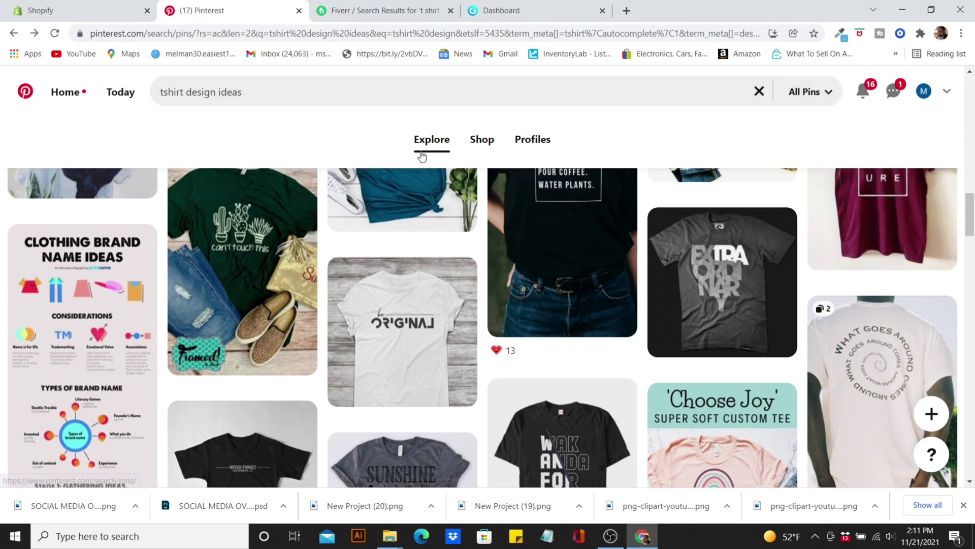
mouse_move(968, 232)
left_mouse_down()
mouse_move(972, 113)
mouse_move(974, 258)
mouse_move(974, 227)
mouse_move(973, 236)
left_mouse_up()
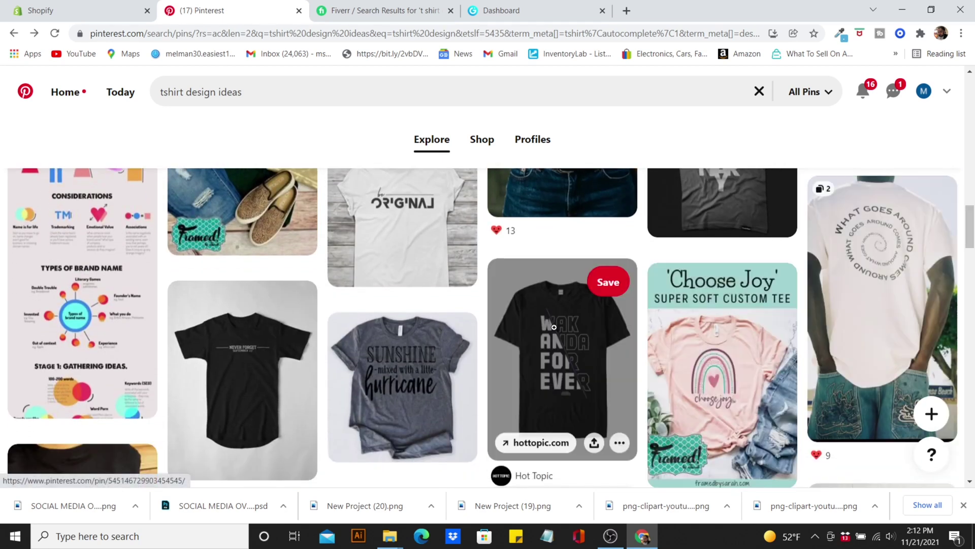
left_click(555, 326)
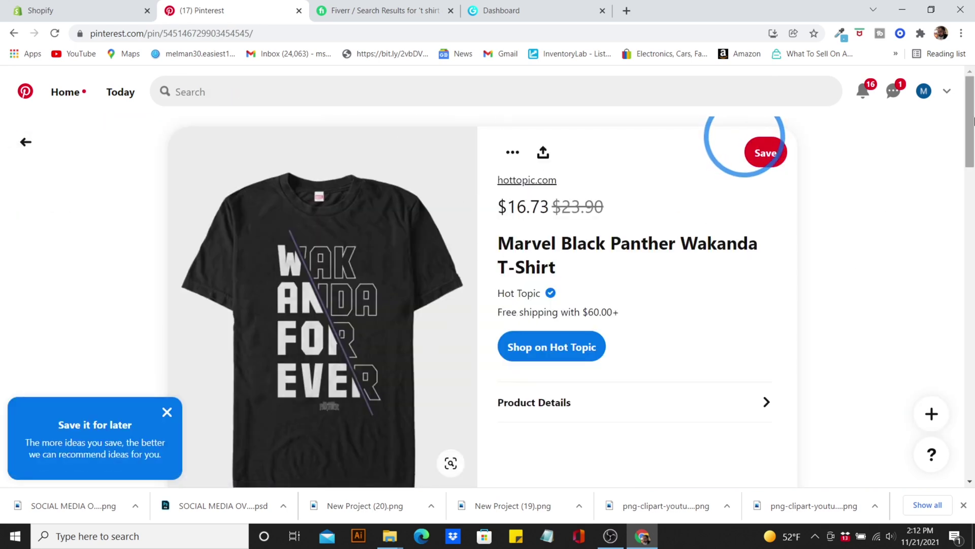
left_click_drag(970, 140, 971, 152)
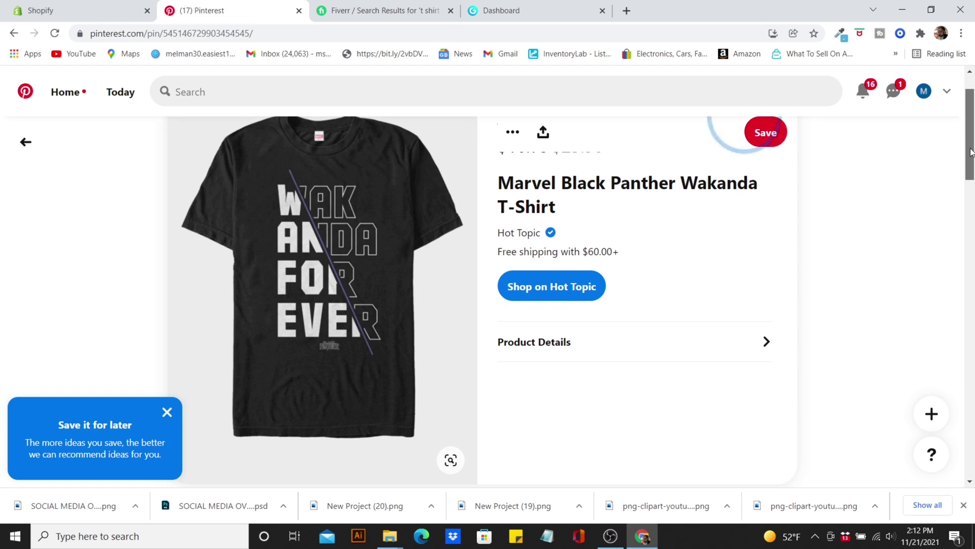
left_click(167, 413)
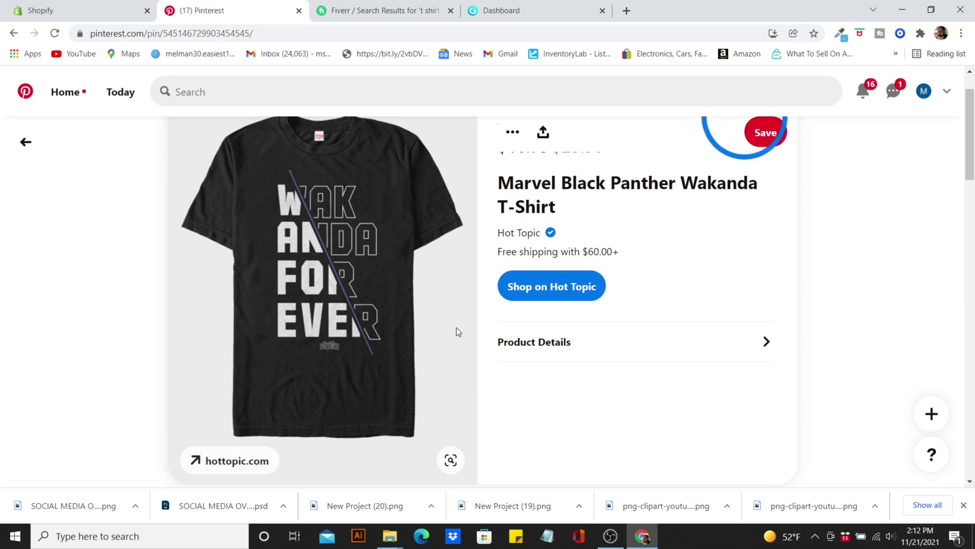
left_click_drag(967, 132, 968, 127)
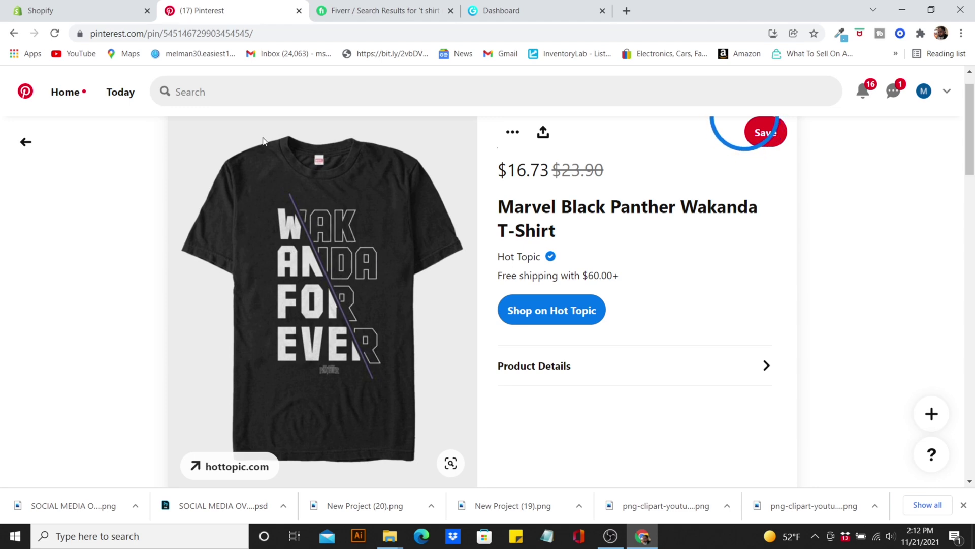
key("super+shift+s")
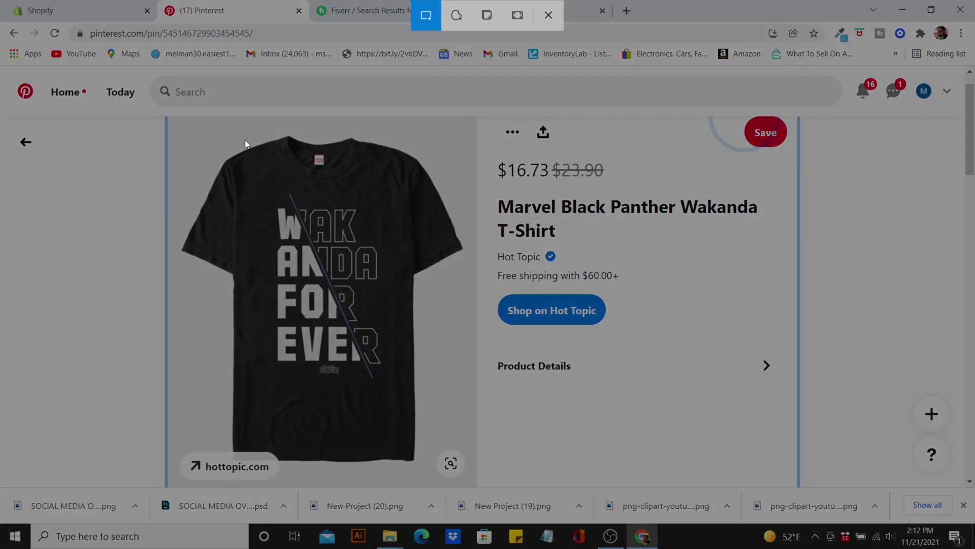
left_click_drag(159, 123, 493, 482)
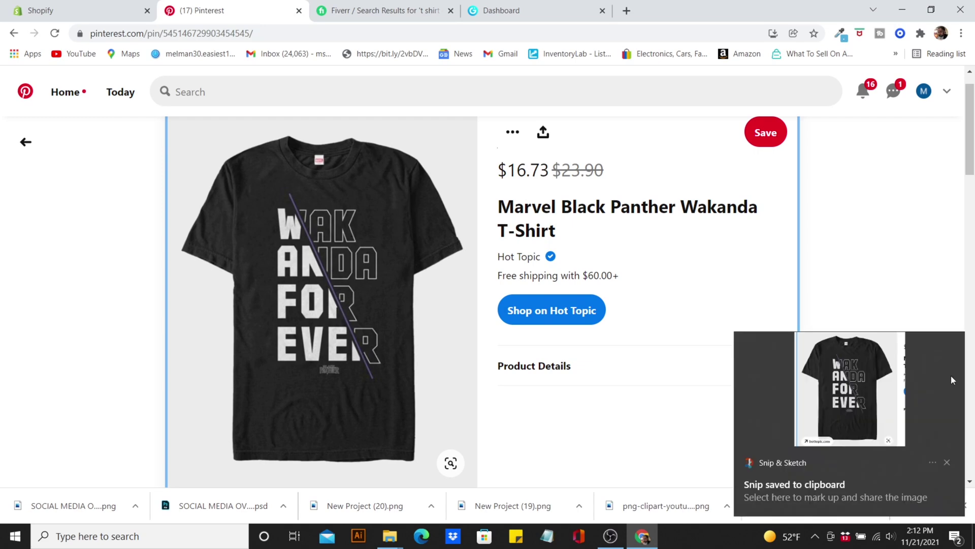
left_click(931, 382)
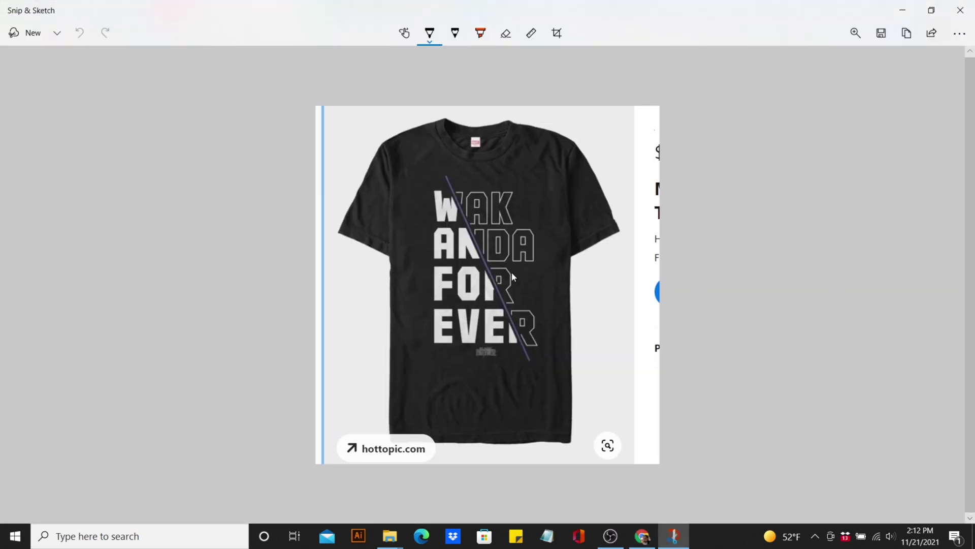
left_click(881, 34)
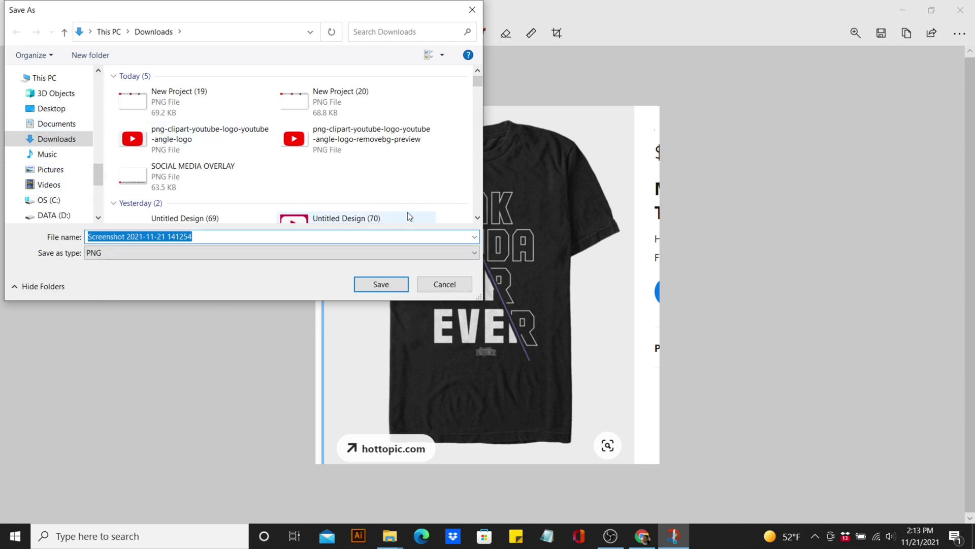
left_click(382, 285)
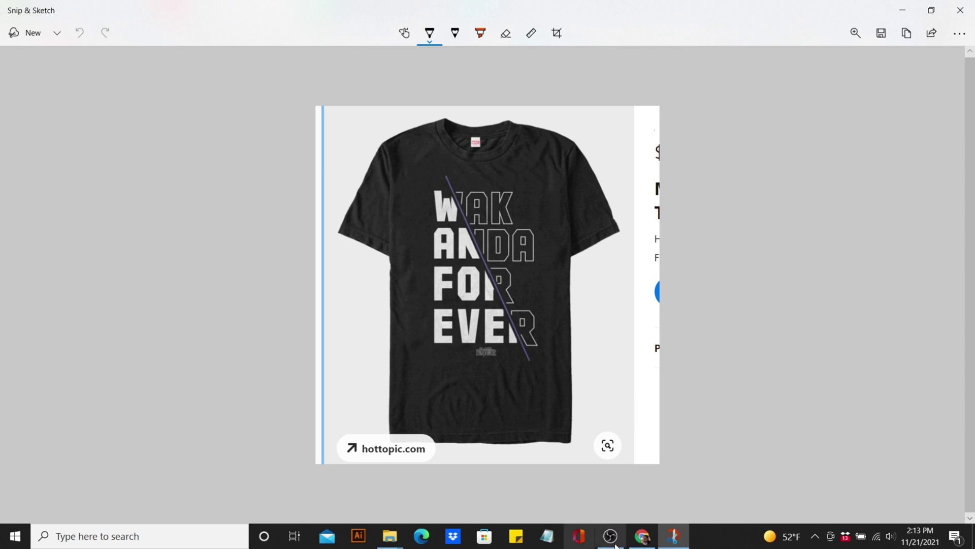
Switch to the Fiverr results for "t shirt designs" and apply a budget filter of $5 minimum and $5 maximum.
left_click(642, 536)
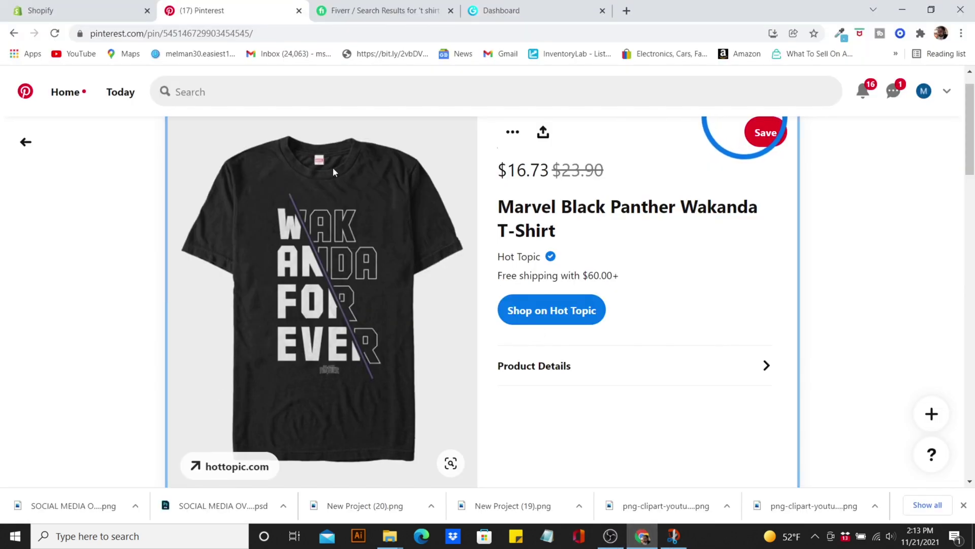
left_click(371, 19)
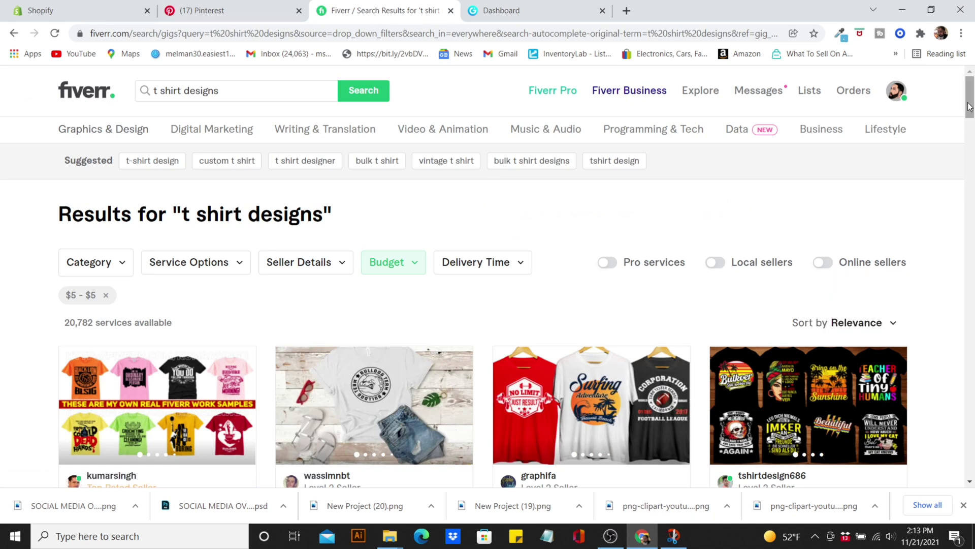
mouse_move(969, 107)
left_mouse_down()
mouse_move(969, 126)
mouse_move(970, 110)
left_mouse_up()
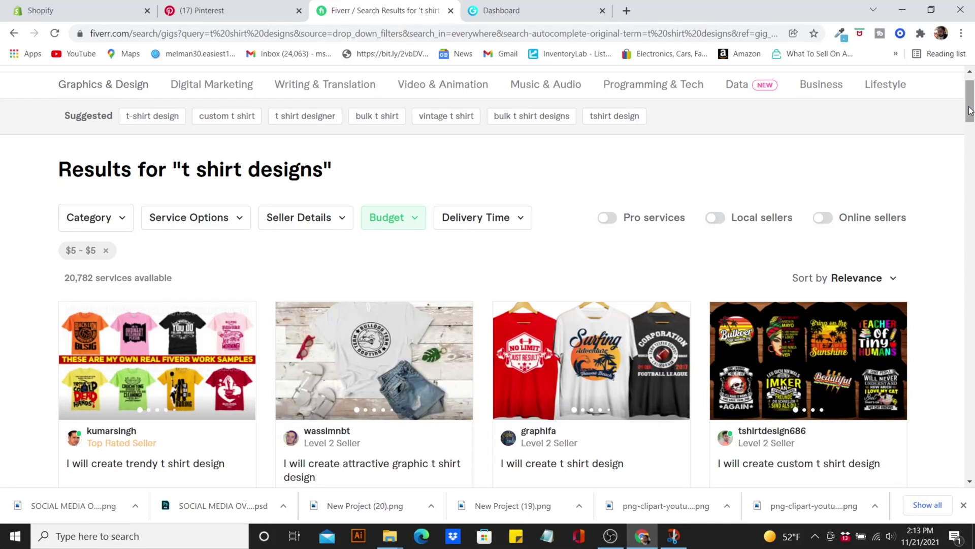
left_click(409, 219)
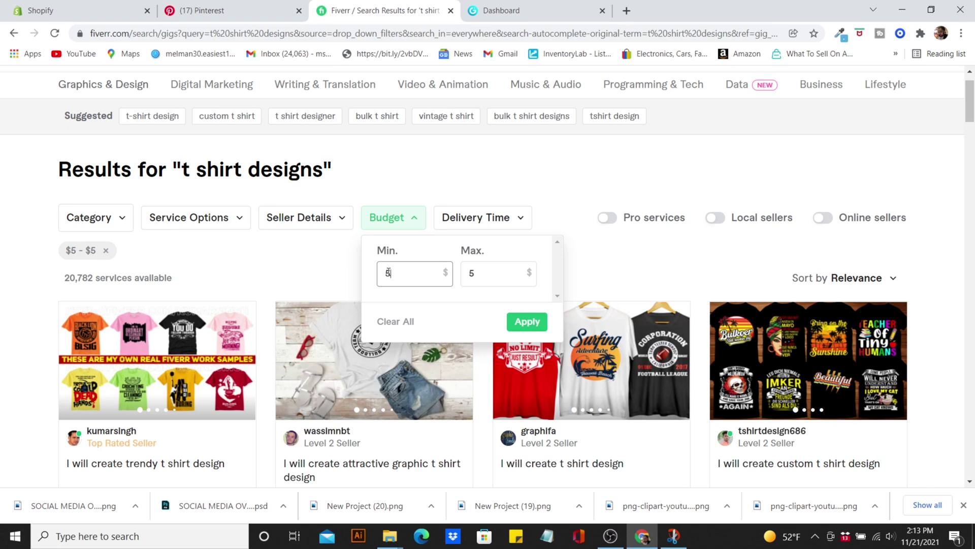
left_click(523, 325)
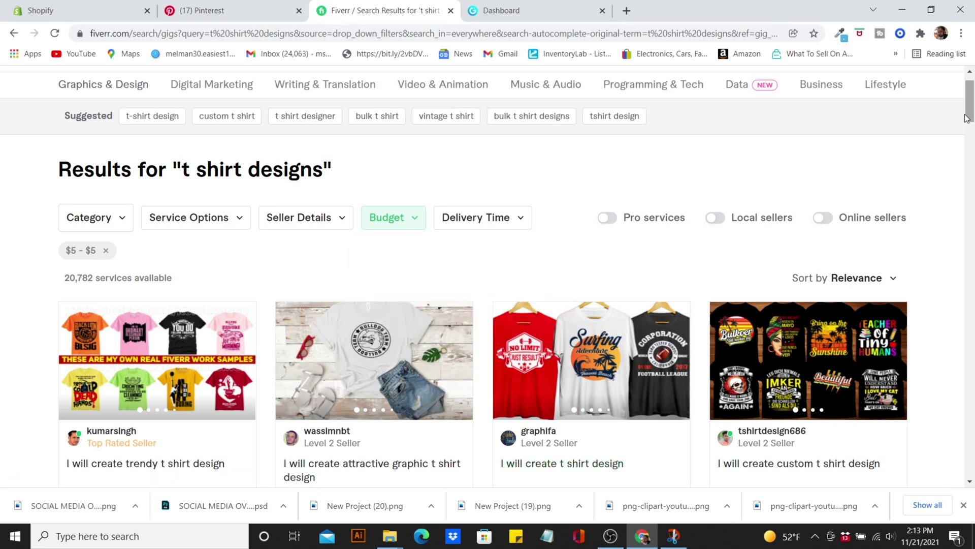
Open the top-rated seller's "I will create trendy t shirt design" gig and look over its samples and Basic package.
mouse_move(970, 118)
left_mouse_down()
mouse_move(969, 182)
mouse_move(970, 123)
mouse_move(970, 133)
left_mouse_up()
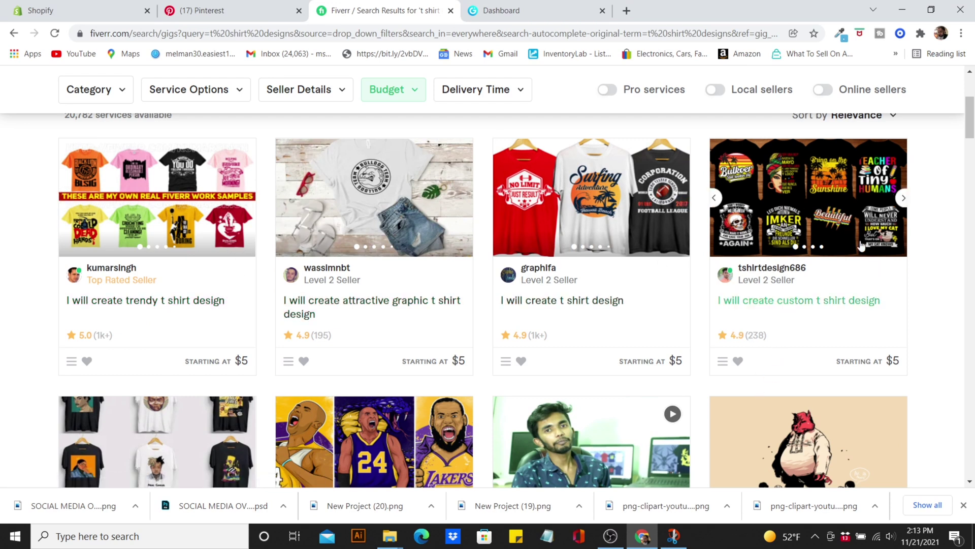
mouse_move(136, 290)
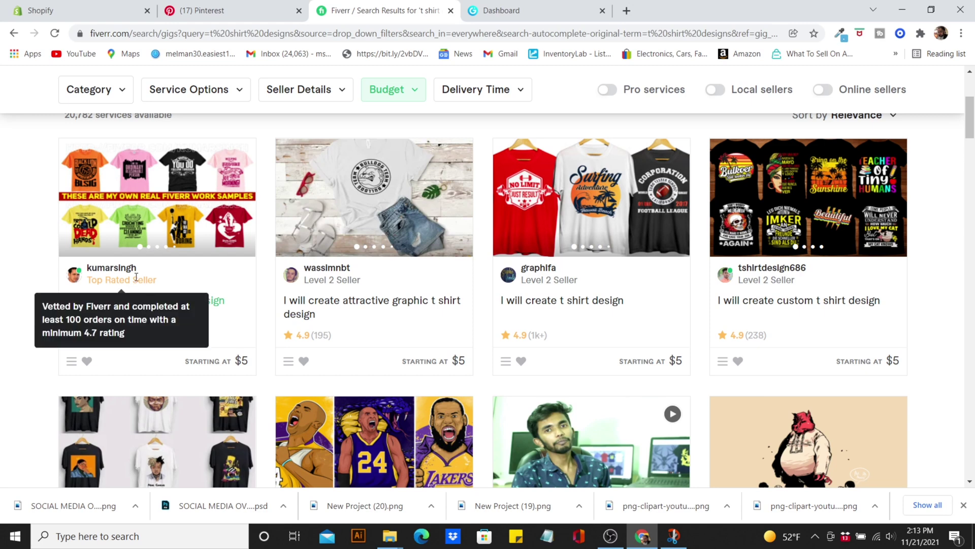
left_click(222, 195)
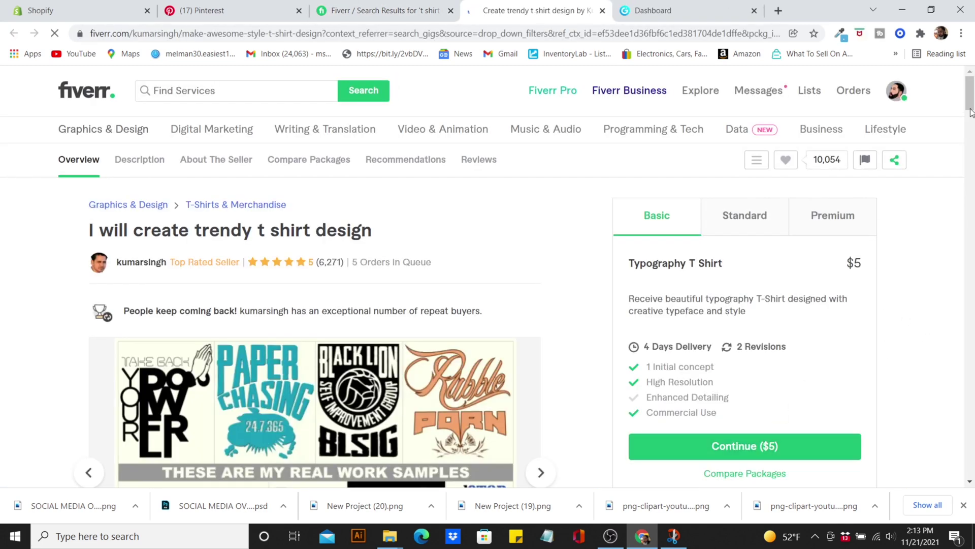
scroll(972, 112, "down", 7)
scroll(973, 102, "up", 6)
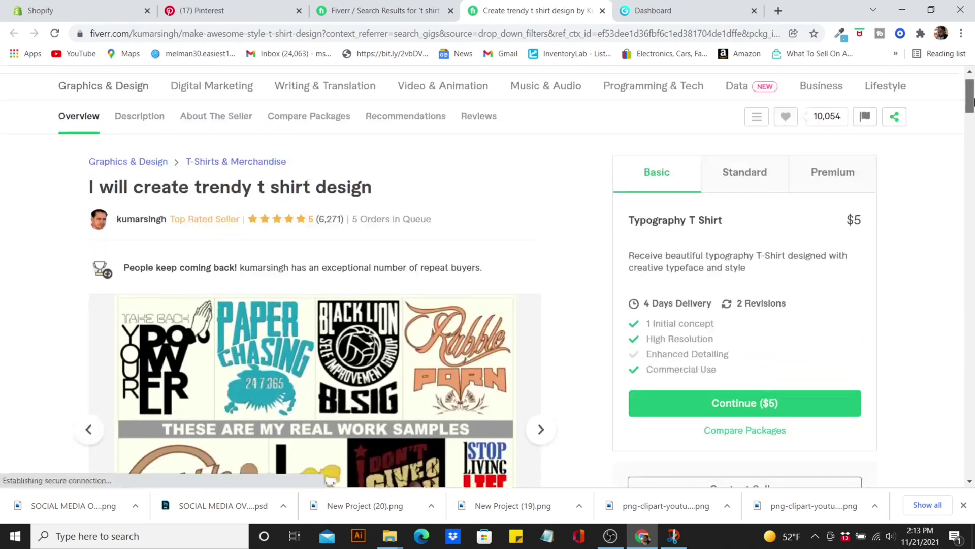
scroll(971, 102, "down", 5)
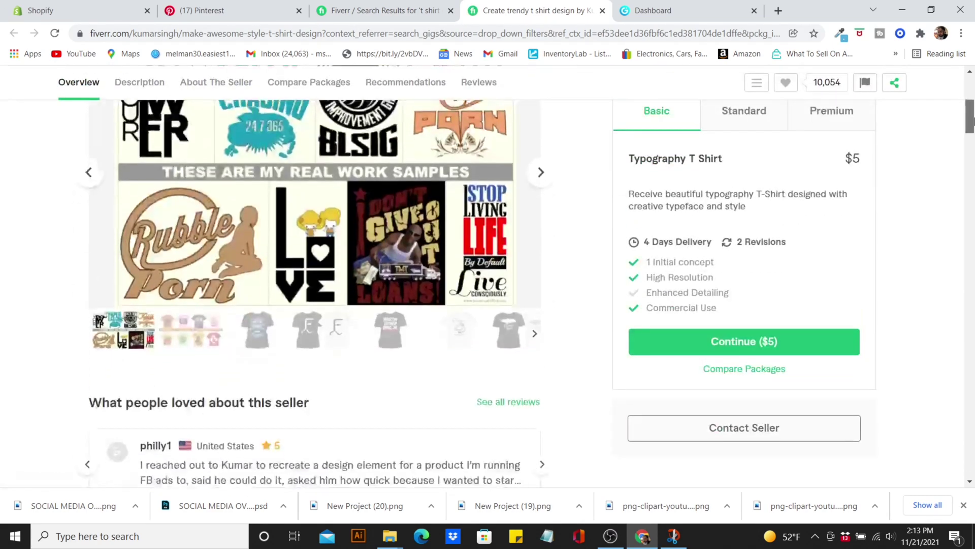
left_click(788, 431)
left_click(471, 247)
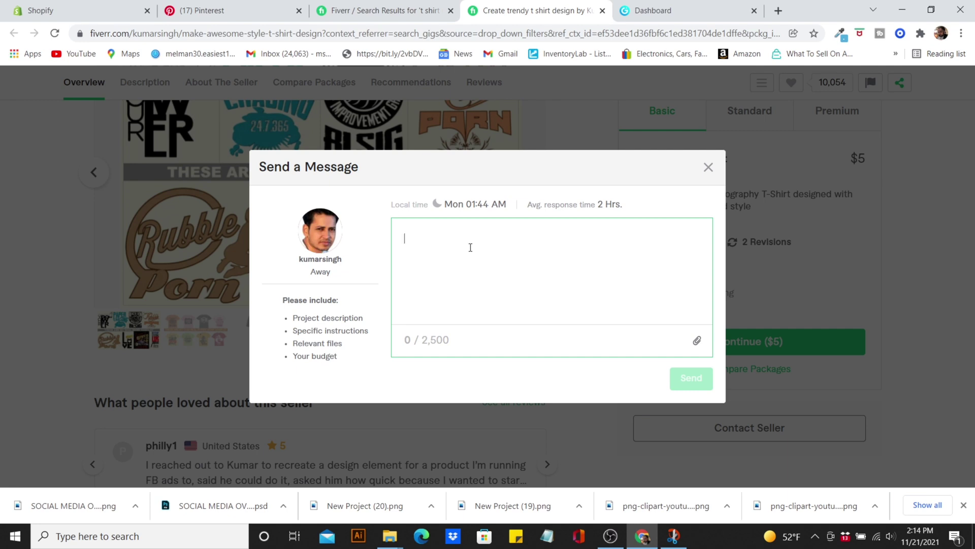
left_click(697, 339)
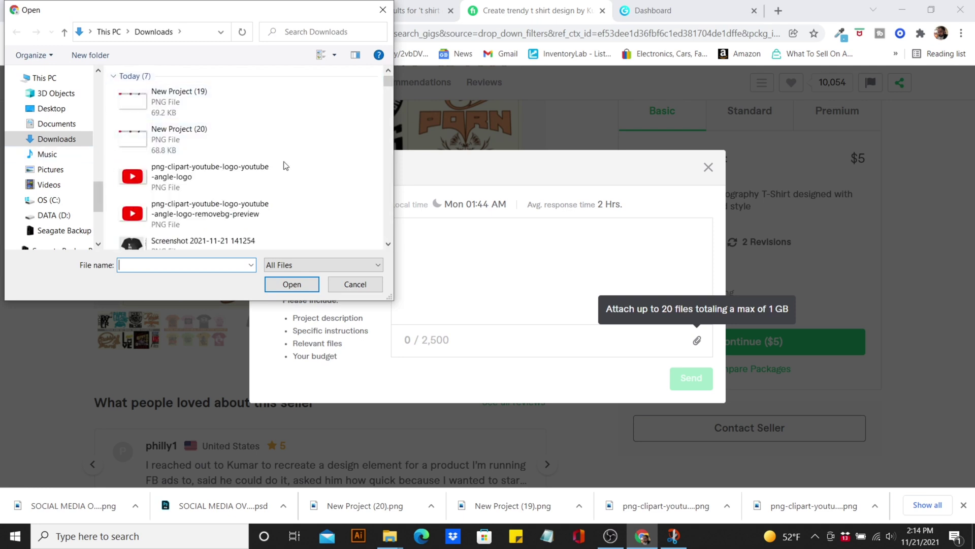
left_click(236, 245)
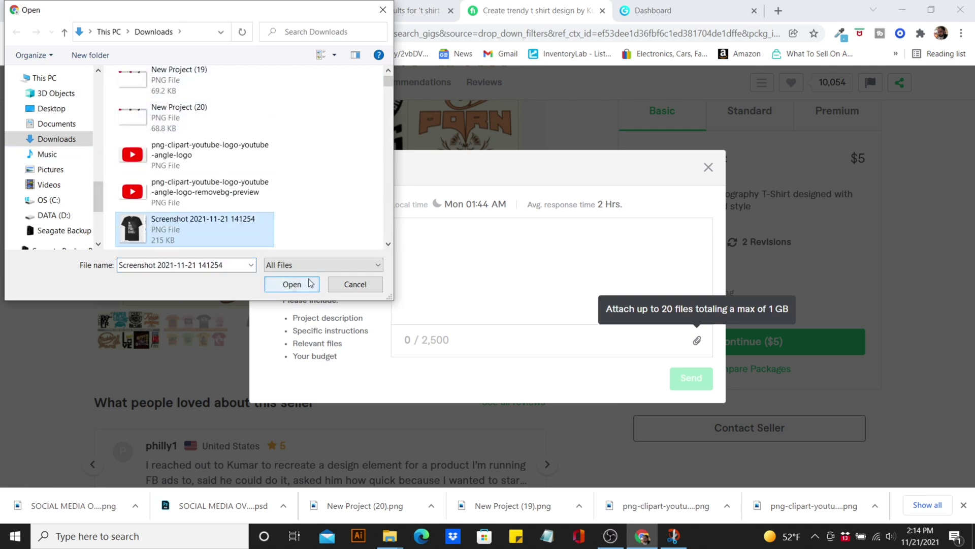
left_click(280, 285)
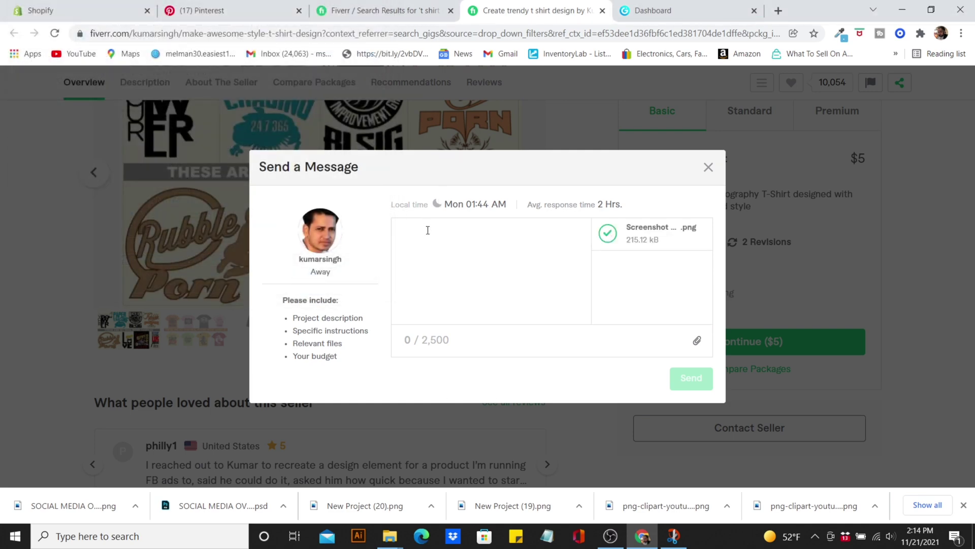
Write HUSTLE HARD in the message to the seller.
left_click(428, 230)
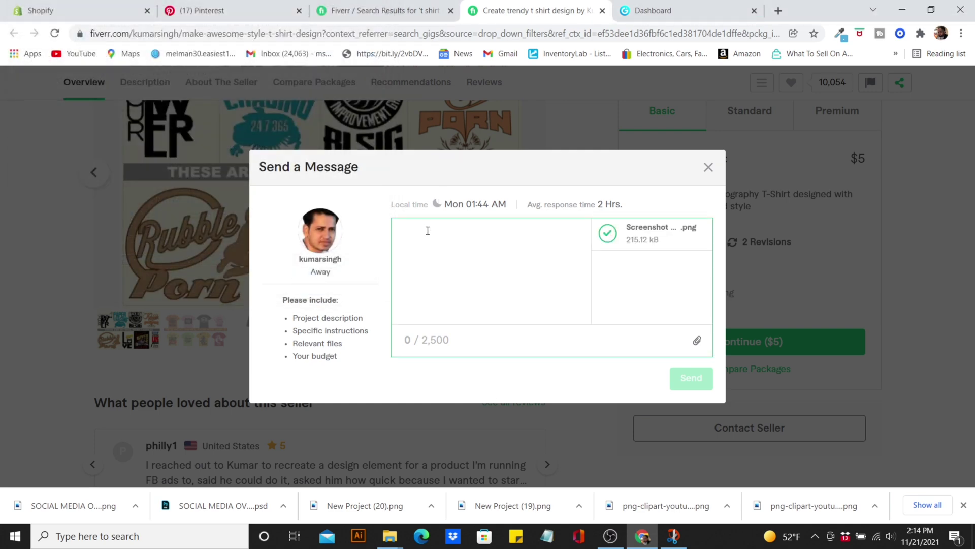
type("HUSTLE ")
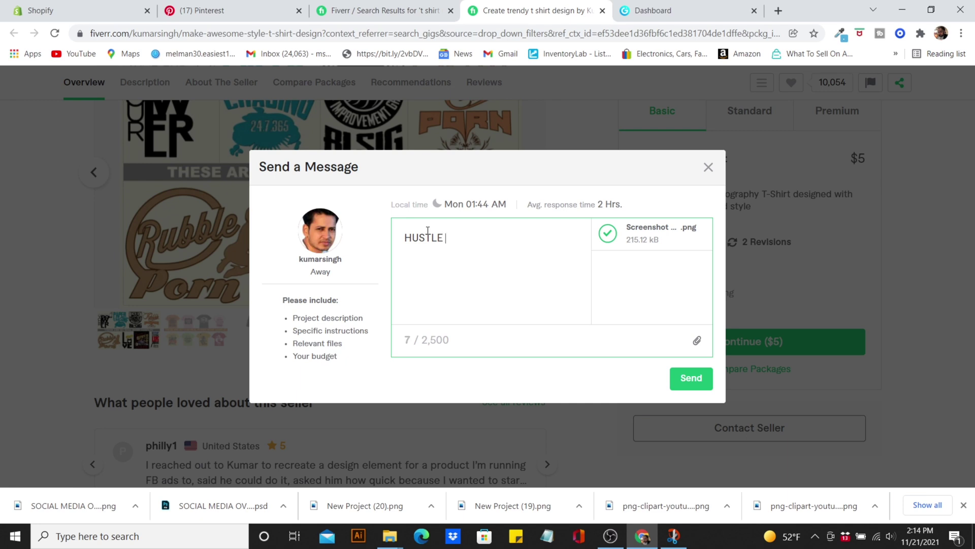
type("HARD")
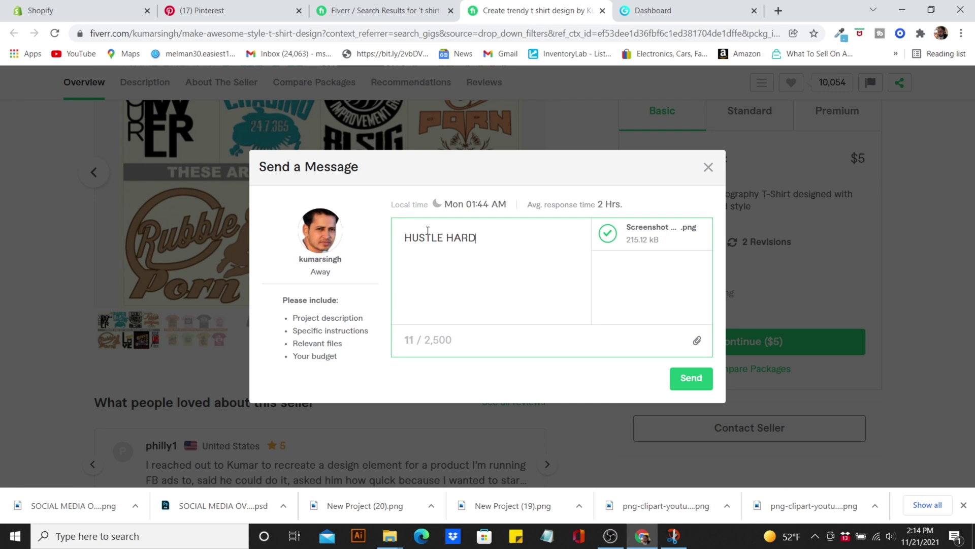
Close the message to the gig's seller without sending it.
left_click(662, 239)
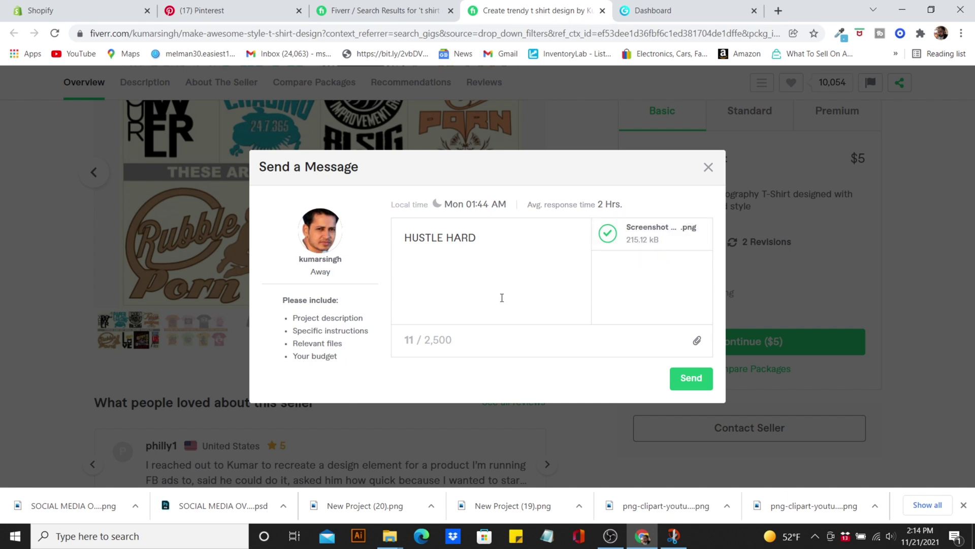
left_click(708, 166)
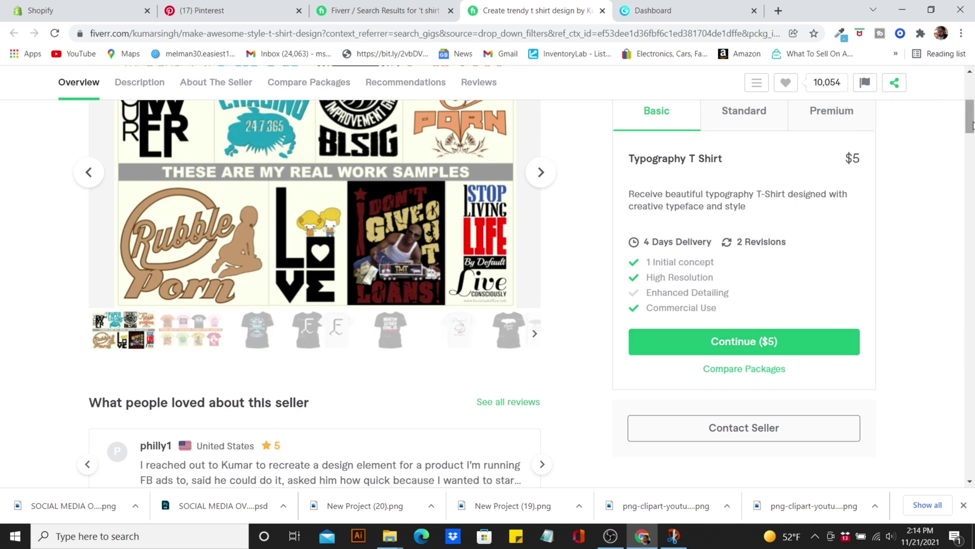
left_click_drag(973, 125, 973, 94)
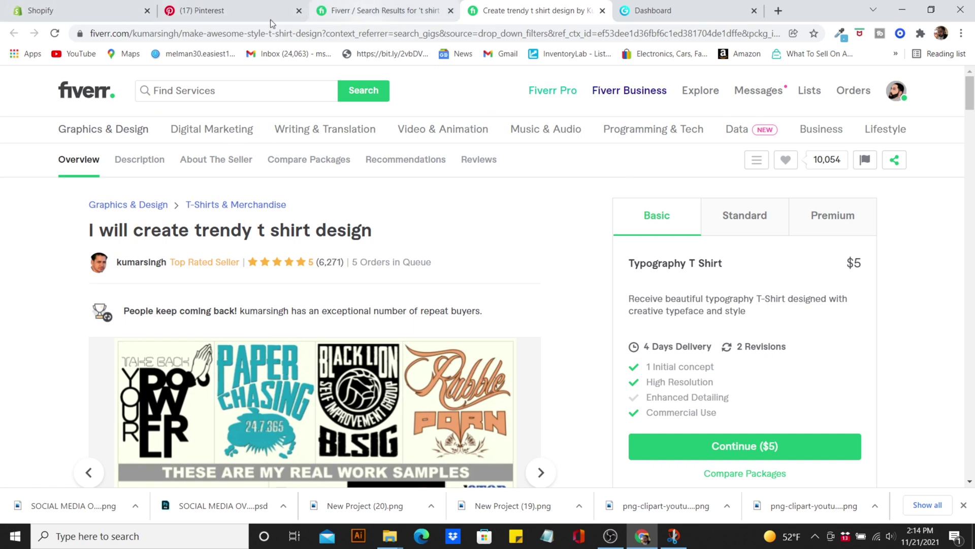
Switch to the Shopify admin and open the installed Printful: Print on Demand app.
left_click(13, 7)
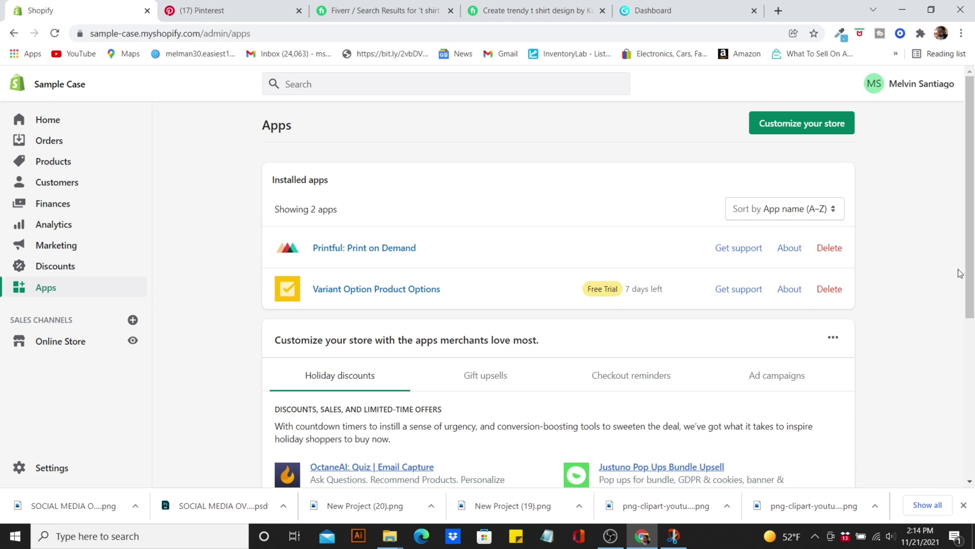
left_click(385, 255)
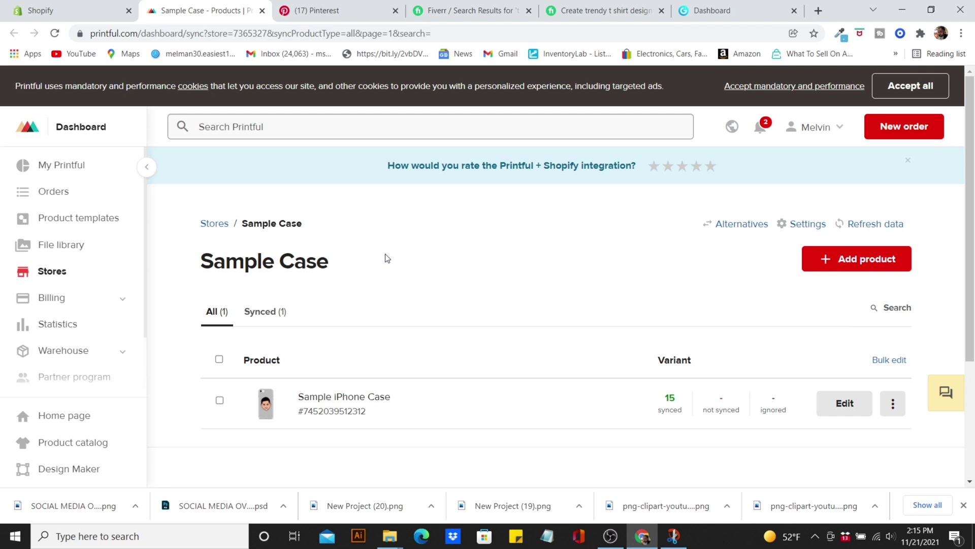
Delete the Sample iPhone Case product from both Printful and Shopify.
left_click(893, 413)
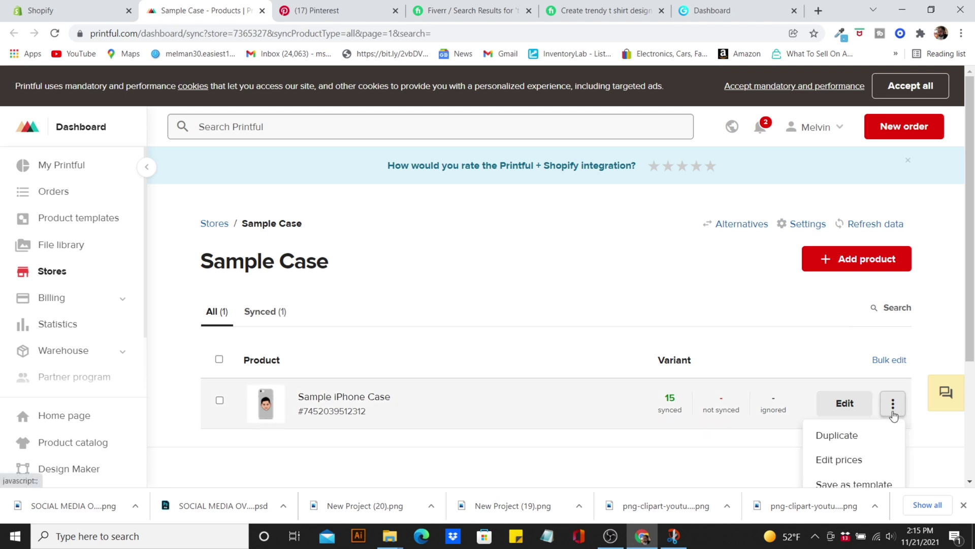
left_click_drag(971, 334, 973, 421)
left_click(837, 421)
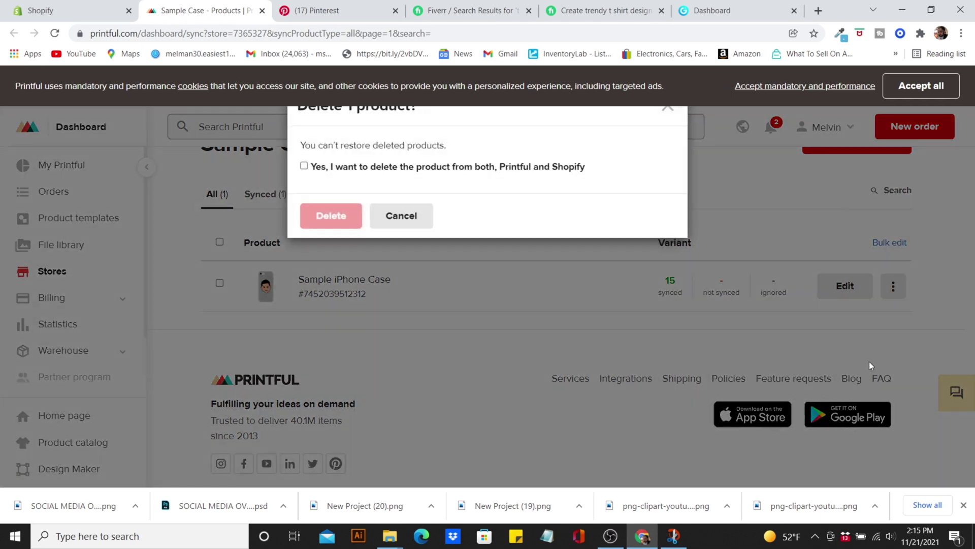
left_click(304, 166)
left_click(330, 218)
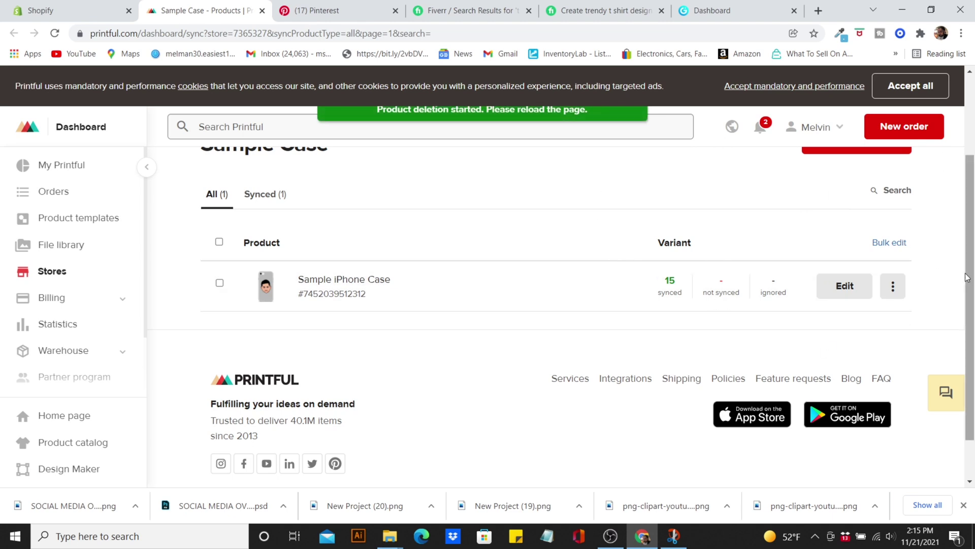
Start adding a new product to the Sample Case store and open the T-shirts category under Men's clothing.
scroll(967, 277, "up", 3)
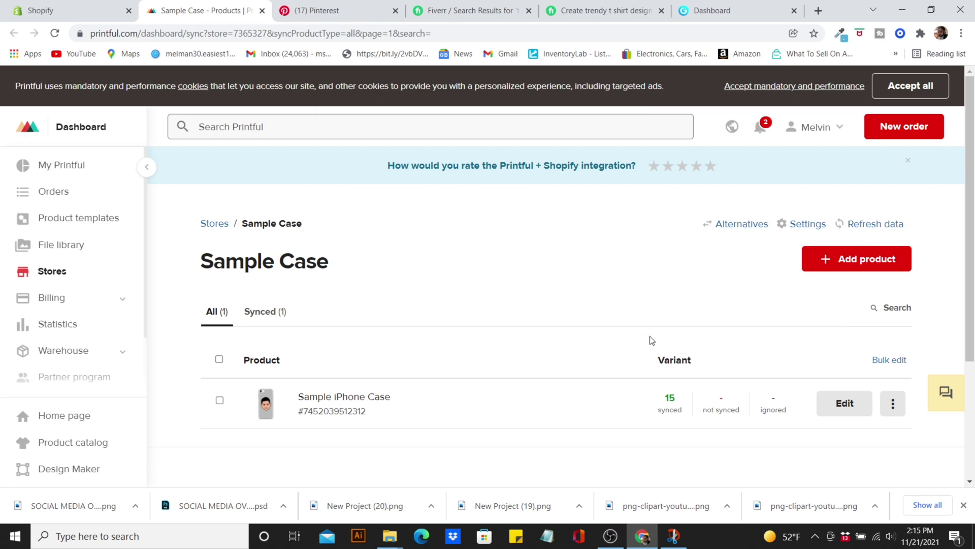
left_click(857, 258)
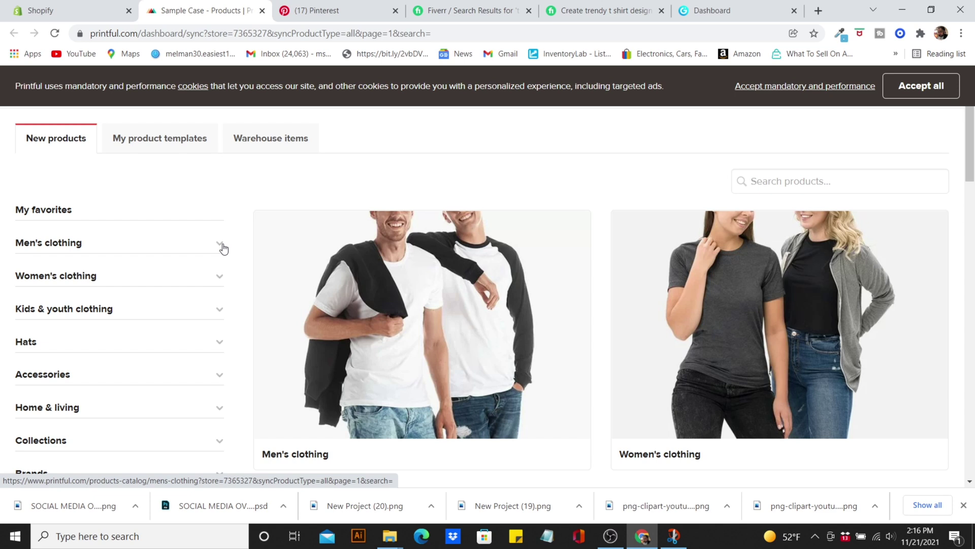
left_click(331, 10)
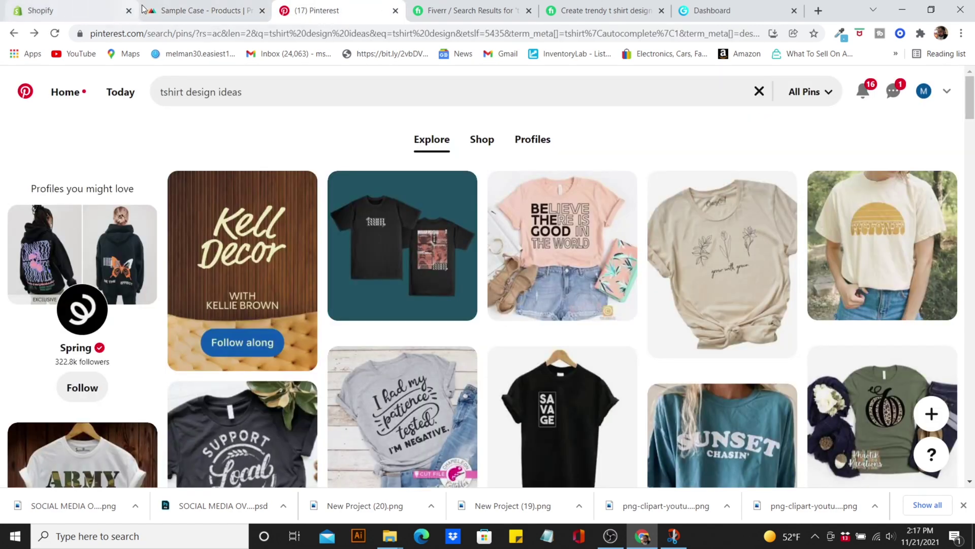
left_click(179, 11)
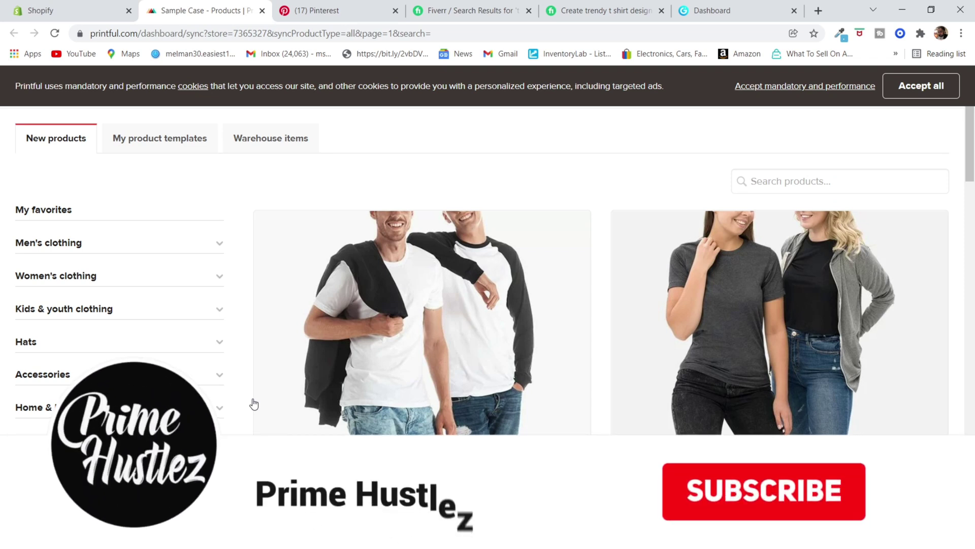
left_click(219, 247)
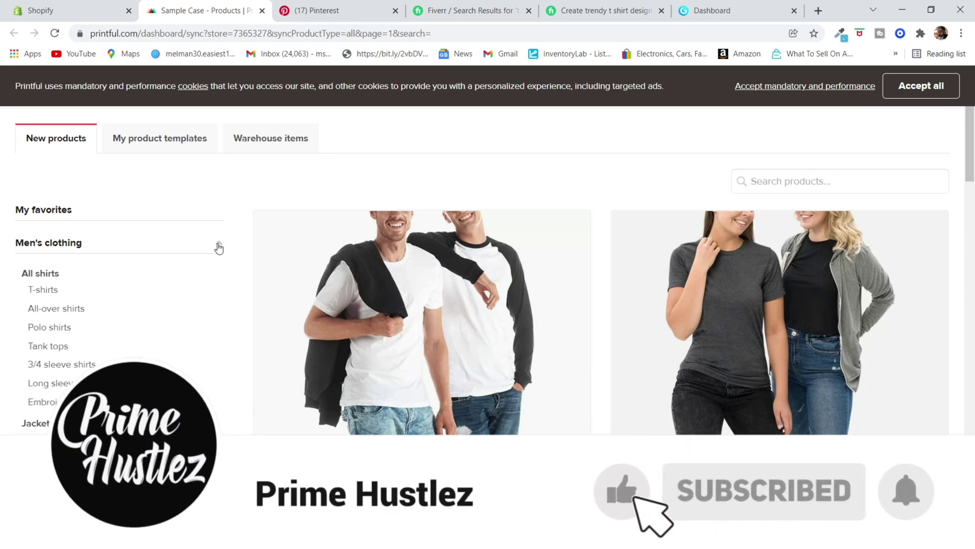
left_click(48, 289)
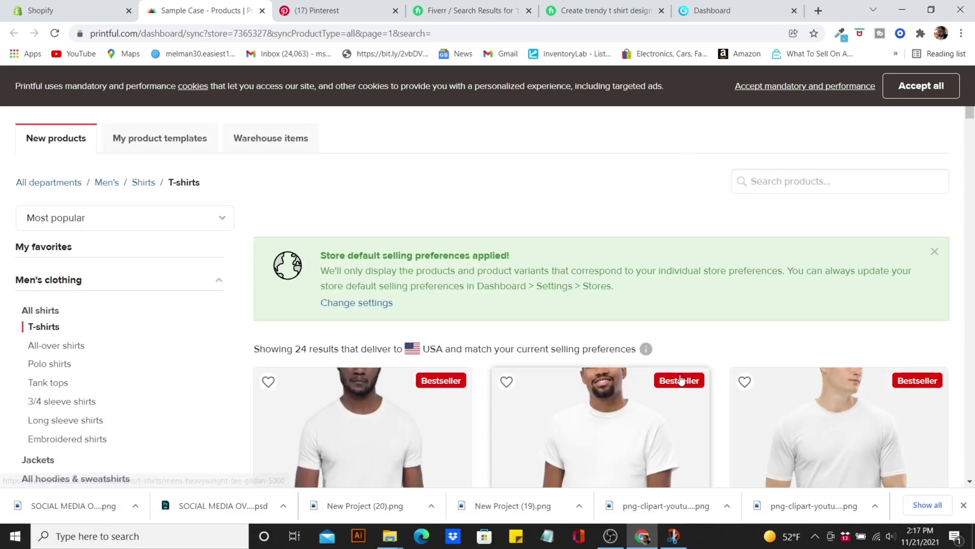
Accept all cookies and look over the men's T-shirts on offer.
left_click_drag(967, 116, 972, 175)
left_click(935, 82)
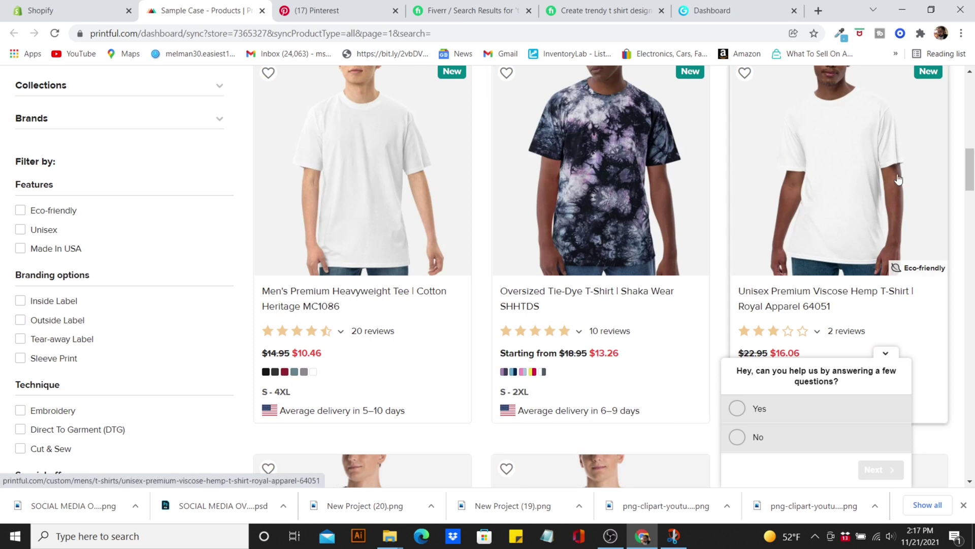
left_click_drag(968, 168, 973, 118)
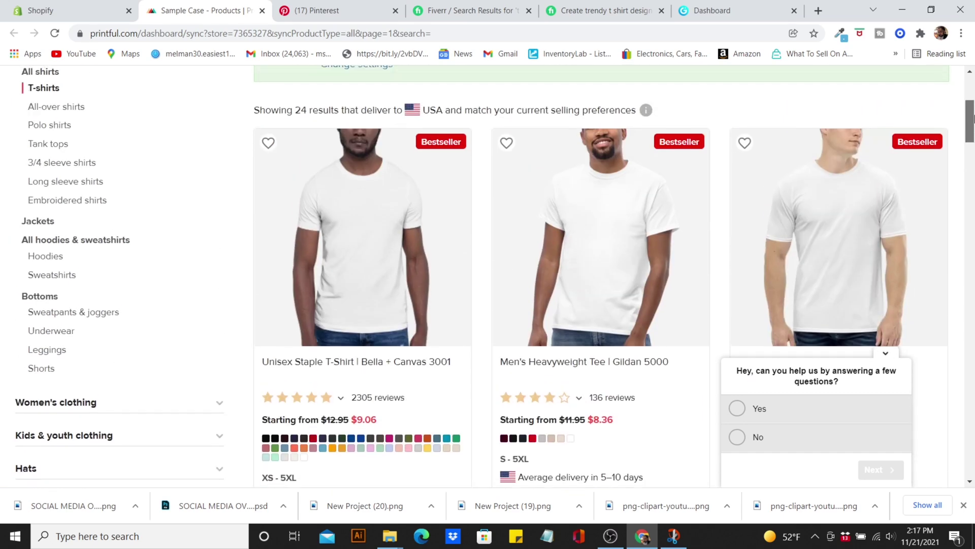
left_click_drag(973, 119, 972, 117)
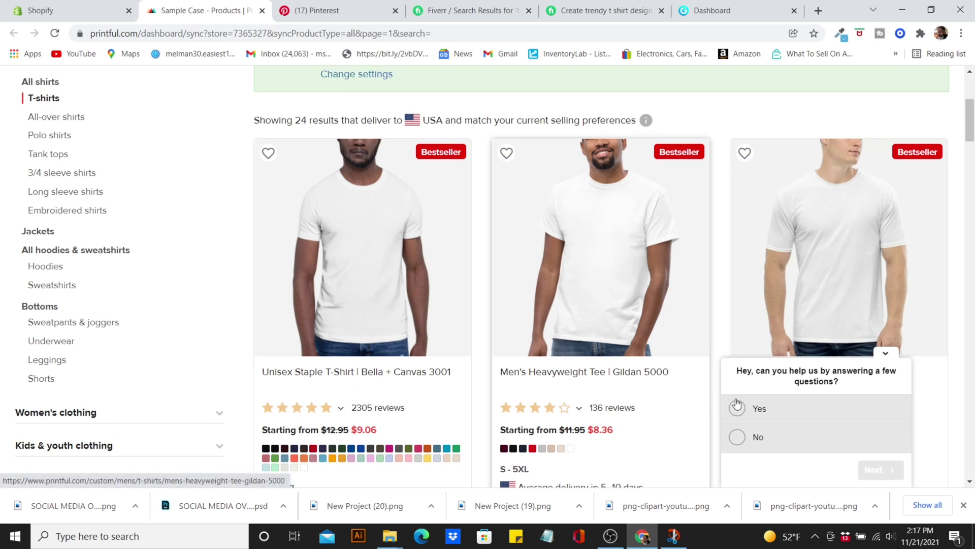
Decline the survey by answering No and dismiss it.
left_click(738, 437)
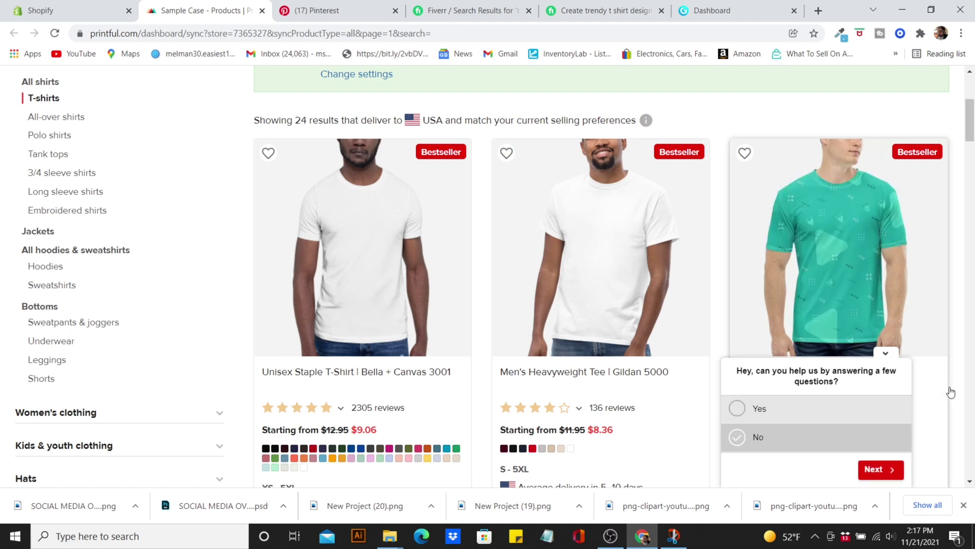
left_click(880, 469)
left_click(805, 436)
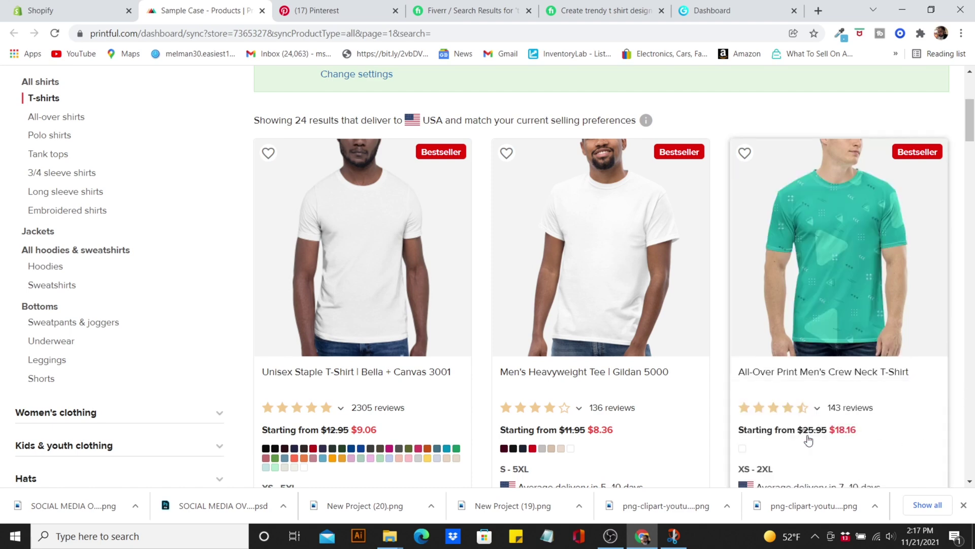
Choose the Unisex Staple T-Shirt | Bella + Canvas 3001 as the product to design.
left_click_drag(971, 136, 972, 187)
scroll(377, 361, "up", 9)
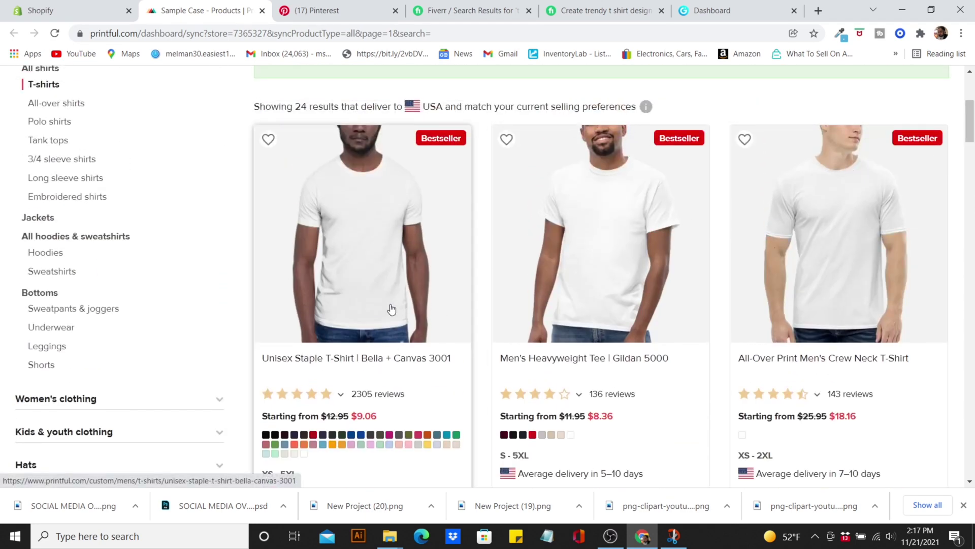
left_click(391, 309)
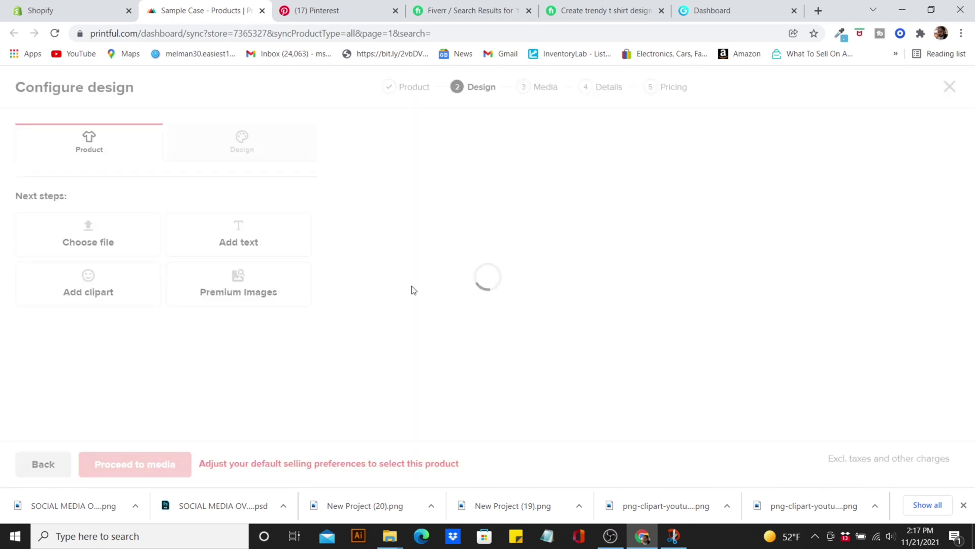
Select the second black color swatch for the shirt and deselect the first one.
left_click_drag(971, 117, 970, 213)
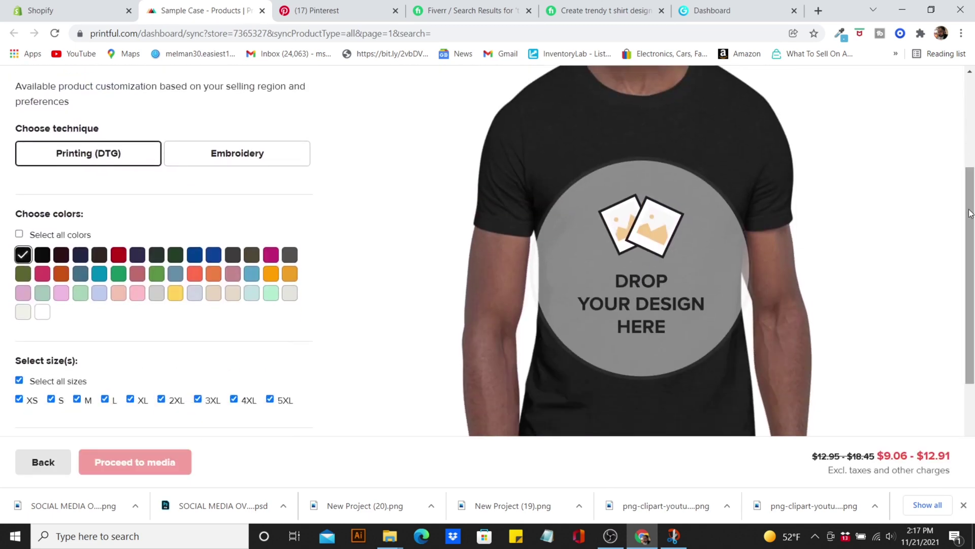
left_click(42, 256)
left_click(23, 256)
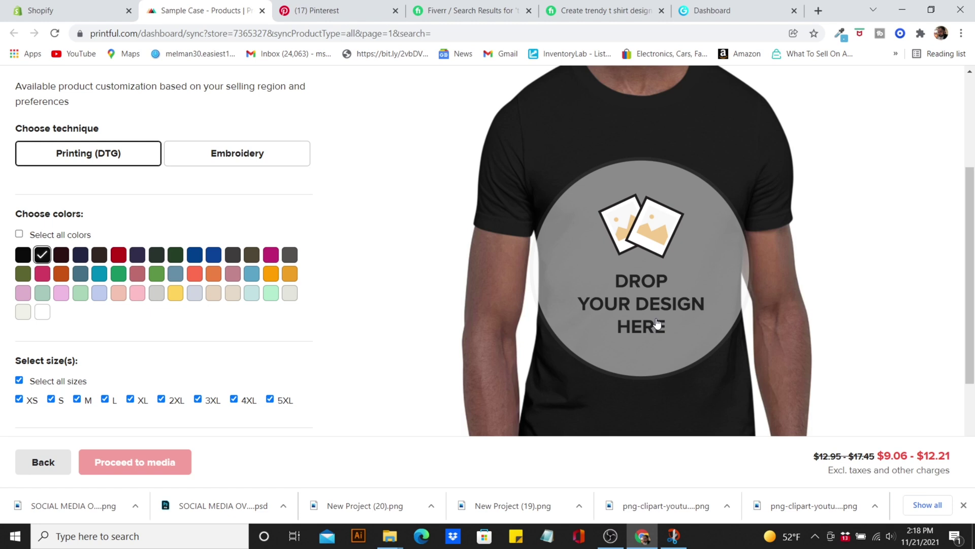
Upload the never stop the hustle png file from the New Era Gears-T-Designs folder and place it on the shirt's front.
left_click(657, 322)
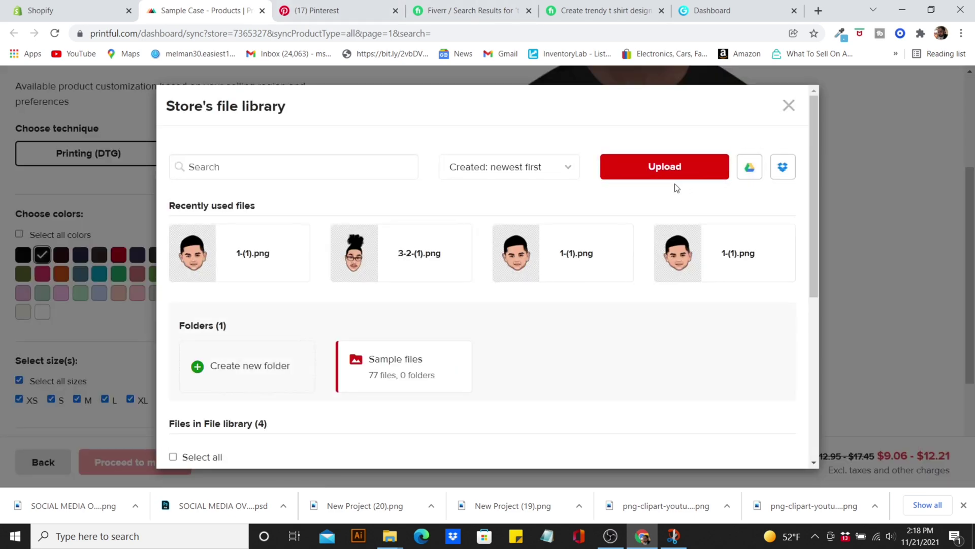
left_click(687, 174)
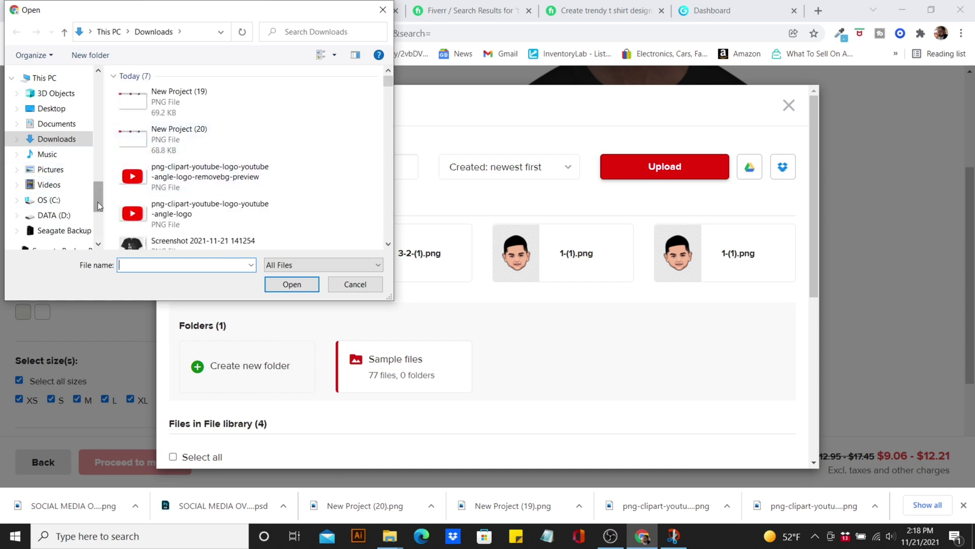
left_click_drag(97, 202, 98, 148)
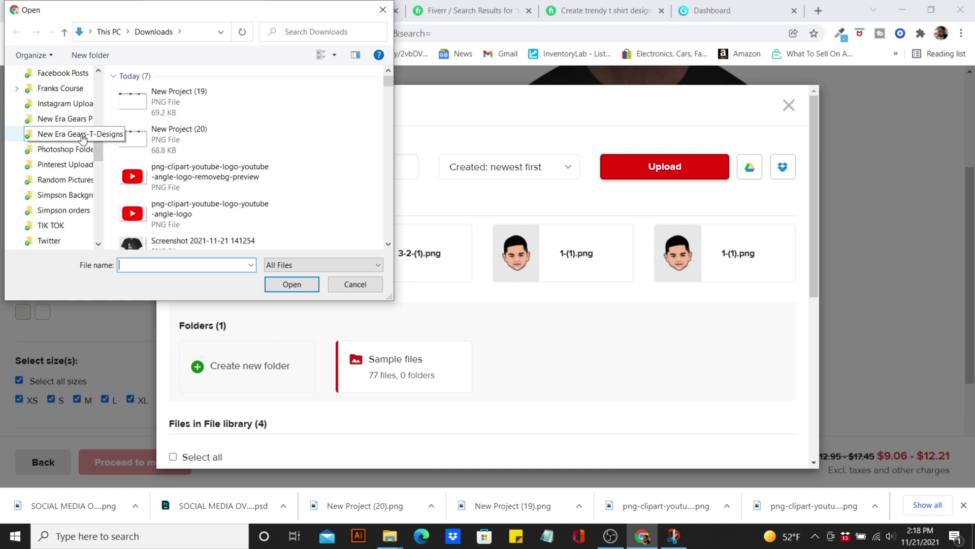
left_click(82, 134)
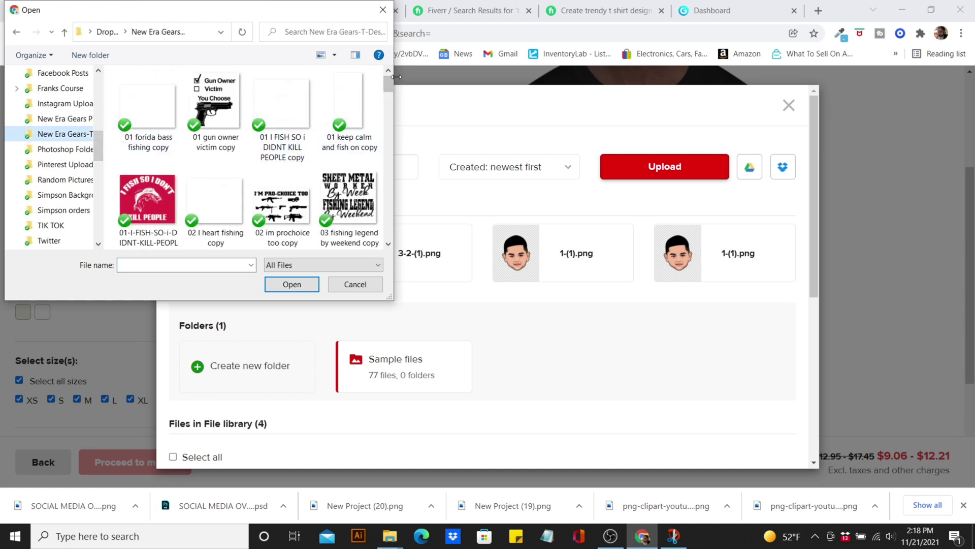
left_click_drag(391, 83, 405, 199)
left_click(346, 152)
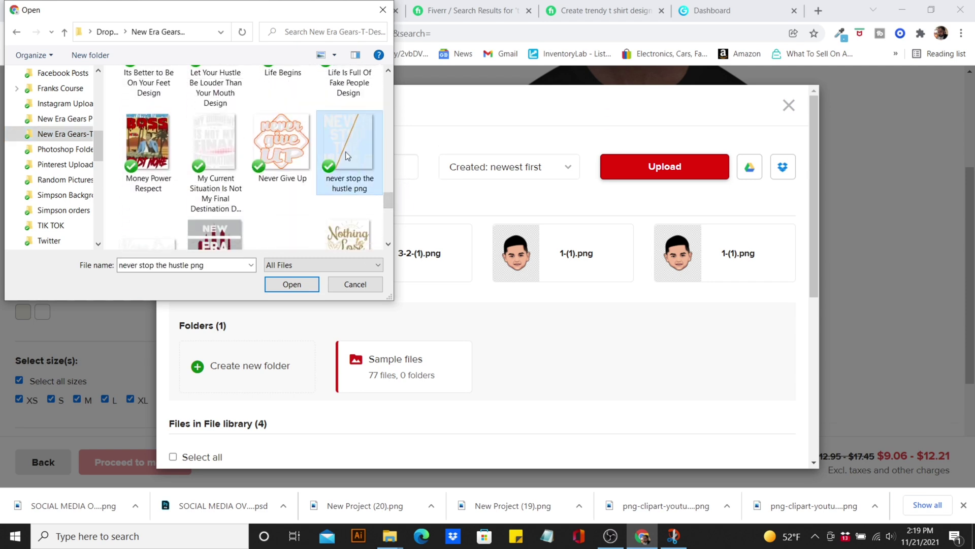
left_click(292, 284)
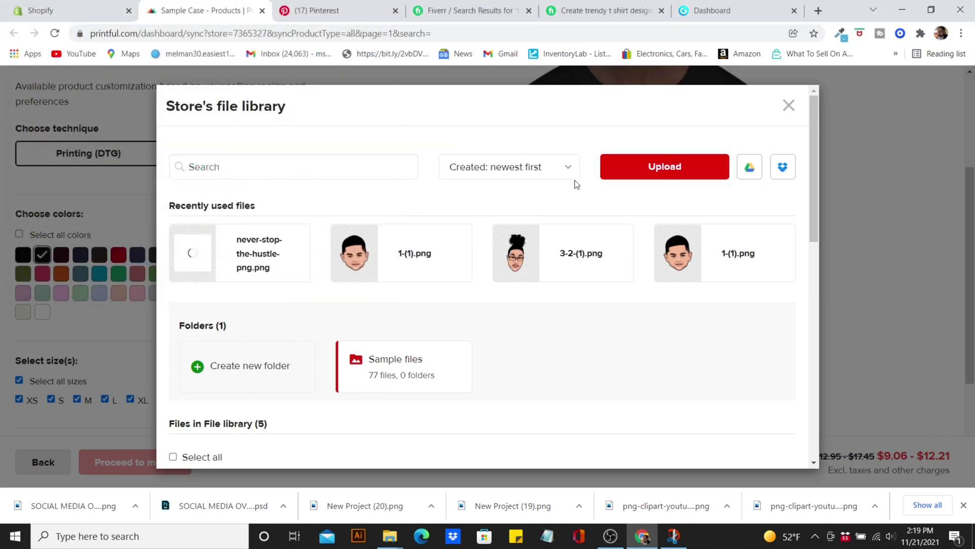
mouse_move(201, 253)
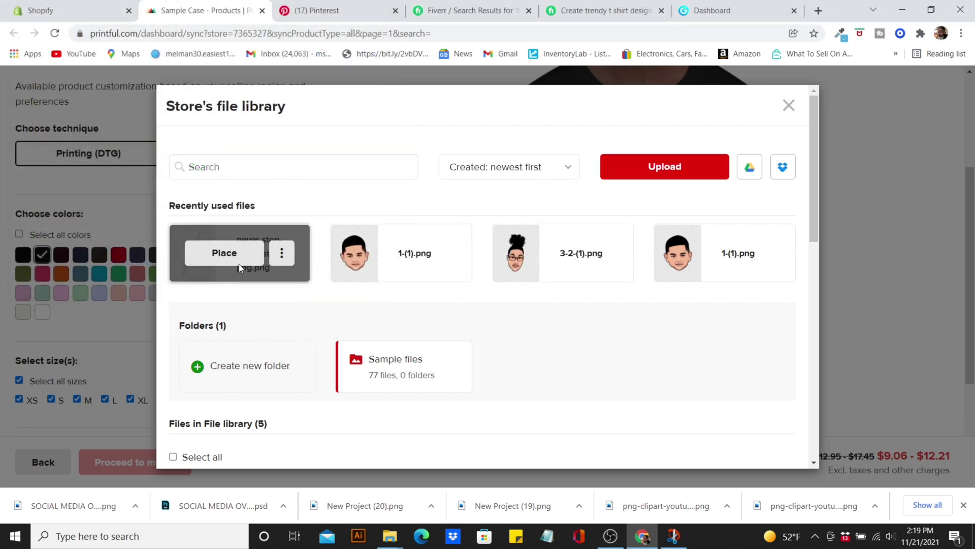
left_click(215, 259)
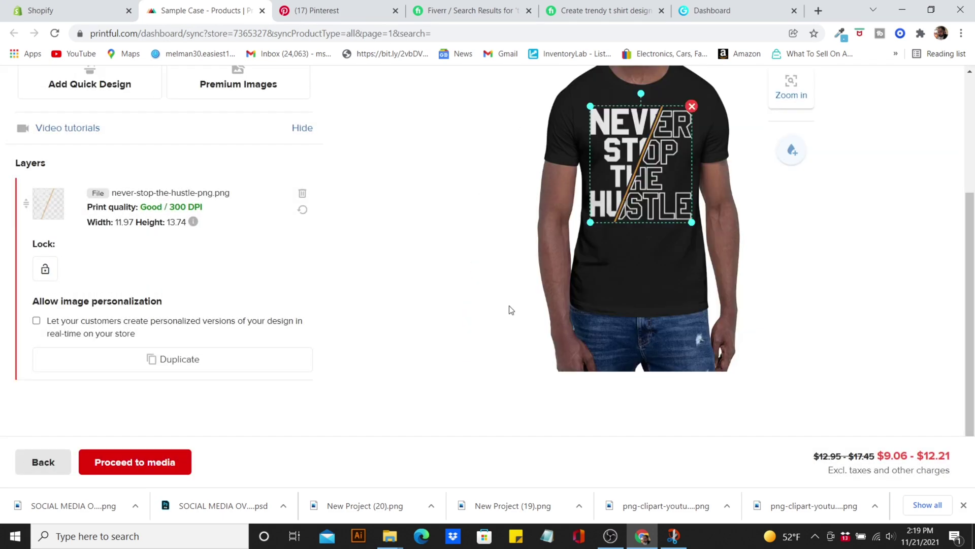
Preview the realistic print result on the shirt, close the preview and review the placed design.
left_click(792, 150)
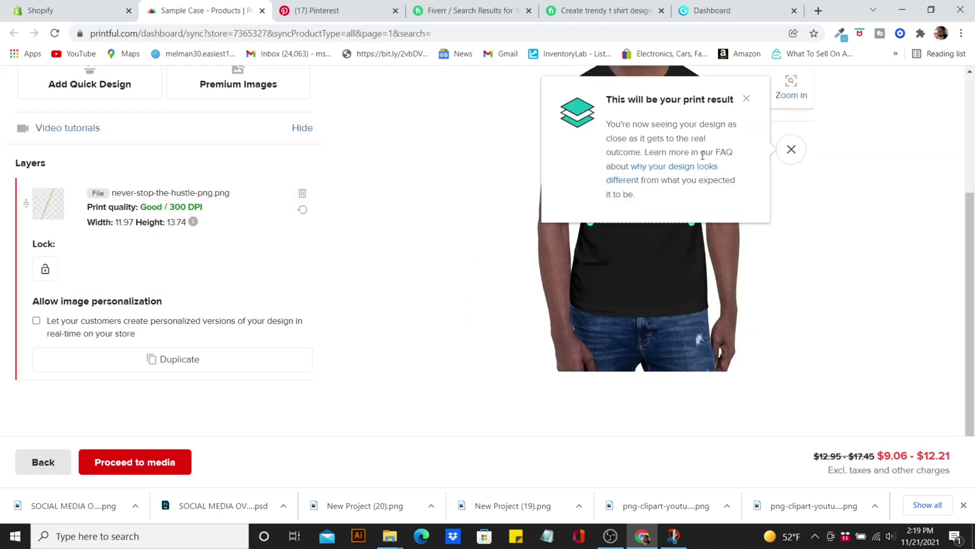
left_click(791, 150)
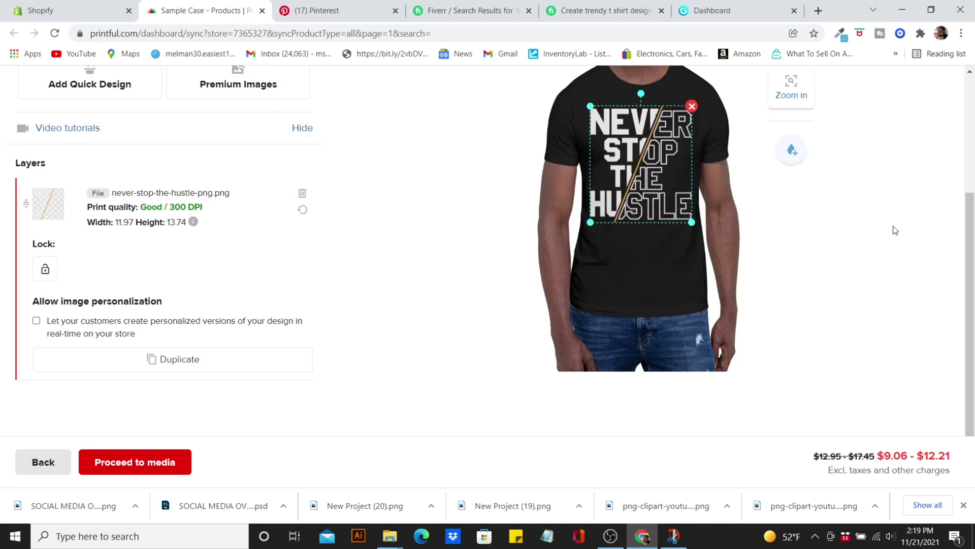
left_click_drag(967, 219, 971, 166)
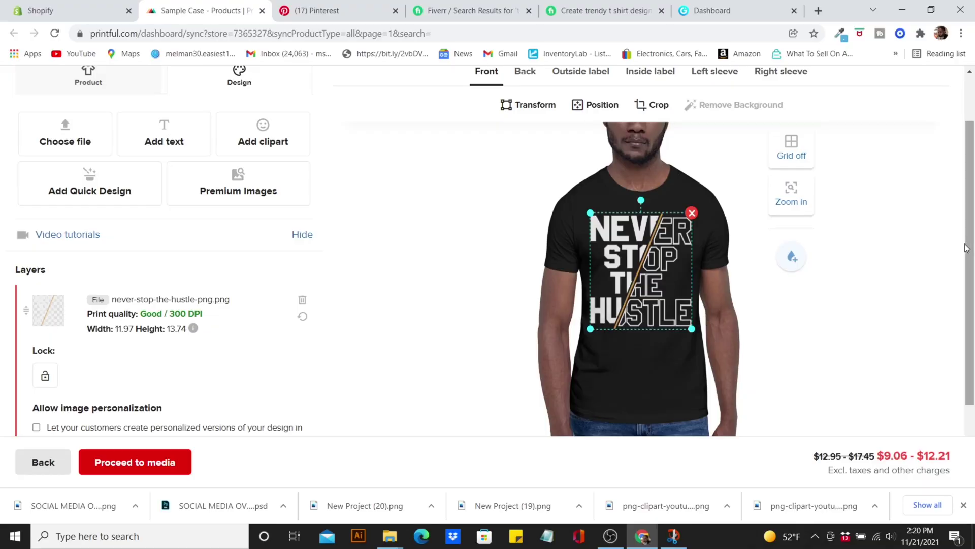
left_click_drag(968, 249, 972, 189)
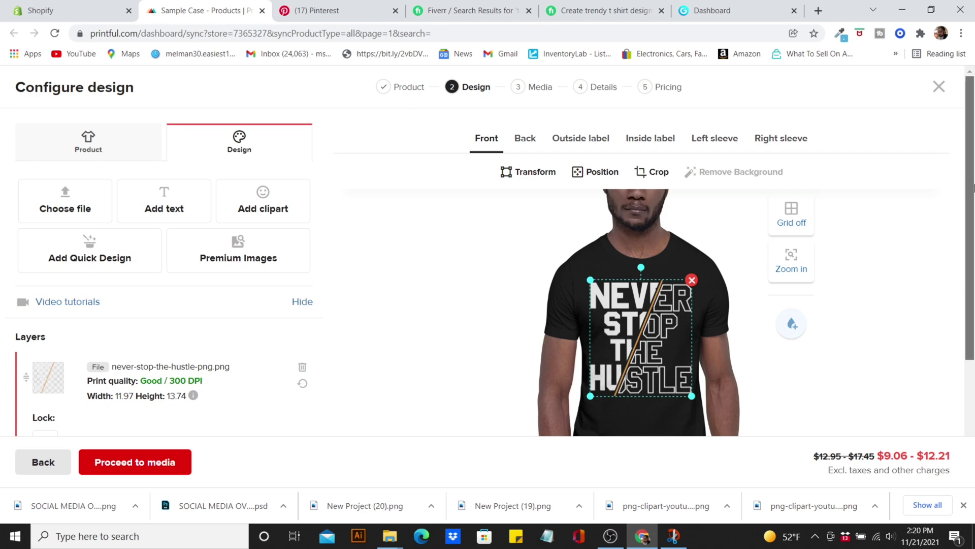
left_click(462, 10)
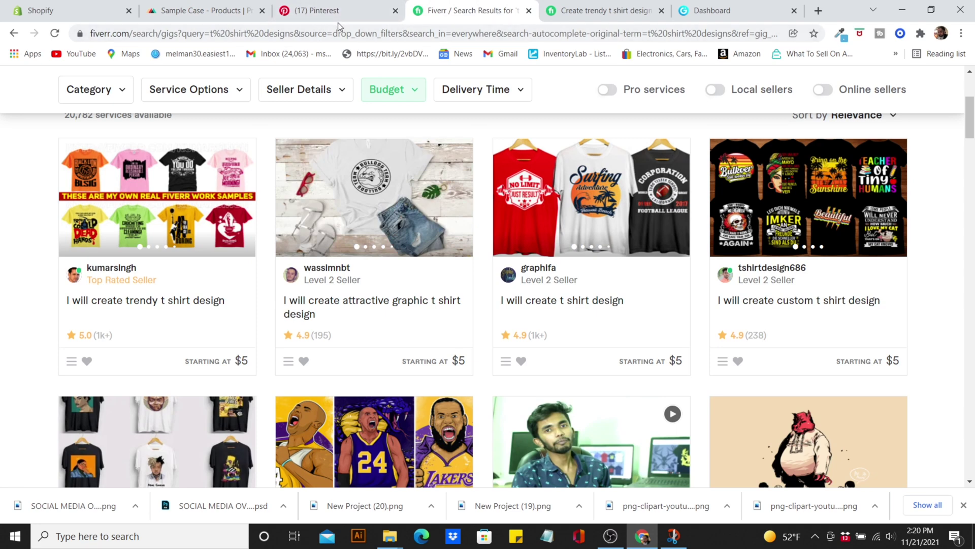
left_click(193, 11)
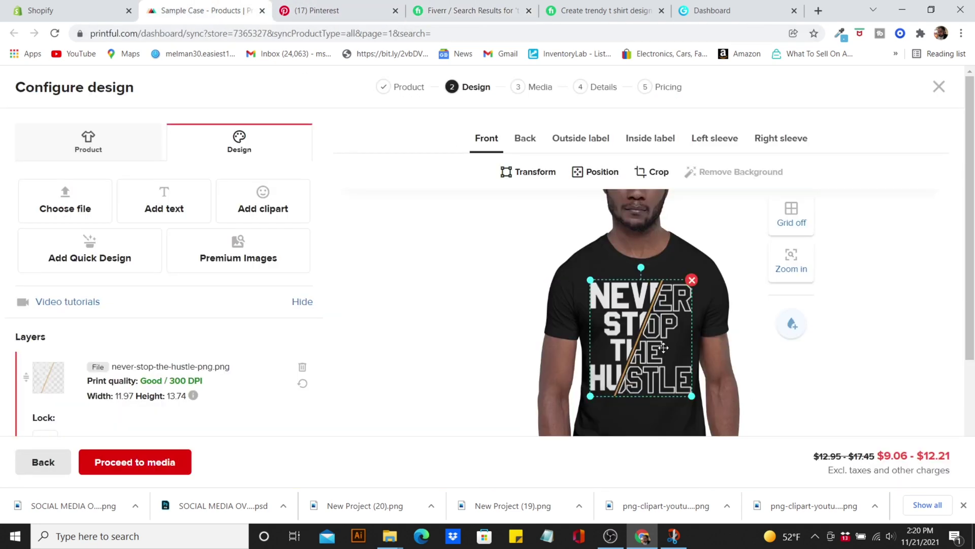
Proceed to the media stage and choose Flat mockups as the storefront mockup style.
left_click(143, 475)
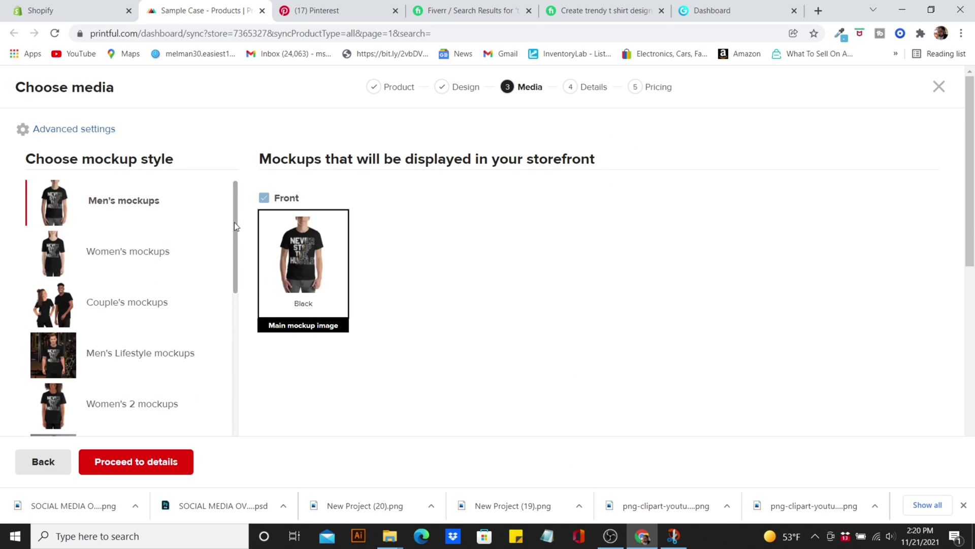
left_click_drag(233, 222, 234, 224)
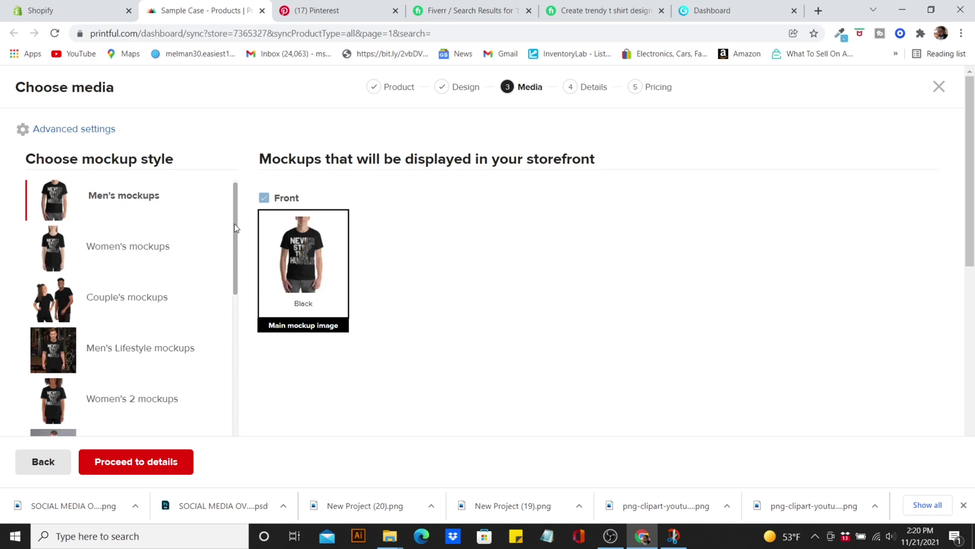
left_click_drag(233, 224, 224, 368)
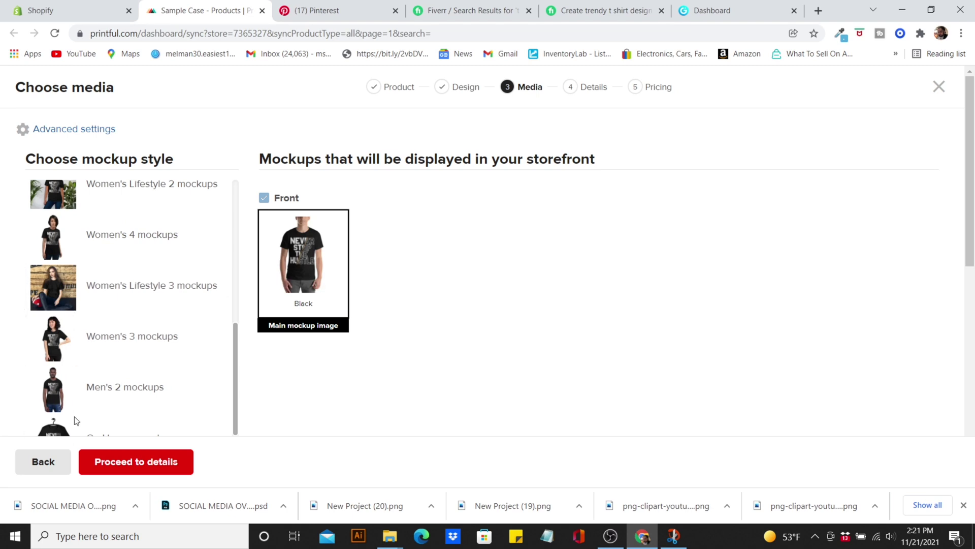
left_click_drag(236, 350, 236, 411)
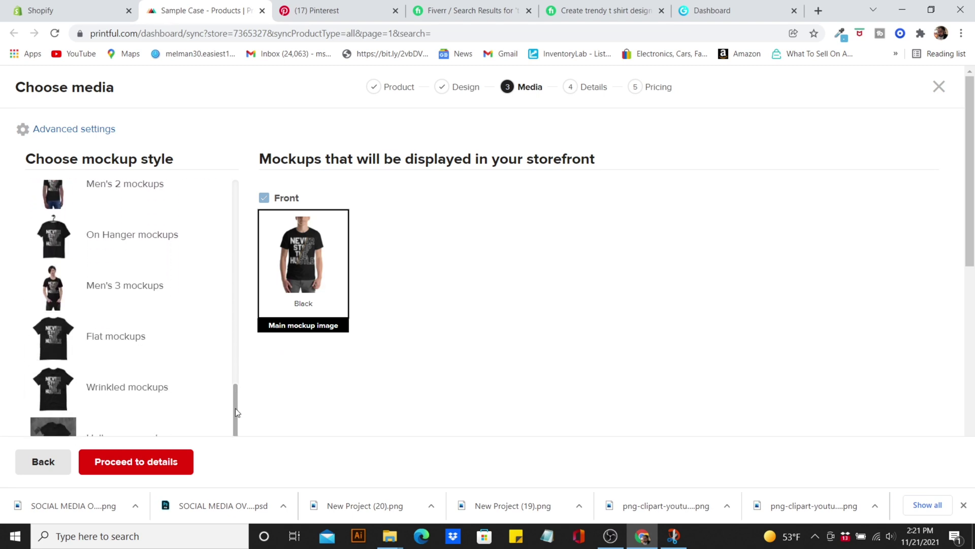
left_click(89, 343)
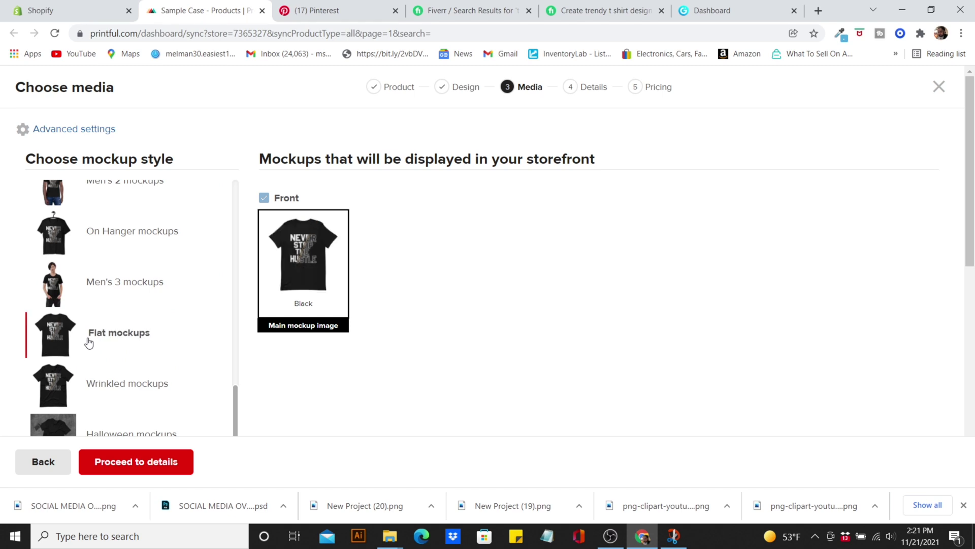
Proceed to the product details, set the title to Never Stop The Hustle T-Shirt, and review the description.
left_click(159, 468)
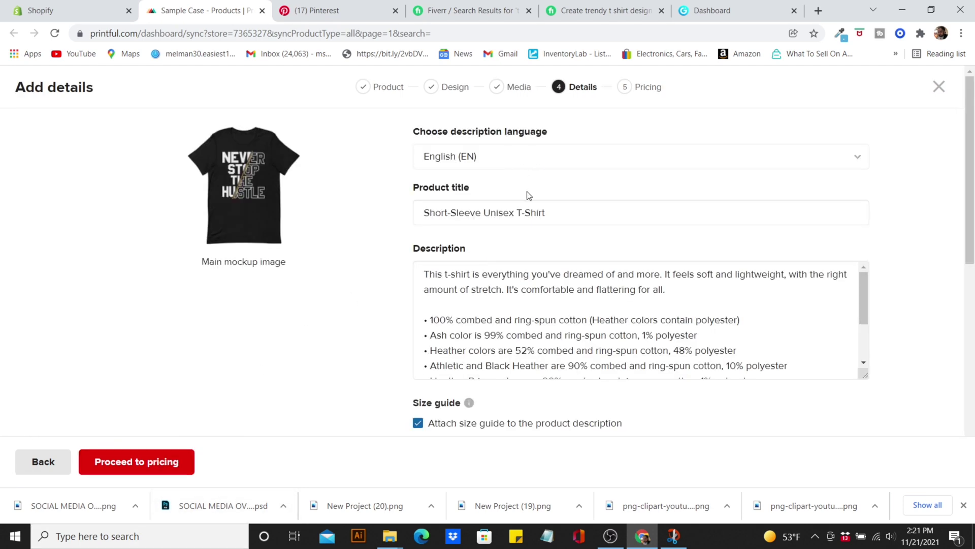
left_click_drag(514, 213, 387, 227)
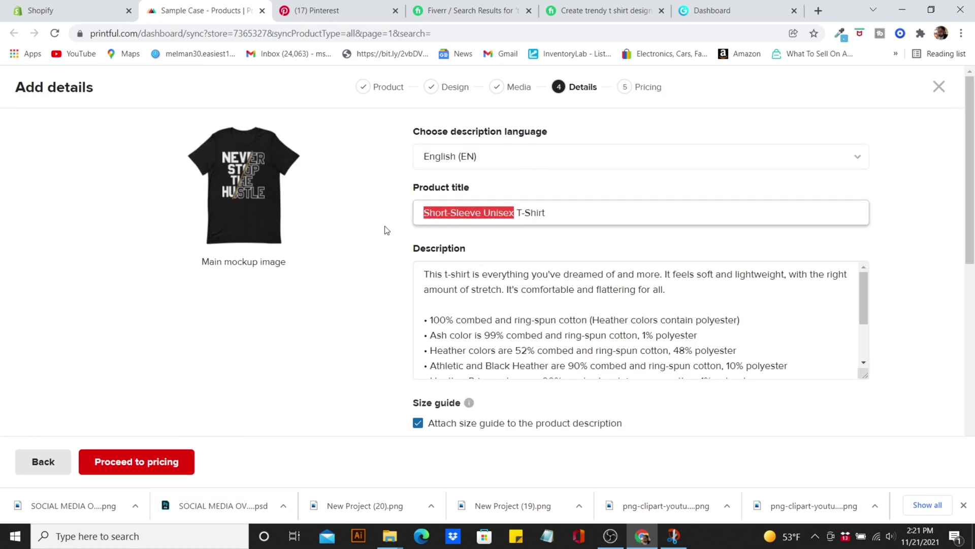
type("Never")
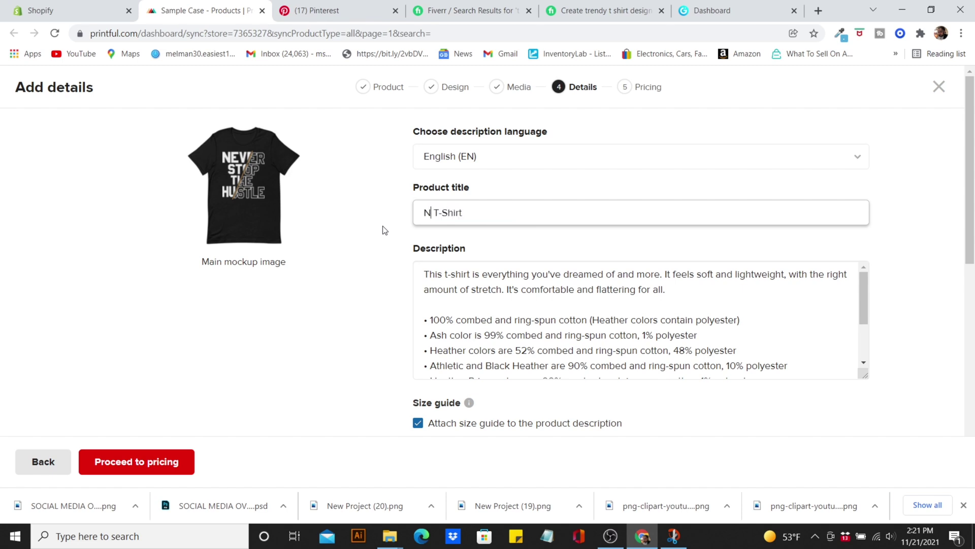
type(" Stop The")
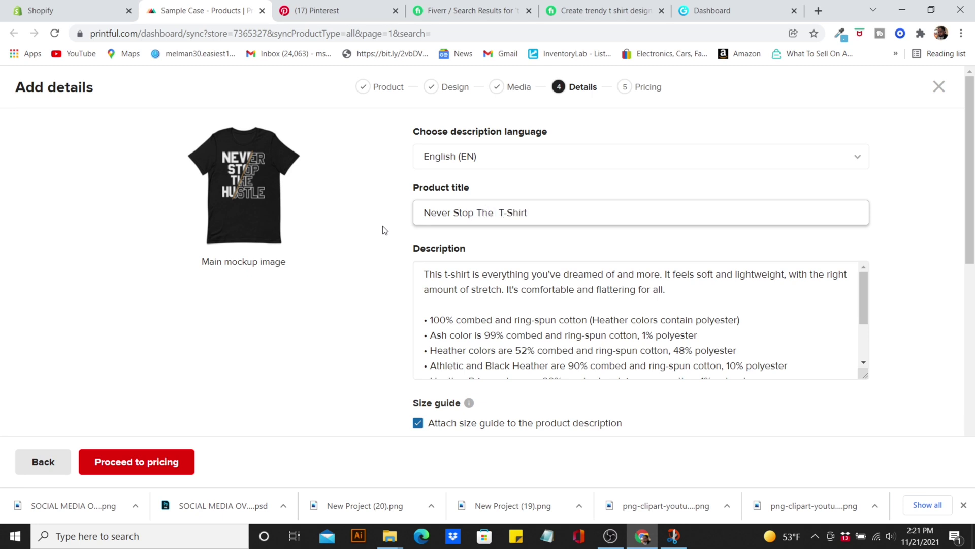
type(" Hustle")
scroll(968, 213, "down", 1)
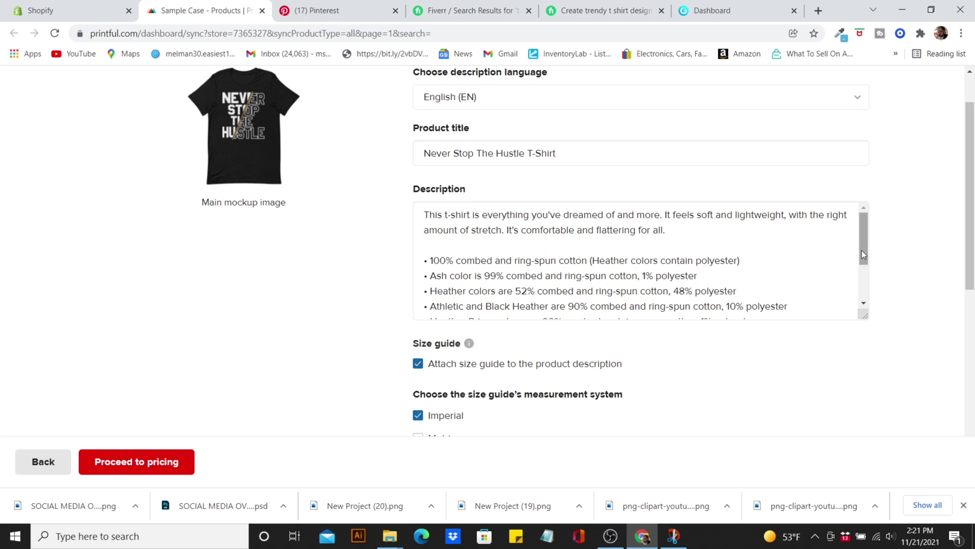
left_click_drag(859, 247, 875, 309)
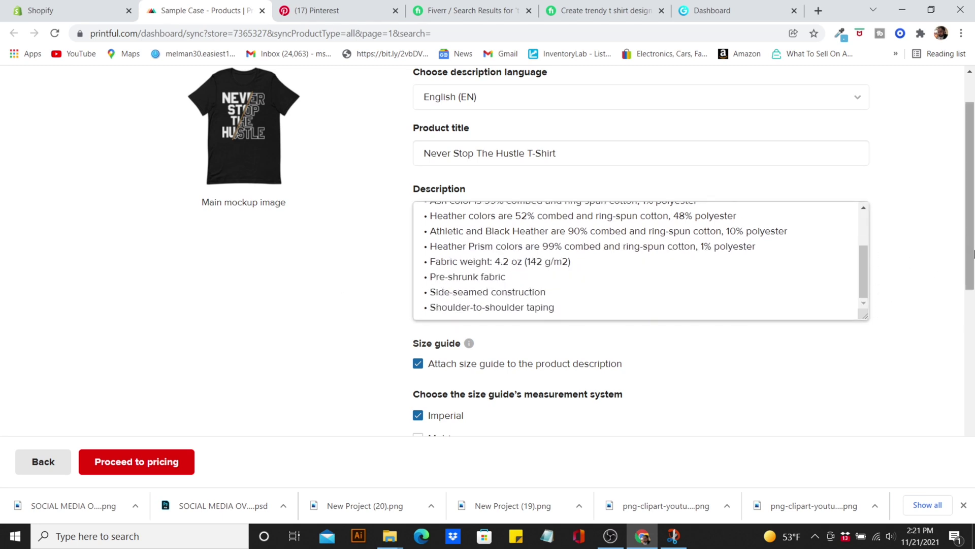
Proceed to pricing and set the retail price of size XS to $20.
left_click(164, 463)
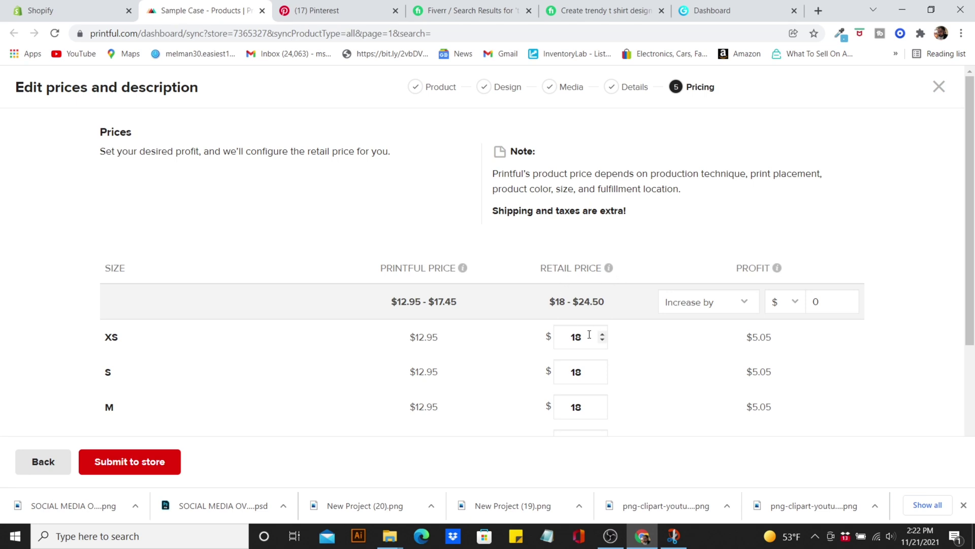
left_click_drag(589, 337, 539, 344)
type("20")
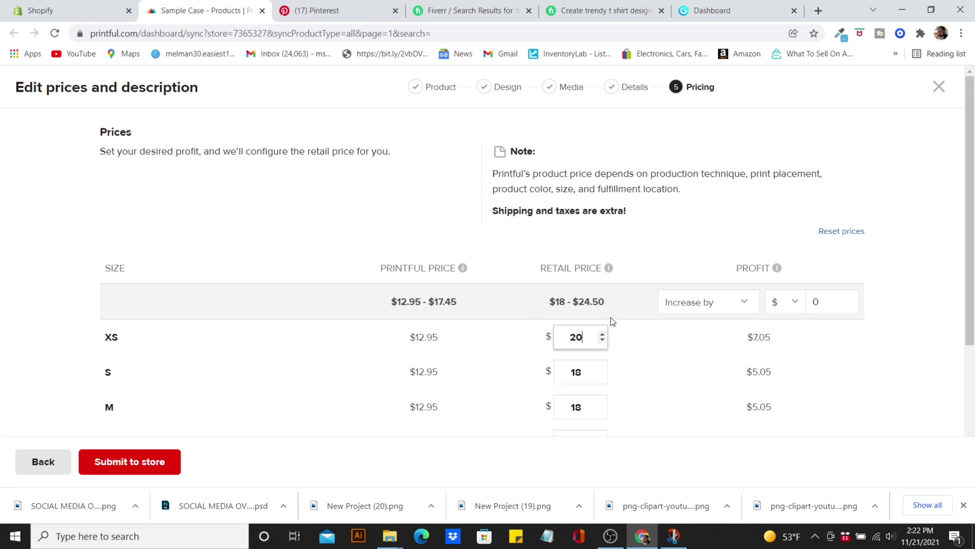
Try a retail price of $26 for size XS, and restore it to $20.
key("BackSpace")
type("6")
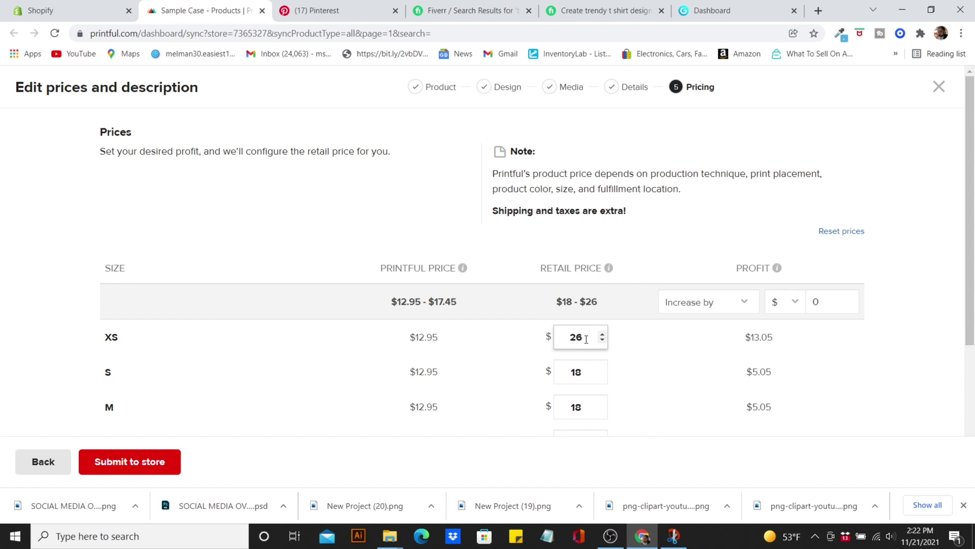
key("BackSpace")
type("0")
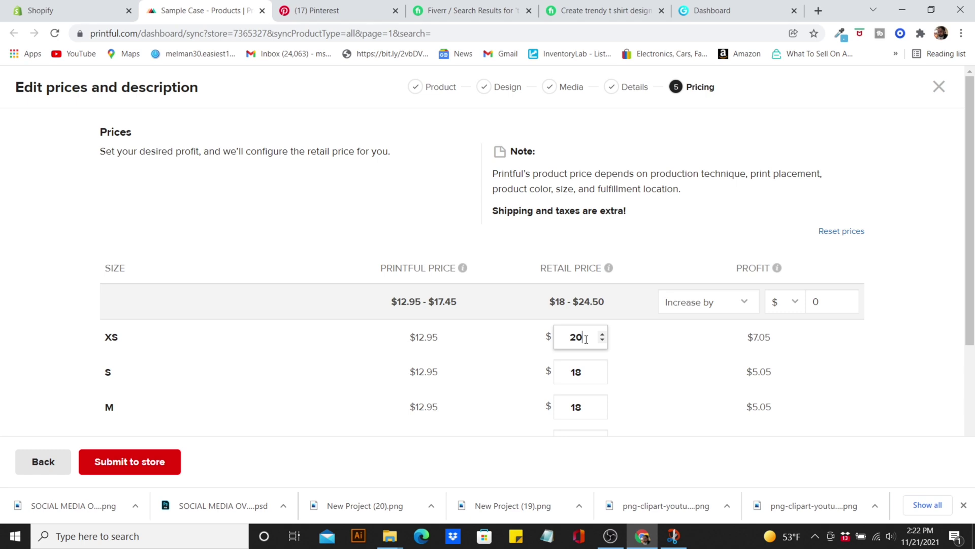
right_click(587, 339)
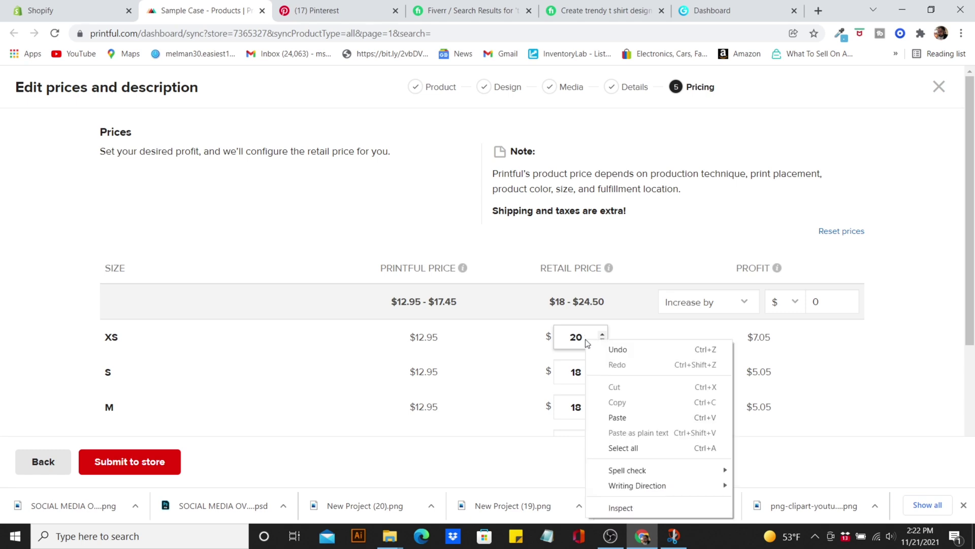
left_click(912, 371)
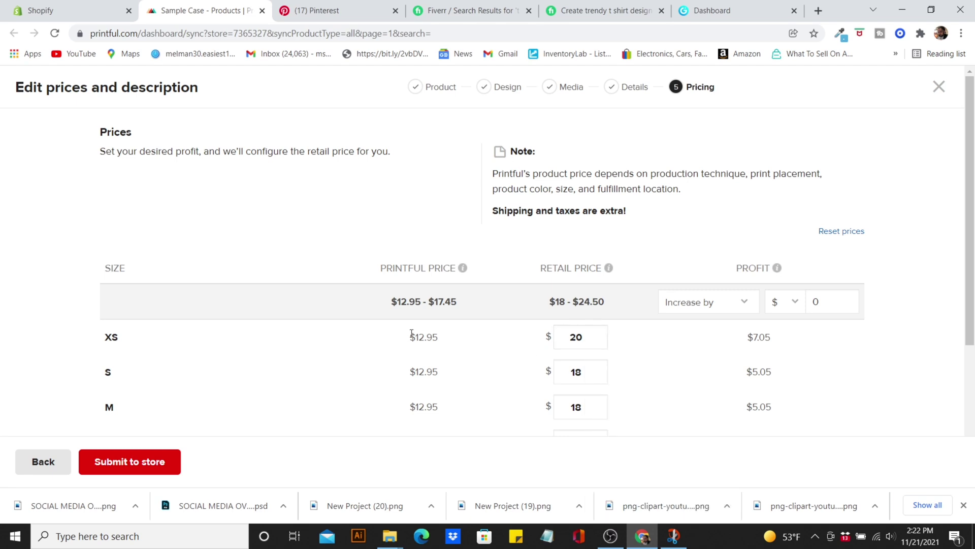
Set the retail prices of sizes S, M, L, XL, 2XL and 3XL to $20 each.
double_click(559, 371)
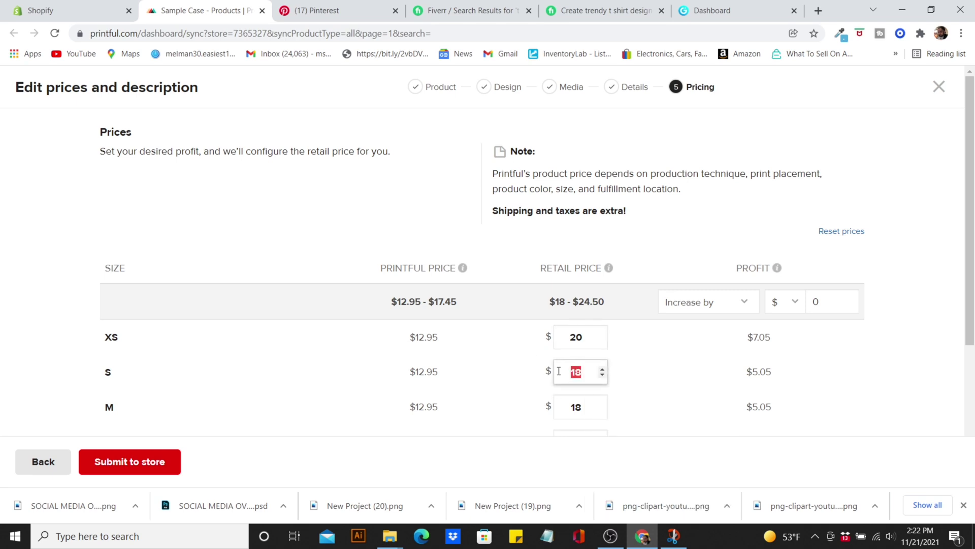
type("20")
key("Tab")
type("20")
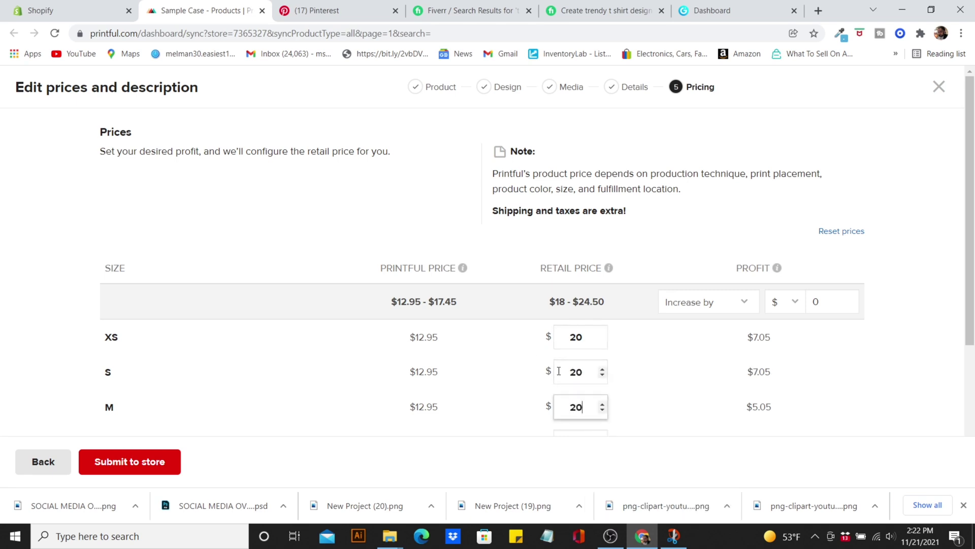
key("Tab")
type("20")
key("Tab")
type("20")
key("Tab")
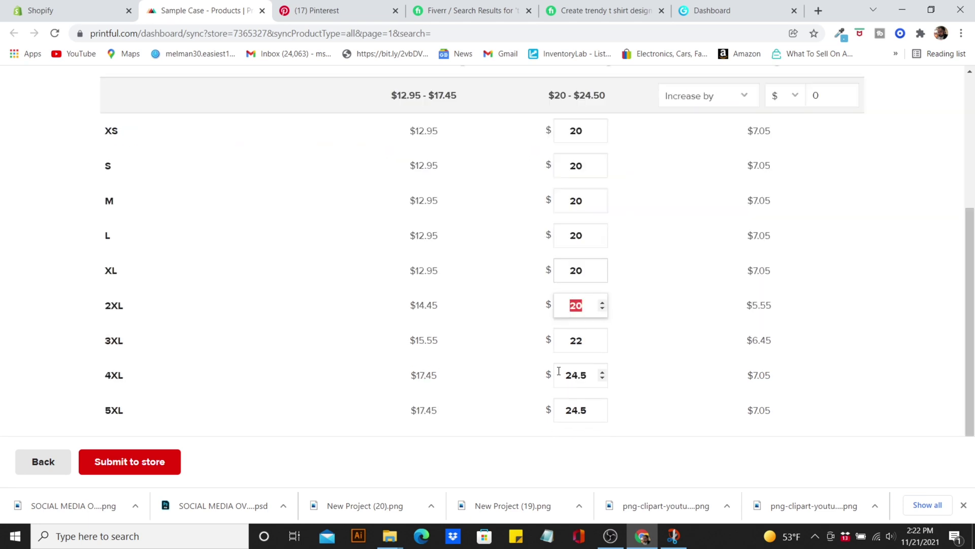
type("20")
key("Tab")
type("20")
key("Tab")
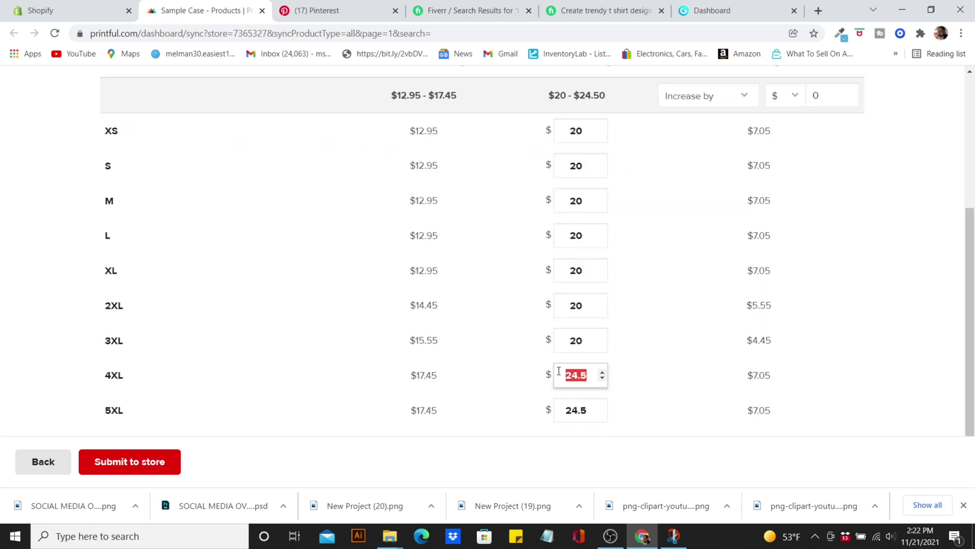
Set the retail prices of sizes 4XL and 5XL to $20.
type("2")
key("Tab")
type("0")
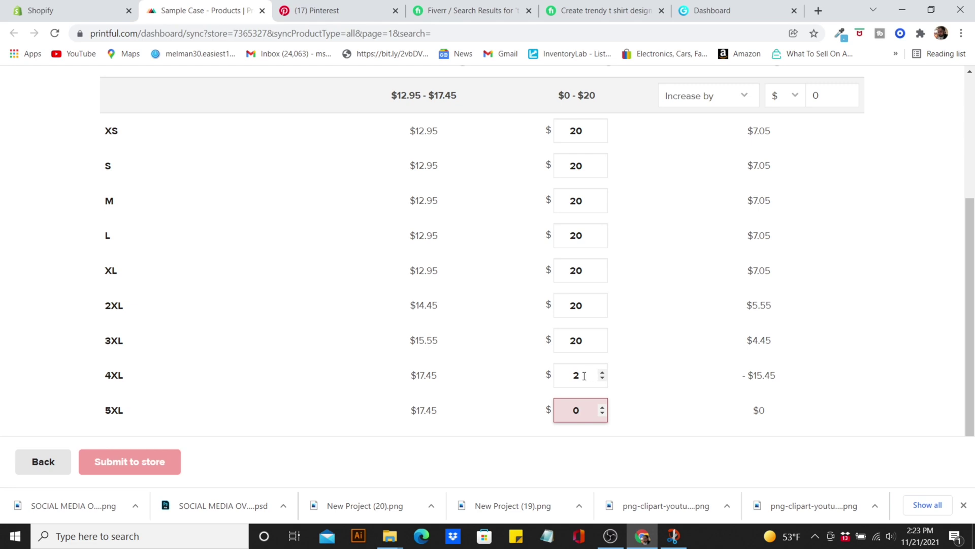
left_click(584, 376)
type("0")
key("Tab")
type("20")
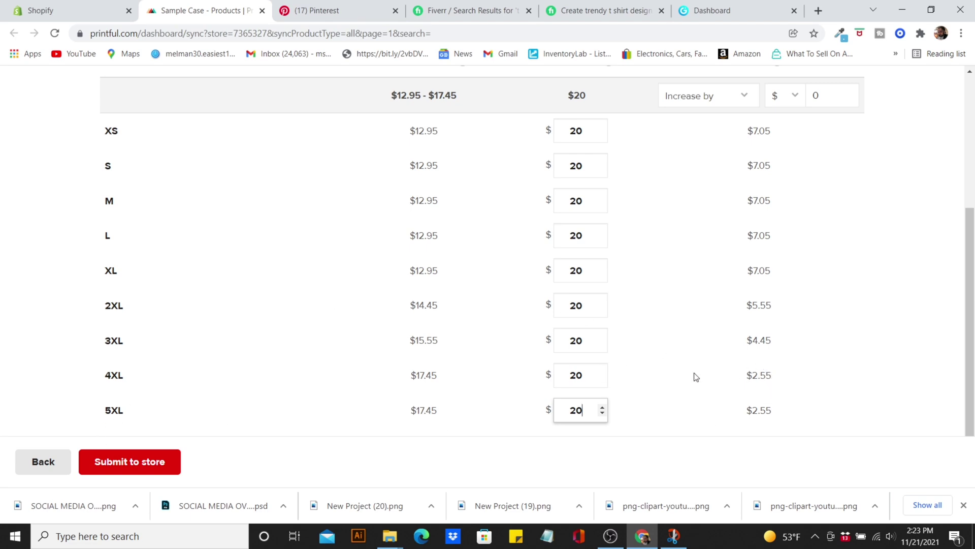
Raise the retail prices of sizes 4XL and 5XL to $24 and submit the product to the store.
left_click(582, 375)
key("BackSpace")
key("BackSpace")
type("24")
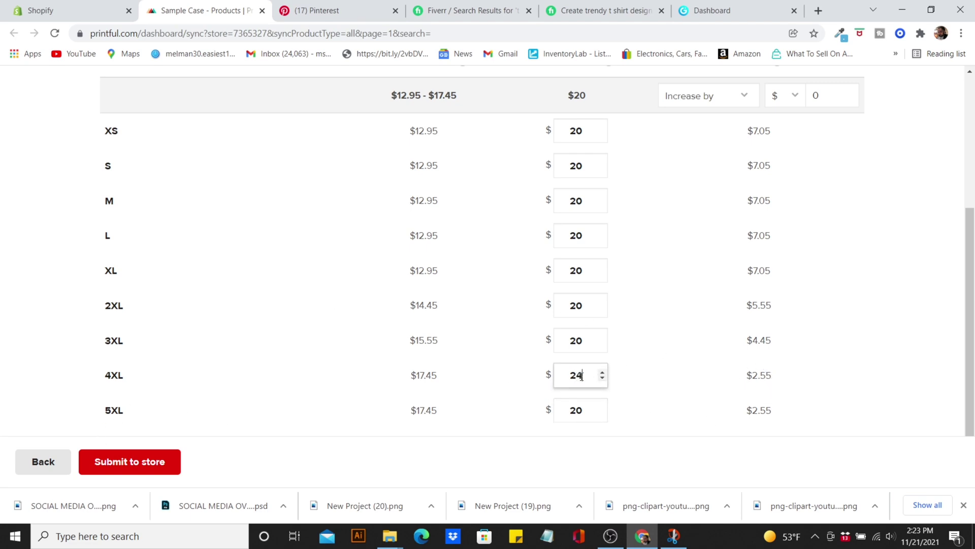
left_click(583, 409)
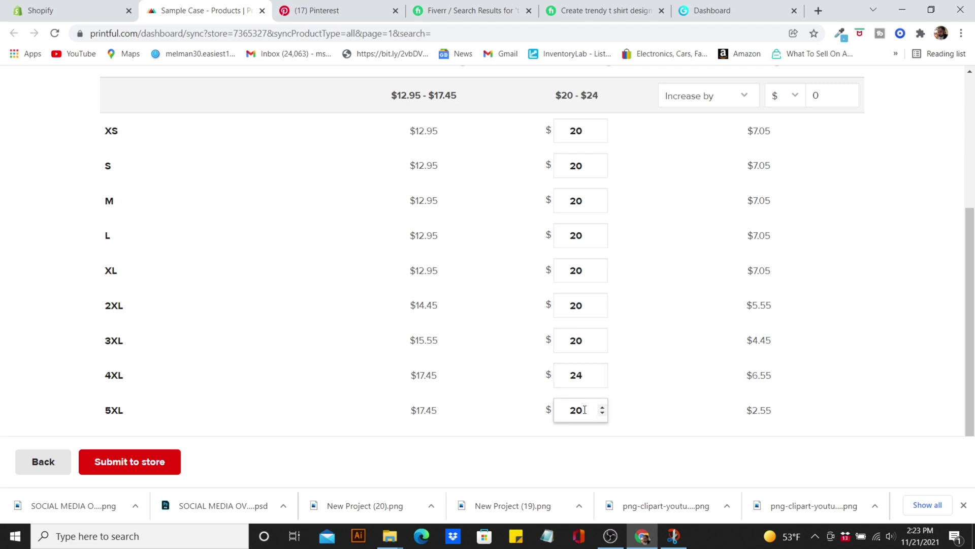
key("BackSpace")
type("4")
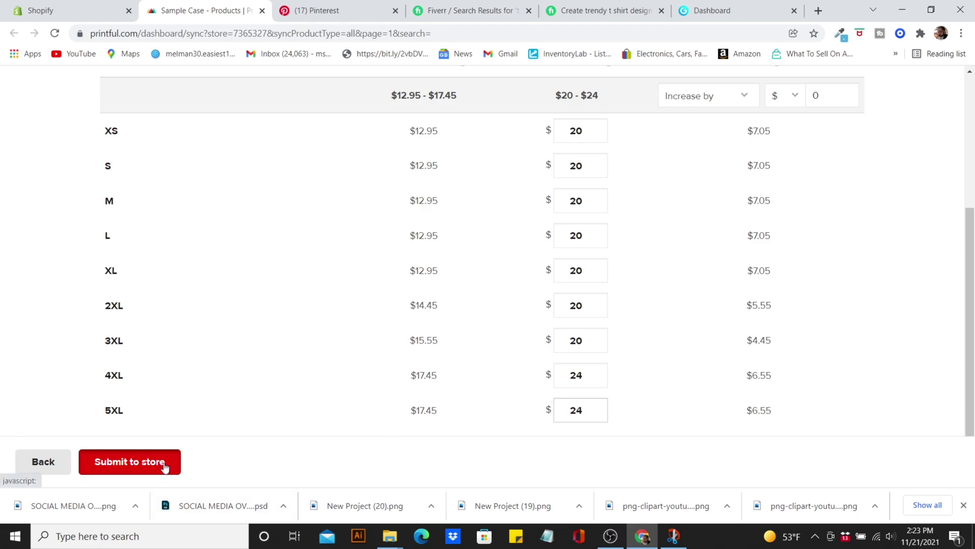
left_click(165, 466)
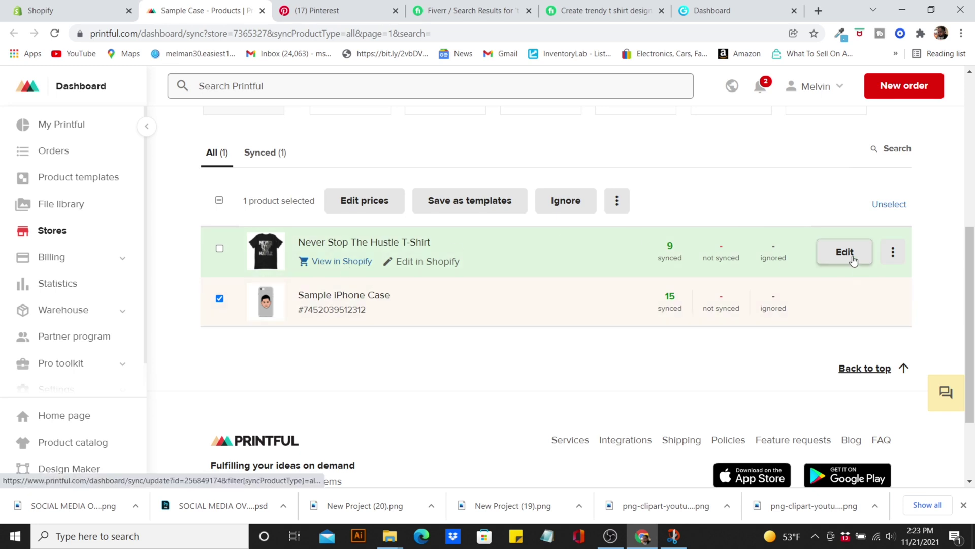
Open the Never Stop The Hustle T-Shirt for editing, review its variants, and select and expand the XS variant.
left_click(846, 256)
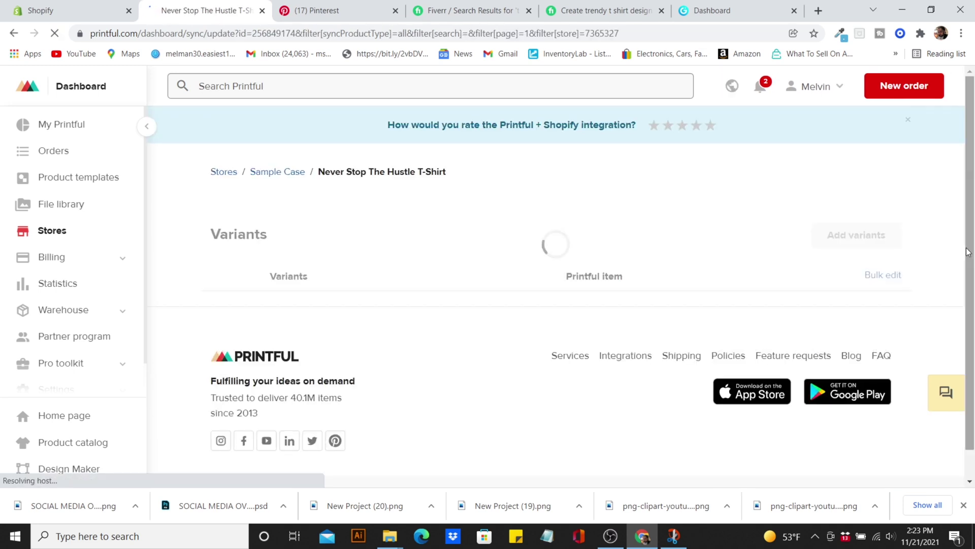
scroll(972, 254, "down", 15)
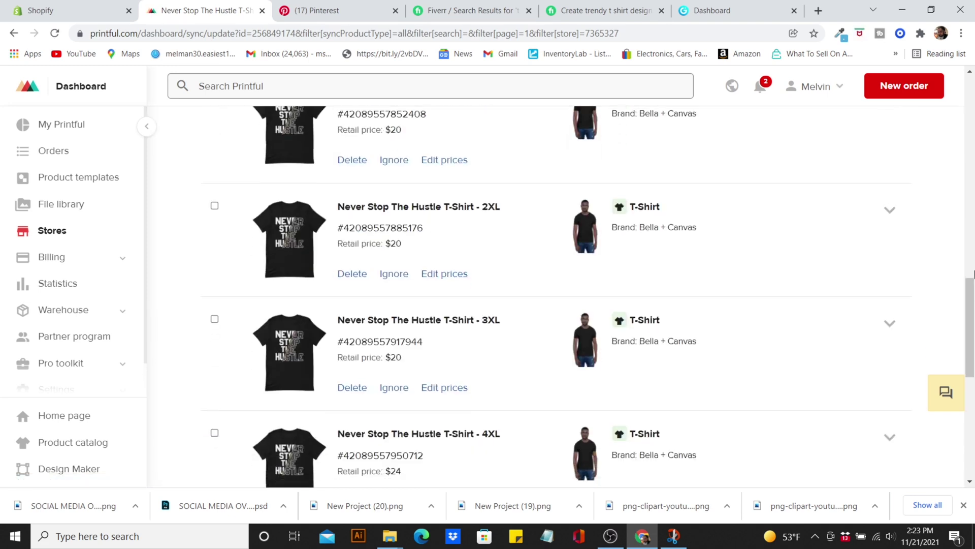
scroll(972, 213, "up", 8)
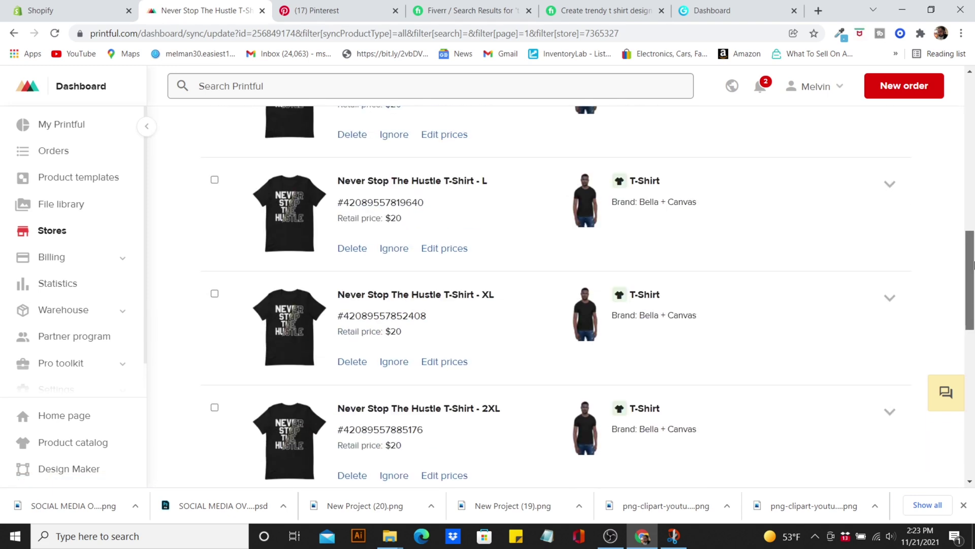
left_click_drag(973, 218, 973, 173)
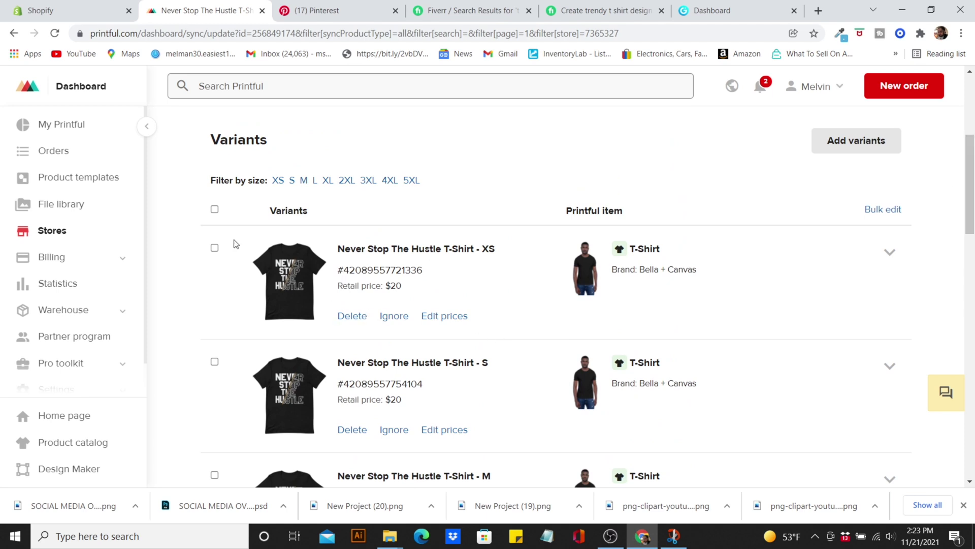
left_click(214, 247)
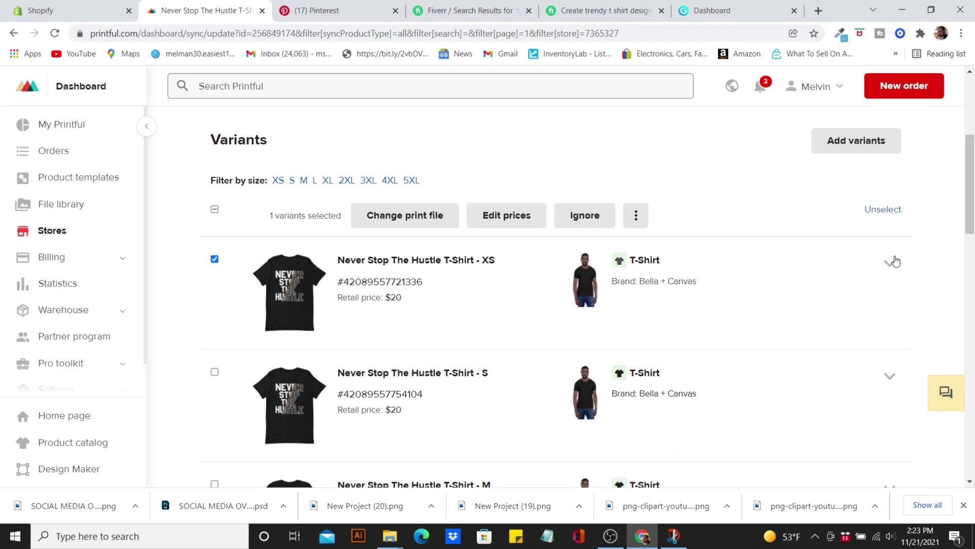
left_click(894, 262)
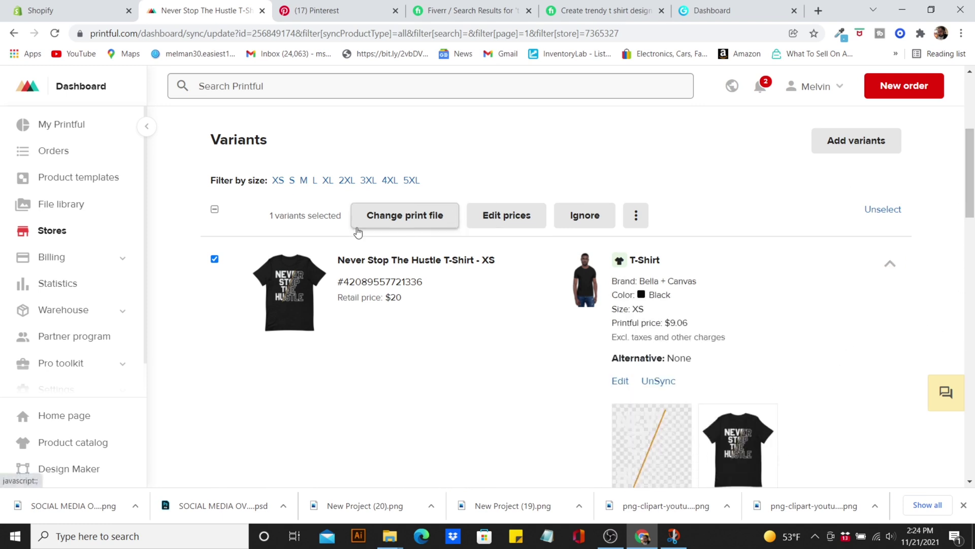
Deselect the XS variant, preview its T-shirt mockup and open the mockup image at full size.
left_click(214, 259)
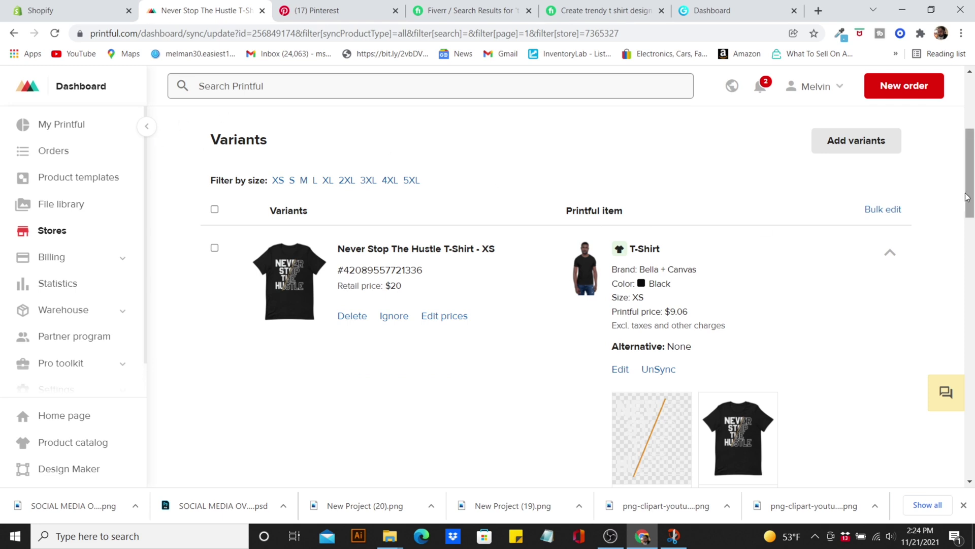
left_click_drag(967, 197, 967, 146)
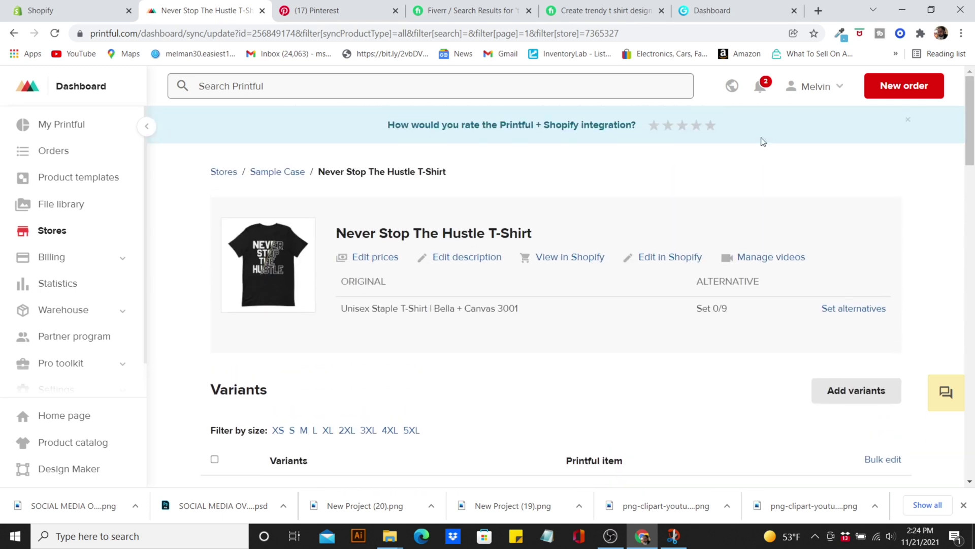
scroll(968, 168, "down", 1)
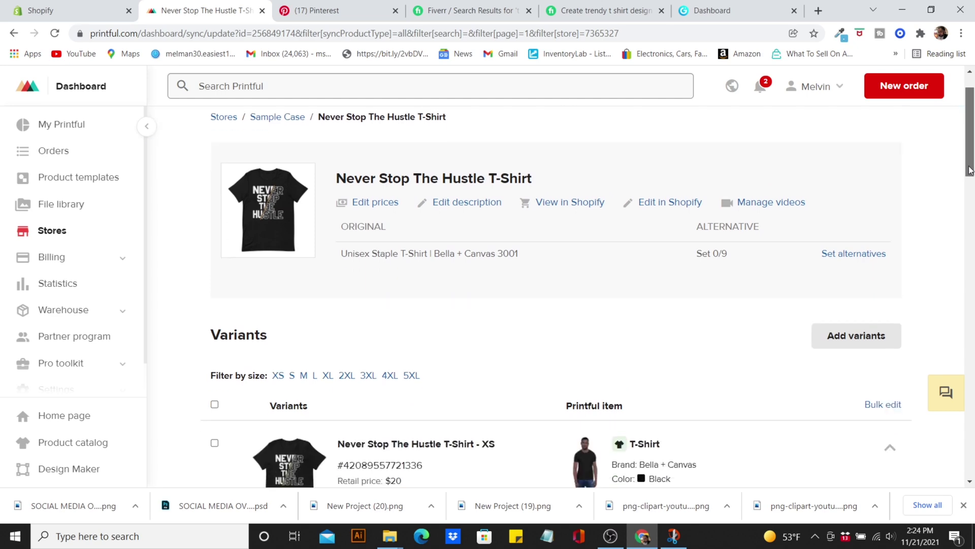
left_click_drag(969, 170, 972, 231)
mouse_move(742, 325)
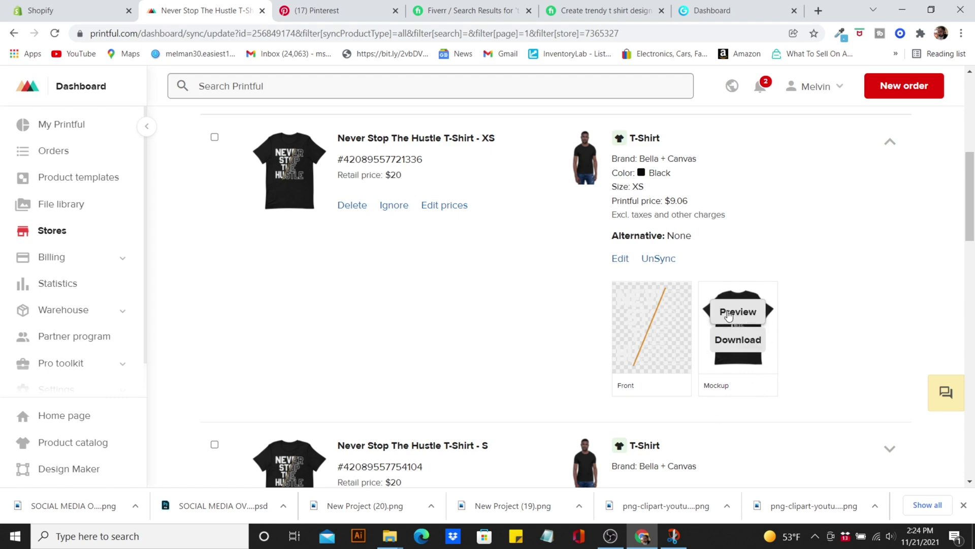
left_click(729, 313)
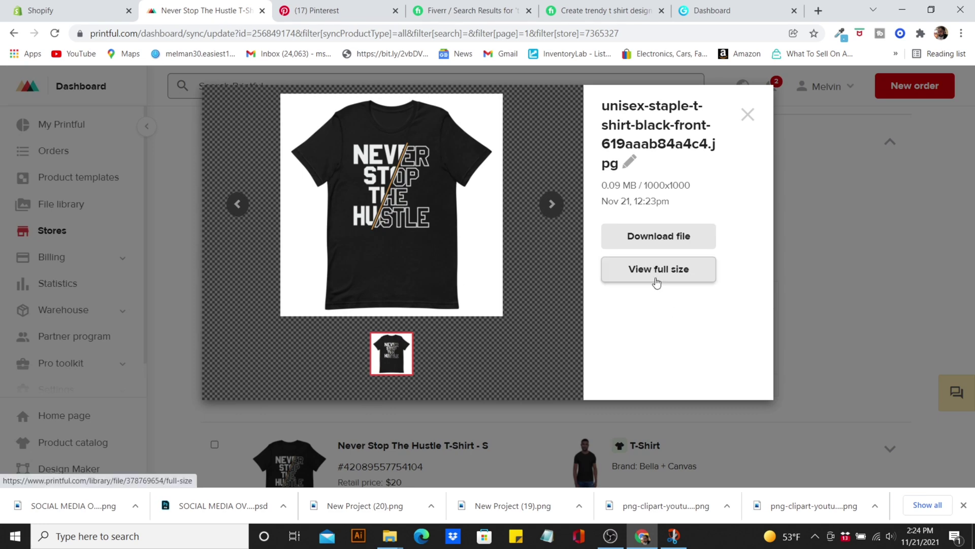
left_click(657, 282)
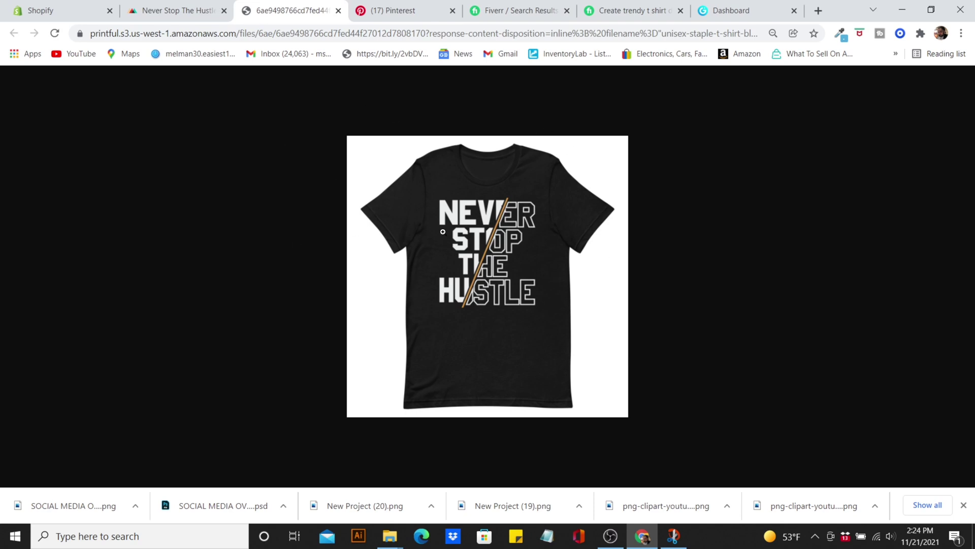
Snip the full T-shirt mockup image, save it as a PNG in Downloads, and close the Snip & Sketch windows.
key("super+shift+s")
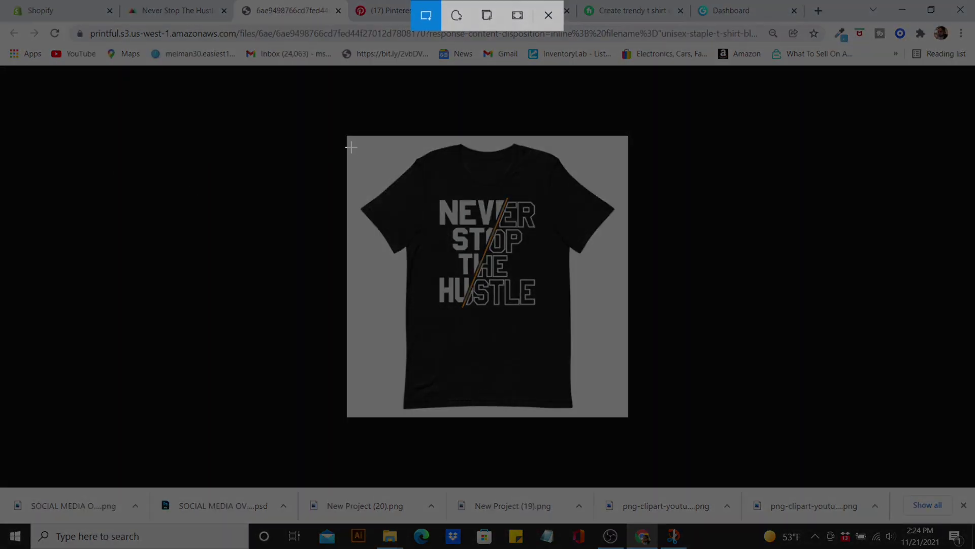
left_click_drag(349, 137, 627, 416)
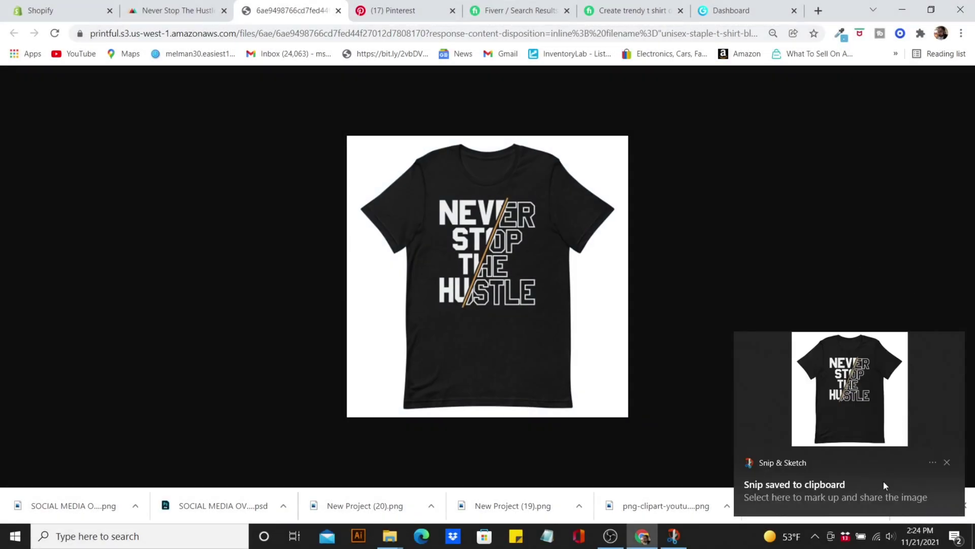
left_click(937, 413)
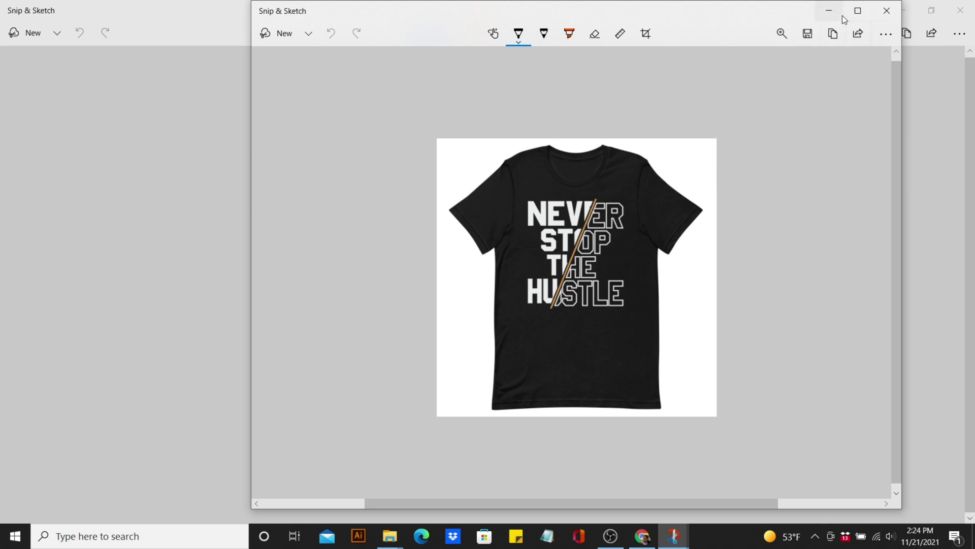
left_click(810, 33)
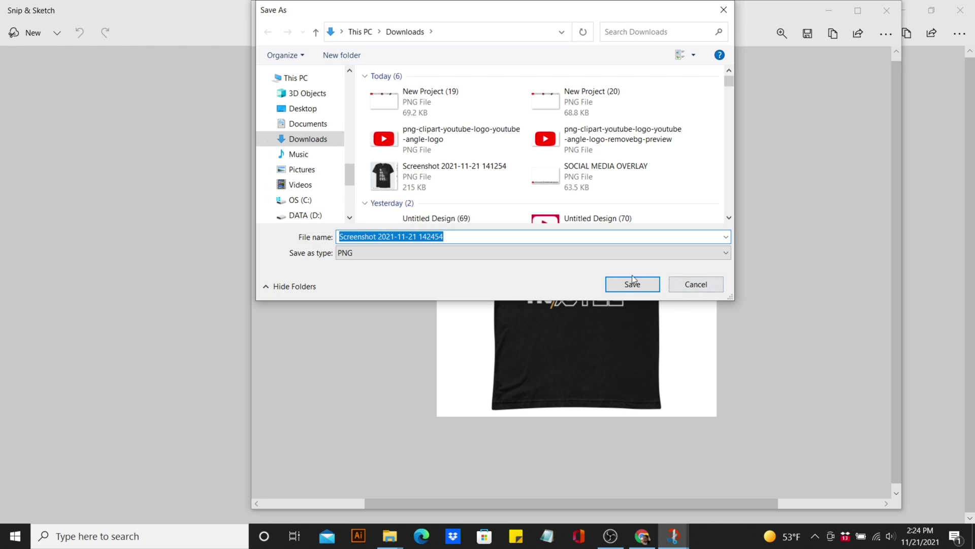
left_click(632, 284)
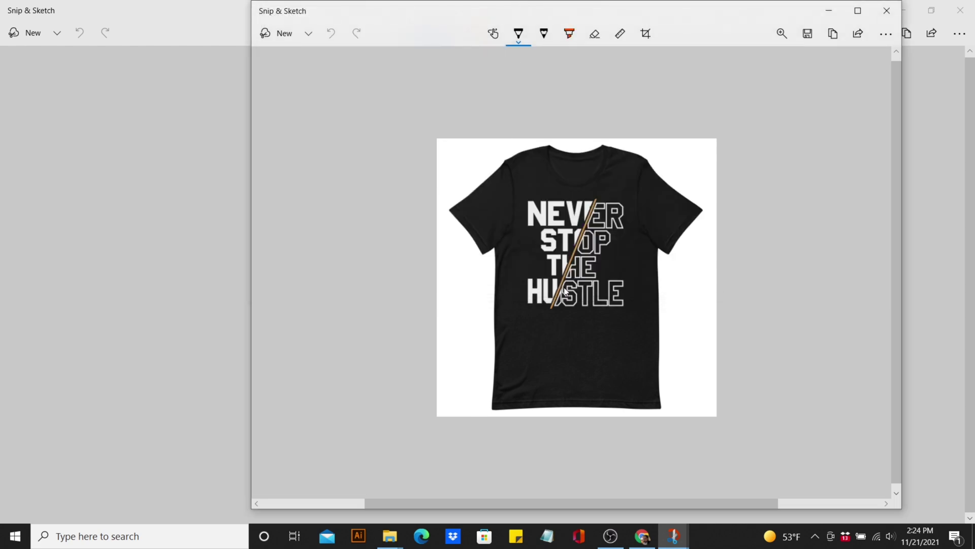
left_click(887, 10)
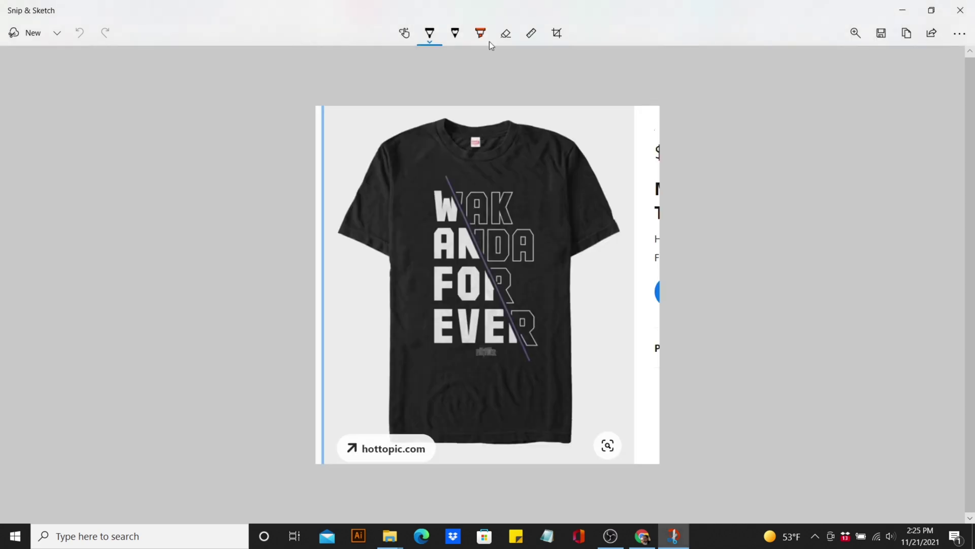
left_click(957, 11)
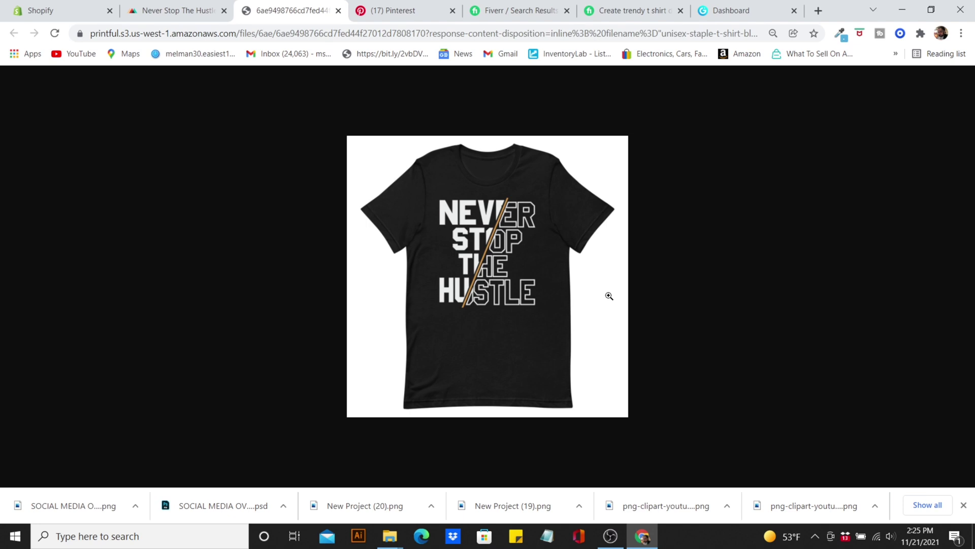
Switch to Glorify, look through the Quick start template formats, and open the Shopify Hero Image templates.
left_click(756, 8)
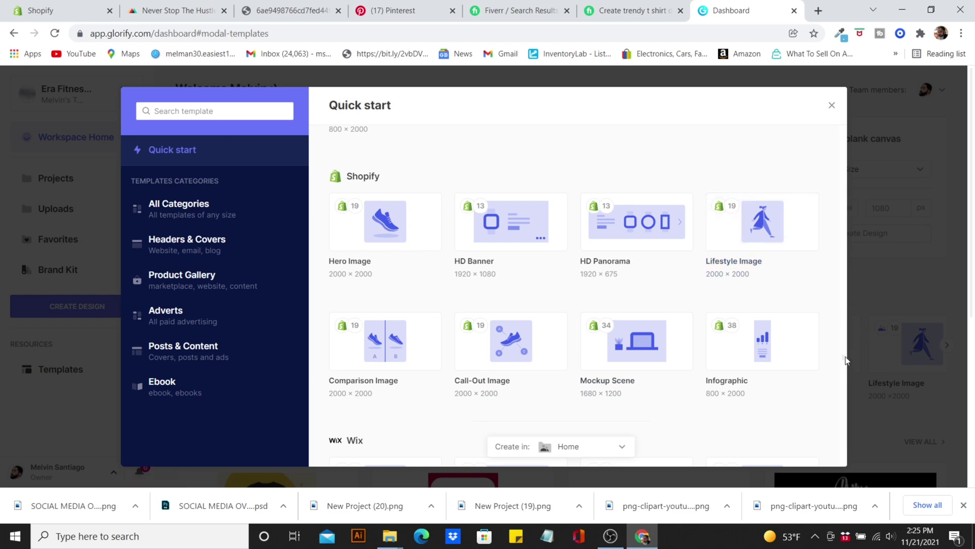
scroll(845, 361, "up", 5)
scroll(844, 352, "down", 9)
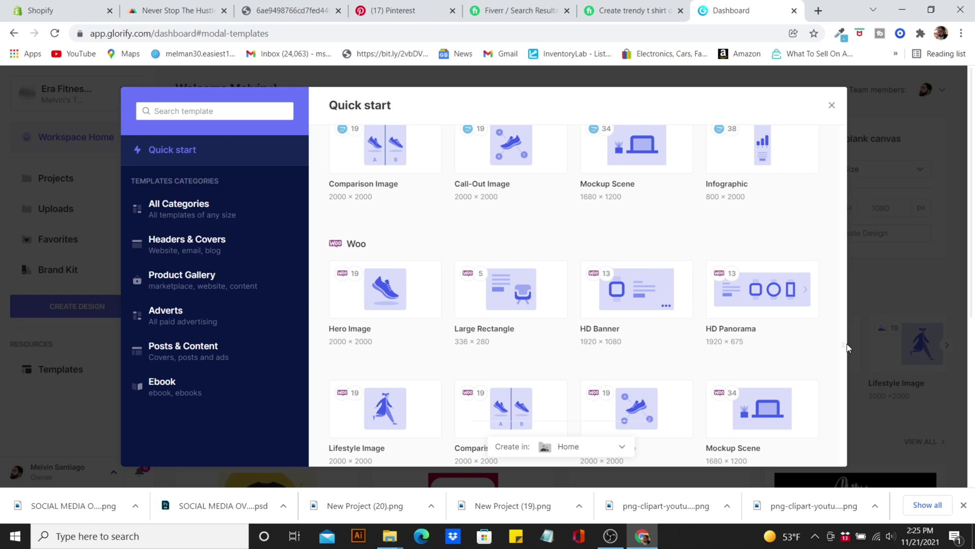
left_click_drag(846, 348, 847, 275)
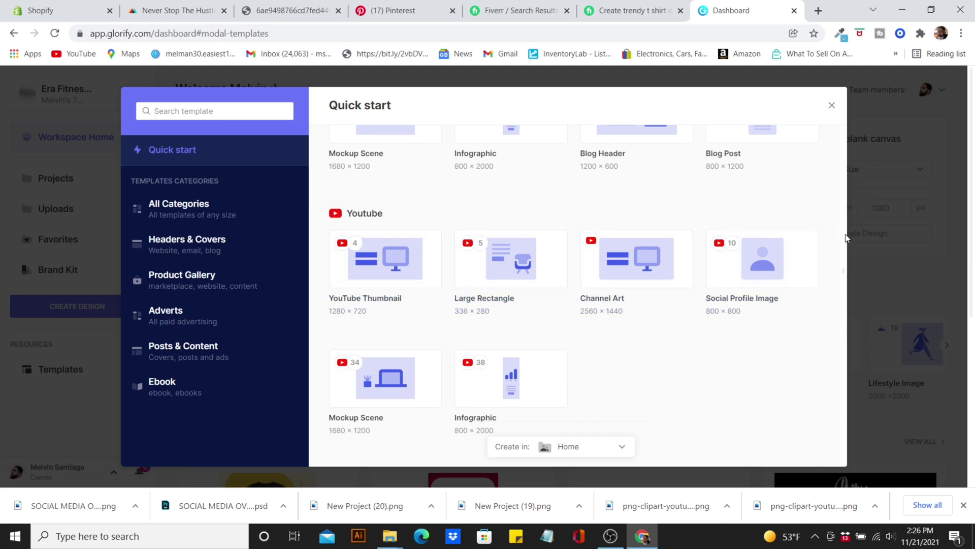
scroll(846, 274, "up", 10)
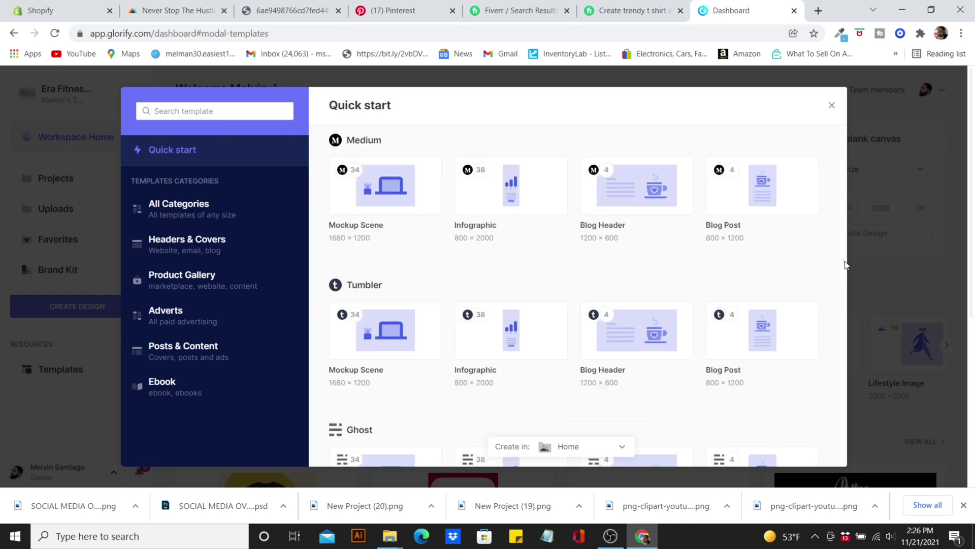
scroll(845, 260, "up", 10)
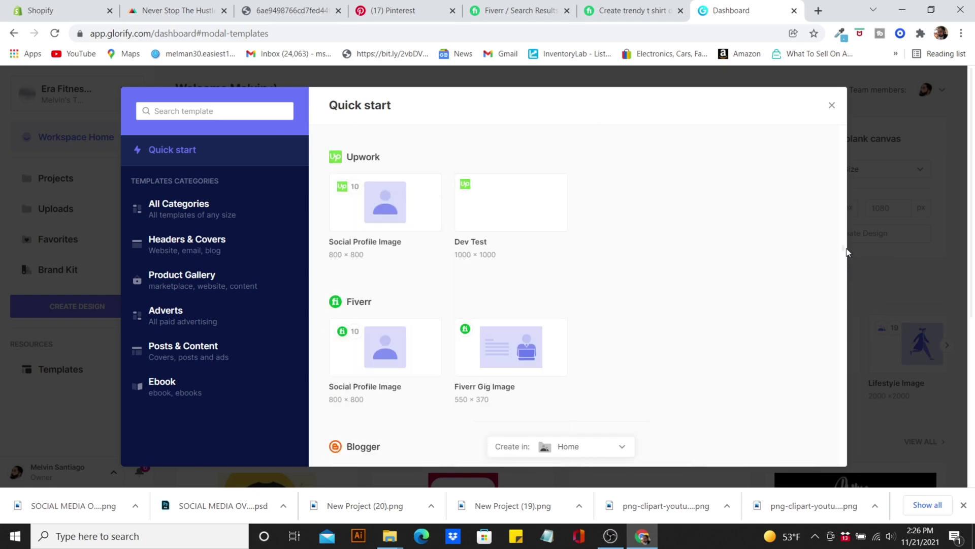
left_click_drag(847, 246, 851, 149)
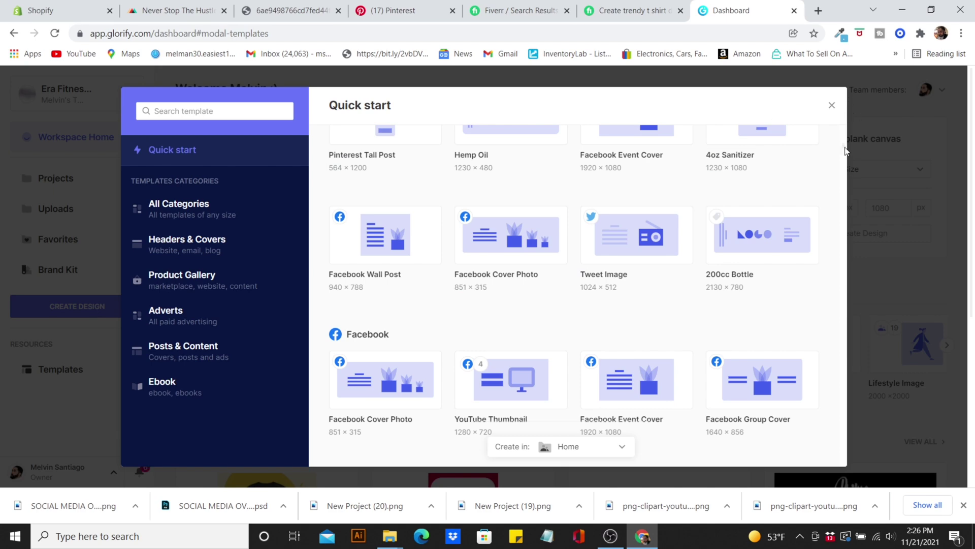
left_click_drag(845, 150, 873, 371)
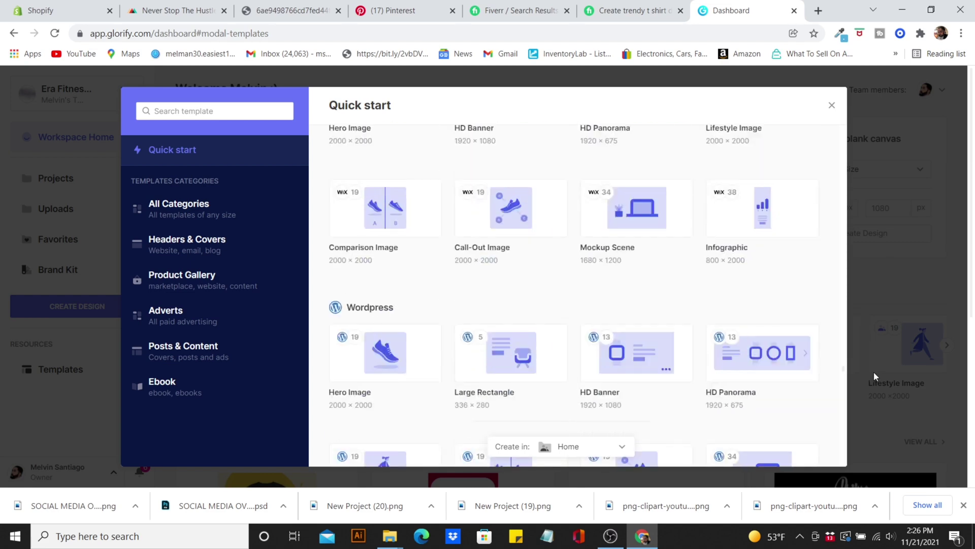
scroll(876, 375, "down", 5)
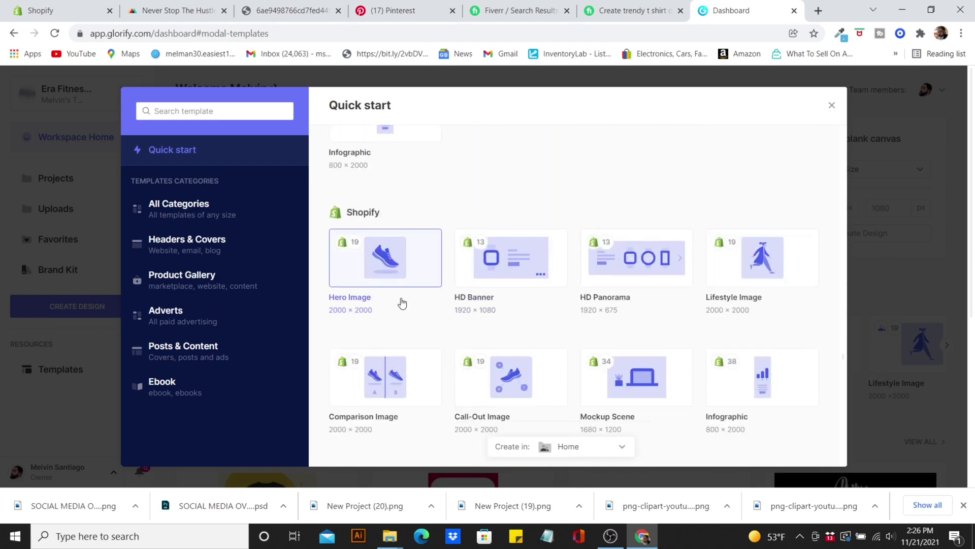
left_click(398, 266)
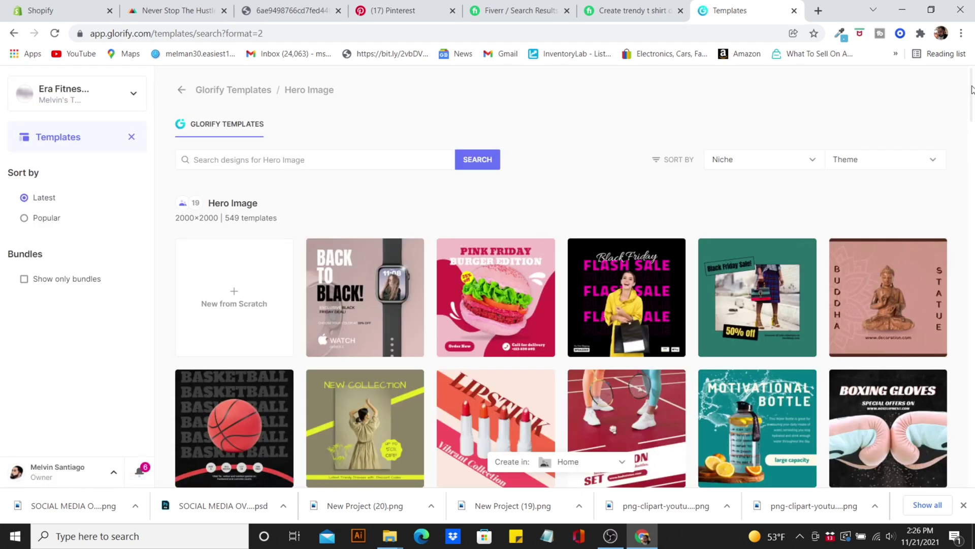
Find the Slam Ball design among the Hero Image templates and start a new design from it.
left_click_drag(971, 90, 973, 148)
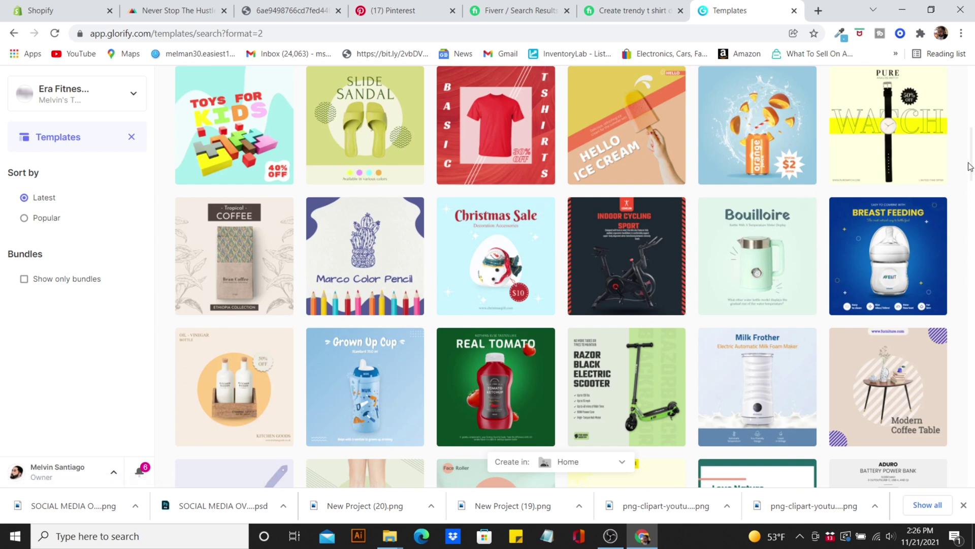
left_click_drag(972, 177, 974, 375)
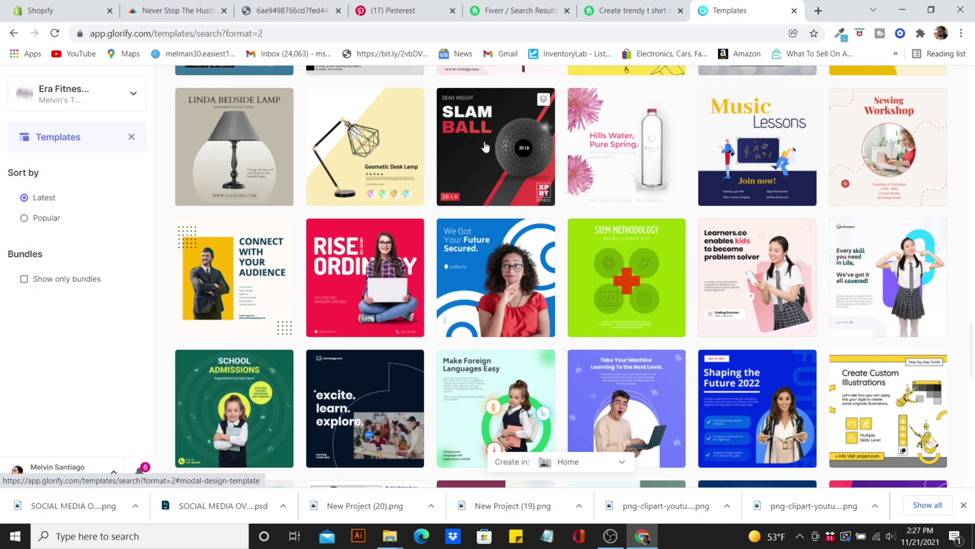
left_click(520, 151)
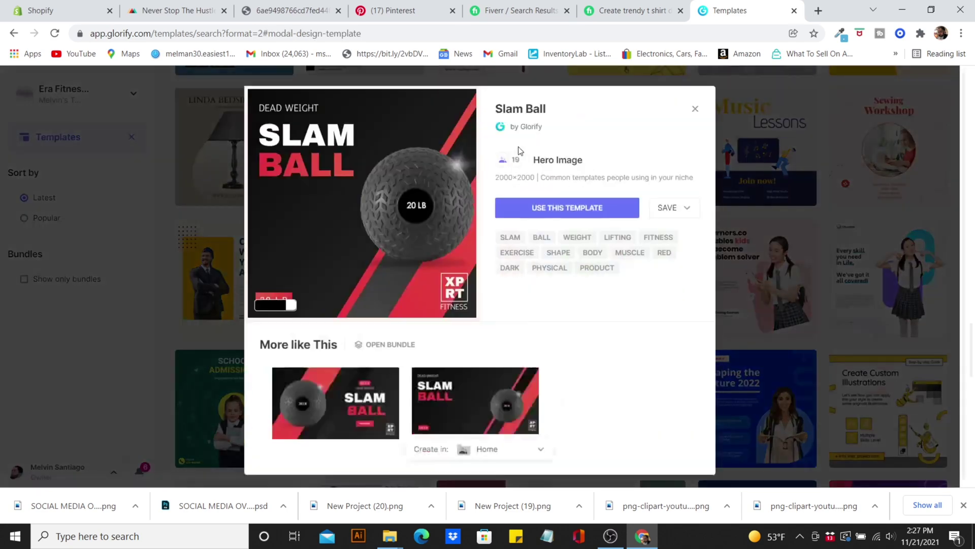
left_click(572, 215)
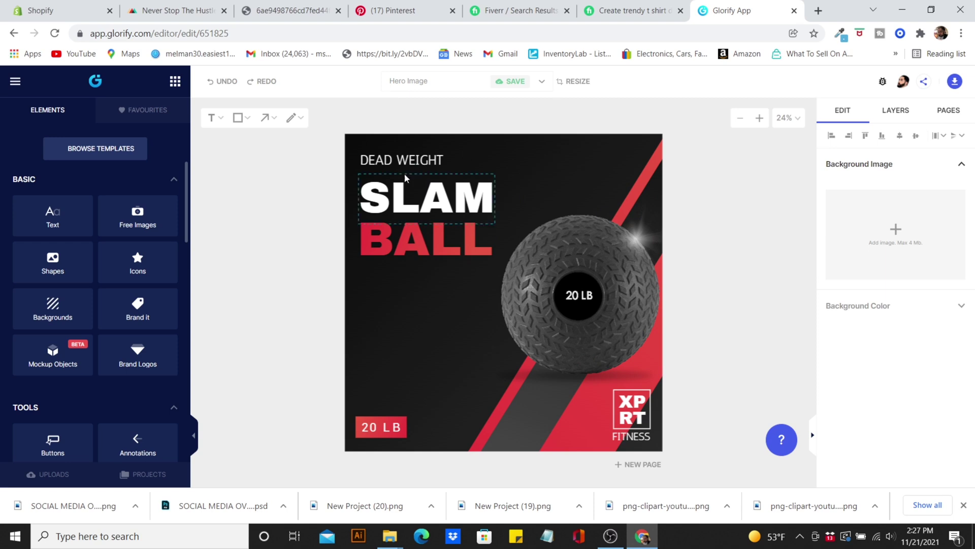
Replace the white SLAM headline text with NEVER in capitals.
left_click(450, 199)
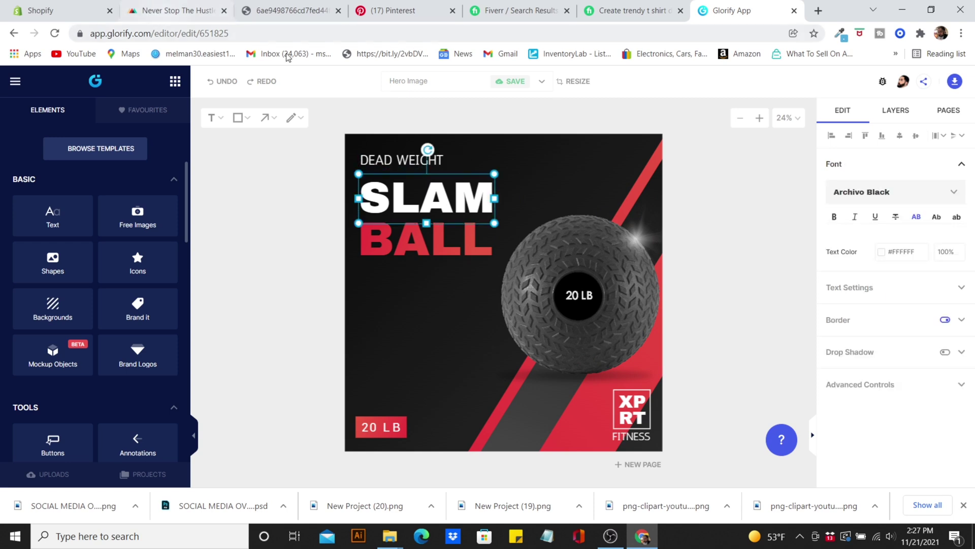
double_click(491, 207)
key("BackSpace")
key("BackSpace")
key("BackSpace")
key("BackSpace")
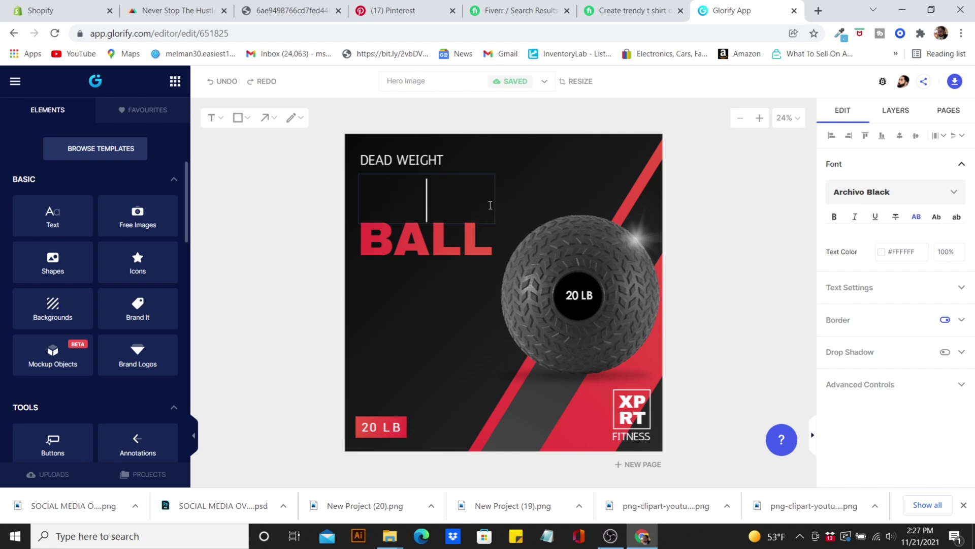
type("Never")
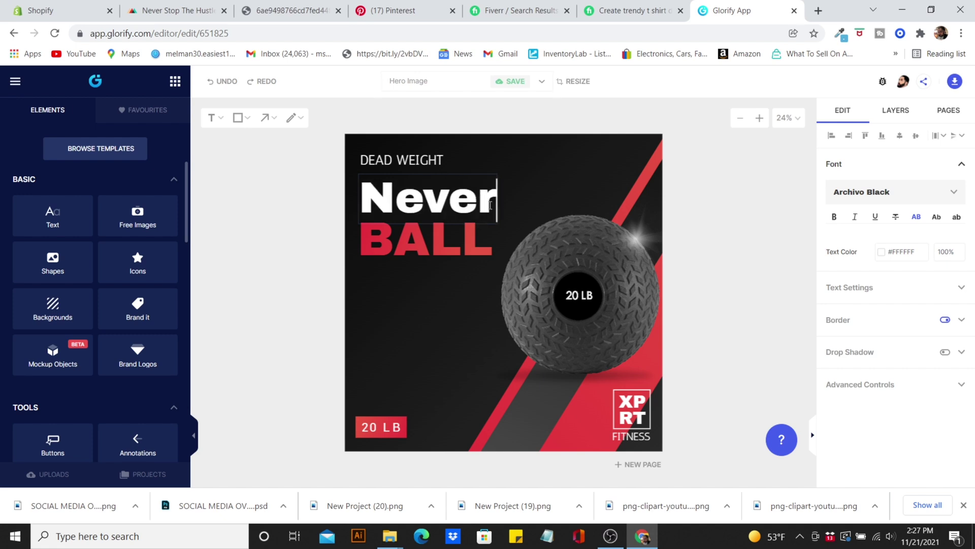
key("BackSpace")
key("BackSpace")
key("BackSpace")
key("BackSpace")
type("ever")
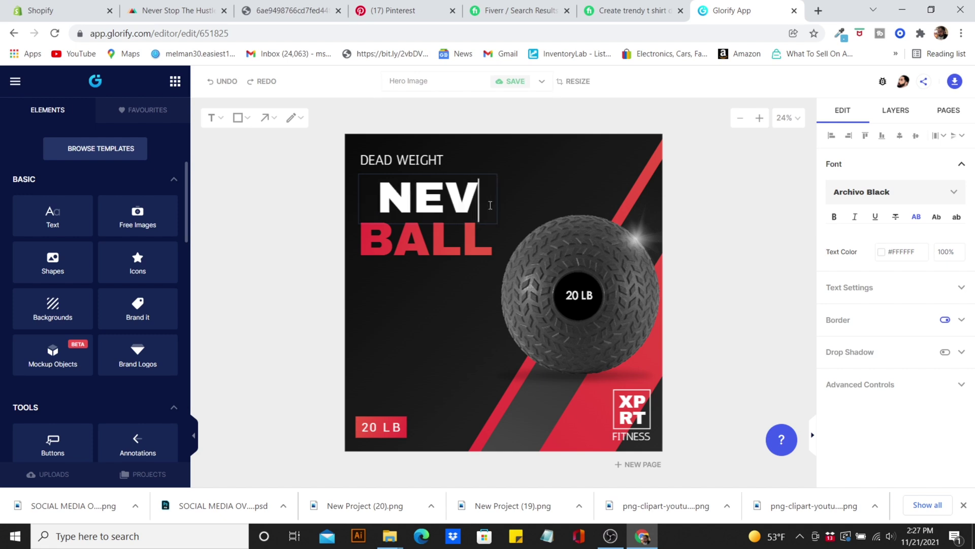
key("Return")
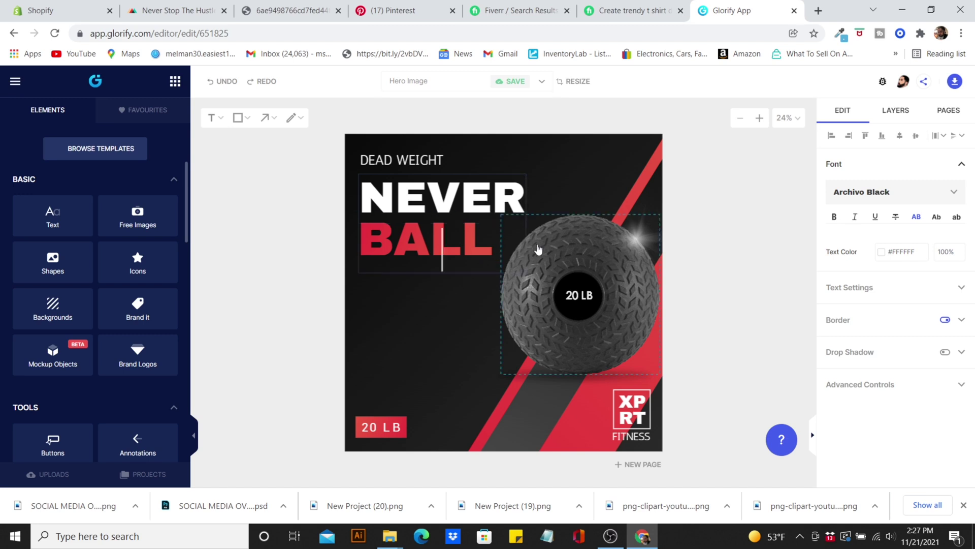
Move the NEVER headline slightly upward, away from the red BALL text.
left_click(485, 189)
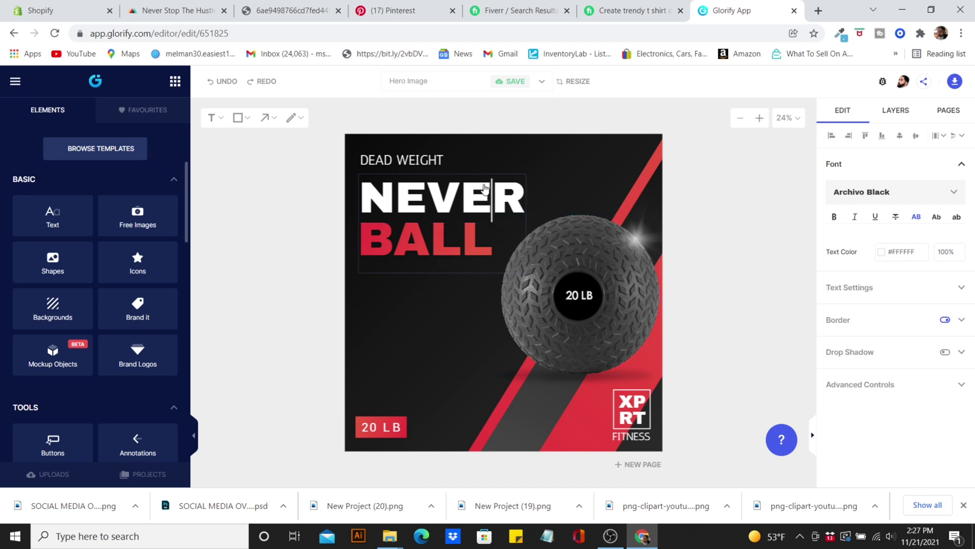
left_click(561, 168)
left_click(483, 218)
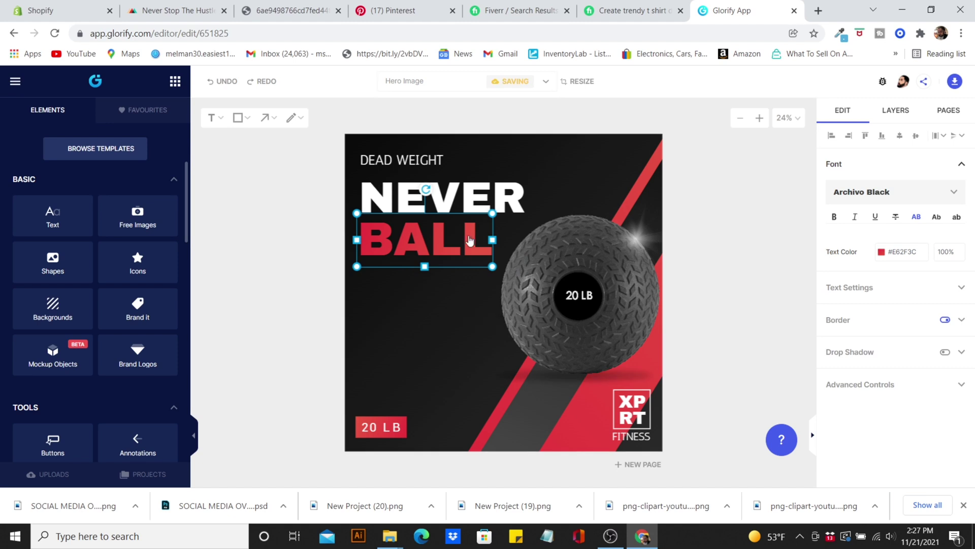
left_click(493, 191)
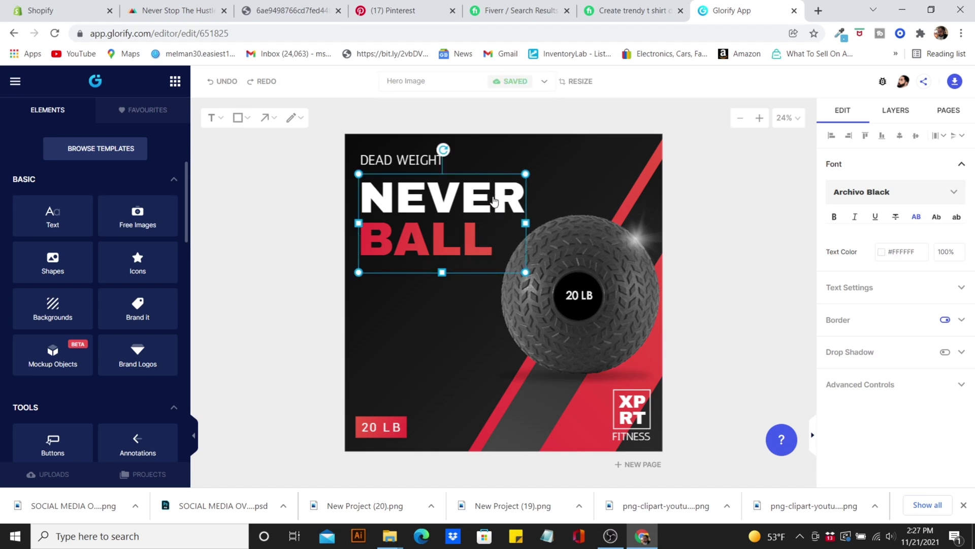
mouse_move(494, 201)
left_mouse_down()
mouse_move(488, 251)
mouse_move(493, 188)
left_mouse_up()
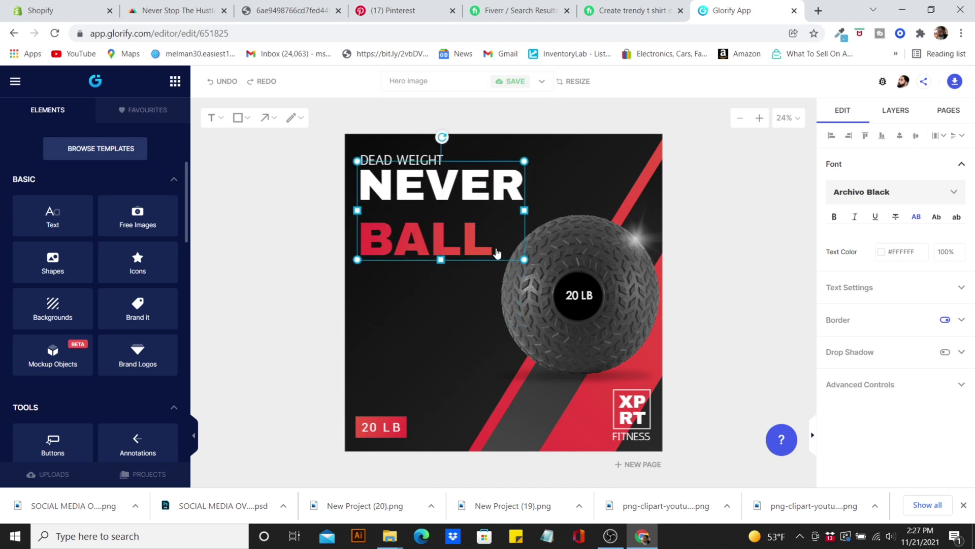
Move the NEVER headline down just above BALL and place a duplicate of it in the empty area below BALL.
mouse_move(441, 259)
left_mouse_down()
mouse_move(447, 218)
mouse_move(442, 241)
left_mouse_up()
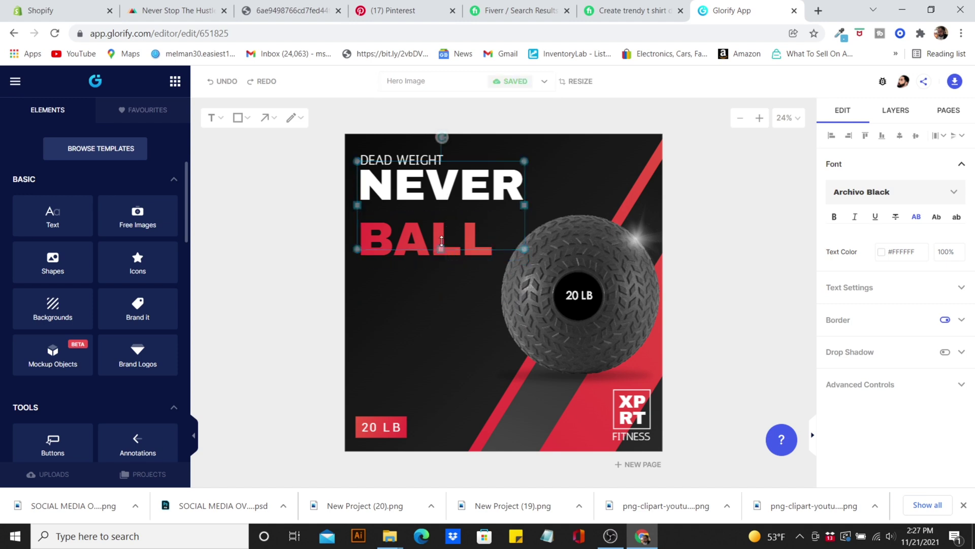
left_click_drag(496, 187, 491, 202)
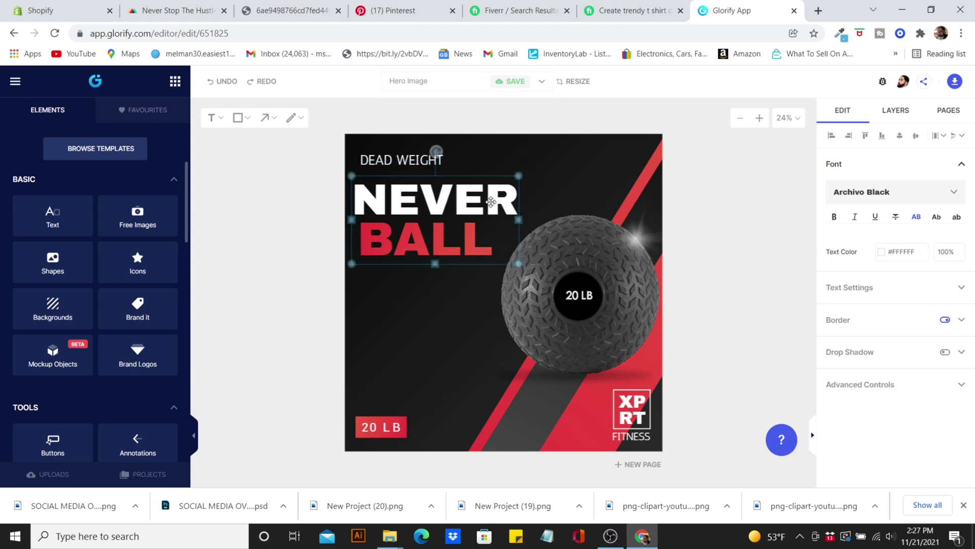
right_click(491, 204)
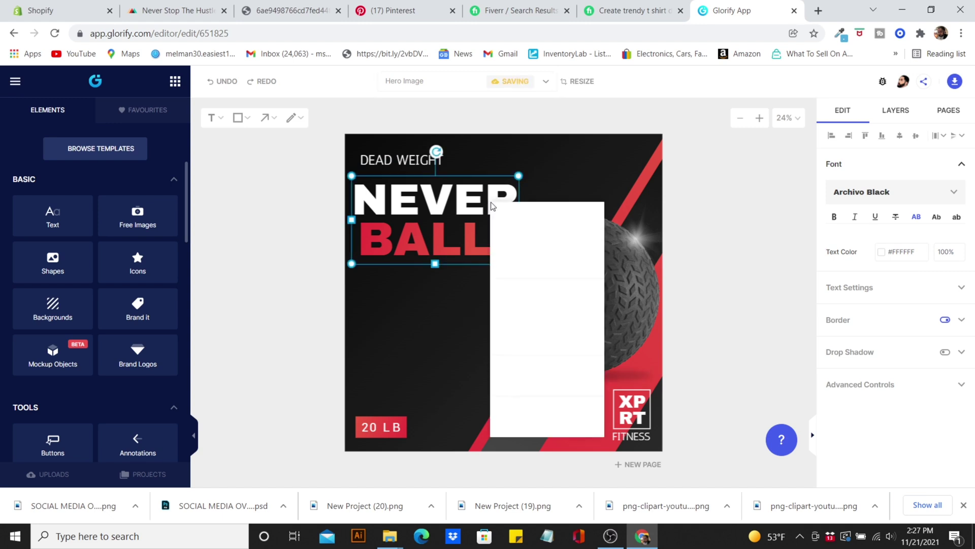
left_click(526, 248)
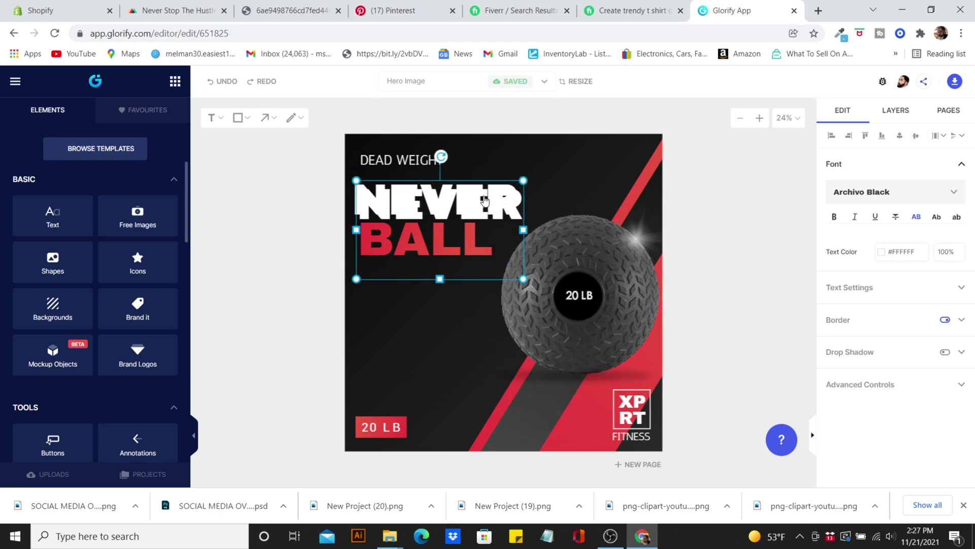
left_click_drag(485, 201, 486, 329)
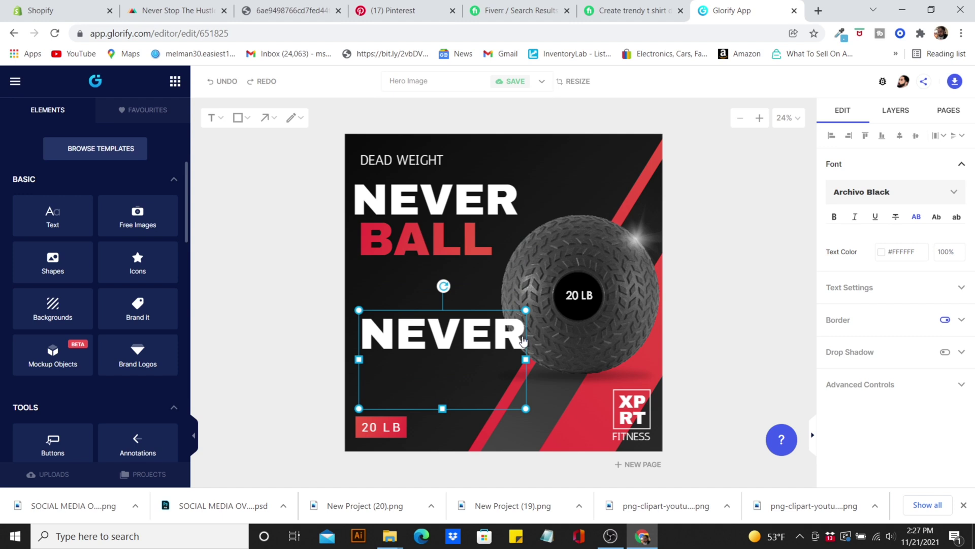
Replace the text of the lower NEVER copy with THE in capitals.
double_click(523, 341)
left_click(523, 338)
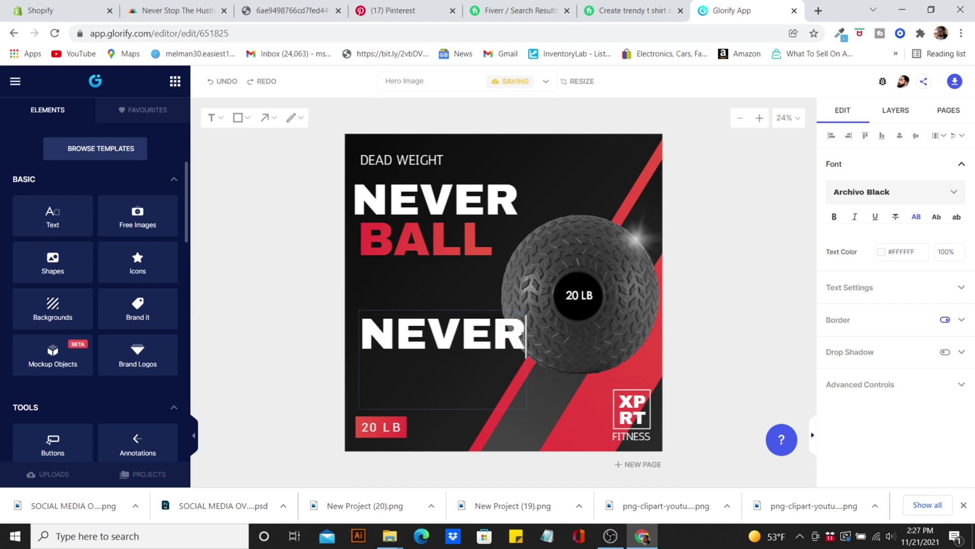
key("BackSpace")
key("BackSpace")
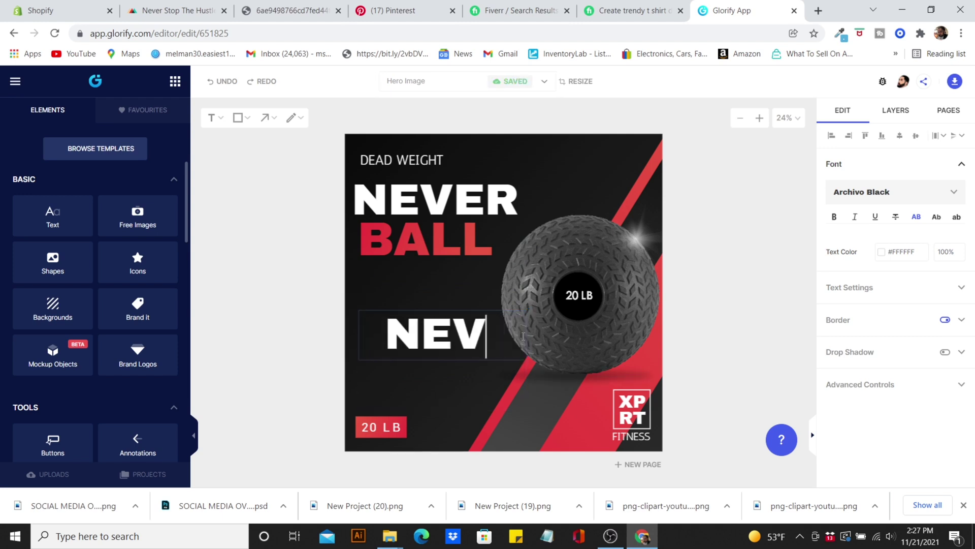
key("BackSpace")
key("BackSpace")
key("BackSpace")
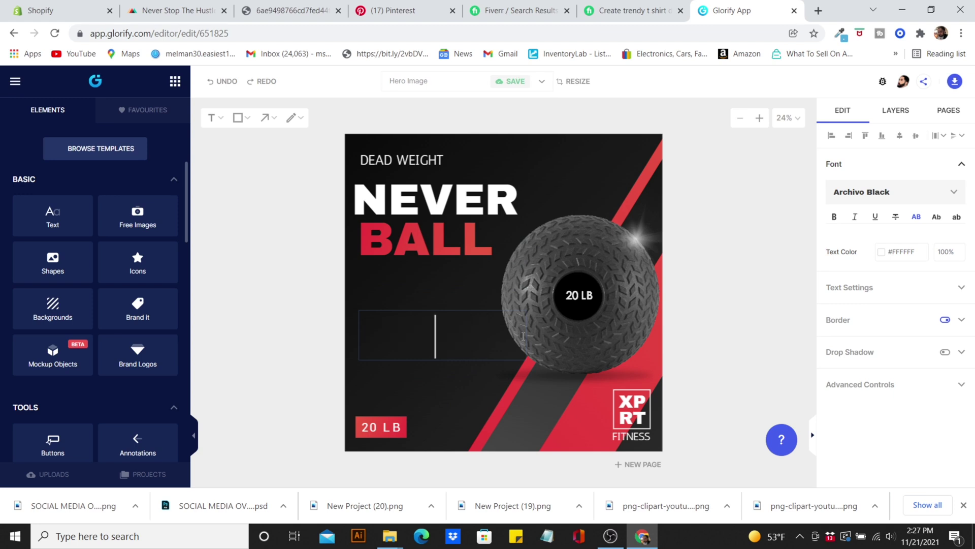
type("THE")
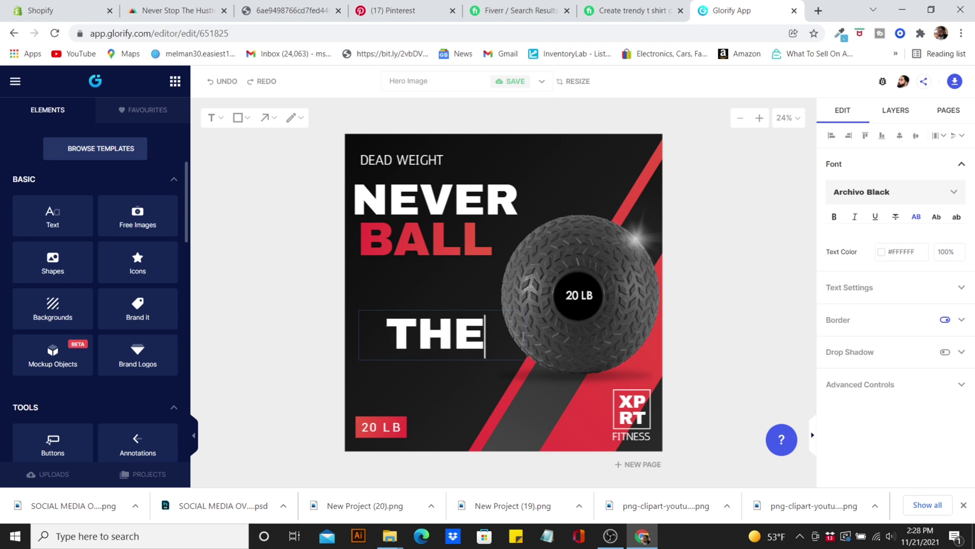
Replace the red BALL text with STOP in capitals.
left_click(458, 246)
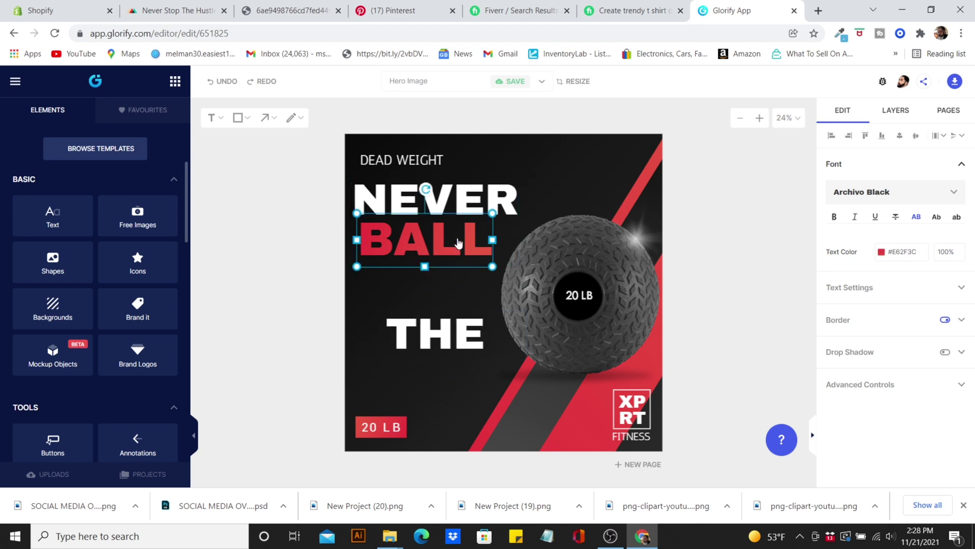
double_click(487, 246)
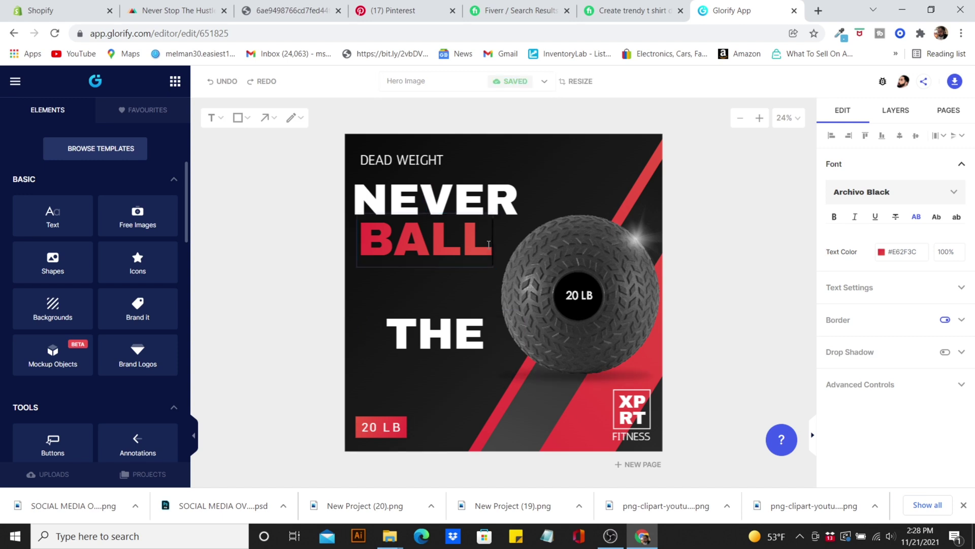
key("BackSpace")
key("BackSpace")
key("BackSpace")
key("BackSpace")
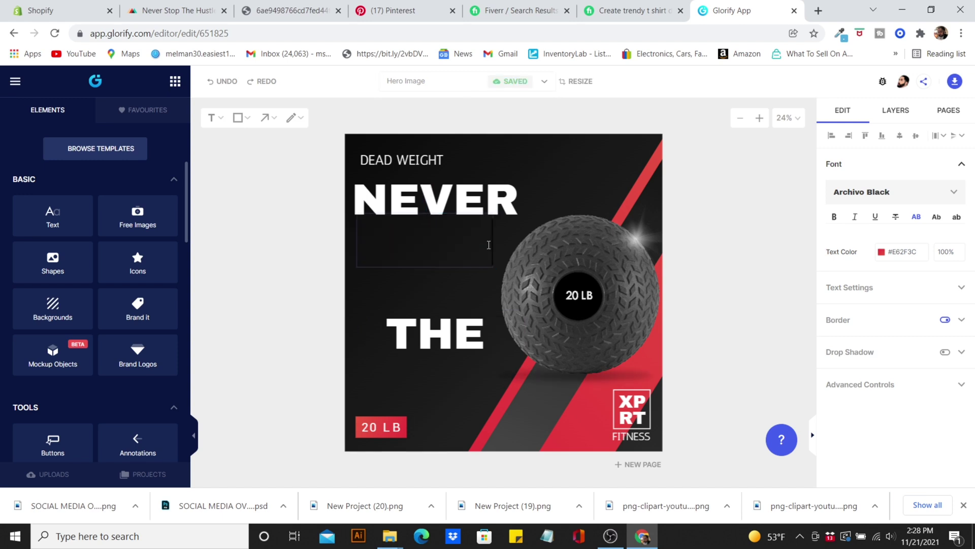
type("STOP")
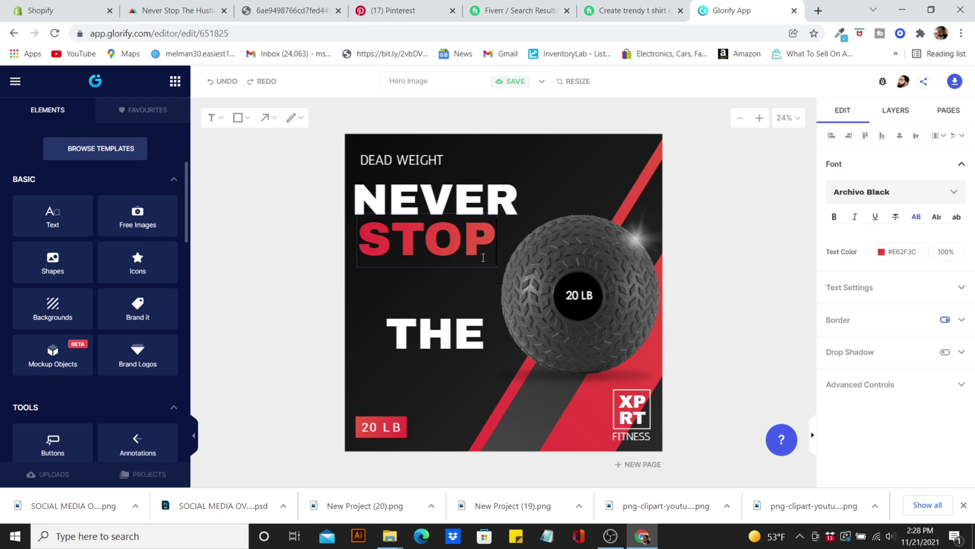
Bring THE and STOP close together and place a duplicate of the red STOP text below THE.
left_click_drag(453, 334, 443, 285)
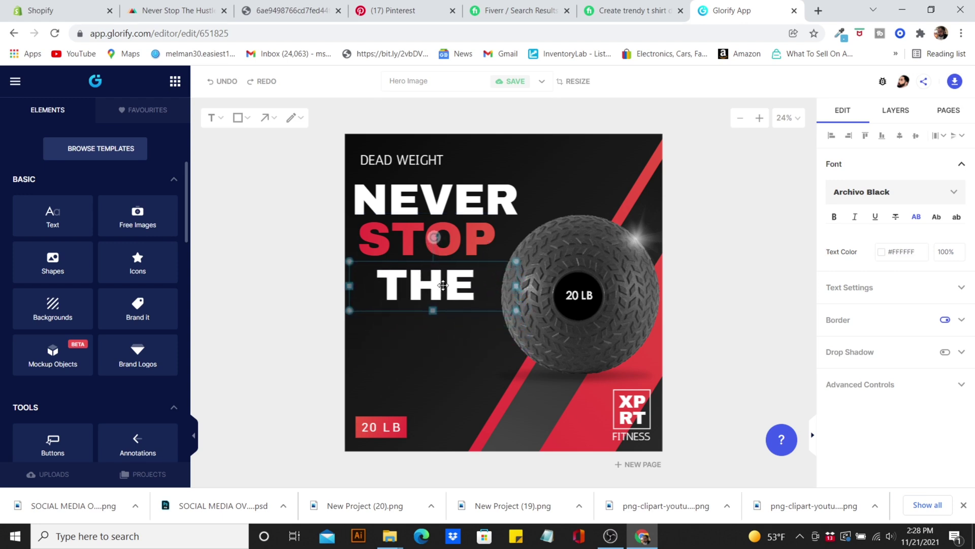
left_click_drag(458, 225, 454, 231)
right_click(454, 230)
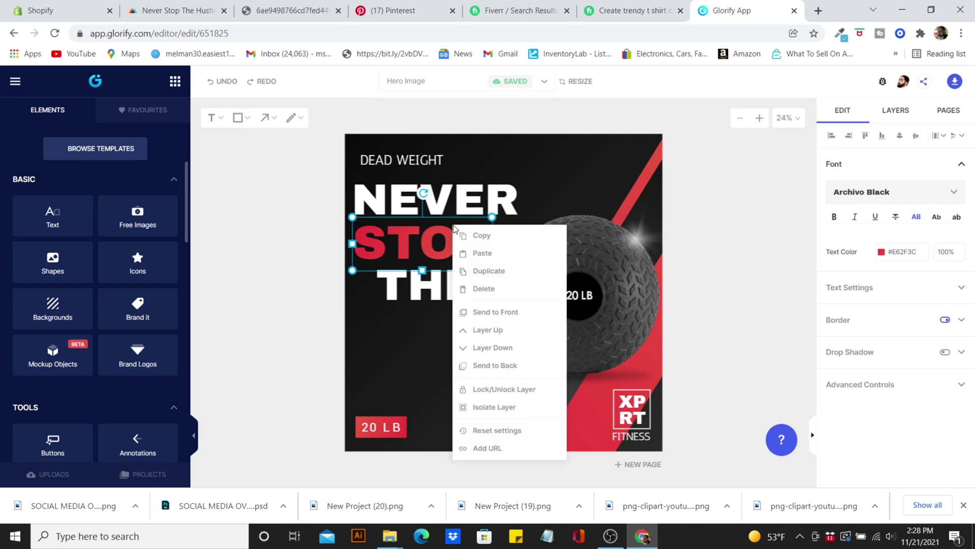
left_click(458, 270)
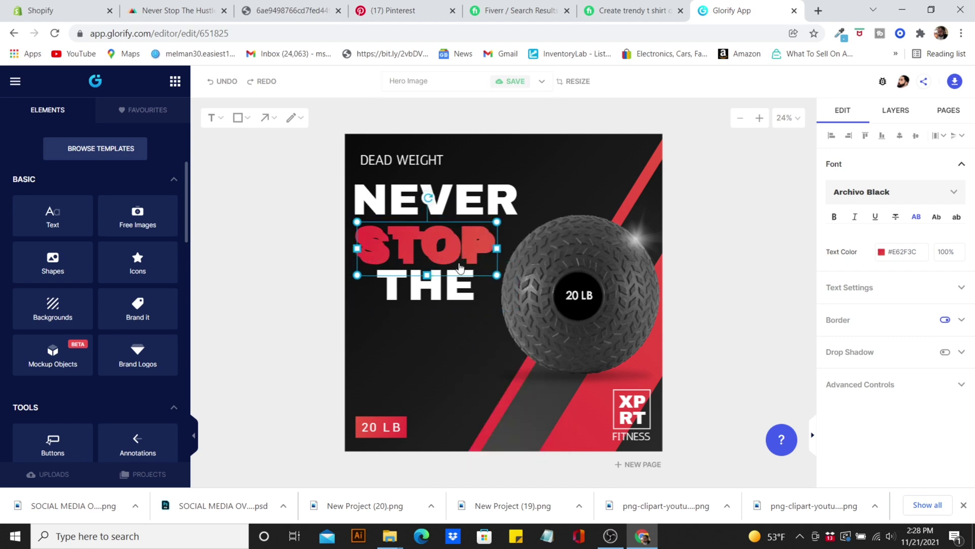
left_click_drag(455, 265, 474, 342)
Replace the text of the lower red STOP copy with HUSTLE in capitals.
double_click(486, 348)
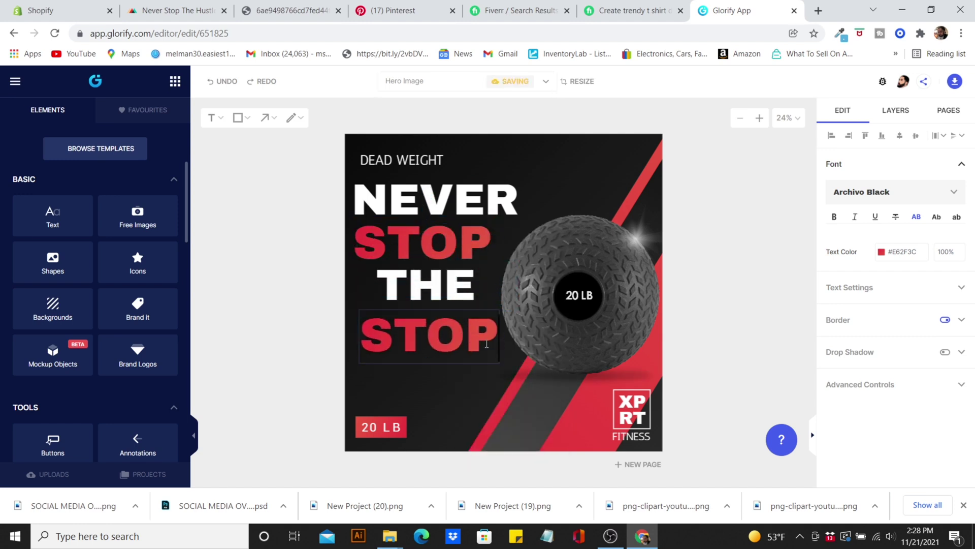
key("BackSpace")
key("BackSpace")
key("BackSpace")
key("BackSpace")
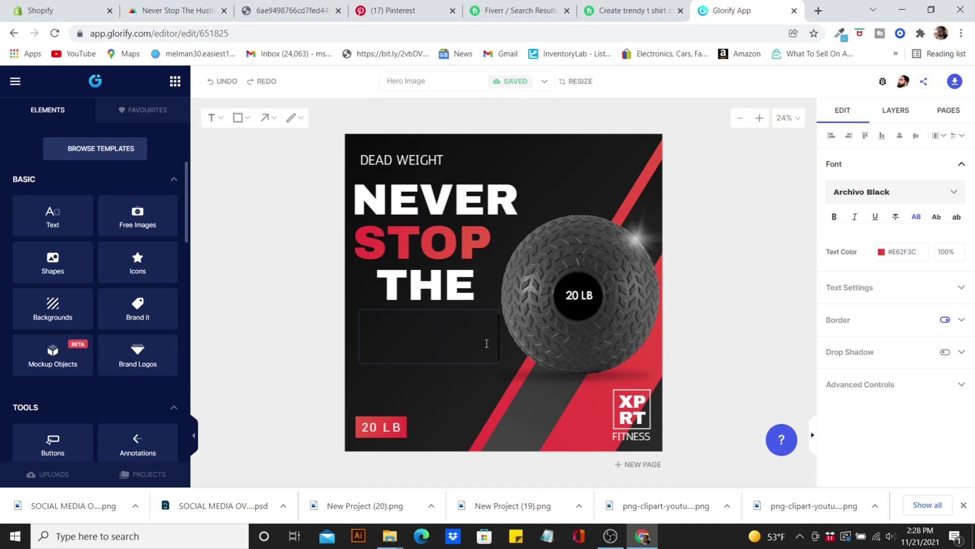
type("HUSTLE")
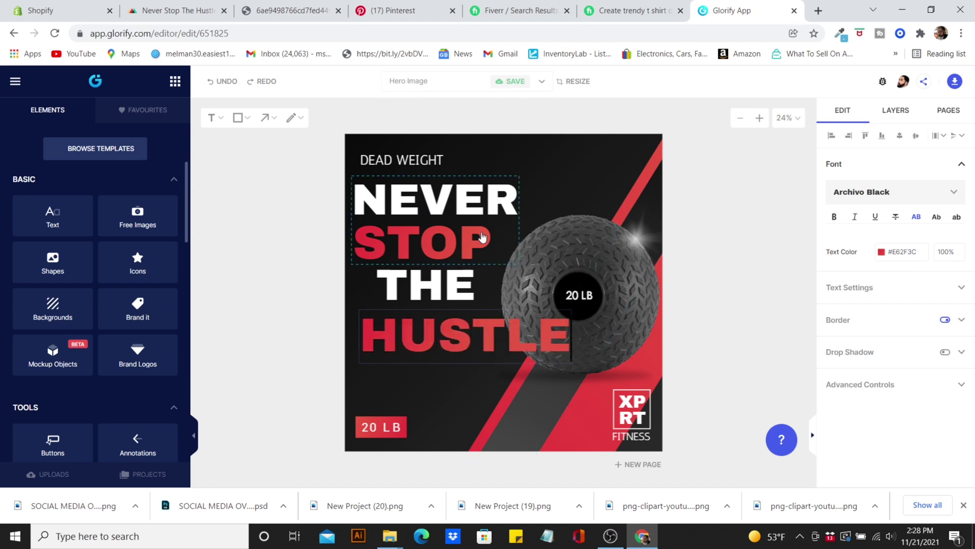
Delete the DEAD WEIGHT text and shift NEVER, STOP, THE and HUSTLE upward into an evenly spaced stack.
left_click(434, 162)
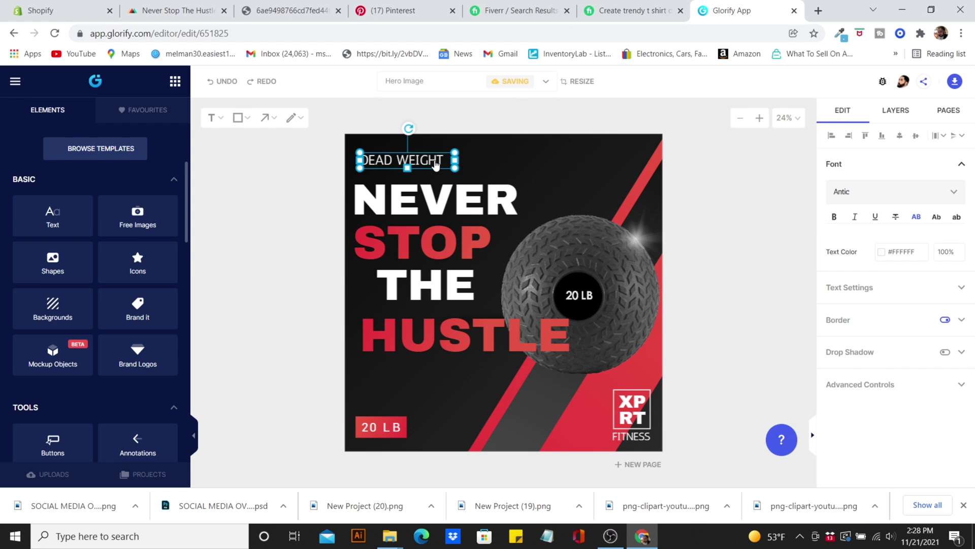
key("Delete")
left_click_drag(487, 190, 486, 159)
left_click_drag(449, 249, 450, 223)
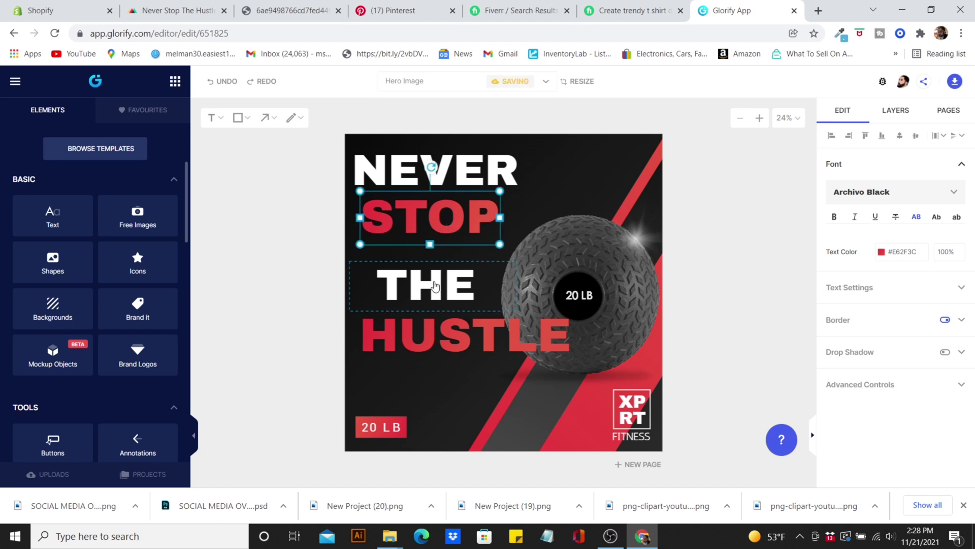
left_click_drag(434, 285, 431, 265)
left_click_drag(431, 264, 431, 264)
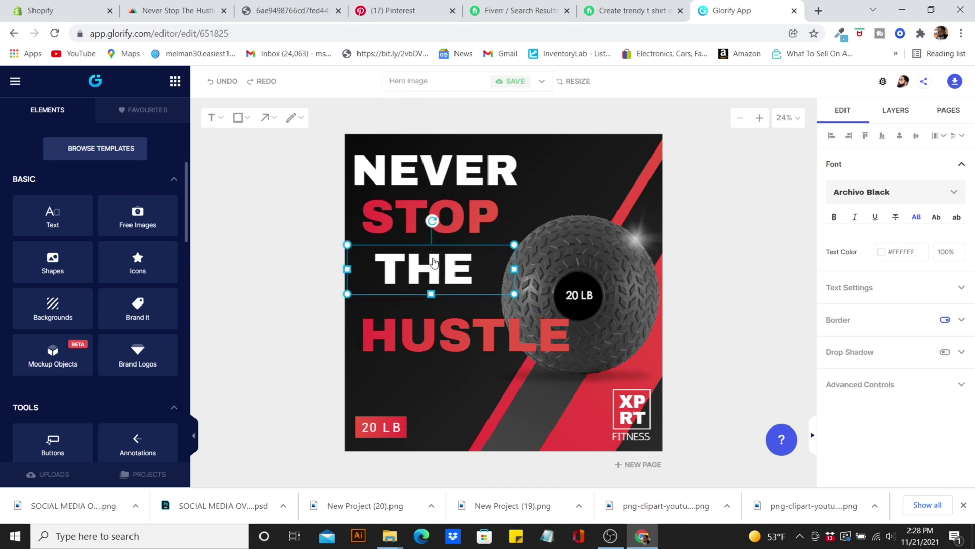
left_click_drag(433, 260, 434, 258)
left_click_drag(429, 354, 423, 336)
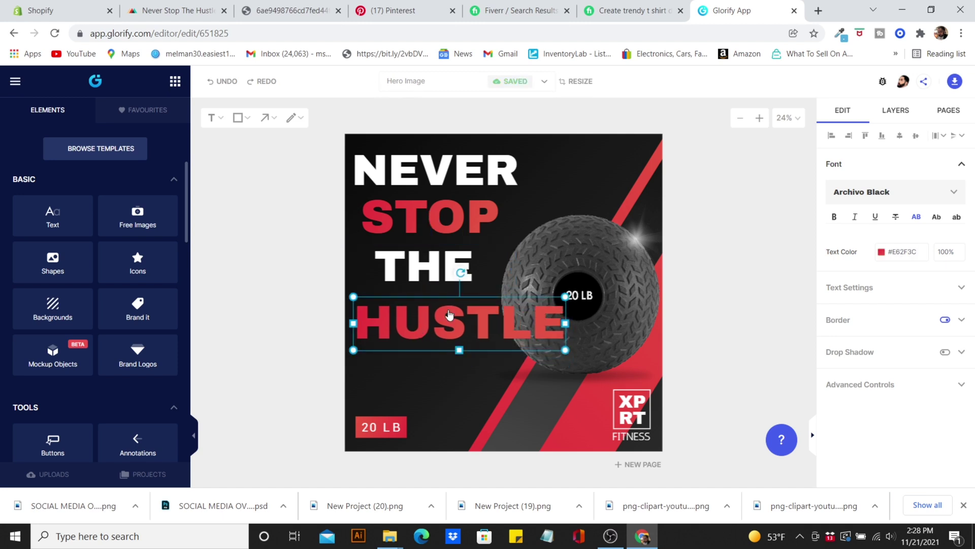
Switch to Fiverr, open the custom t shirt design gig and view the order details of its $5 Basic package.
left_click(616, 312)
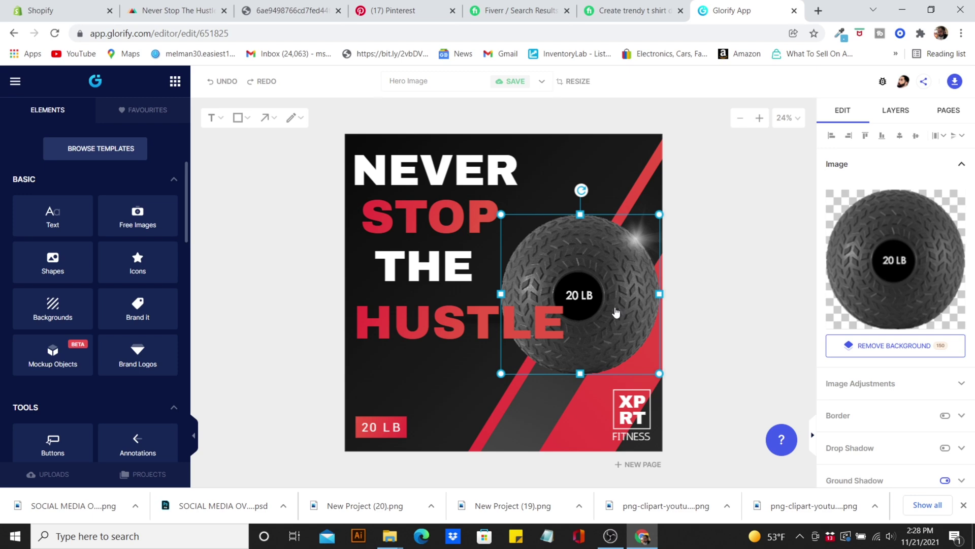
left_click(529, 10)
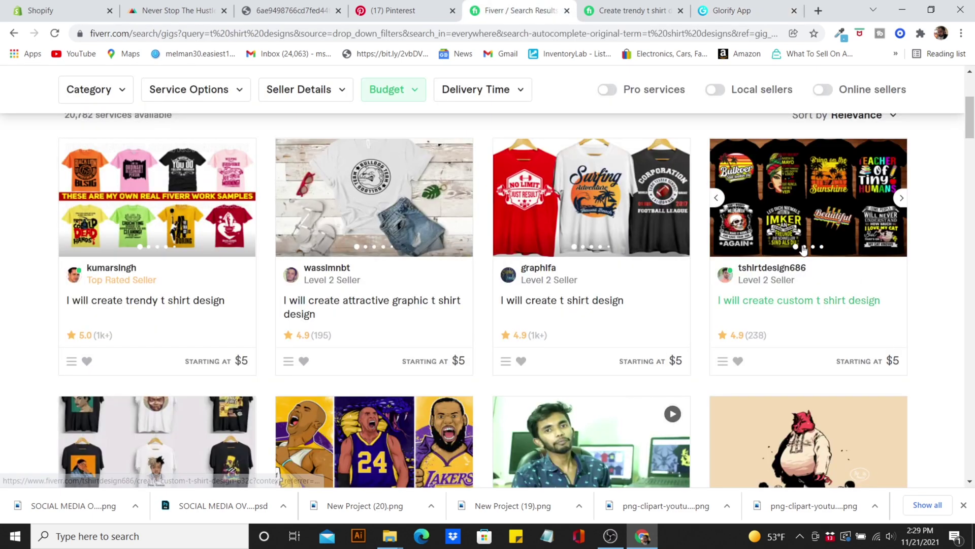
left_click(810, 307)
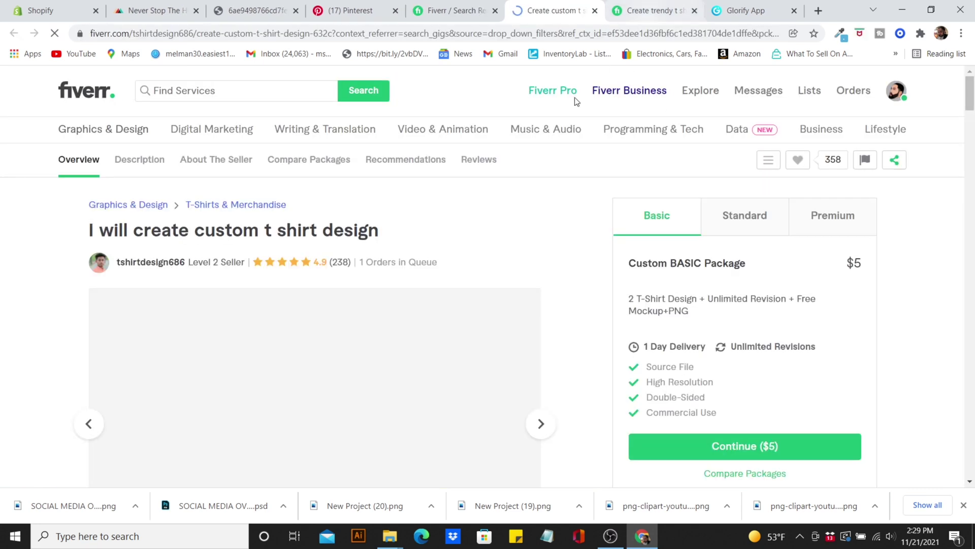
left_click(807, 449)
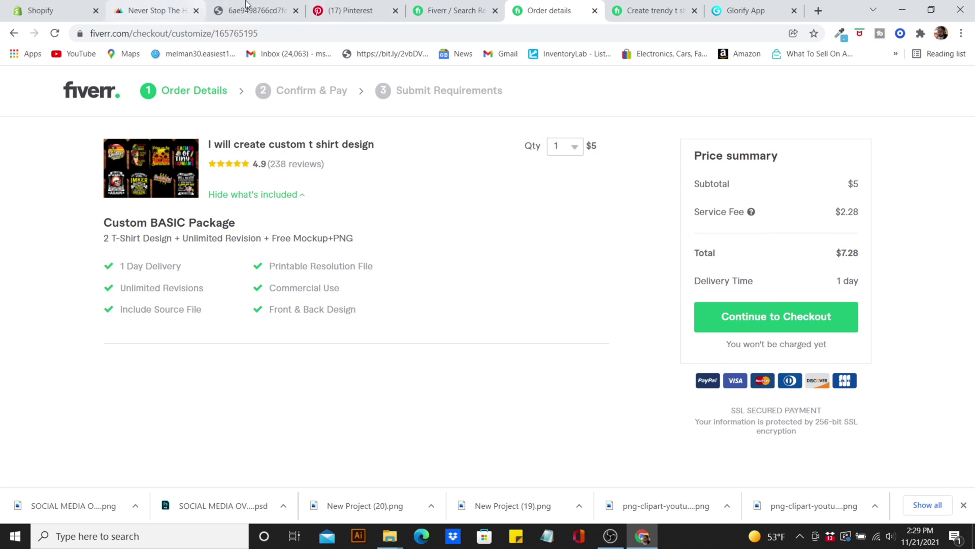
Return to Glorify and start replacing the 20 LB ball image.
left_click(739, 11)
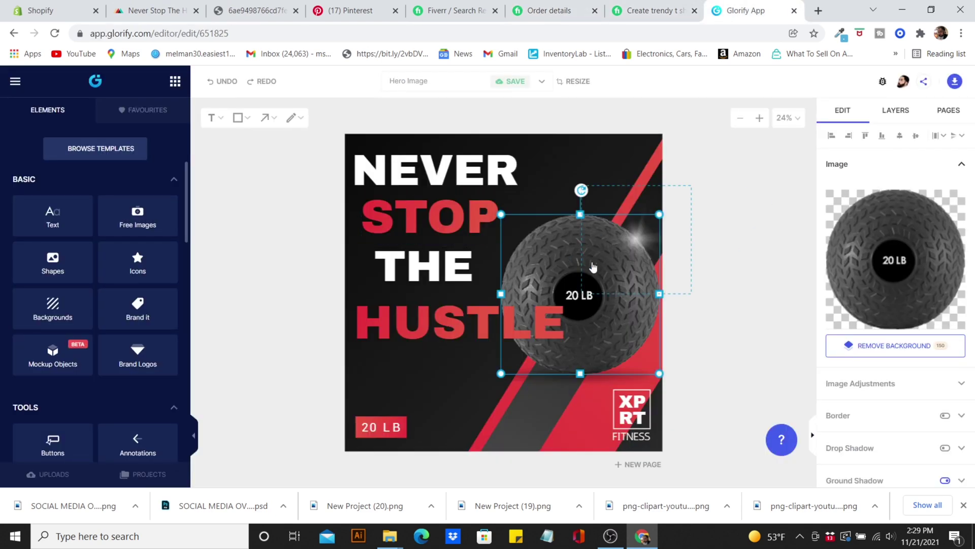
left_click(574, 267)
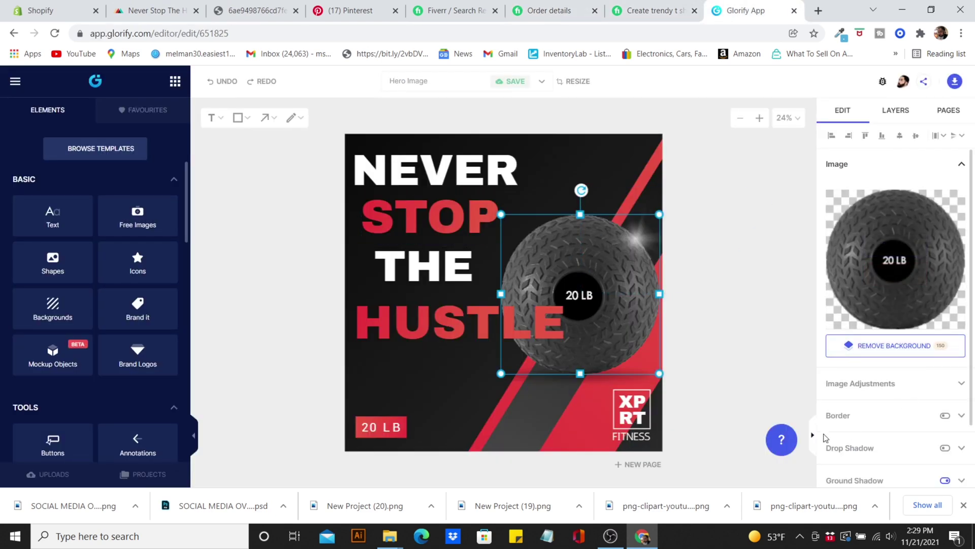
right_click(547, 247)
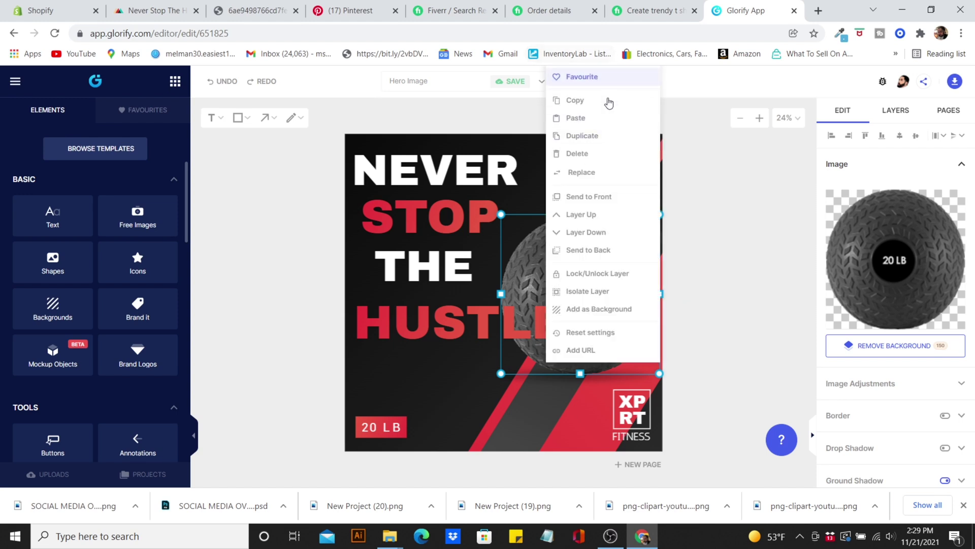
left_click(611, 173)
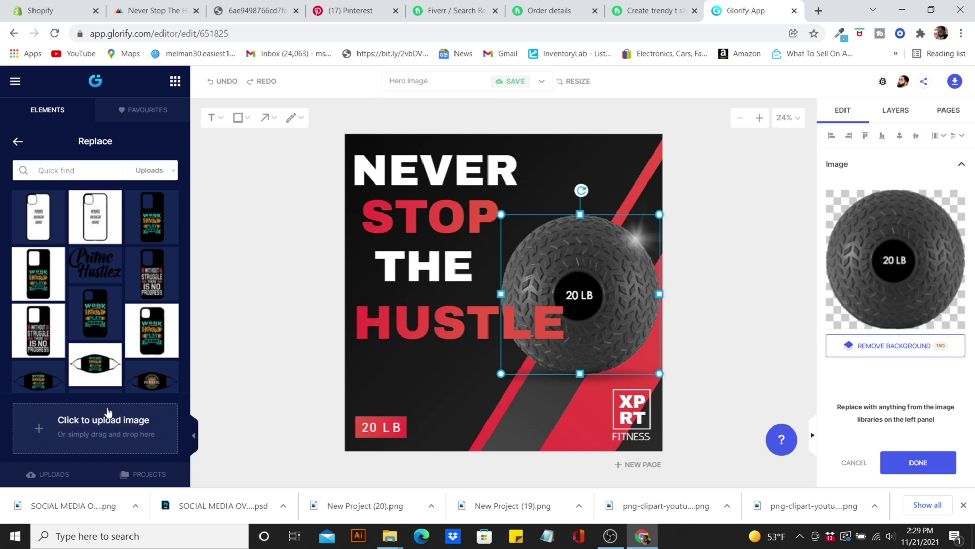
left_click(59, 477)
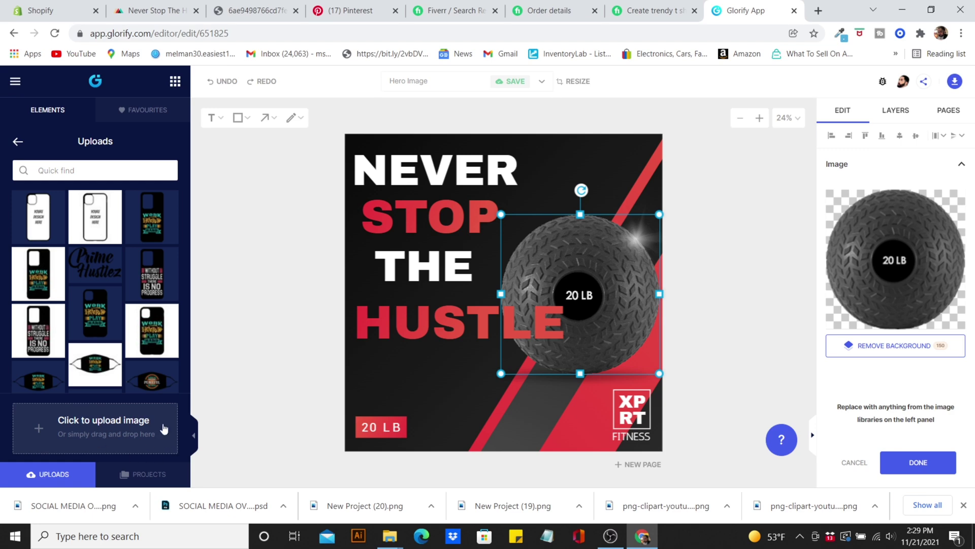
left_click(126, 434)
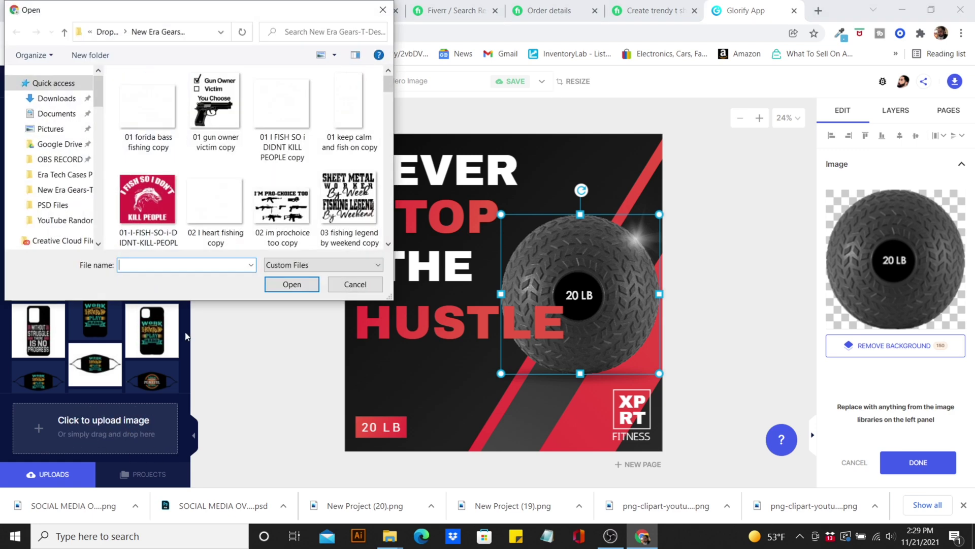
left_click(61, 99)
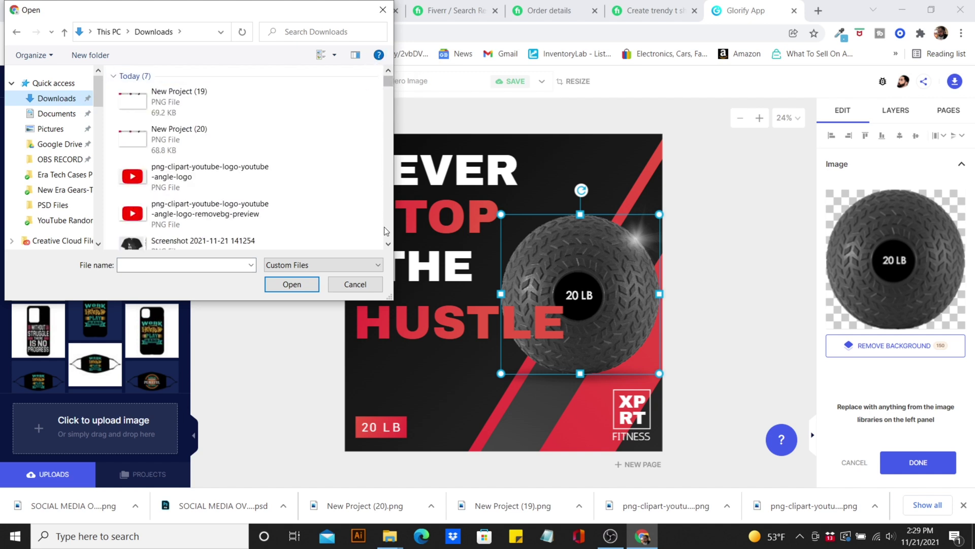
left_click(389, 245)
left_click(388, 244)
left_click(388, 244)
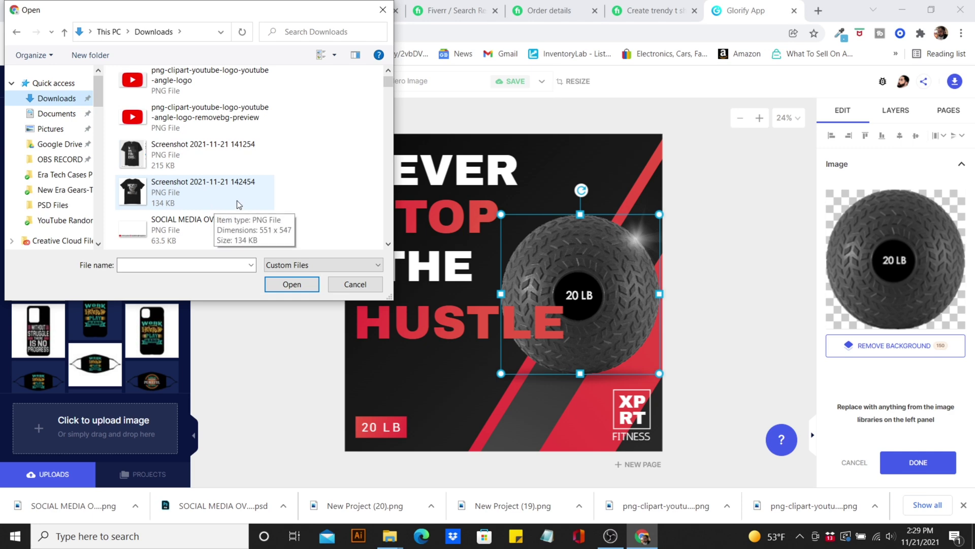
left_click(211, 184)
left_click(287, 284)
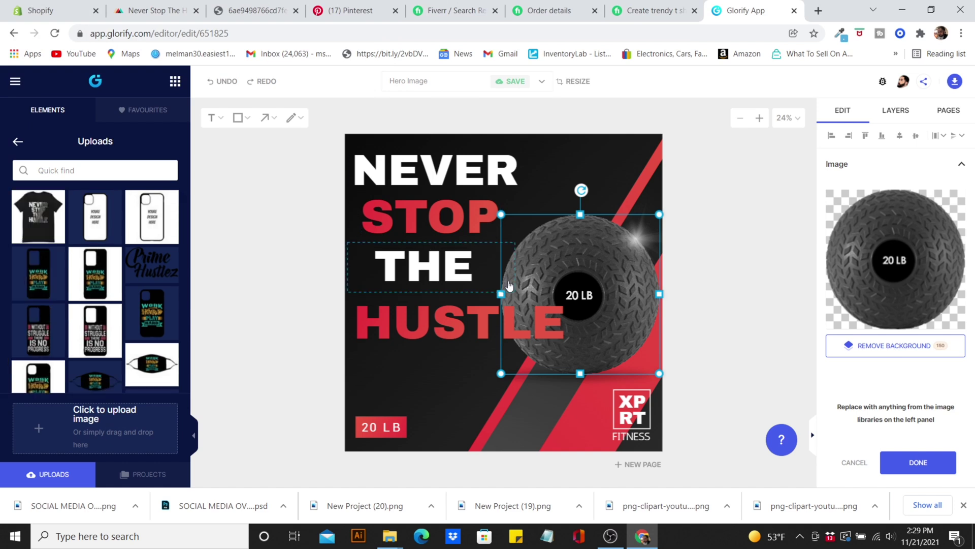
Add the uploaded Never Stop The Hustle shirt picture to the design and remove its white background.
left_click(36, 206)
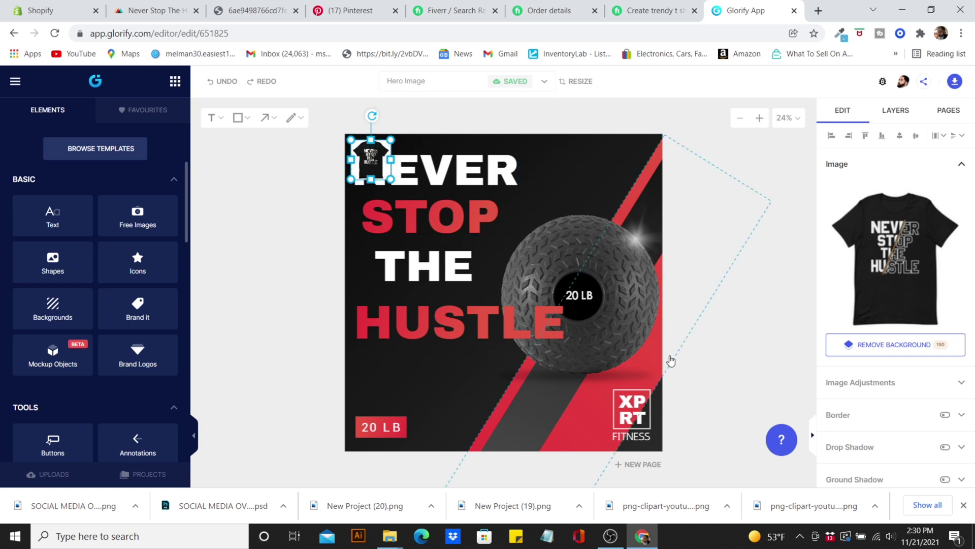
left_click(928, 345)
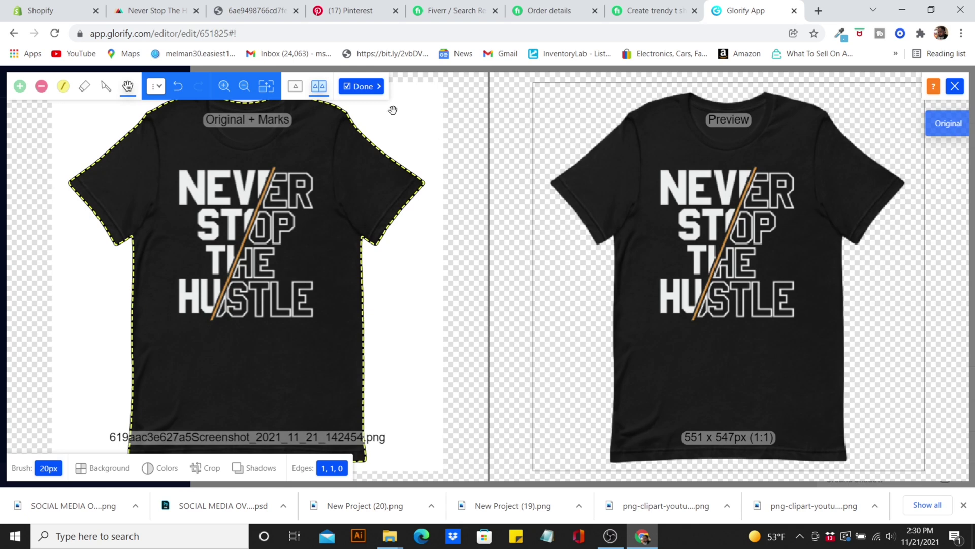
left_click(361, 88)
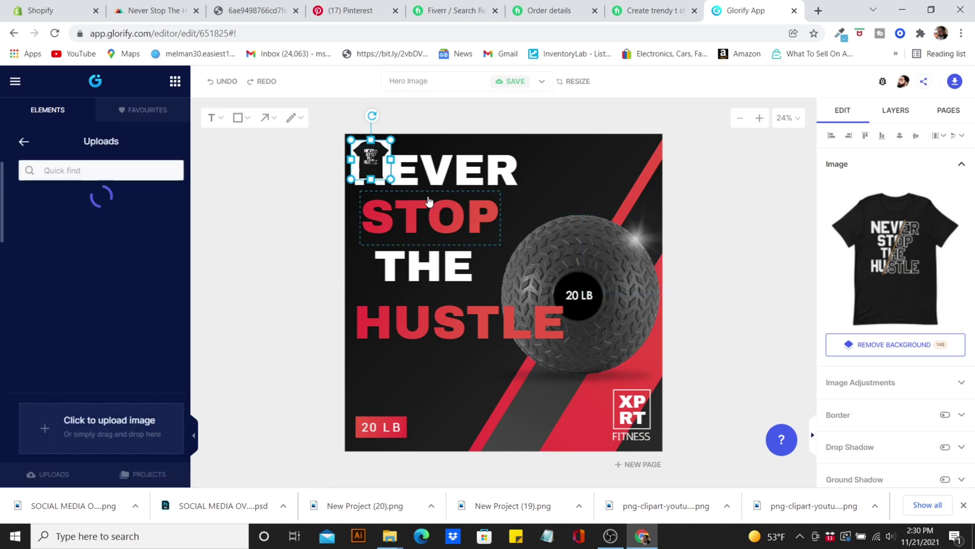
Delete the 20 LB ball image and place the shirt picture, enlarged, in the lower corner beside the headline.
left_click_drag(373, 154, 555, 183)
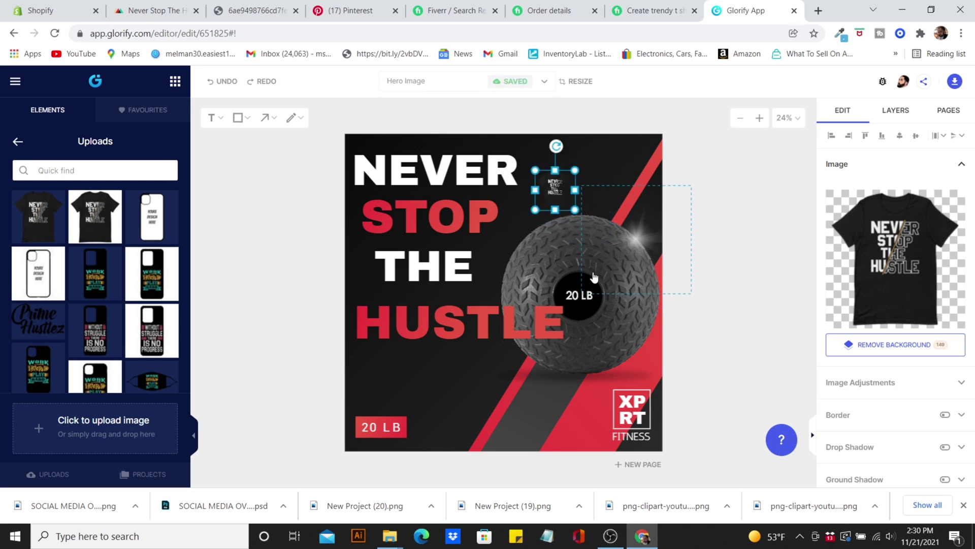
left_click(585, 328)
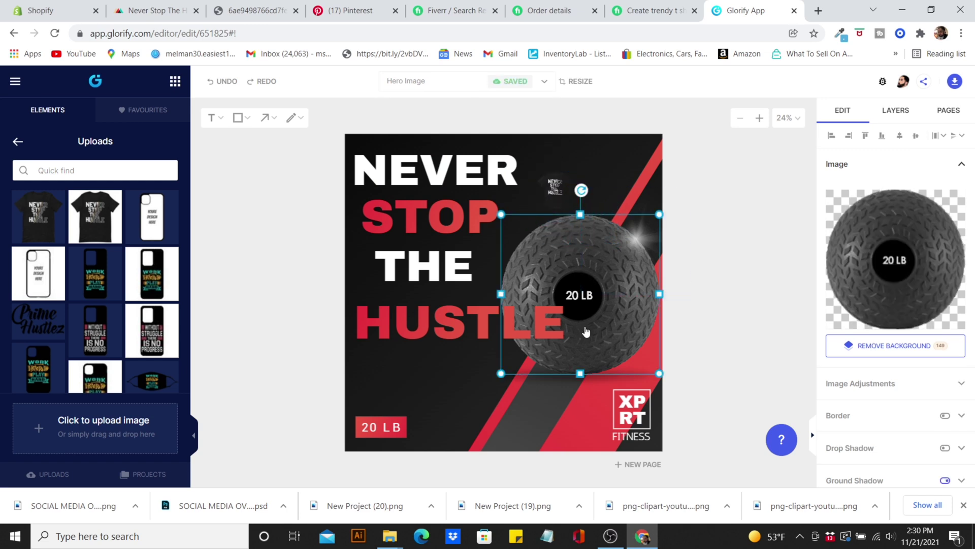
key("Delete")
left_click_drag(573, 176, 435, 194)
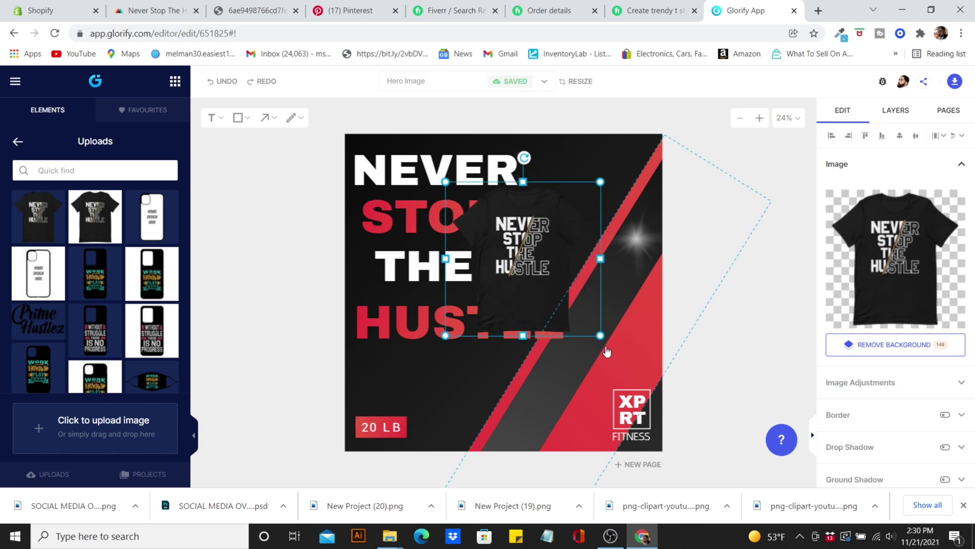
left_click_drag(600, 335, 634, 368)
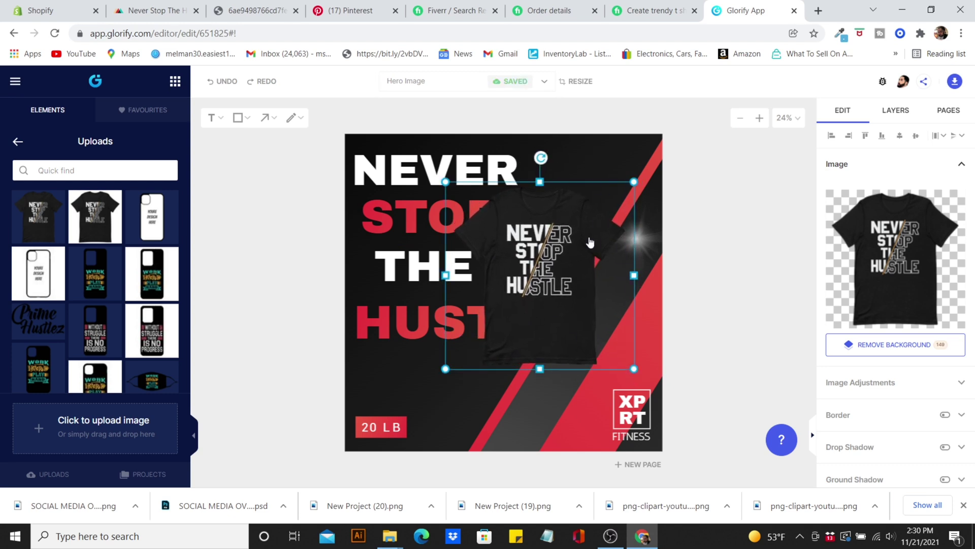
left_click_drag(590, 242, 644, 335)
Change the design's background gradient from its dark start to orange #FFA500.
left_click(558, 160)
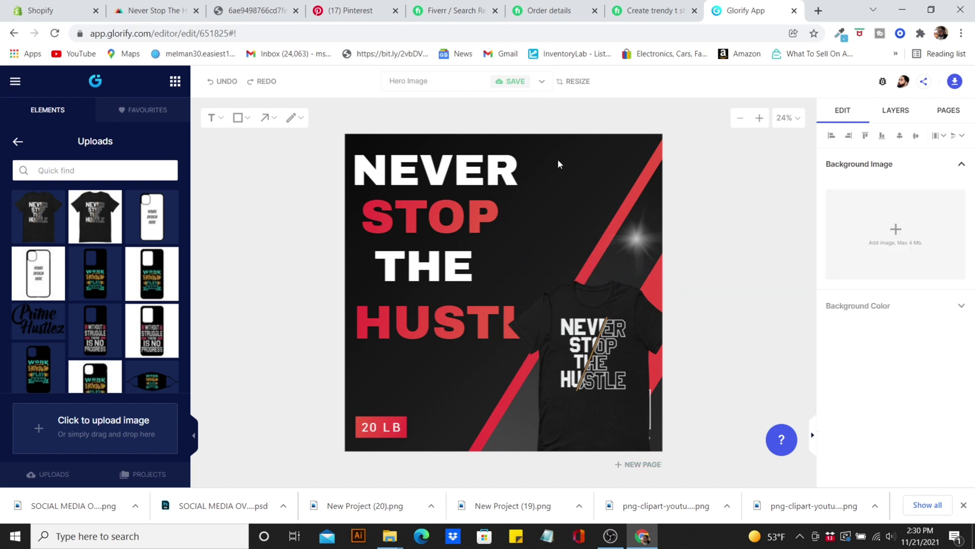
left_click(952, 306)
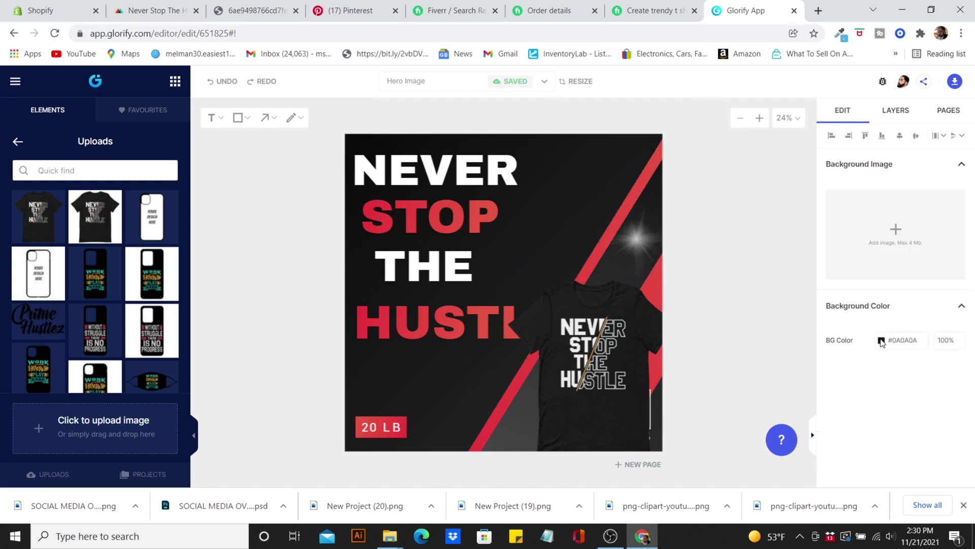
left_click(882, 340)
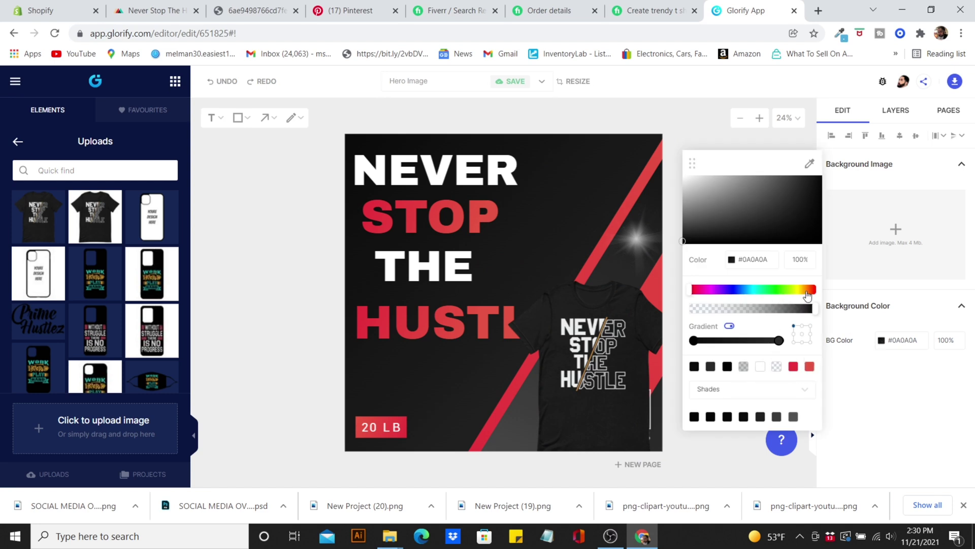
left_click(802, 290)
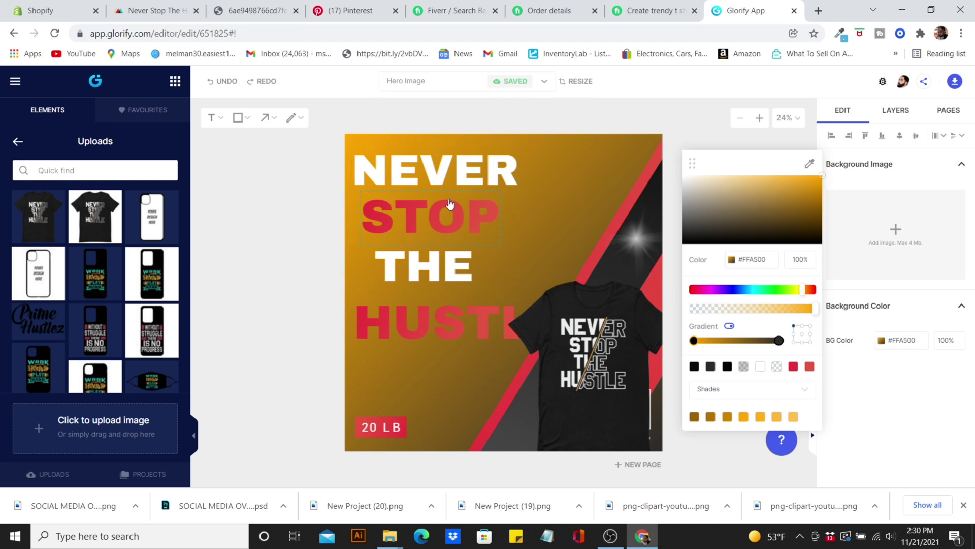
Turn off the gradient on the STOP text and color it solid black.
left_click(455, 224)
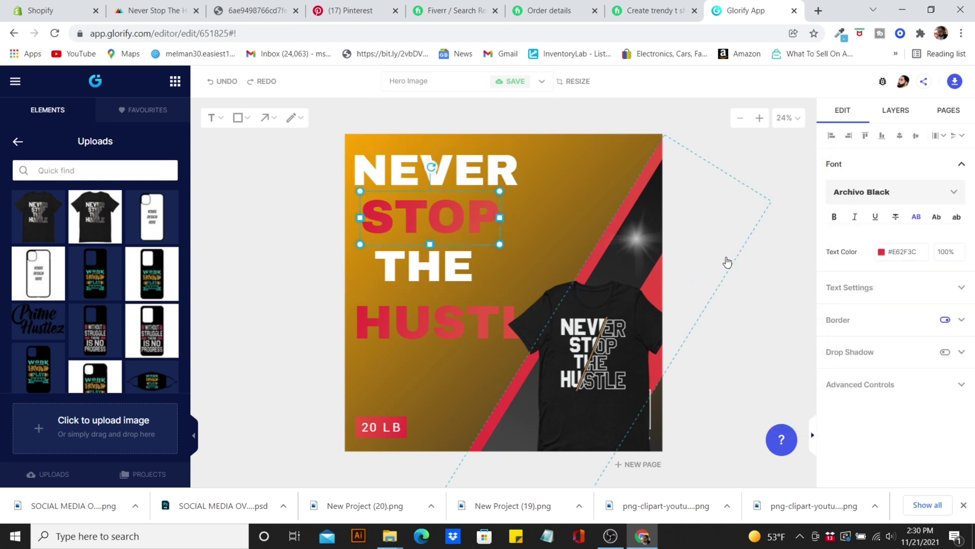
left_click(881, 253)
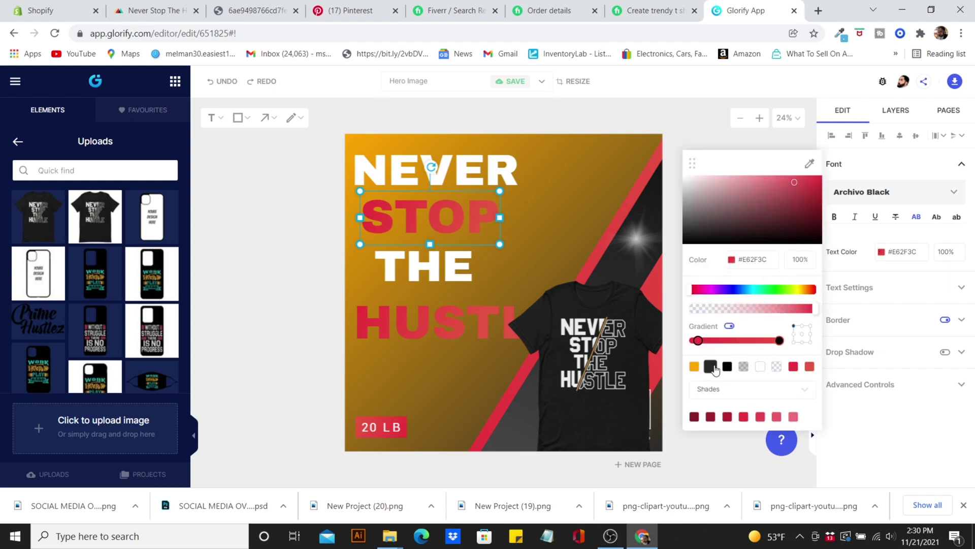
left_click(714, 367)
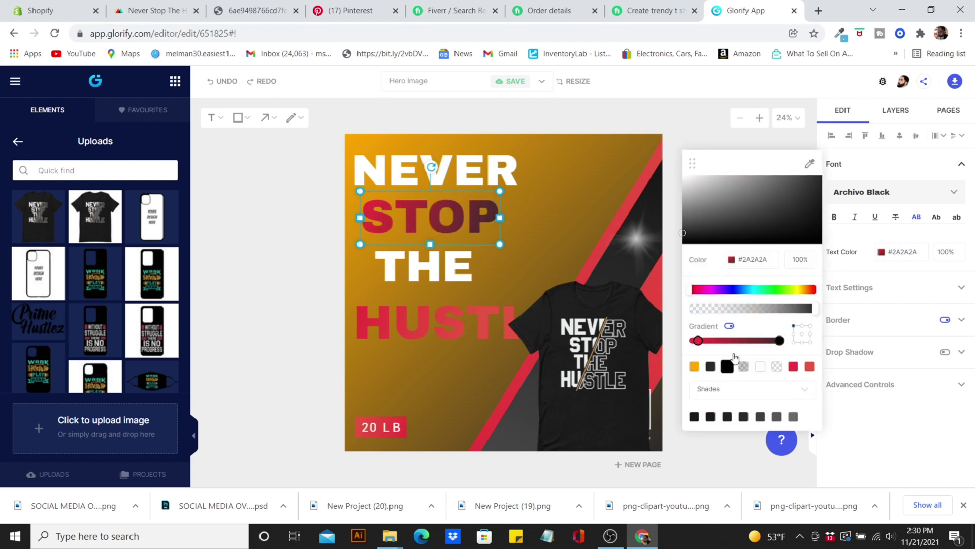
left_click(729, 327)
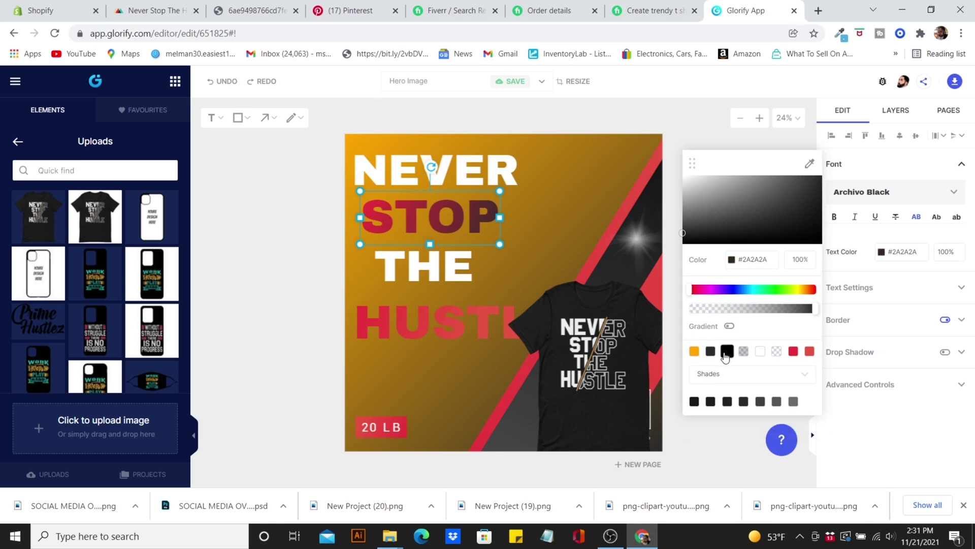
left_click(728, 352)
Turn off the gradient on the HUSTLE text and color it solid black #000000.
left_click(464, 329)
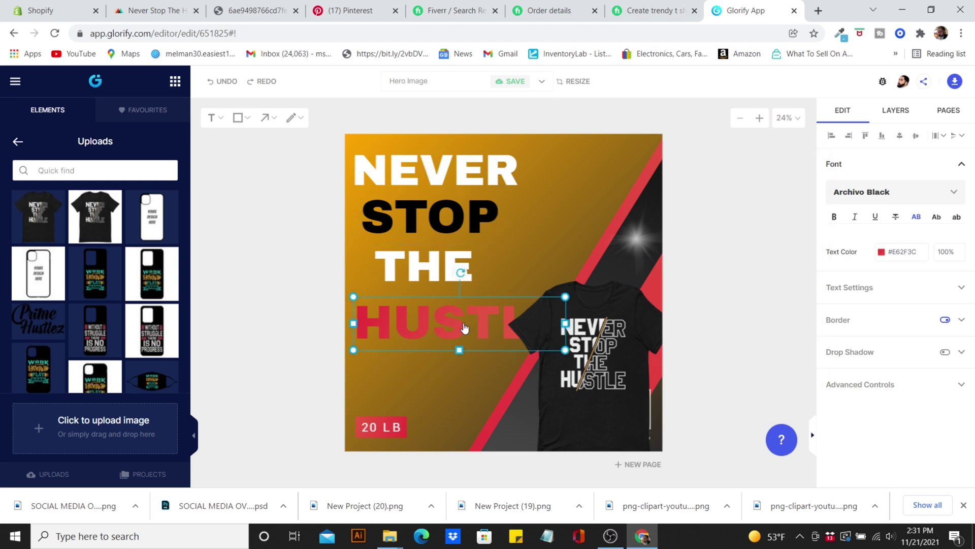
left_click(883, 252)
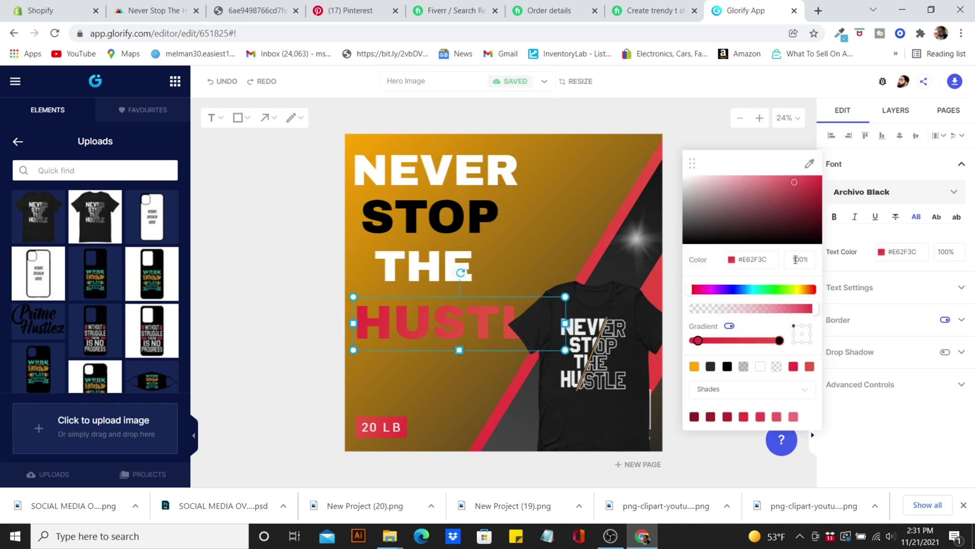
left_click(730, 326)
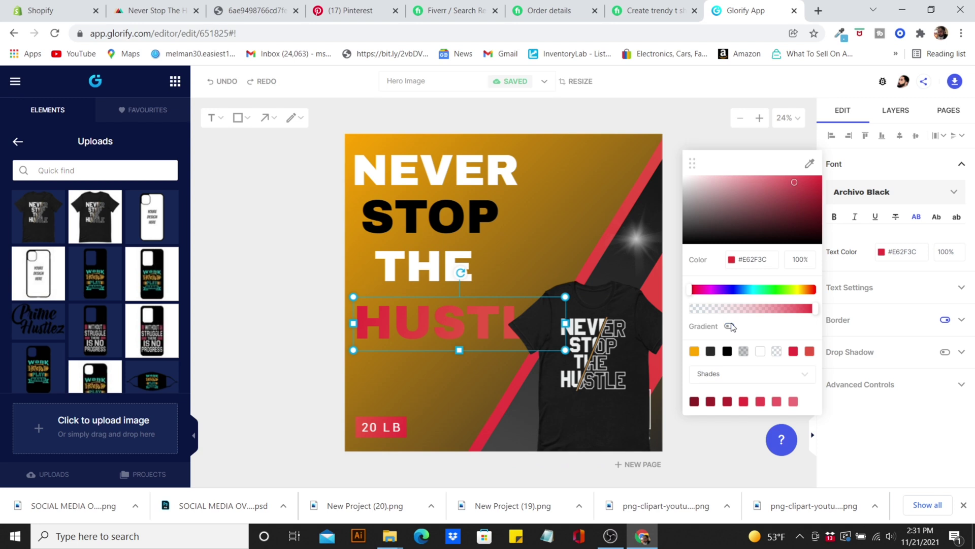
left_click(726, 352)
Move the shirt picture up over the headline so that the diagonal shapes are uncovered.
left_click_drag(630, 343, 628, 266)
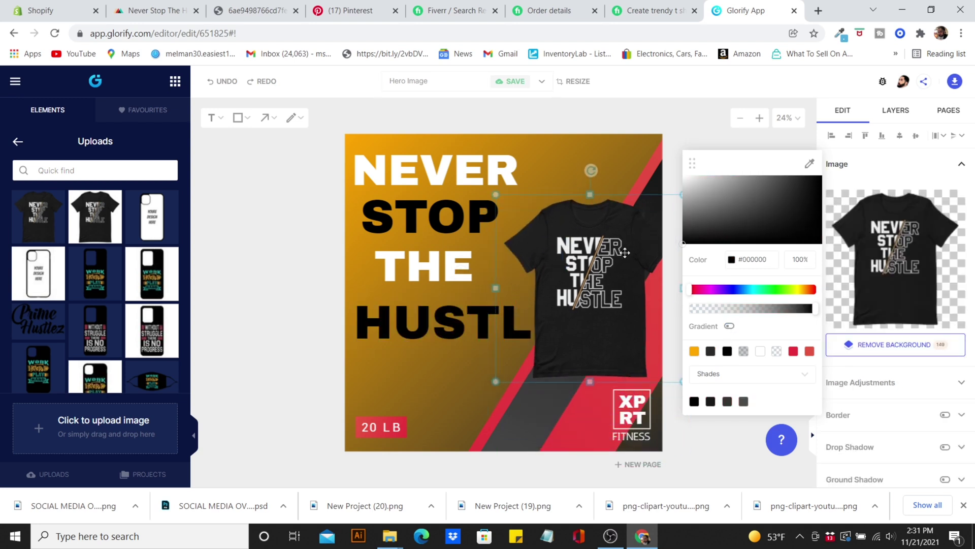
left_click(591, 434)
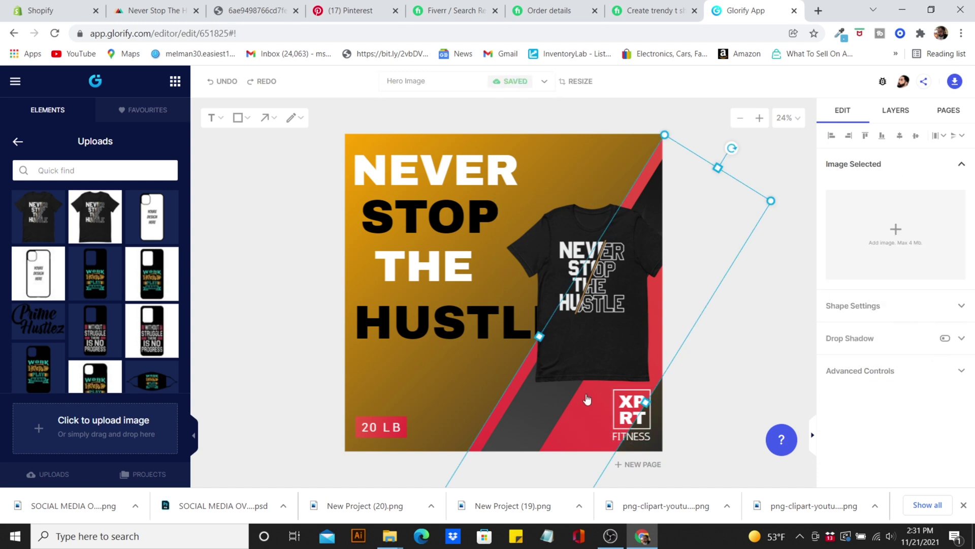
left_click_drag(573, 213, 427, 116)
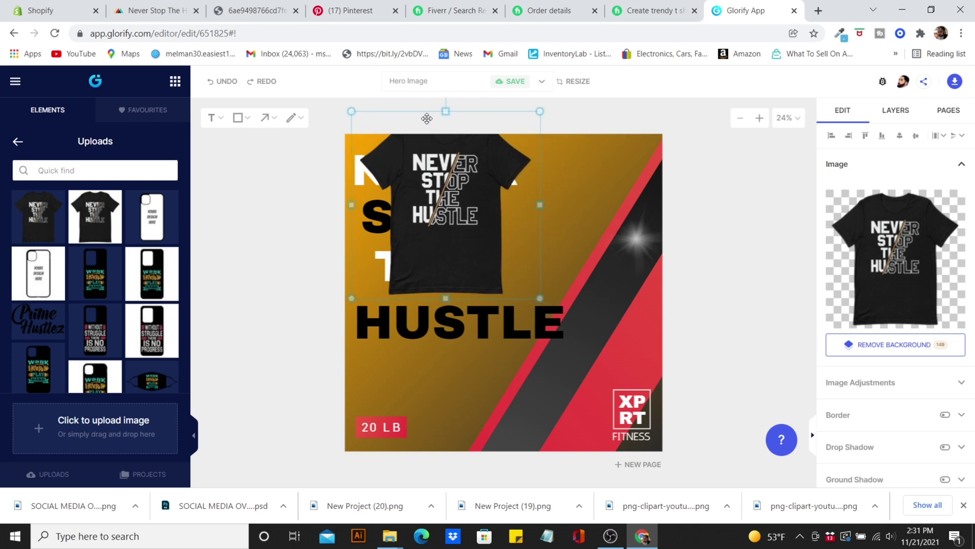
Turn off the gradient on the wide red diagonal shape and fill it with solid black #000000.
left_click(632, 339)
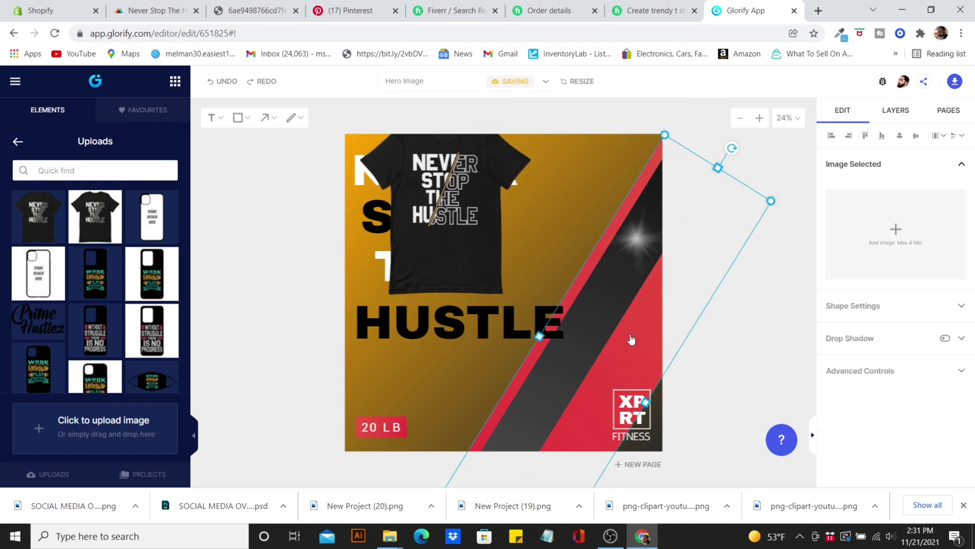
left_click(941, 306)
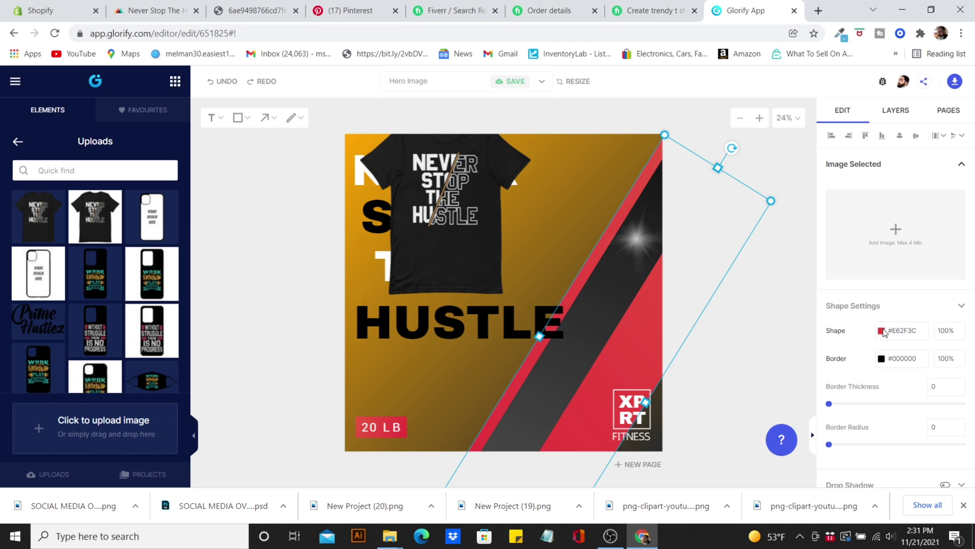
left_click(882, 332)
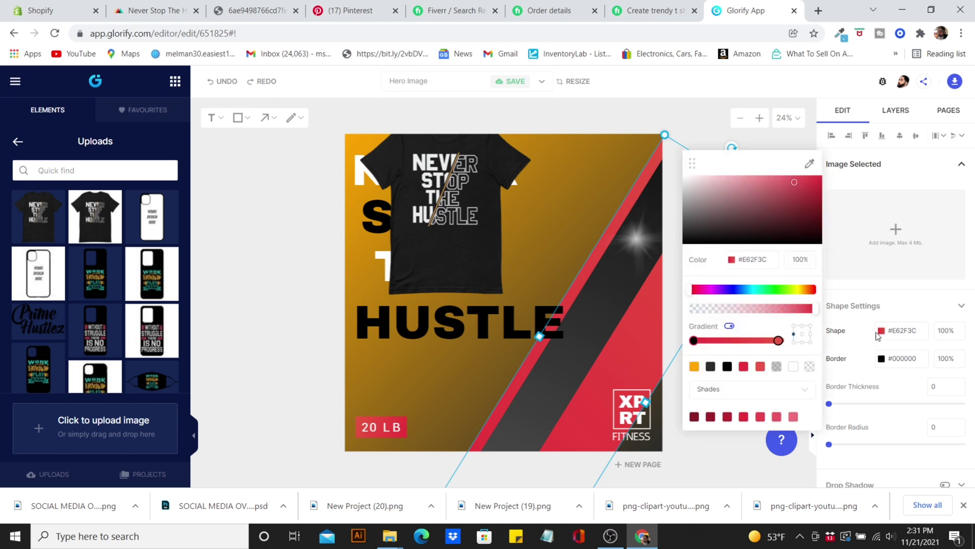
left_click(730, 327)
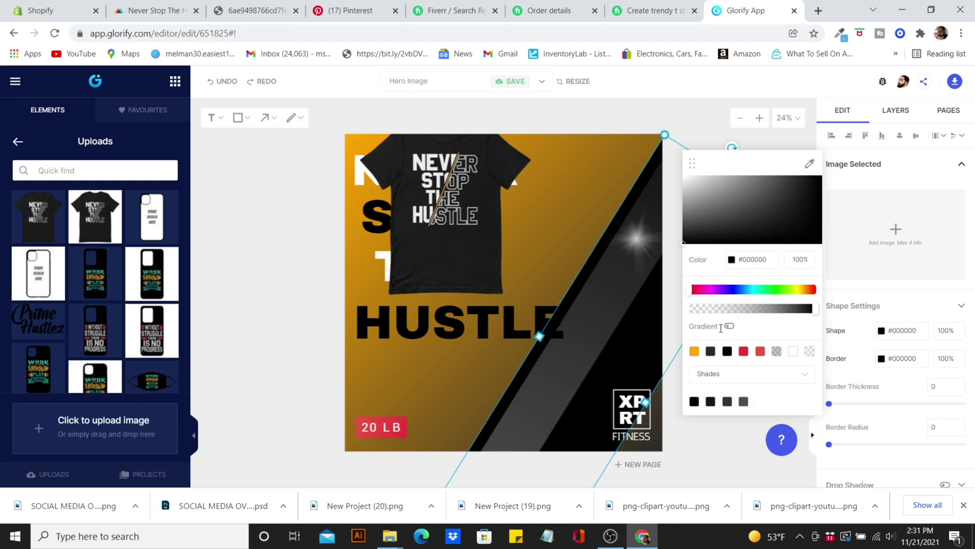
Set the border color of the dark grey diagonal stripe to orange #FFA500 and deselect the stripe.
left_click(608, 309)
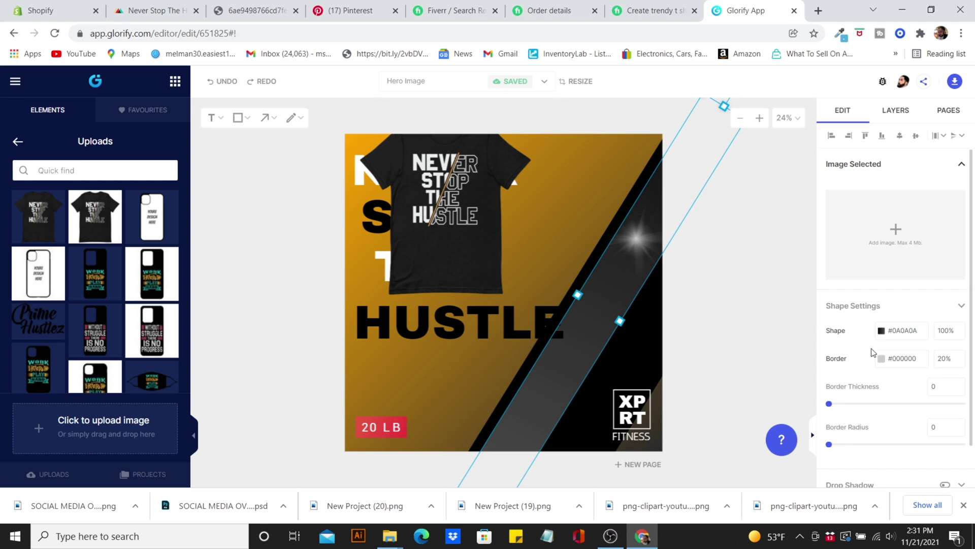
left_click(882, 358)
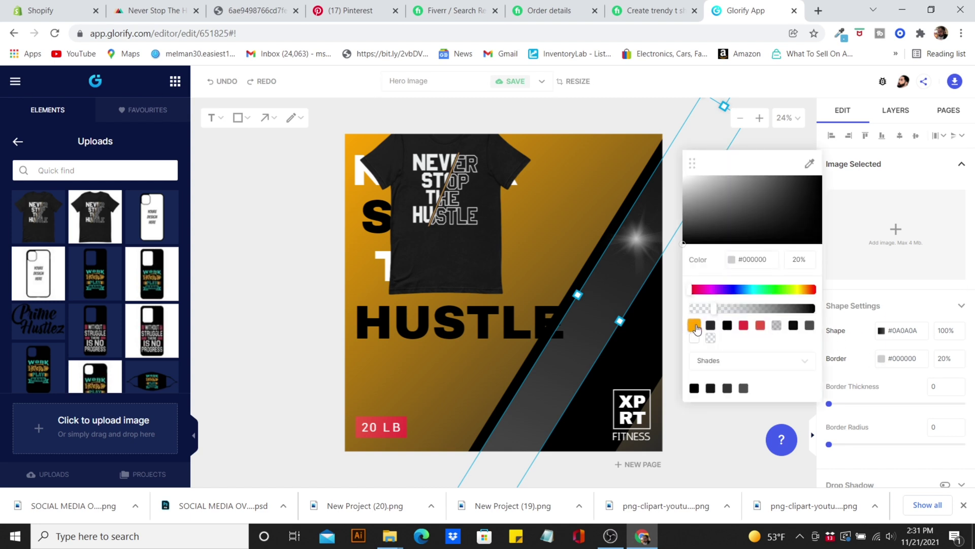
left_click(694, 327)
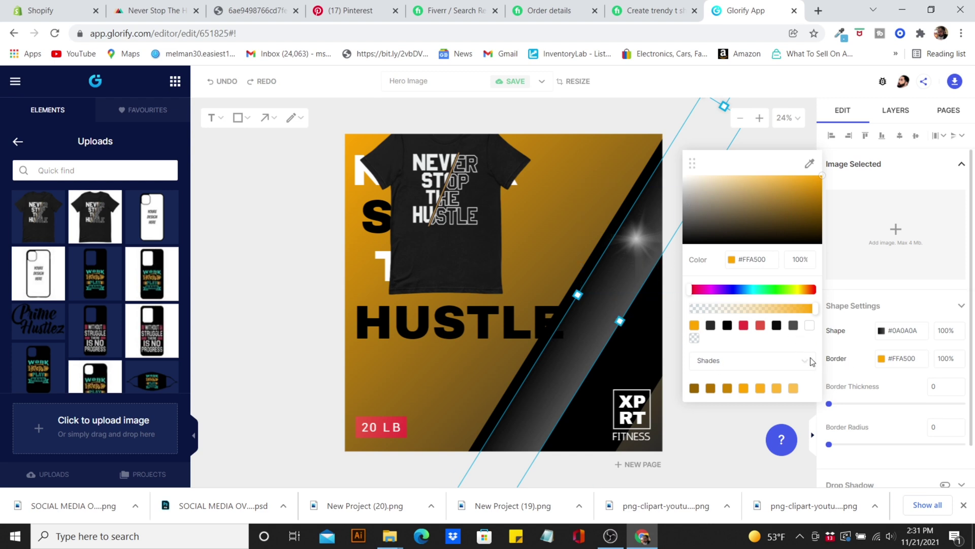
scroll(720, 119, "right", 1)
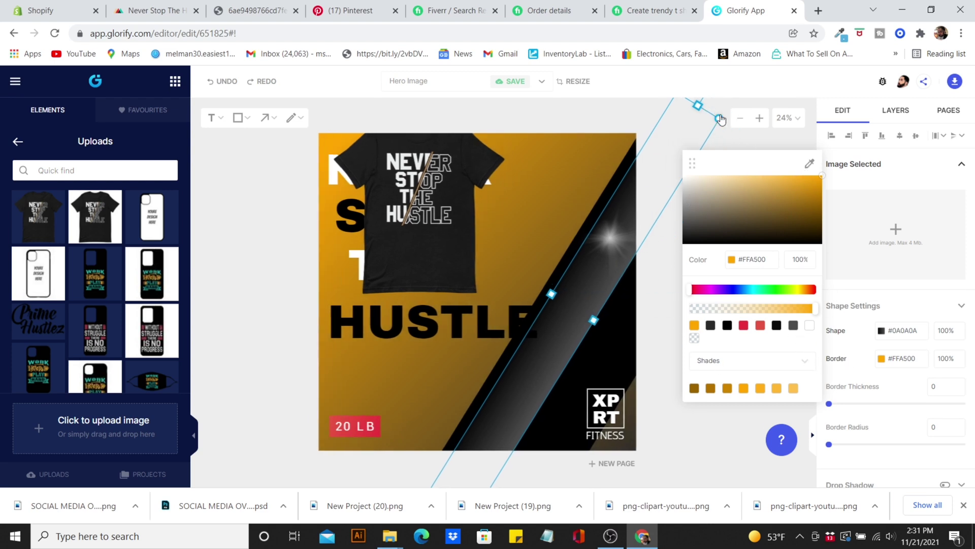
left_click(673, 429)
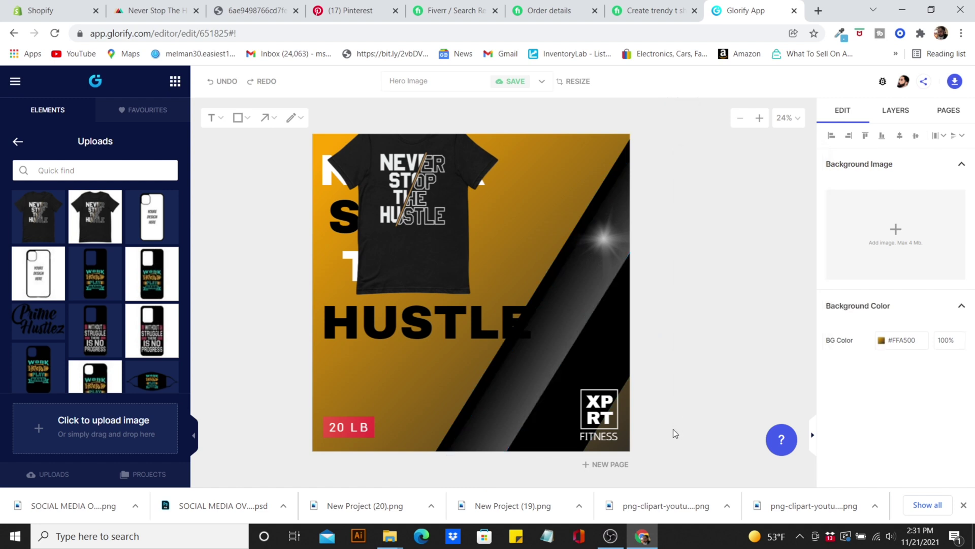
Turn off the gradient on the page background so it is solid orange #FFA500.
left_click(883, 341)
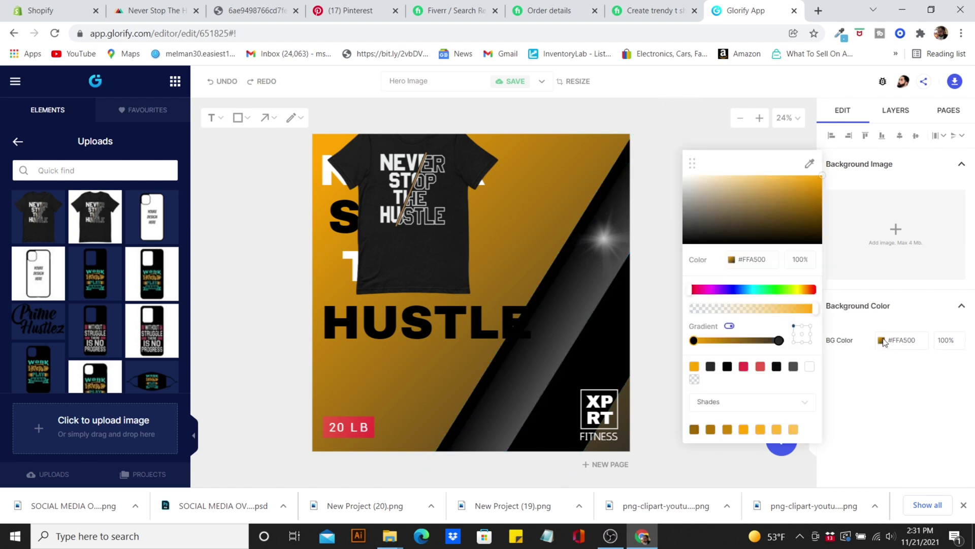
left_click(730, 327)
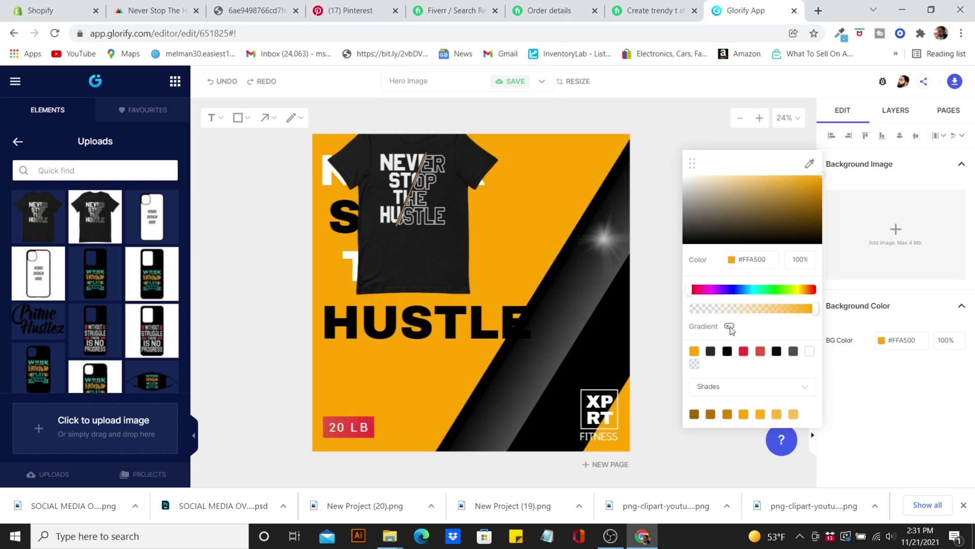
left_click(573, 352)
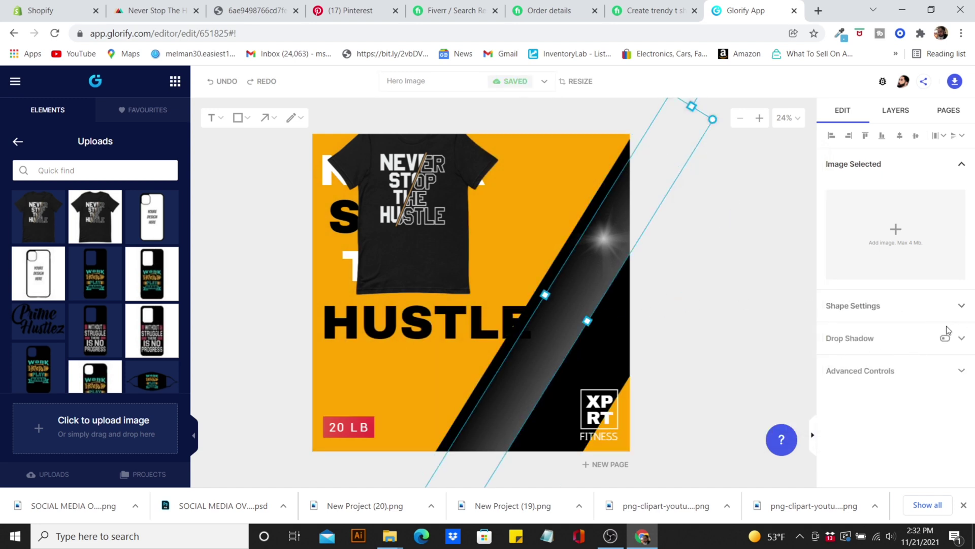
left_click(962, 306)
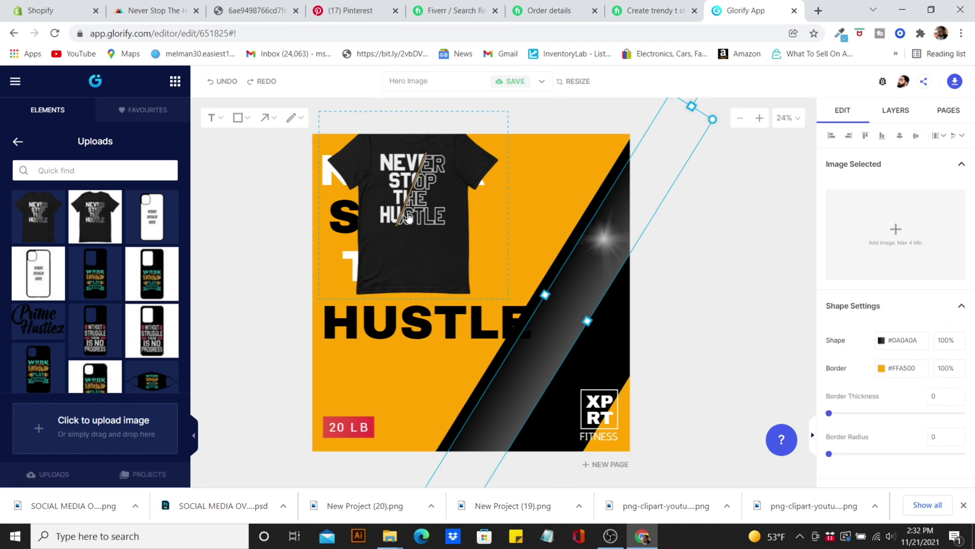
Move the shirt picture onto the diagonal shapes and shrink the HUSTLE text to about size 211, placed beside the shirt.
left_click_drag(408, 217, 542, 295)
left_click(384, 347)
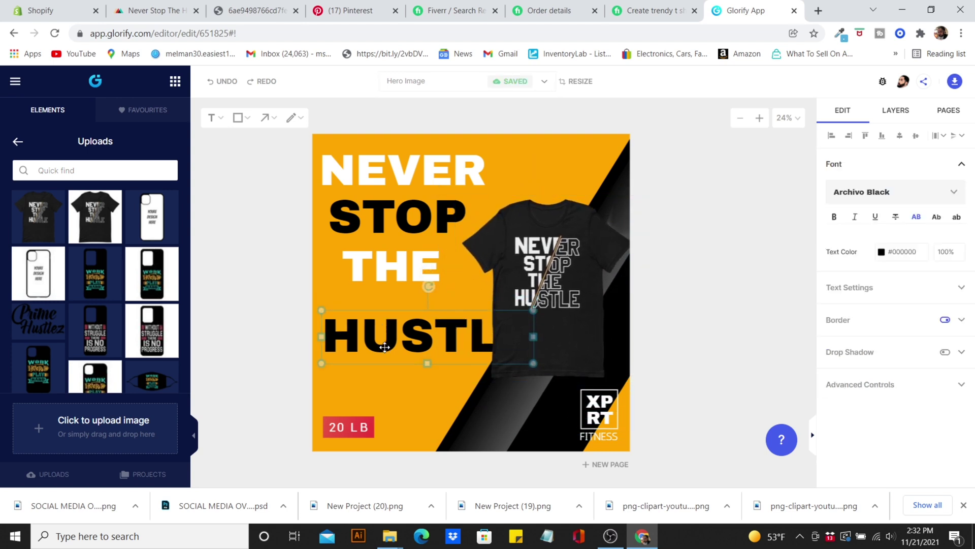
left_click_drag(384, 347, 384, 367)
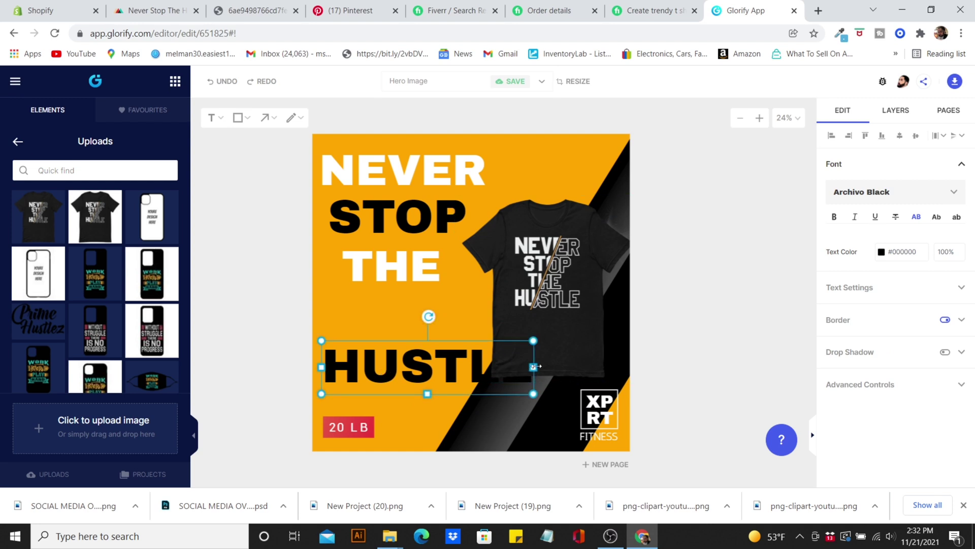
left_click_drag(536, 366, 472, 355)
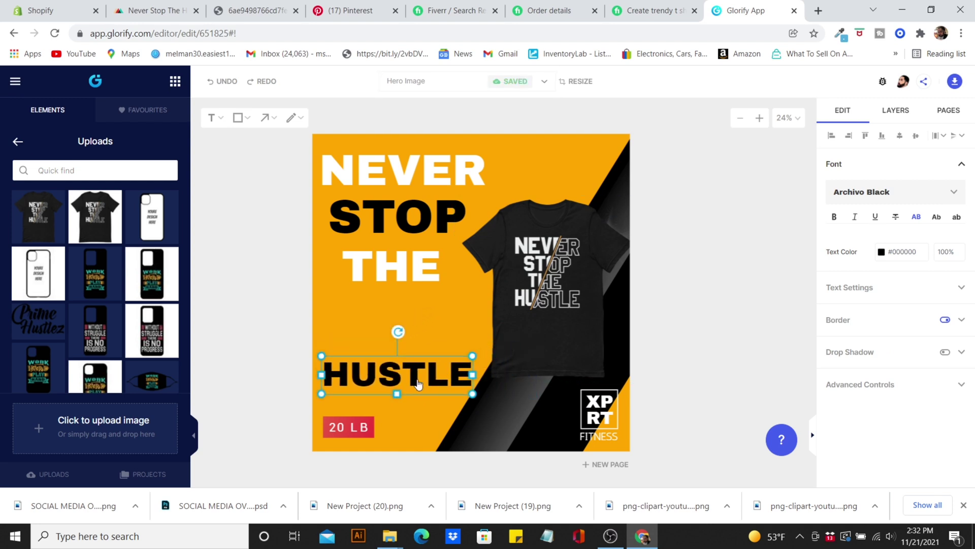
left_click_drag(416, 374, 417, 339)
Check the font size of the HUSTLE text and set the word THE to the same size, 211.
left_click(431, 264)
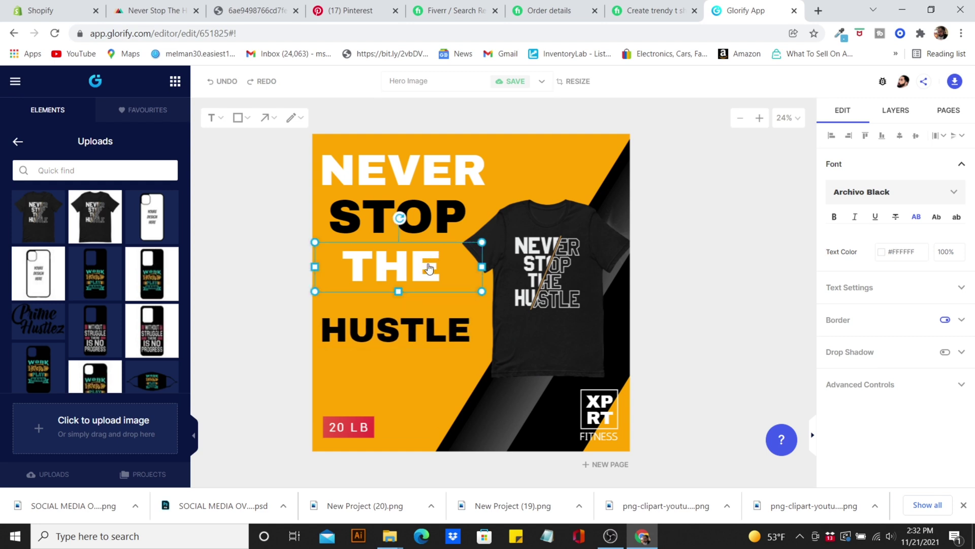
left_click(428, 273)
left_click(473, 312)
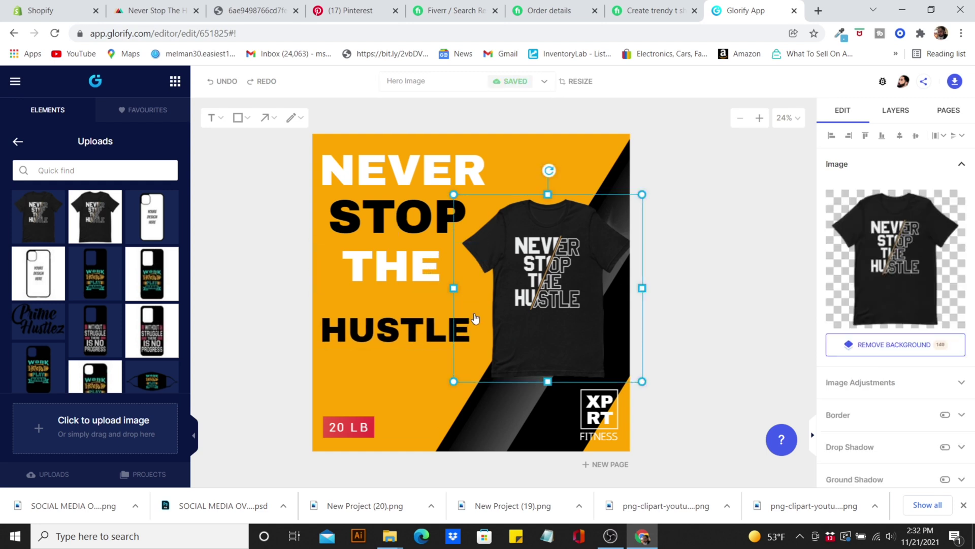
left_click(425, 379)
left_click(412, 328)
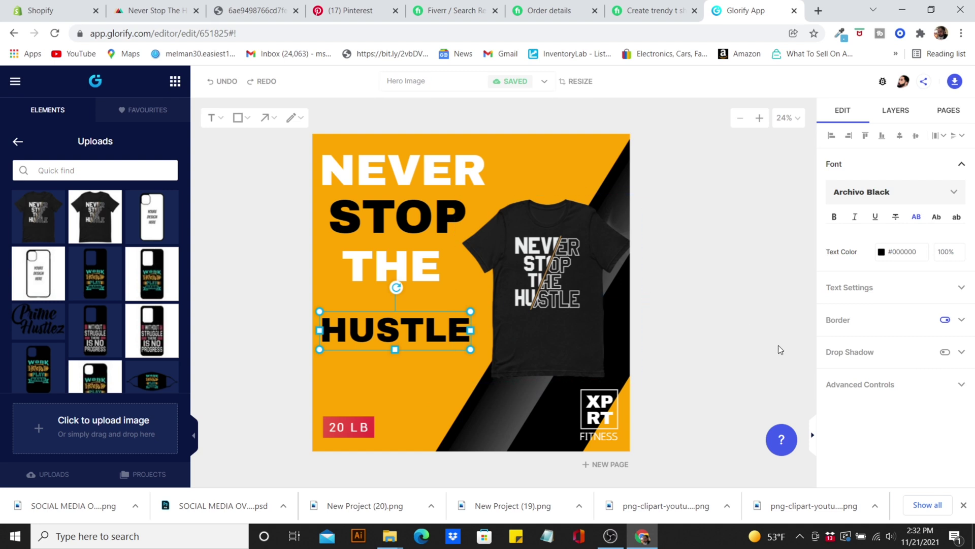
left_click(957, 287)
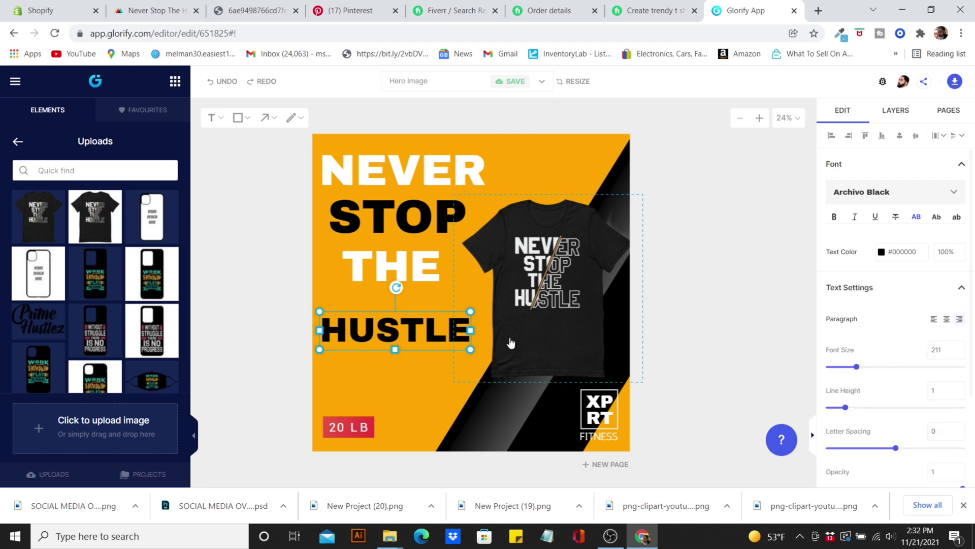
left_click(420, 272)
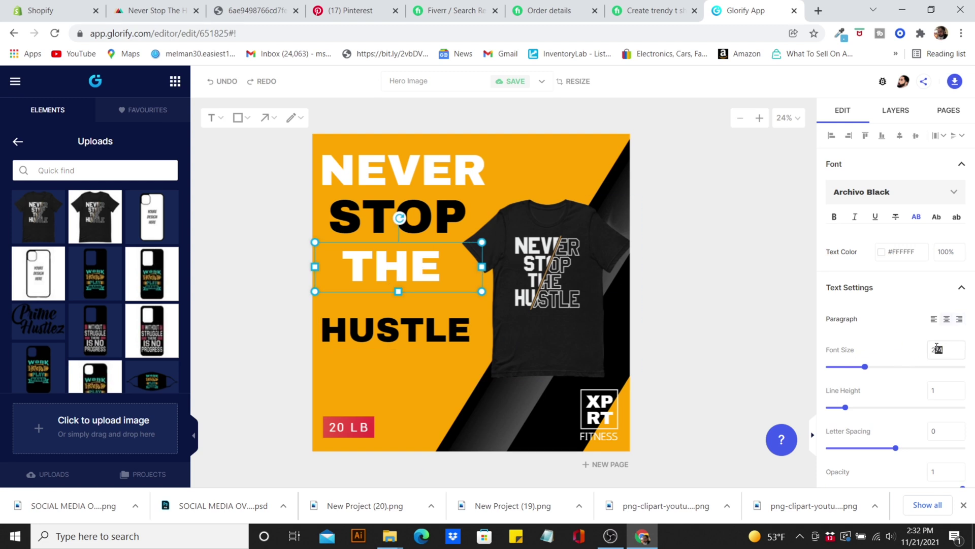
type("14")
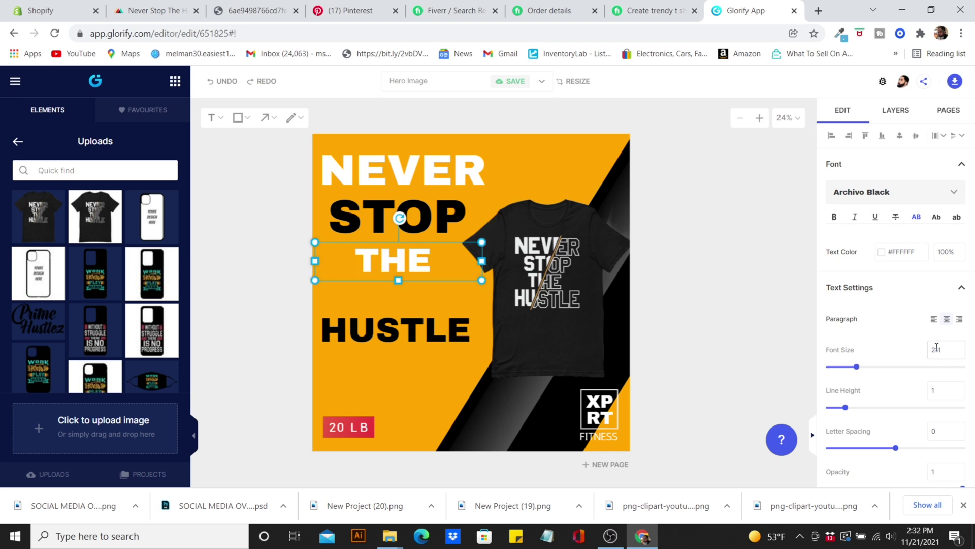
Set the font size of the words STOP and NEVER to 211.
left_click(359, 226)
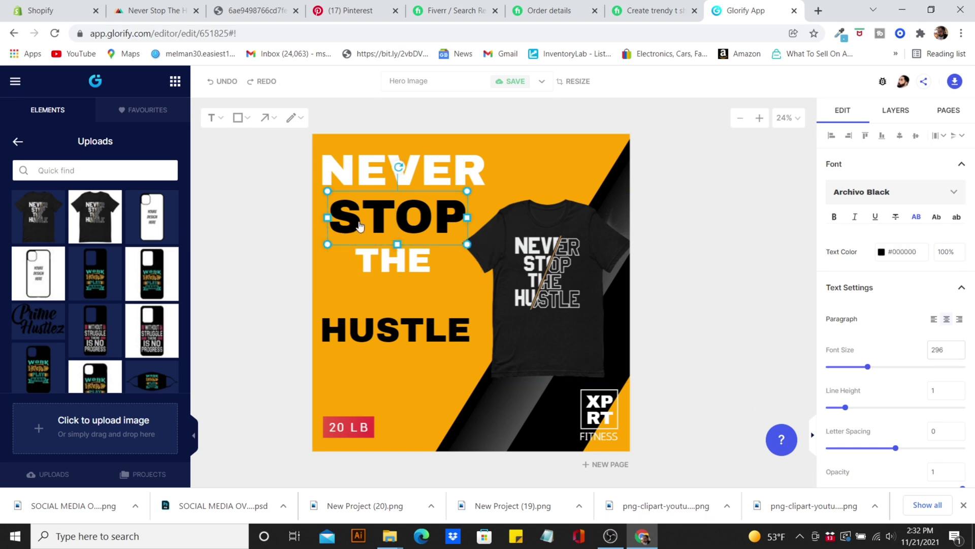
double_click(938, 348)
type("21")
type("4")
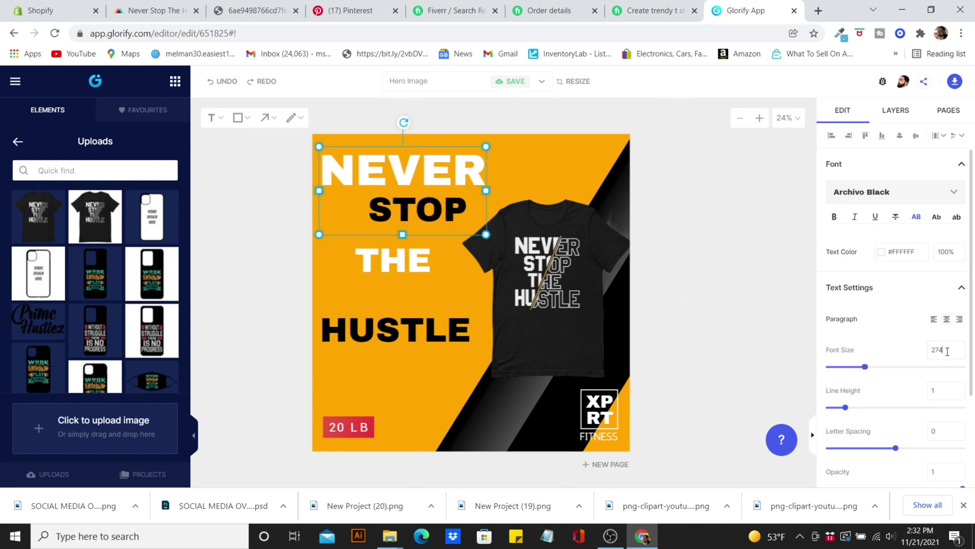
key("BackSpace")
key("BackSpace")
type("11")
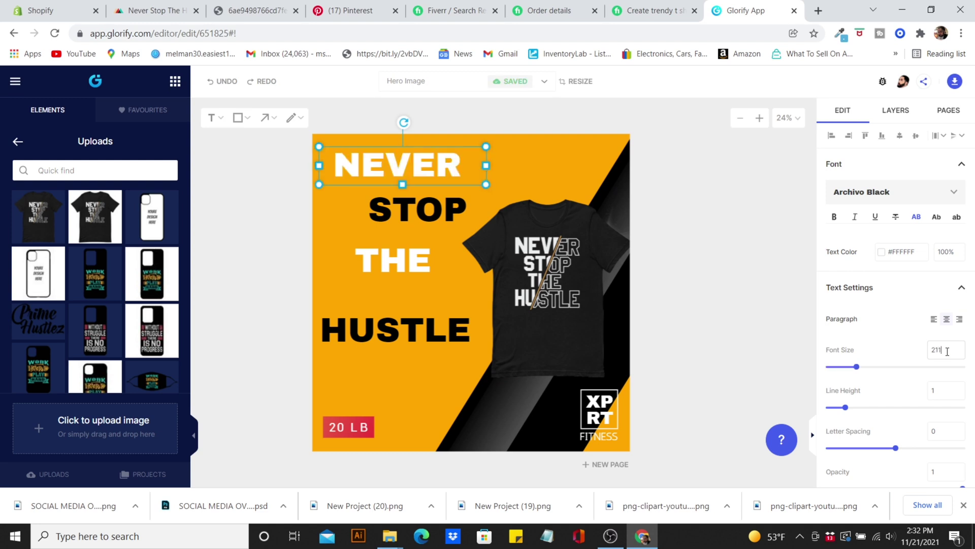
Move the words THE, STOP and NEVER down so they stack closely above HUSTLE.
left_click_drag(389, 261, 383, 294)
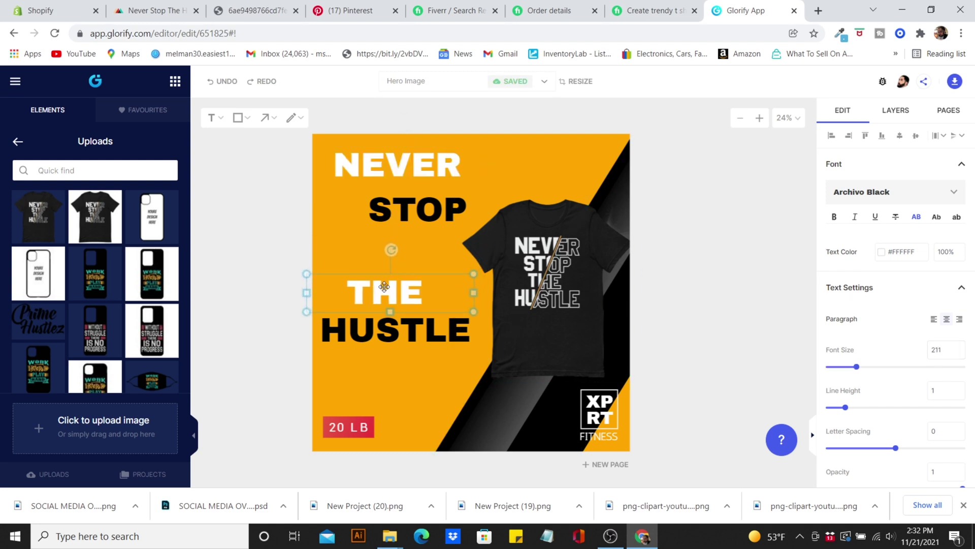
left_click_drag(415, 213, 398, 246)
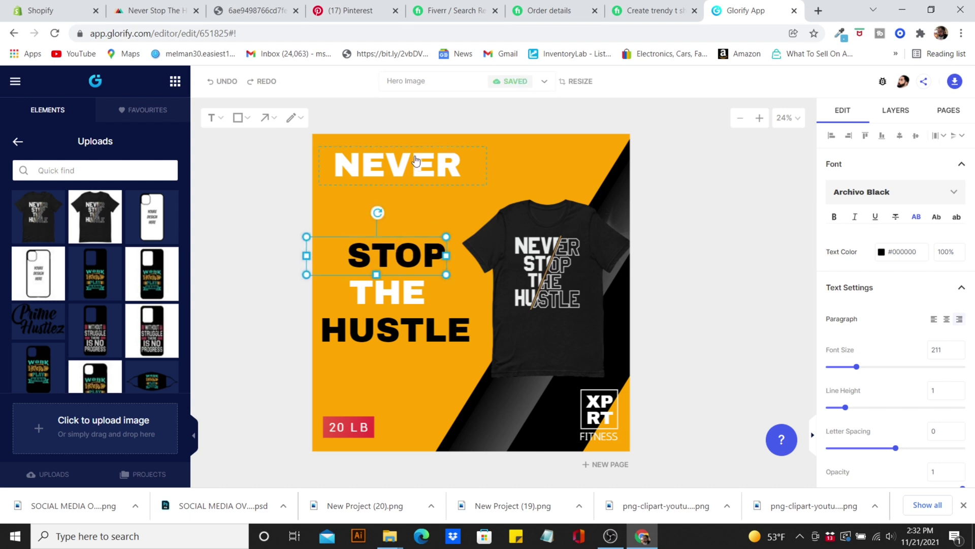
left_click_drag(414, 158, 412, 211)
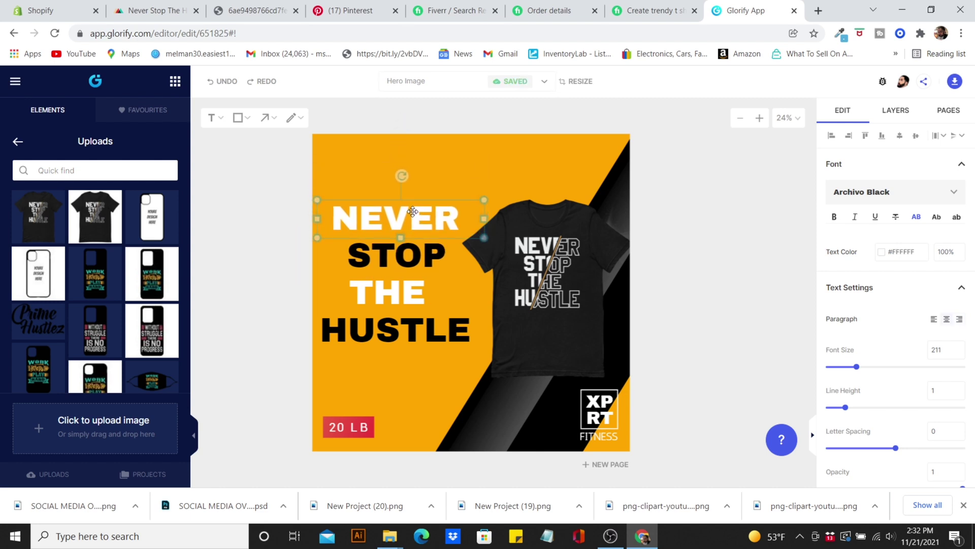
Enlarge the shirt picture slightly and tilt it clockwise.
left_click(568, 221)
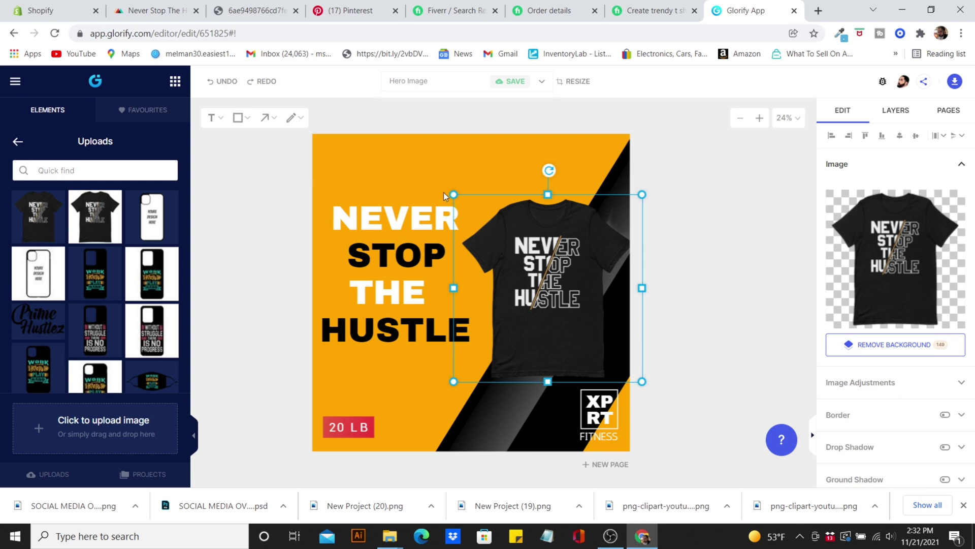
left_click_drag(454, 195, 436, 178)
left_click_drag(540, 152, 570, 170)
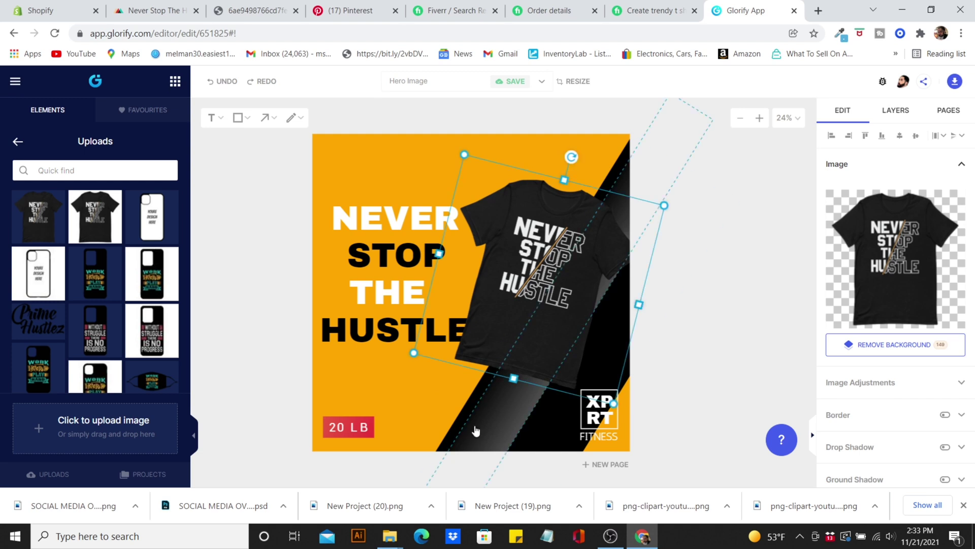
Fill the wide black diagonal shape with a gradient from #0A0A0A to orange #FFA500.
left_click(473, 411)
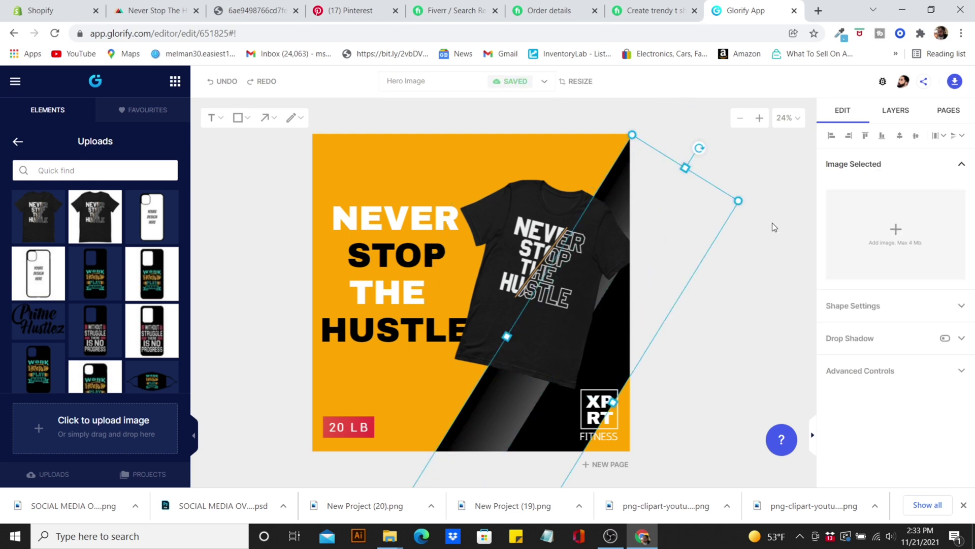
left_click(948, 306)
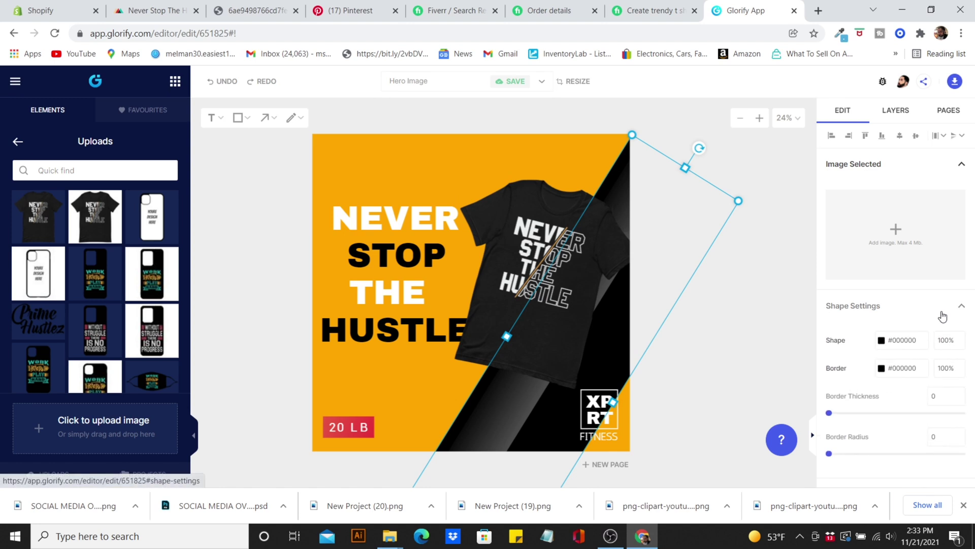
left_click(883, 341)
left_click(695, 354)
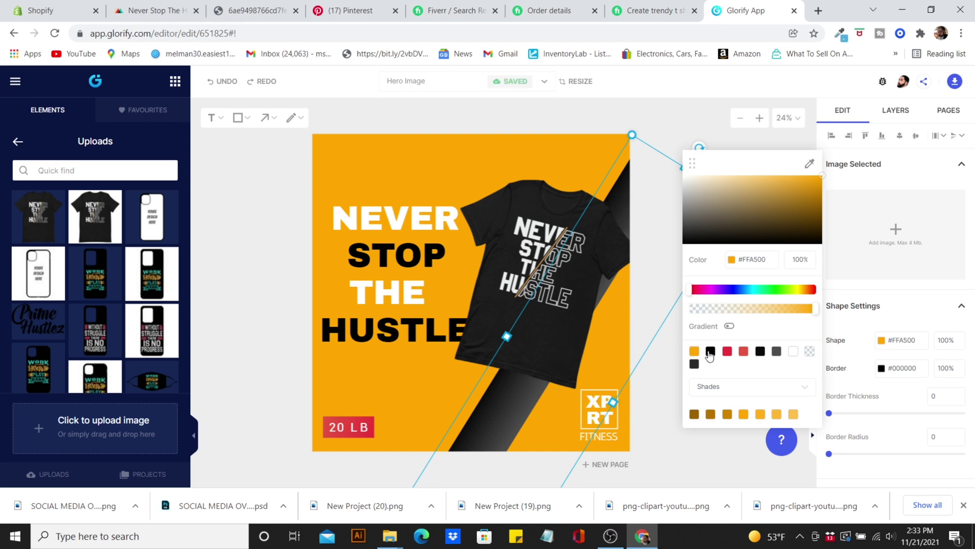
left_click(761, 352)
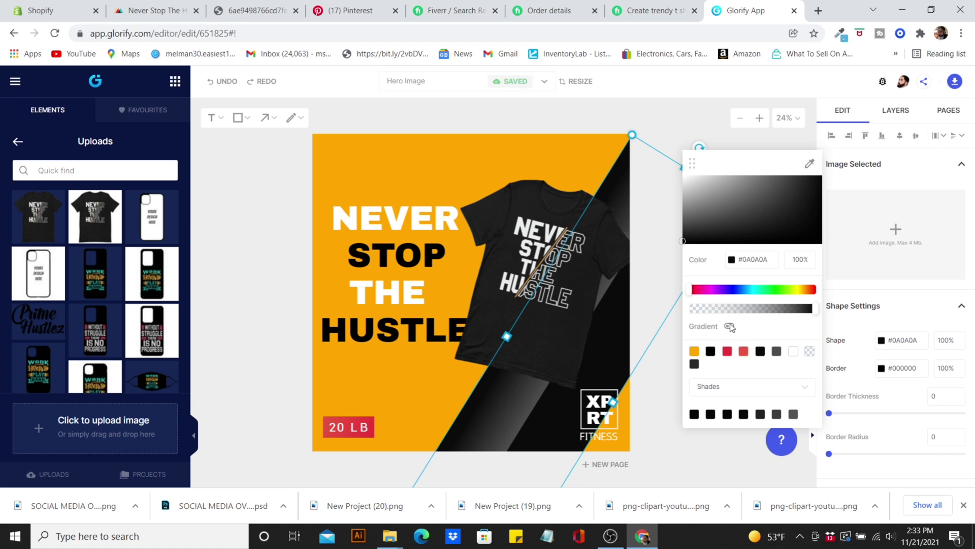
left_click(729, 326)
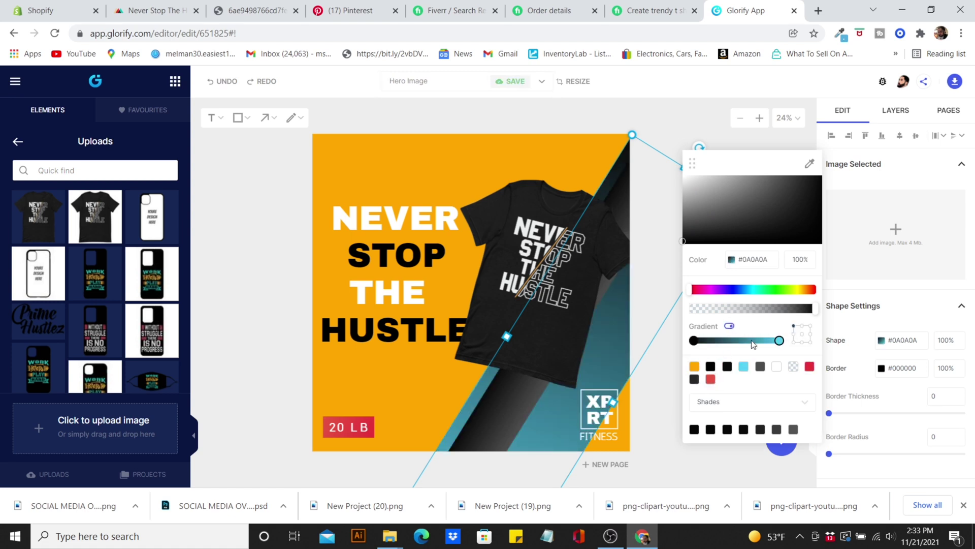
left_click(779, 341)
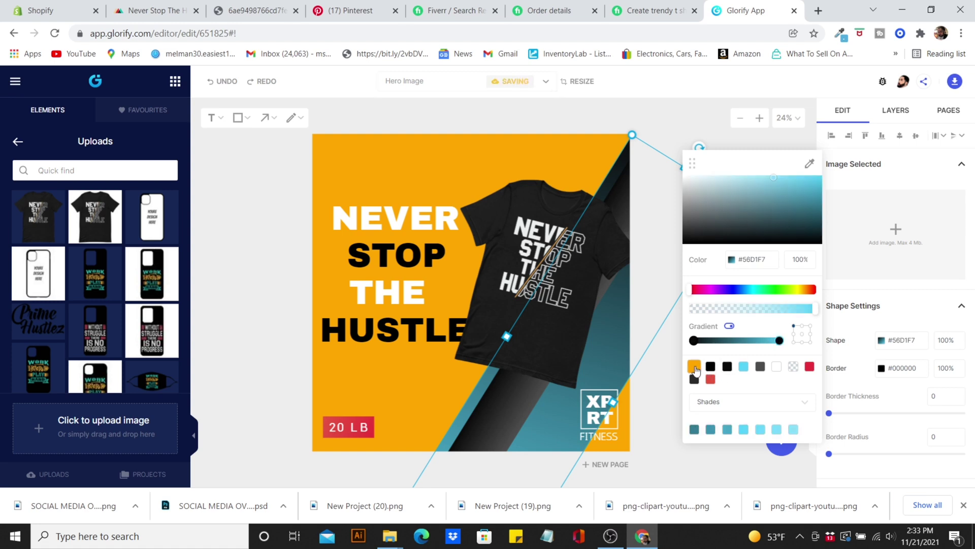
left_click(691, 365)
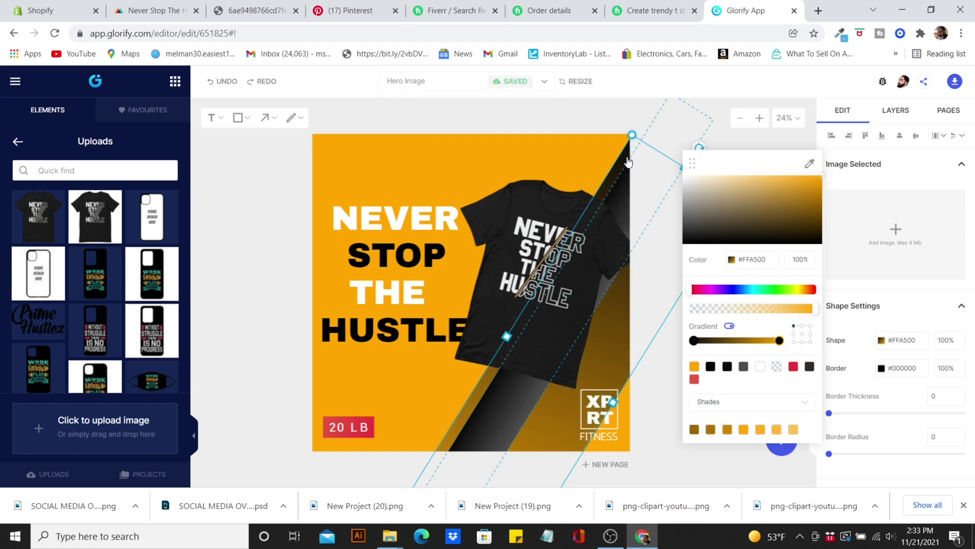
Shrink the tilted shirt picture and move it down over the lower part of the diagonal stripe.
left_click(574, 147)
mouse_move(557, 334)
left_mouse_down()
mouse_move(575, 382)
mouse_move(563, 335)
mouse_move(574, 331)
mouse_move(555, 352)
left_mouse_up()
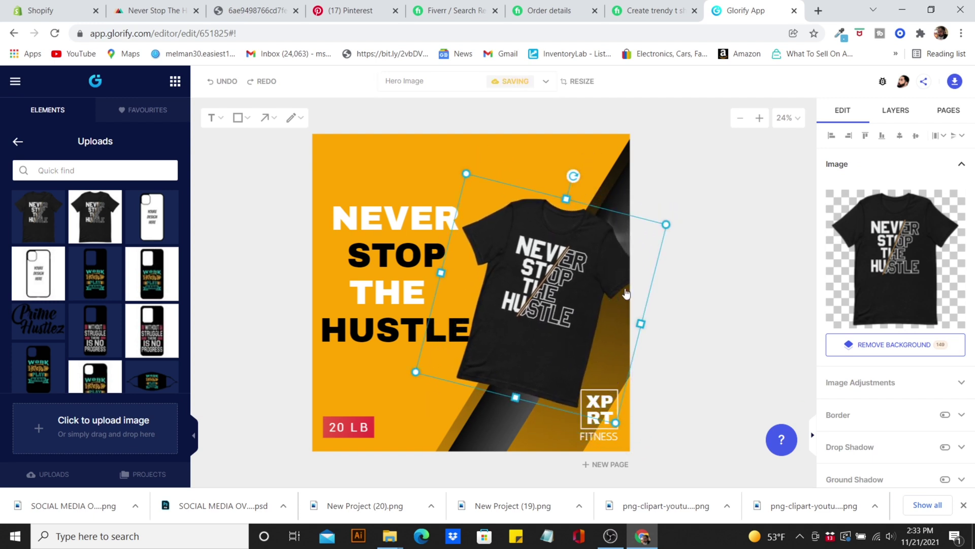
left_click_drag(666, 223, 631, 242)
left_click_drag(549, 275, 560, 298)
Move the words NEVER, STOP, THE and HUSTLE up toward the upper edge of the design.
left_click_drag(417, 218, 421, 166)
left_click_drag(409, 240, 410, 199)
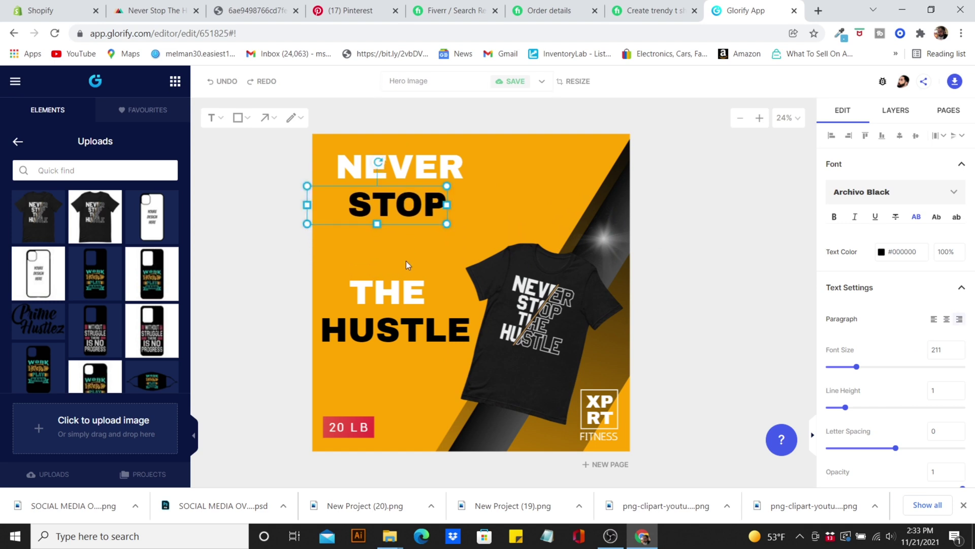
left_click_drag(404, 284, 409, 234)
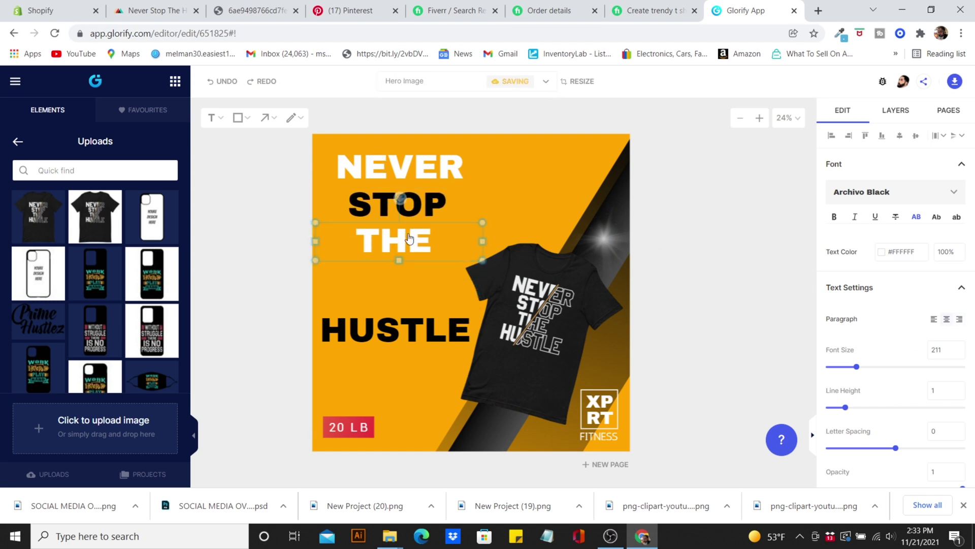
left_click_drag(417, 331, 417, 301)
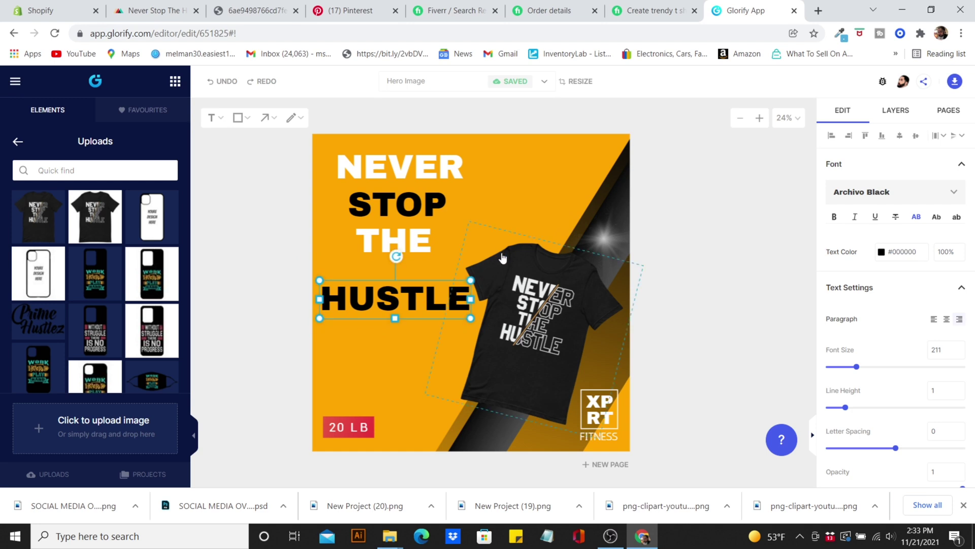
Enlarge the tilted shirt picture to about two thirds of the design's width and reposition it over the diagonal stripe.
left_click(523, 267)
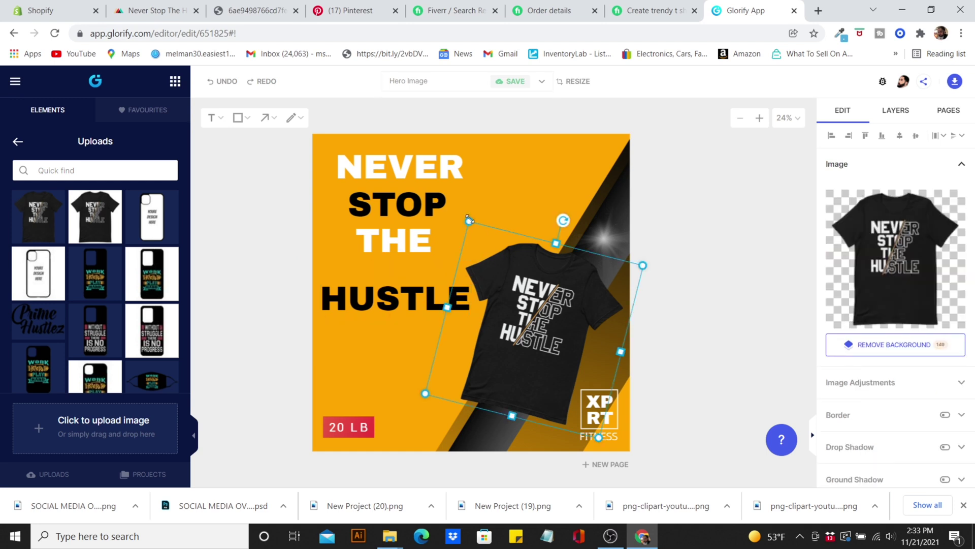
left_click_drag(467, 220, 402, 143)
left_click_drag(519, 266, 524, 289)
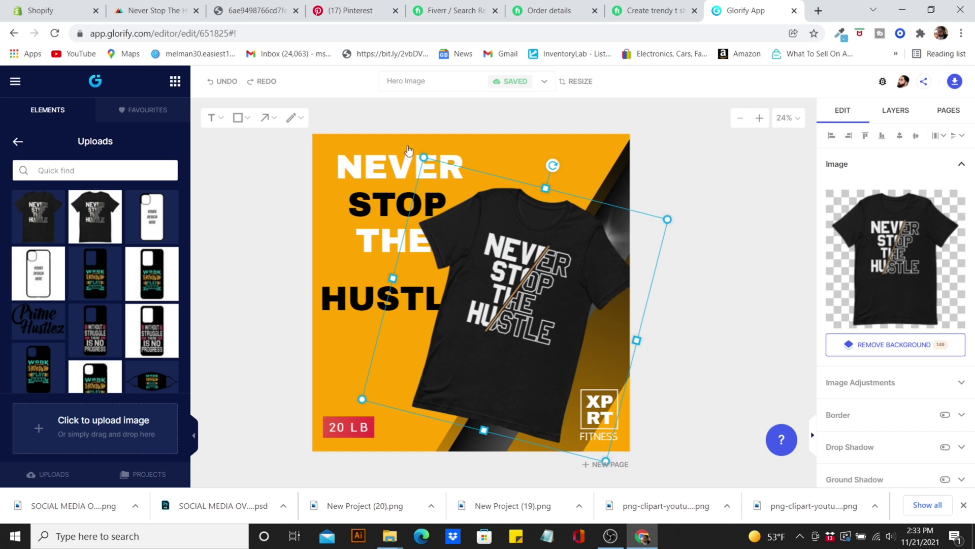
Move the words THE and STOP down so they sit closely above HUSTLE.
left_click_drag(379, 243, 371, 262)
left_click_drag(385, 201, 378, 219)
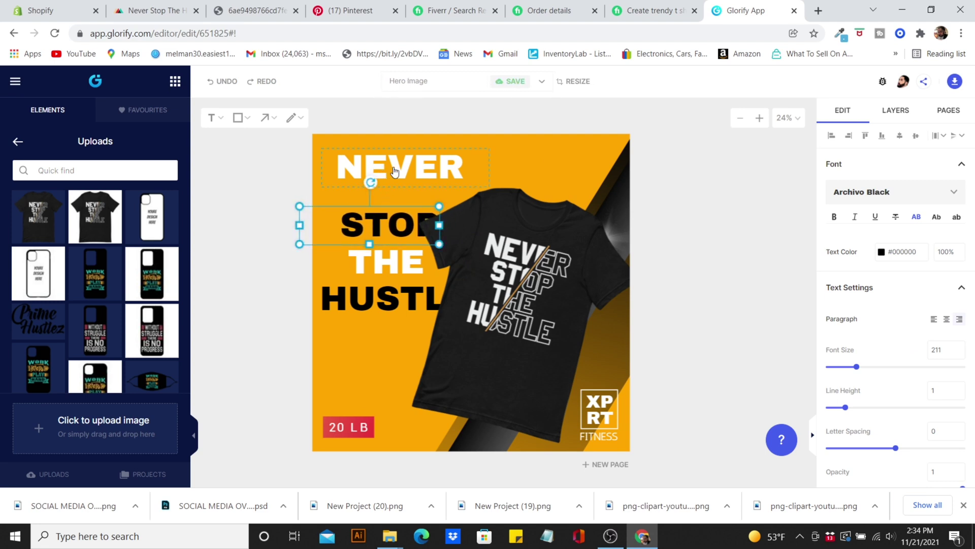
Colour the word HUSTLE white (#FFFFFF) and move it down, leaving a gap below THE.
left_click(380, 299)
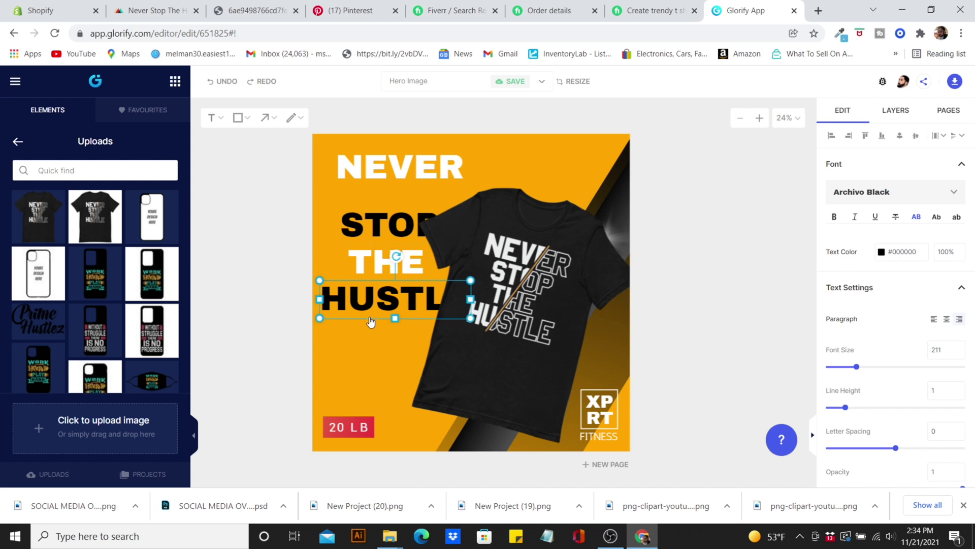
left_click(882, 251)
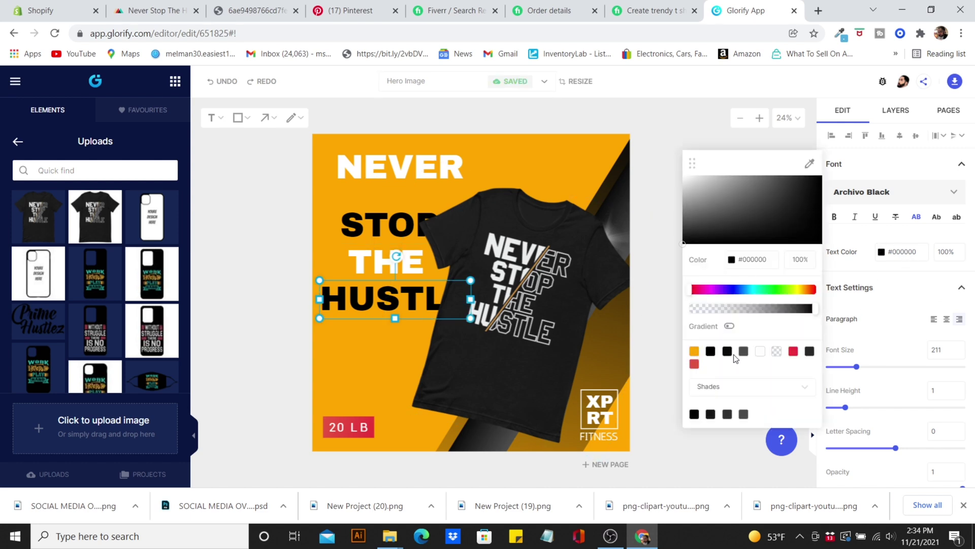
left_click(760, 351)
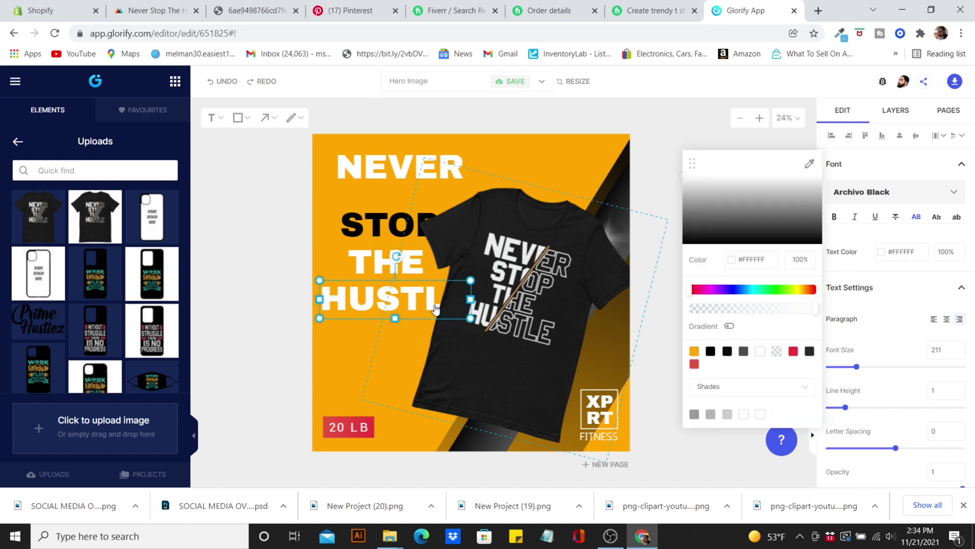
right_click(364, 301)
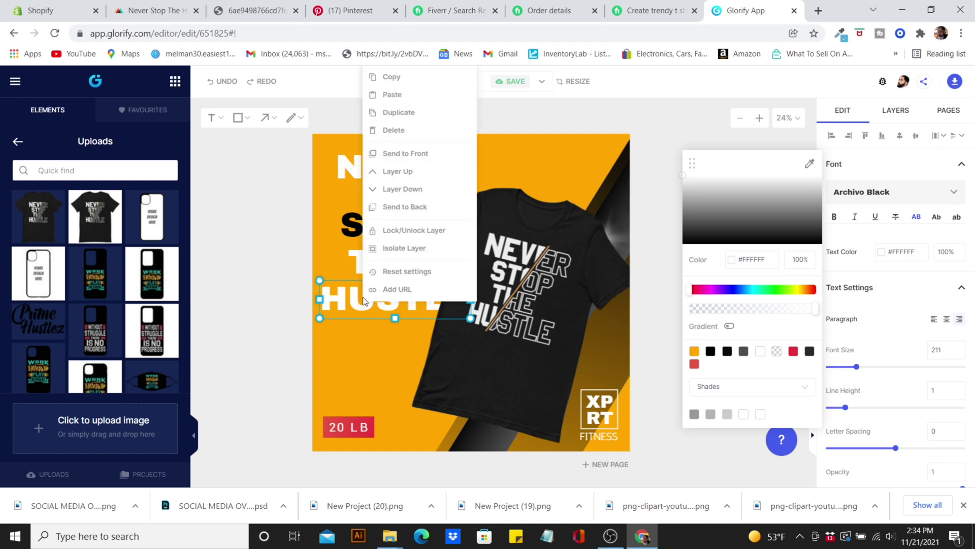
left_click_drag(359, 311, 360, 361)
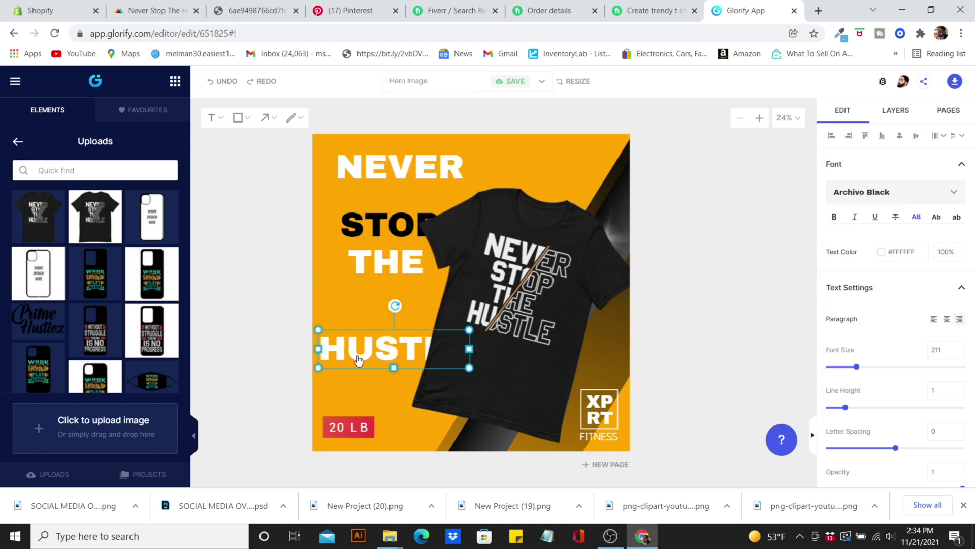
Delete the 20 LB label and its red rectangle from the design's lower corner.
left_click(349, 430)
key("Delete")
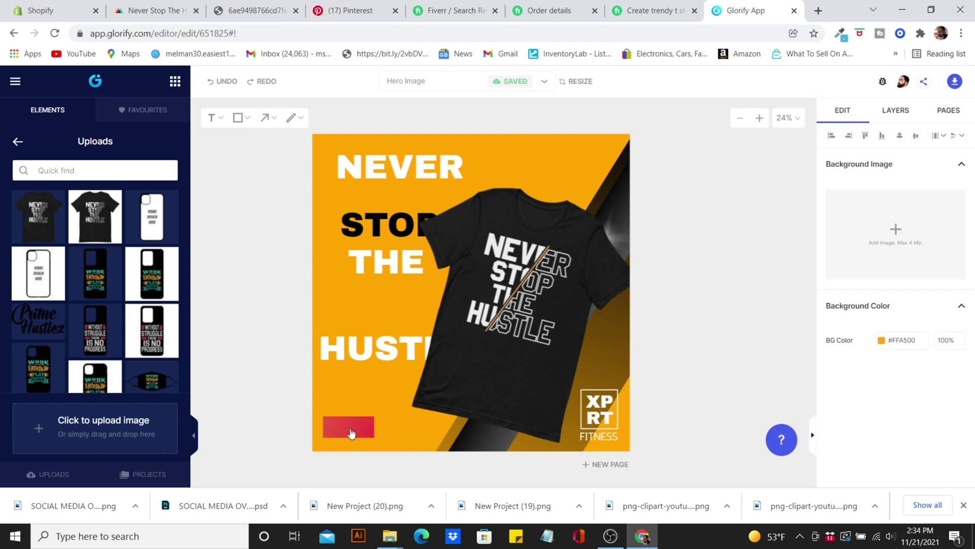
left_click(351, 432)
key("Delete")
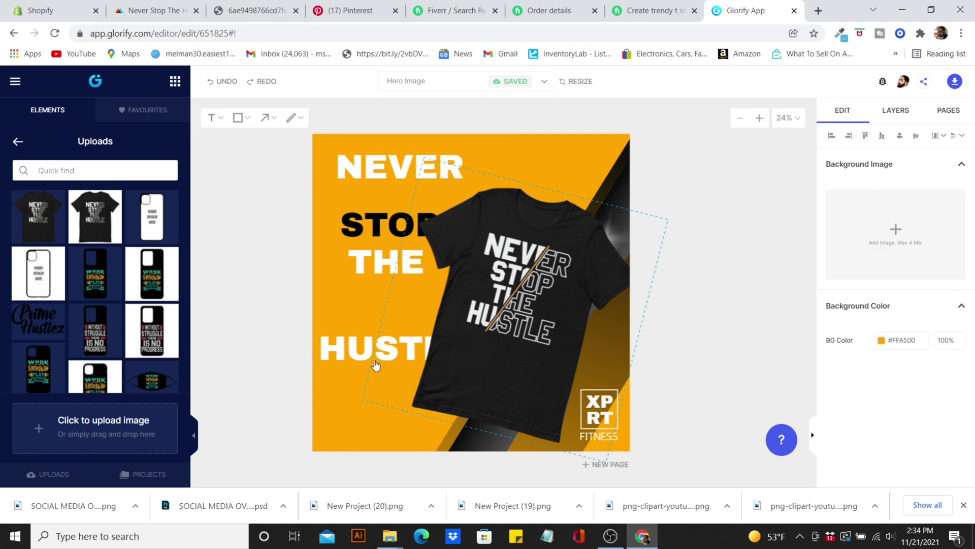
Move HUSTLE down to the design's lower edge and spread THE and STOP out above it.
left_click_drag(354, 351, 357, 429)
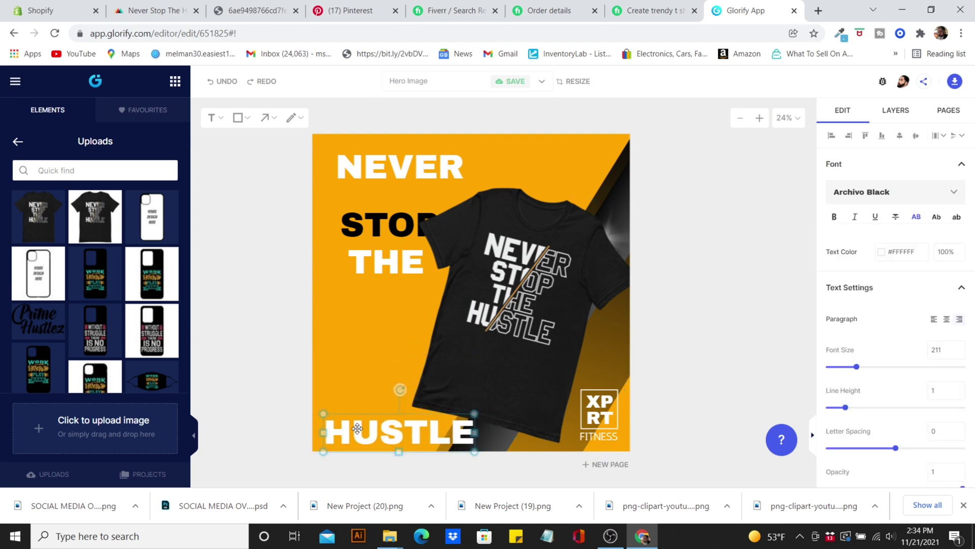
left_click_drag(372, 265, 359, 353)
left_click_drag(367, 220, 362, 261)
Set the word HUSTLE's text colour to #0A0A0A and shrink it against the design's left edge.
left_click(388, 440)
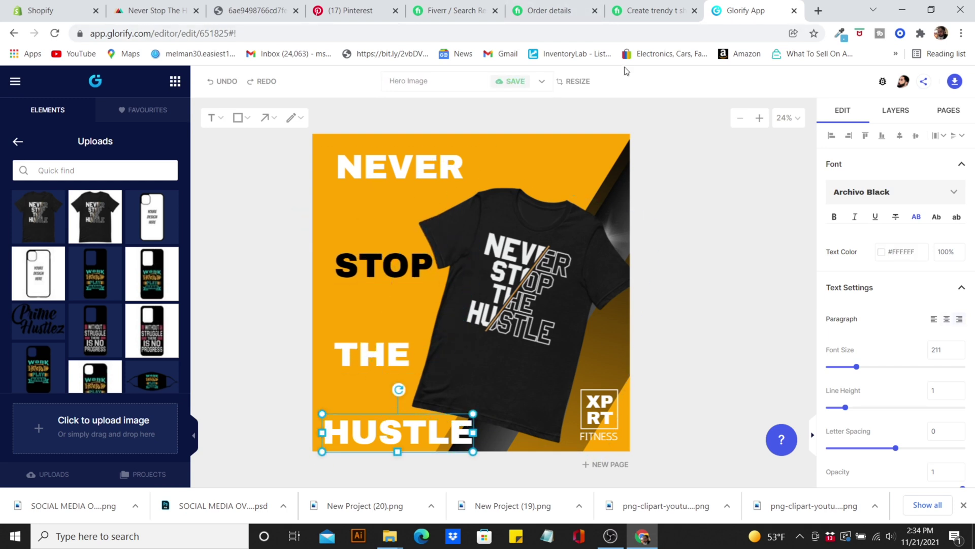
left_click(884, 253)
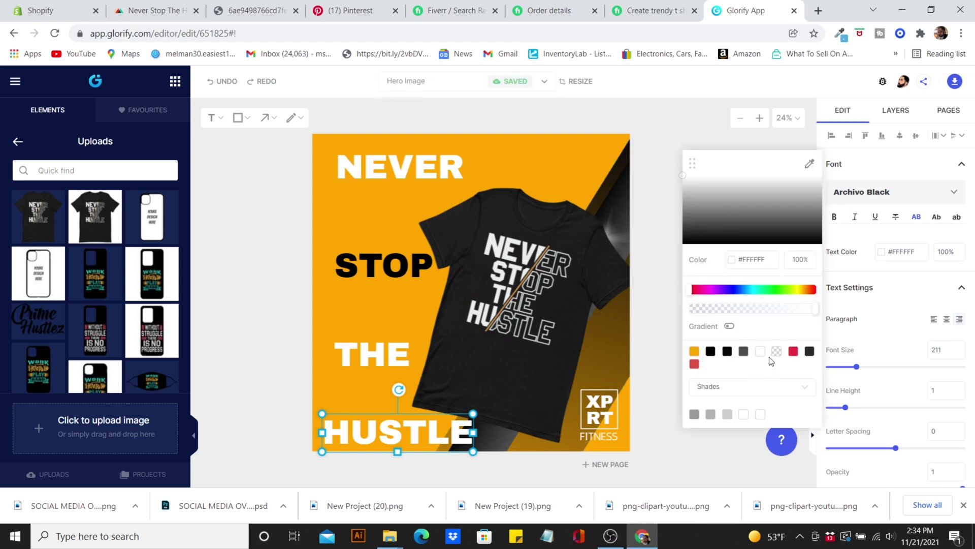
left_click(728, 351)
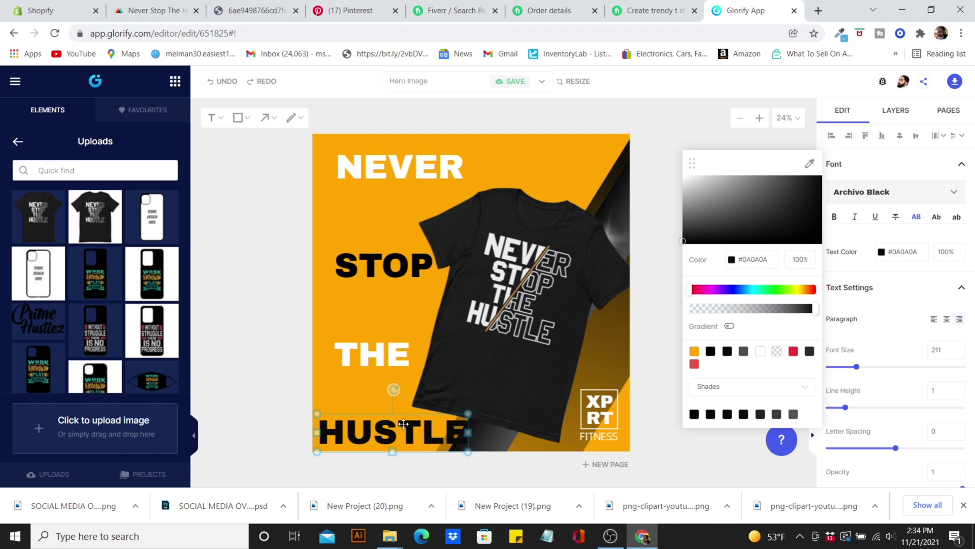
left_click_drag(458, 440, 446, 446)
Shift THE, STOP and NEVER toward the design's left edge, spaced down the side, and shrink NEVER to font size 176.
left_click(397, 358)
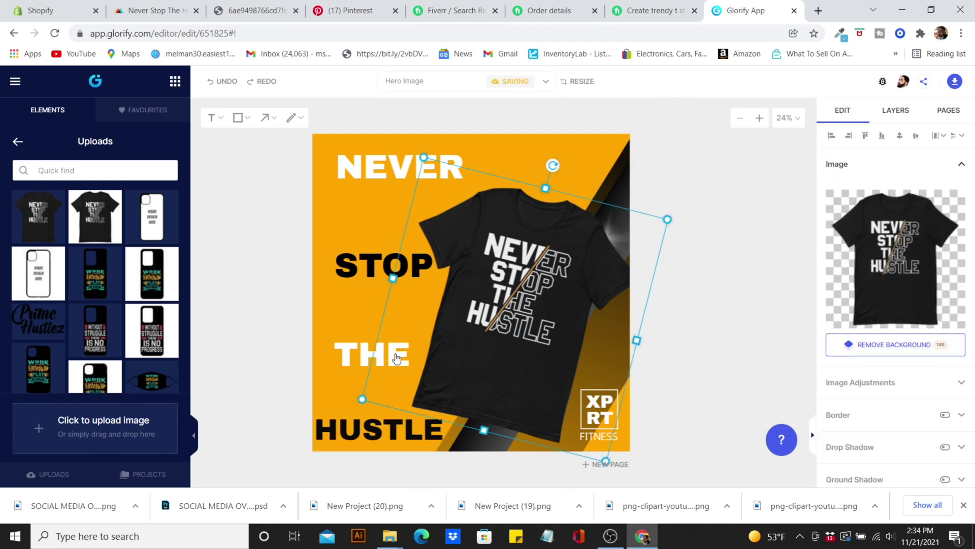
left_click(349, 344)
left_click_drag(349, 344, 342, 351)
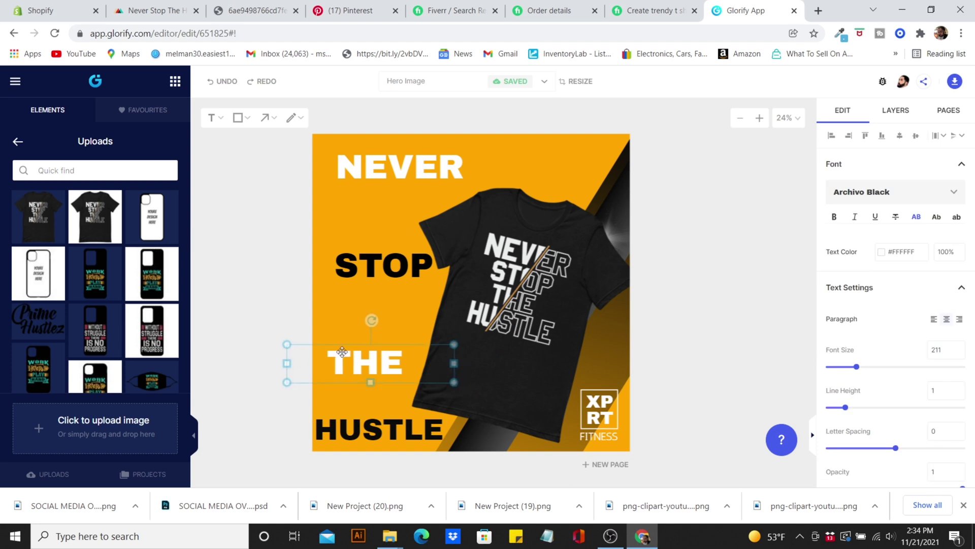
left_click_drag(377, 263, 365, 276)
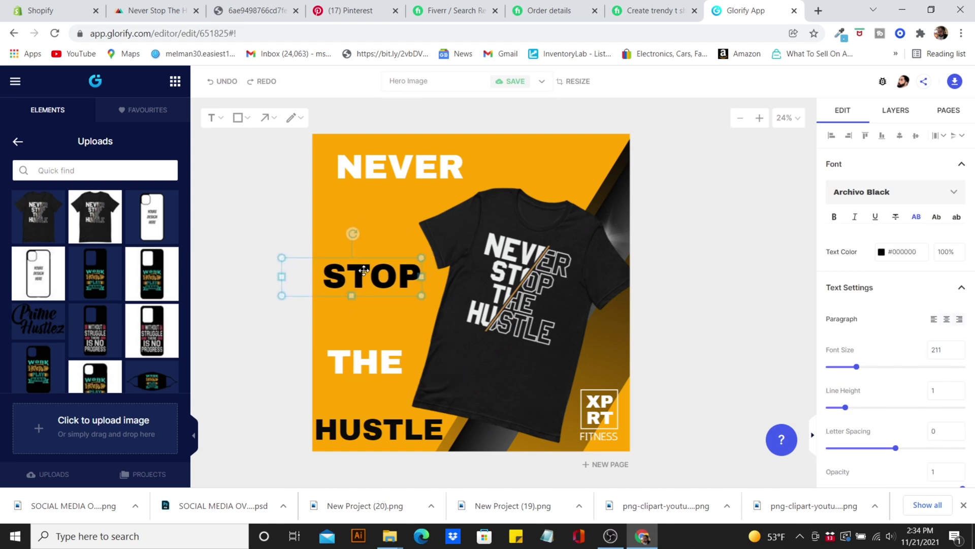
left_click_drag(412, 177, 411, 197)
left_click_drag(479, 207, 371, 185)
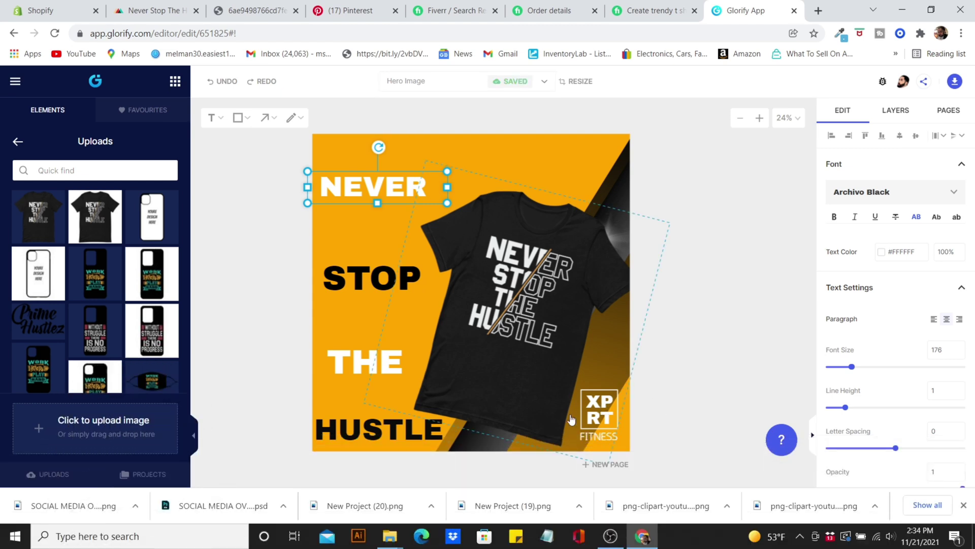
Delete the XPRT FITNESS logo and reposition the tilted shirt picture slightly higher over the diagonal stripe.
left_click(544, 394)
left_click_drag(543, 395, 536, 350)
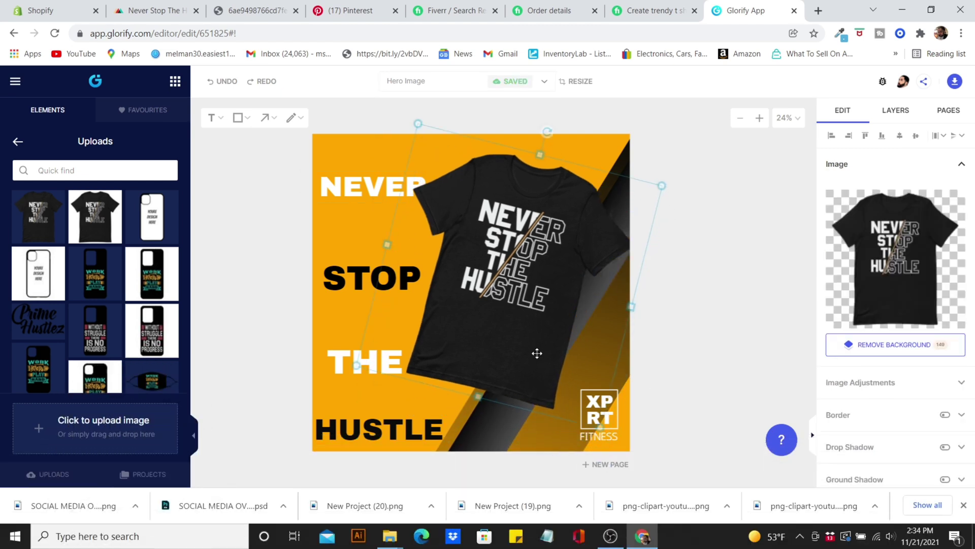
left_click(616, 433)
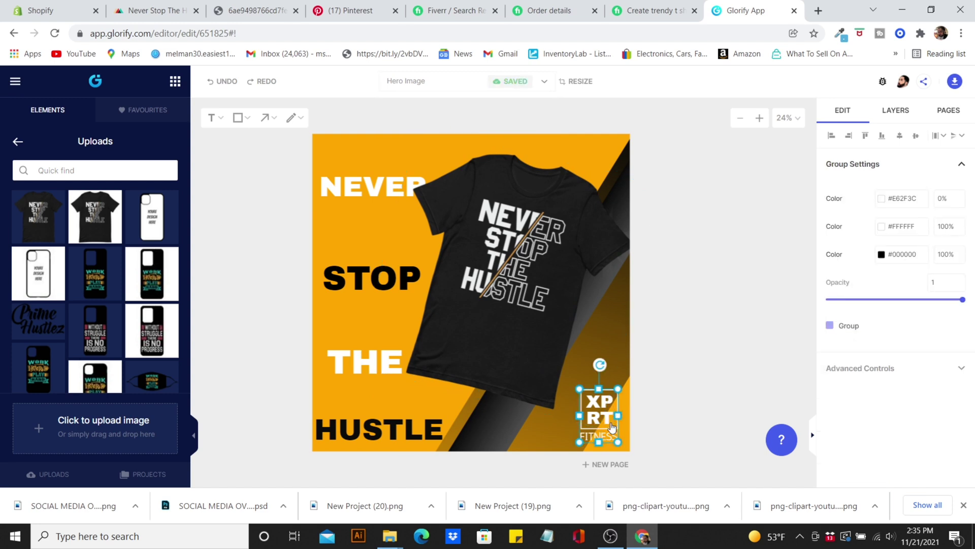
left_click_drag(613, 433, 621, 434)
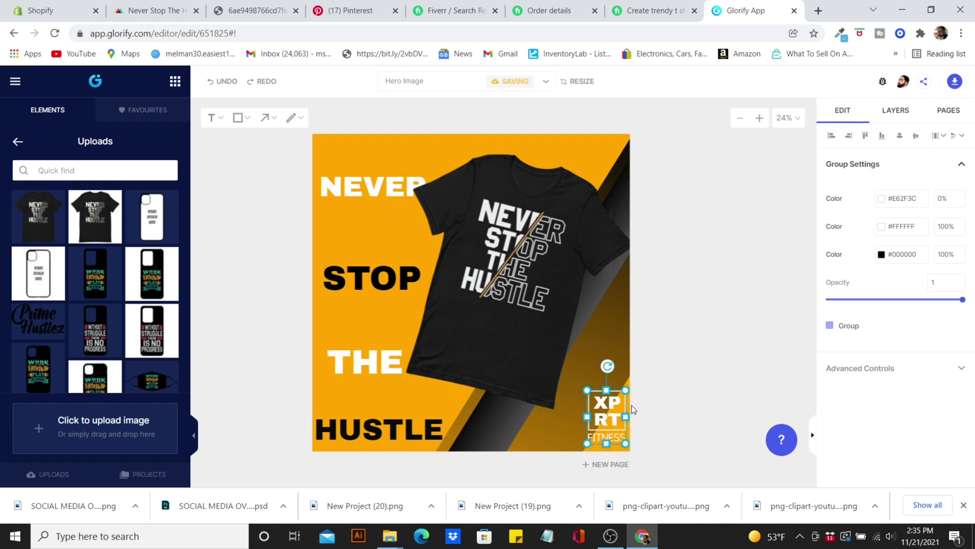
key("Delete")
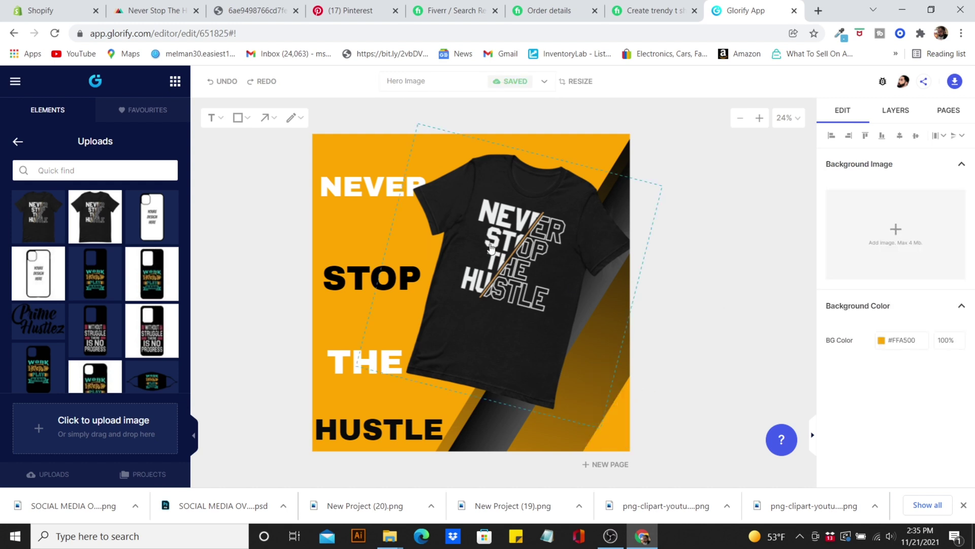
left_click_drag(490, 247, 489, 271)
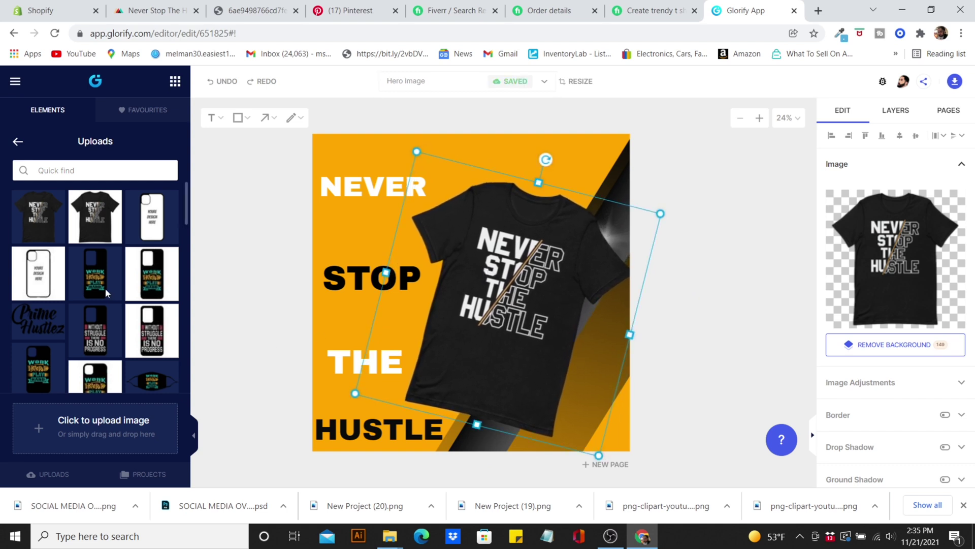
Add a heading text to the design and replace its wording with $20.
left_click(18, 141)
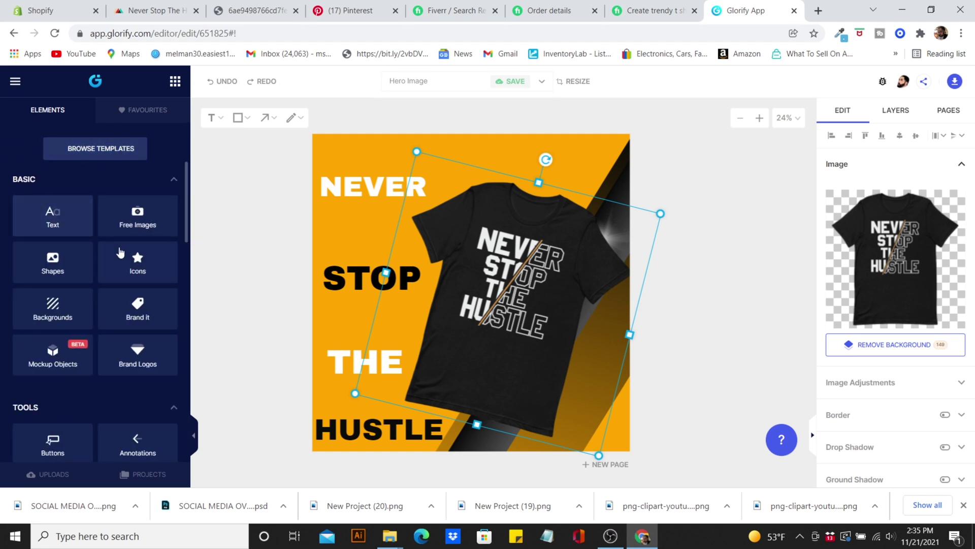
left_click(51, 223)
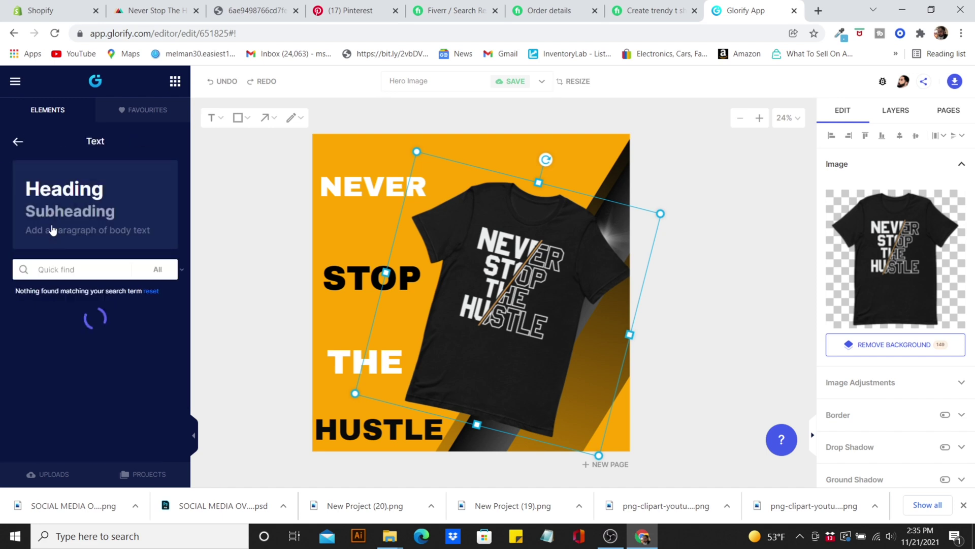
left_click(84, 192)
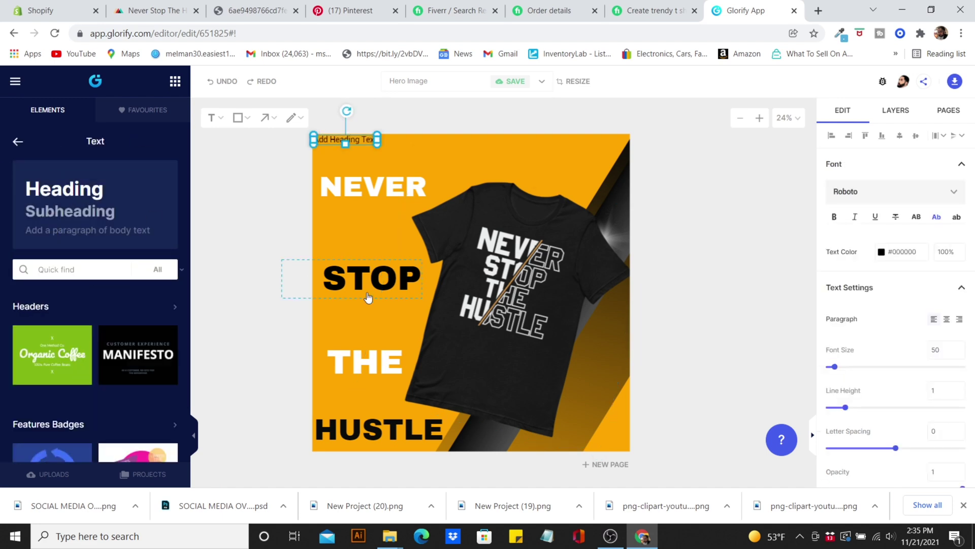
double_click(344, 141)
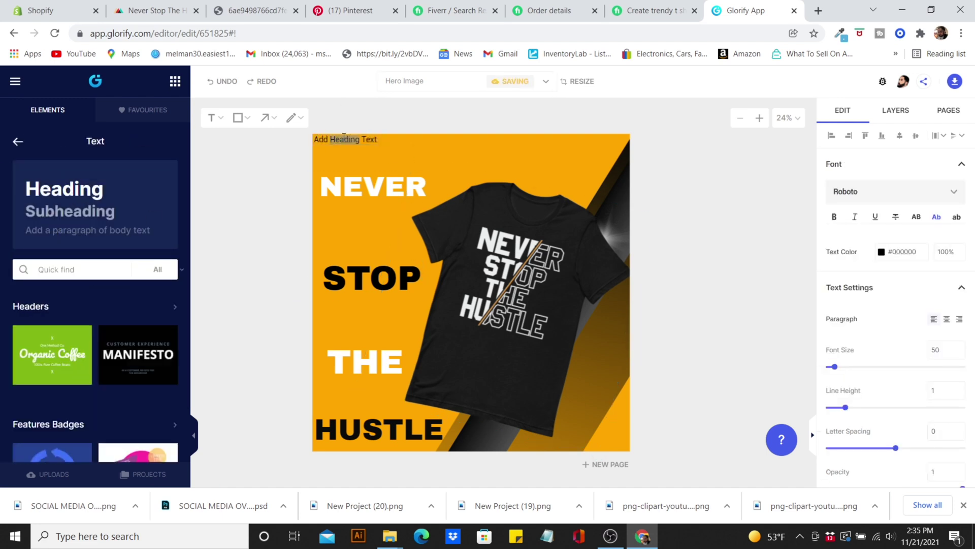
left_click(376, 142)
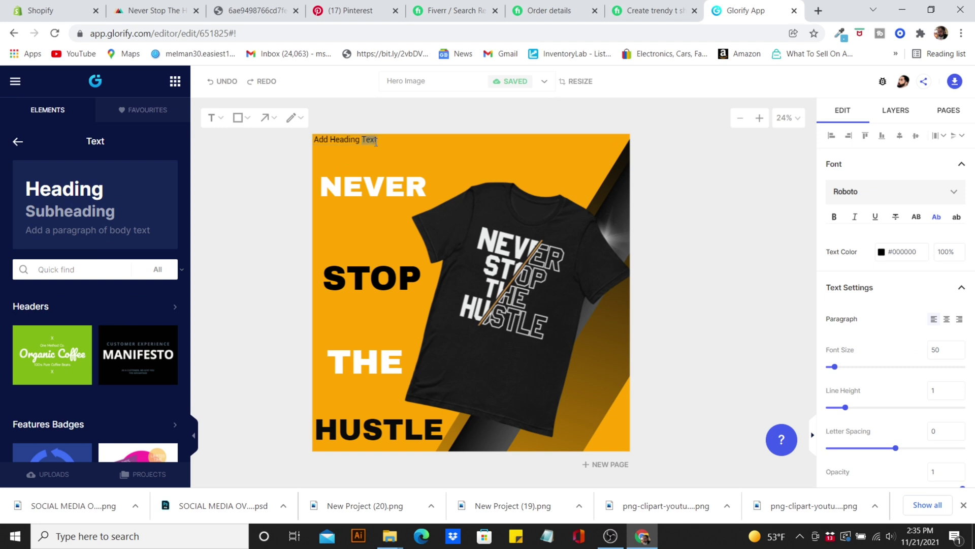
key("BackSpace")
key("BackSpace")
key("BackSpace")
key("BackSpace")
key("BackSpace")
key("BackSpace")
key("BackSpace")
key("BackSpace")
key("BackSpace")
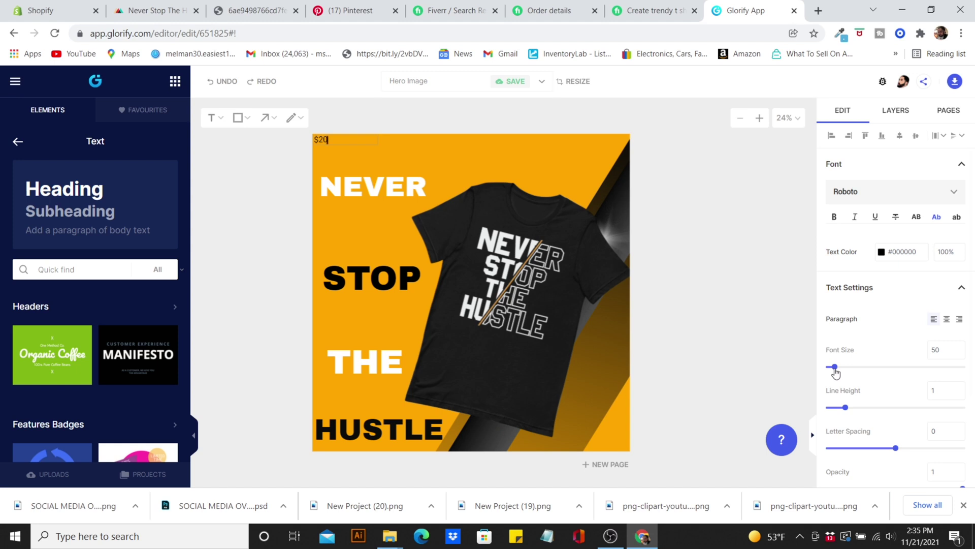
Set the $20 text to font size 157 in the Superfats font.
left_click_drag(835, 372, 848, 370)
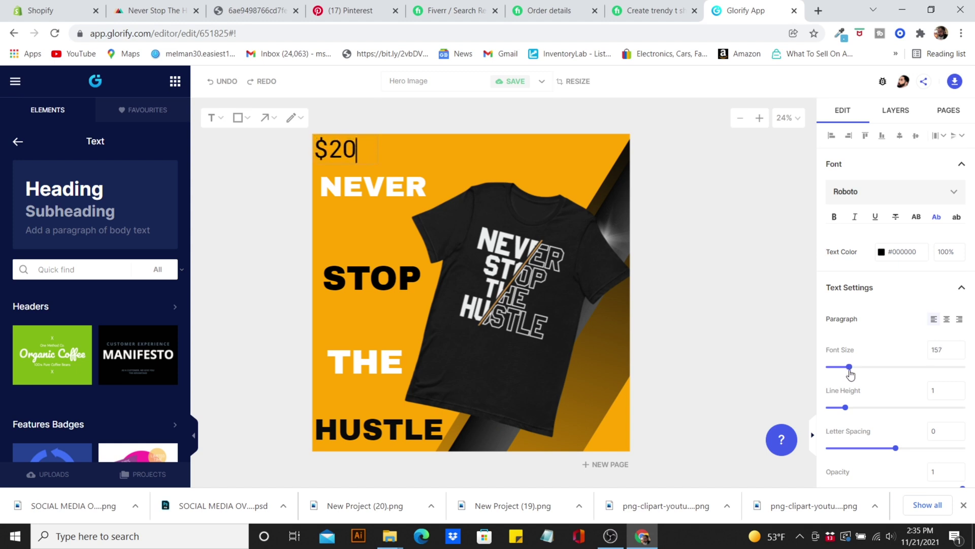
left_click(953, 192)
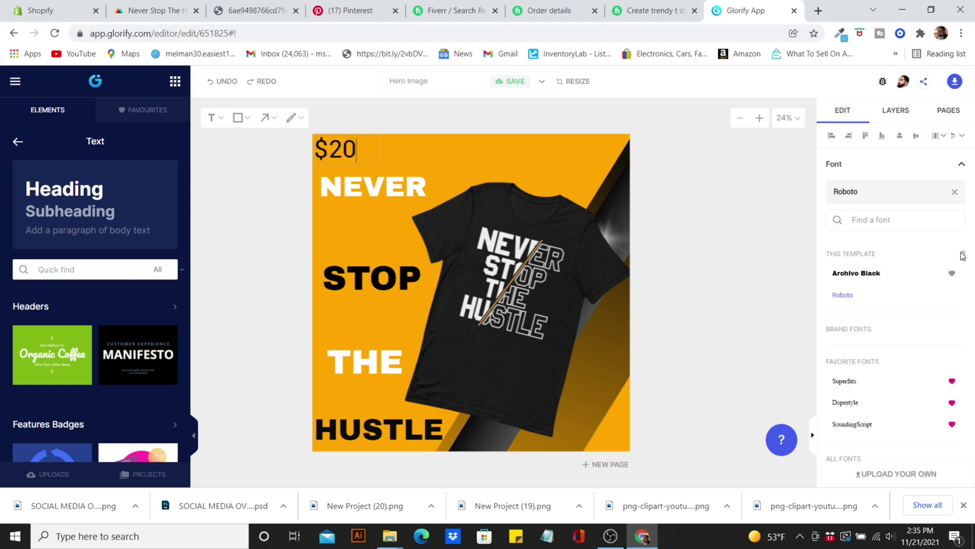
scroll(955, 274, "down", 2)
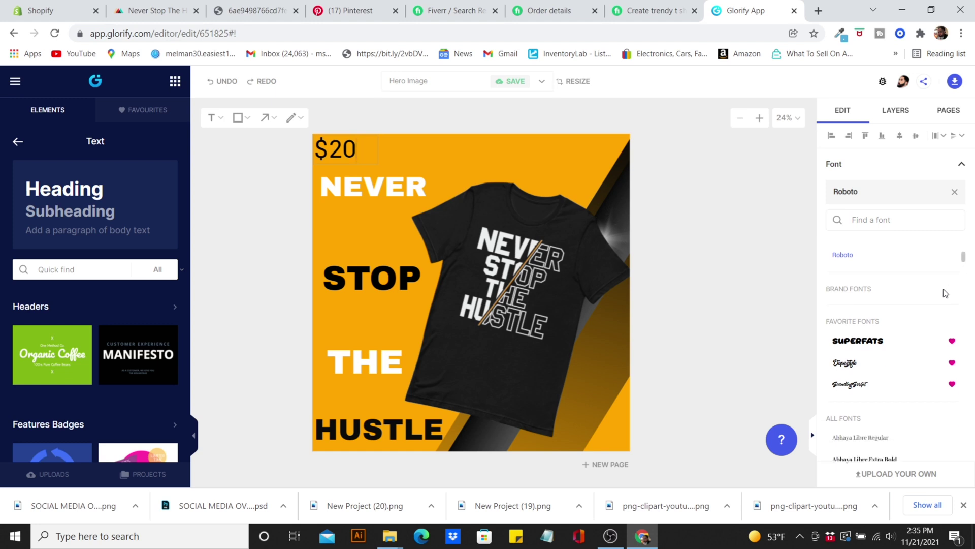
left_click(886, 341)
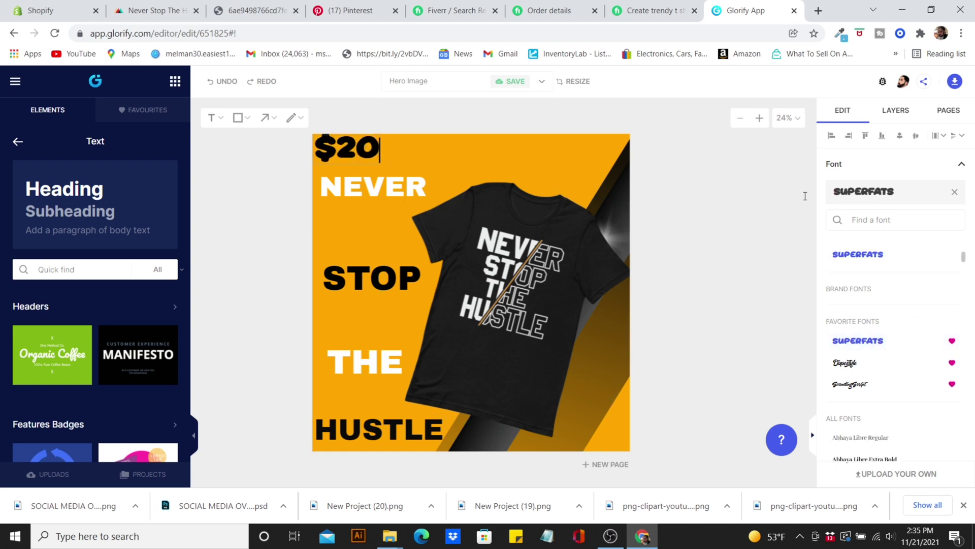
left_click(708, 173)
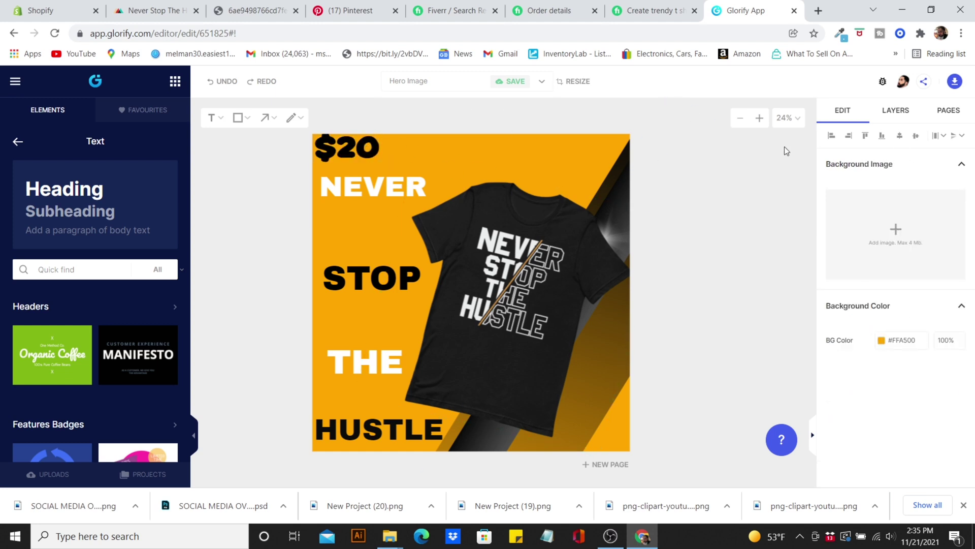
Colour the $20 text white and move it into the design's lower right corner.
left_click(371, 156)
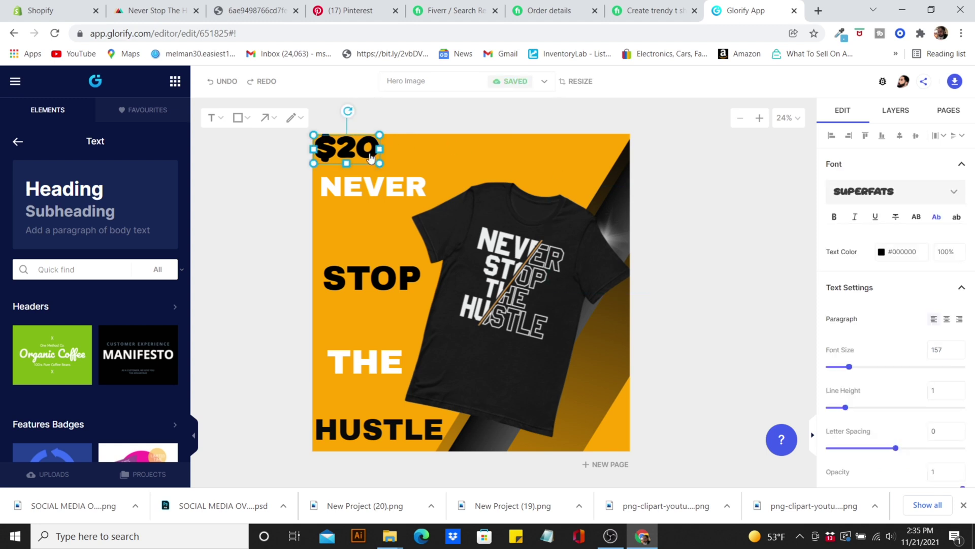
left_click(882, 252)
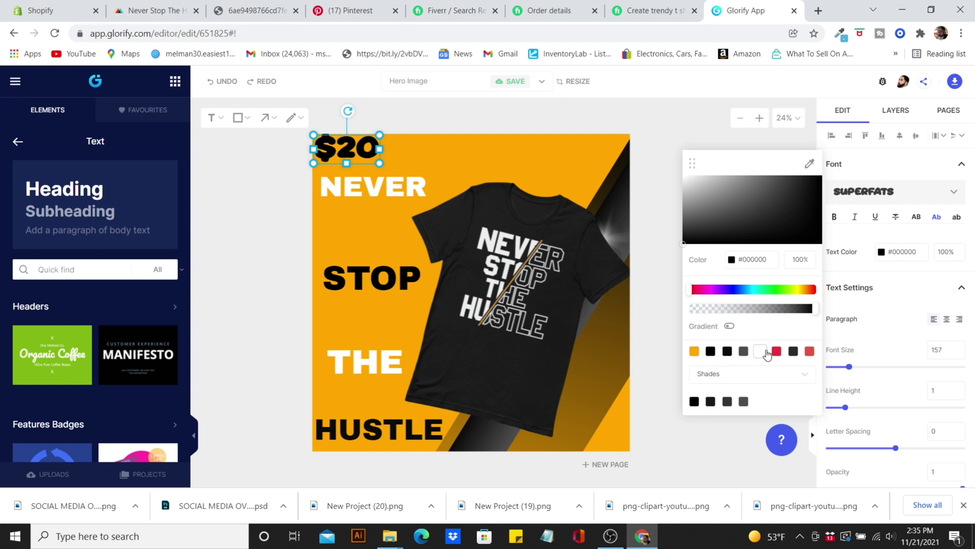
left_click(766, 353)
left_click_drag(376, 159, 618, 440)
left_click(697, 325)
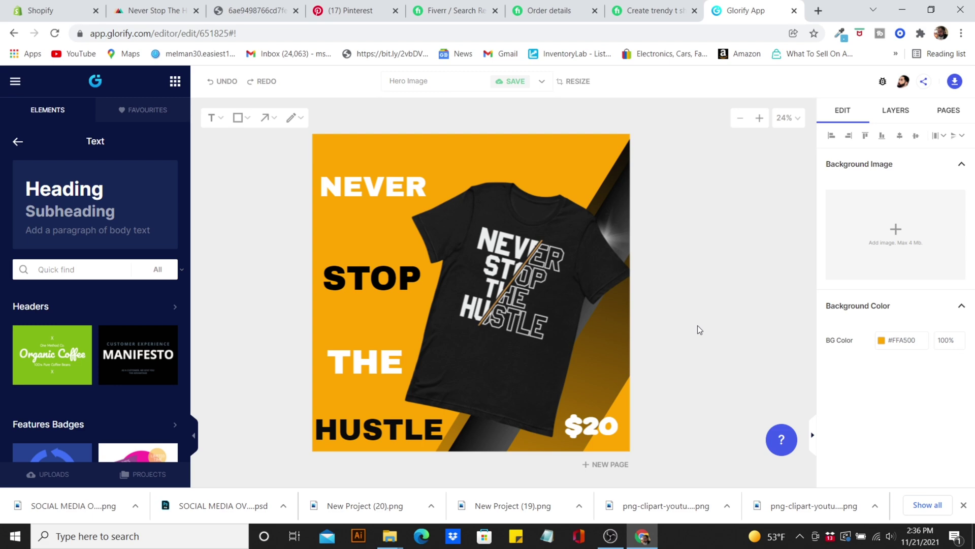
Close the T-shirt mockup preview in Printful, switch to the Shopify admin and open its product list.
left_click(154, 11)
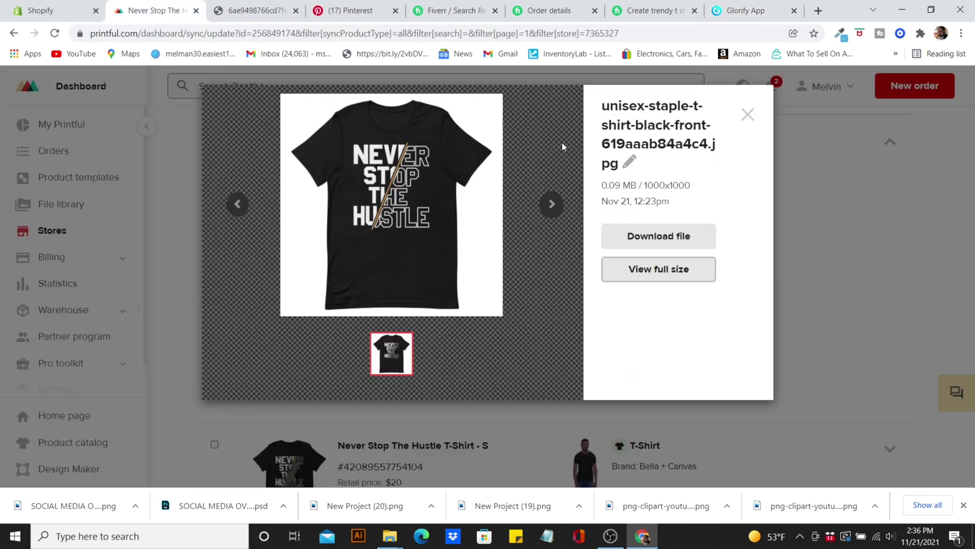
left_click(750, 119)
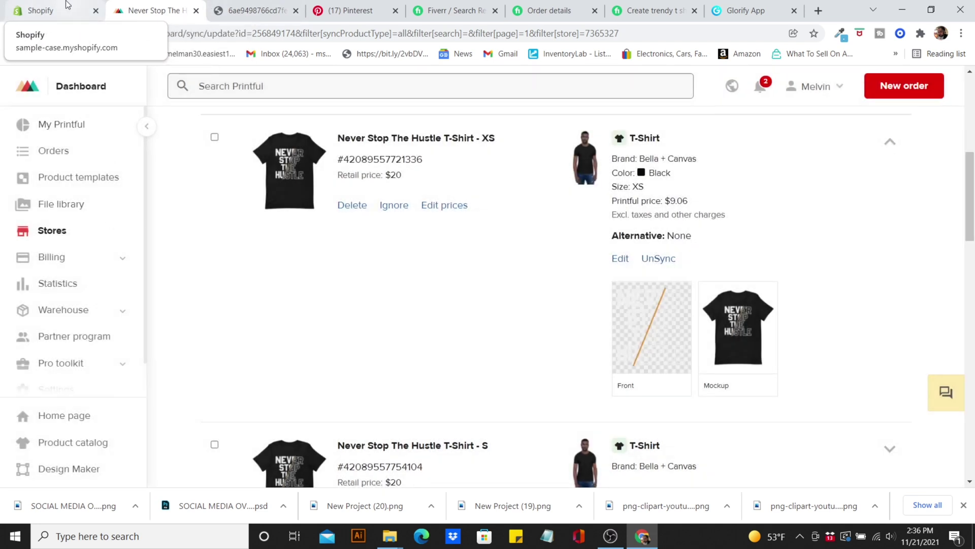
left_click(54, 14)
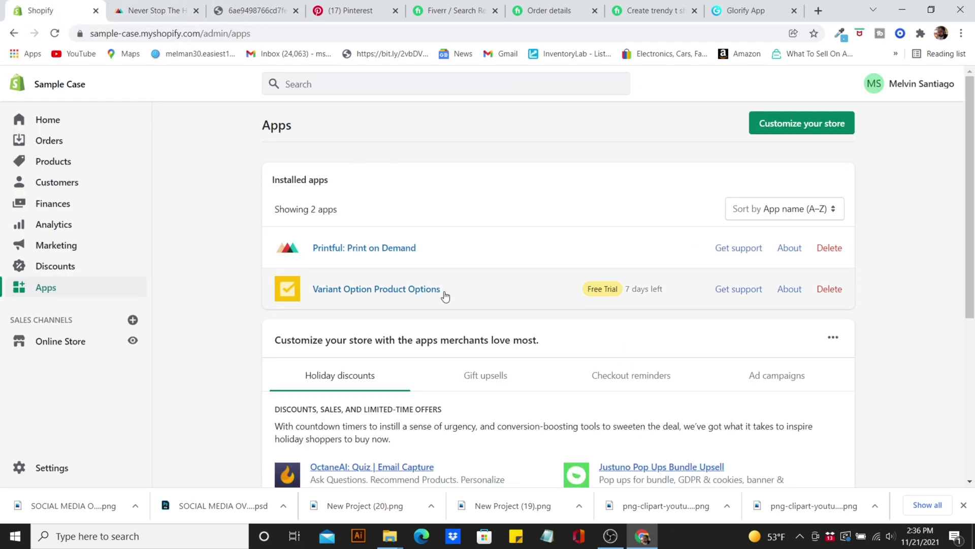
left_click(57, 162)
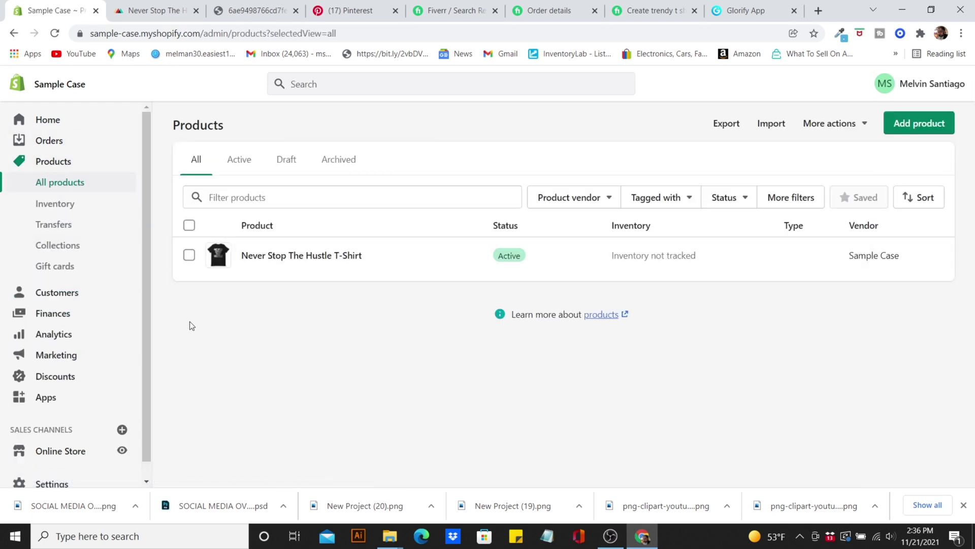
Open the live Sample Case storefront from the Shopify admin and view its product catalog.
left_click(61, 450)
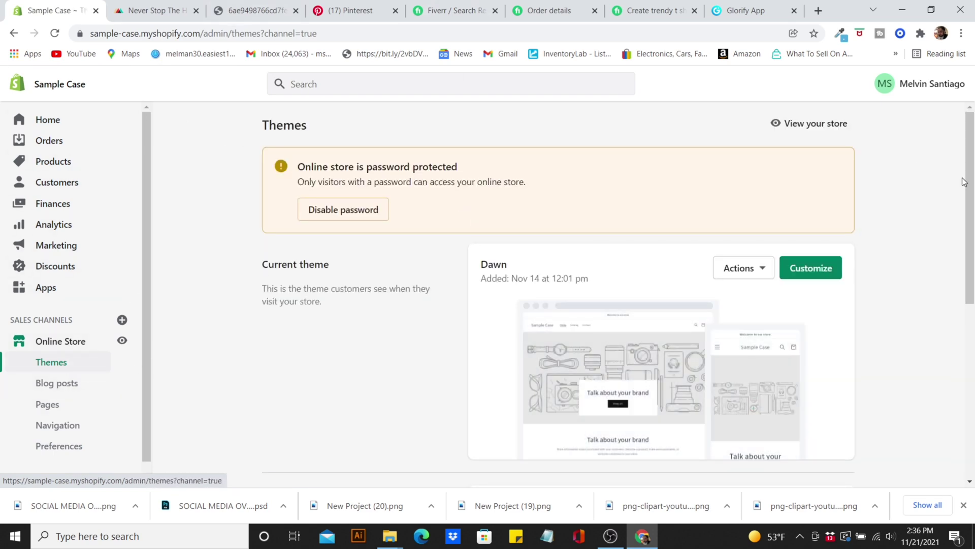
left_click_drag(972, 197, 972, 232)
left_click(122, 340)
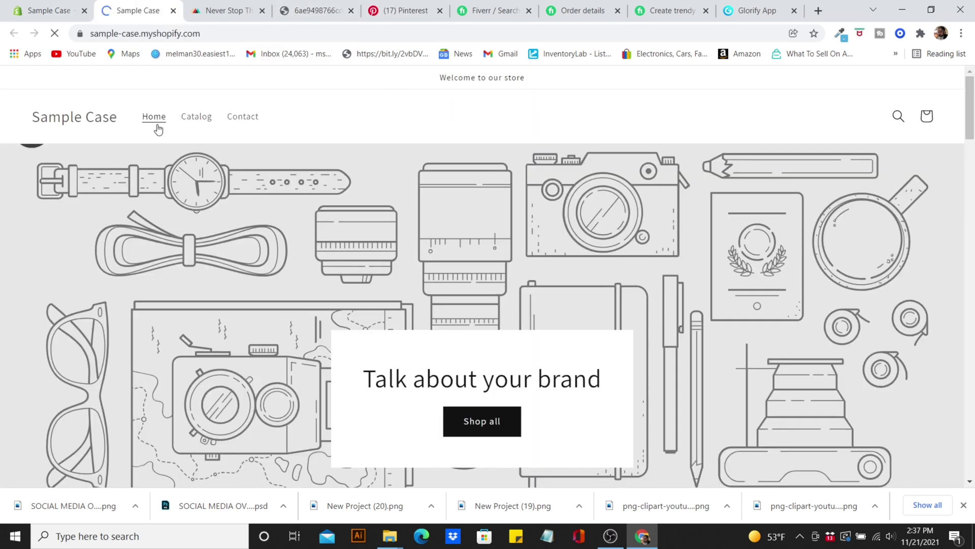
left_click(187, 120)
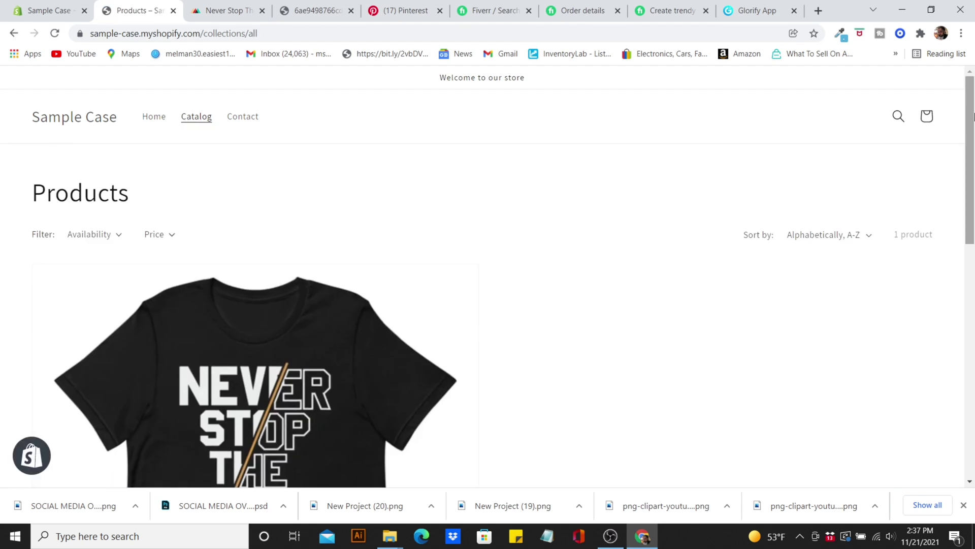
mouse_move(967, 148)
left_mouse_down()
mouse_move(970, 325)
mouse_move(971, 158)
left_mouse_up()
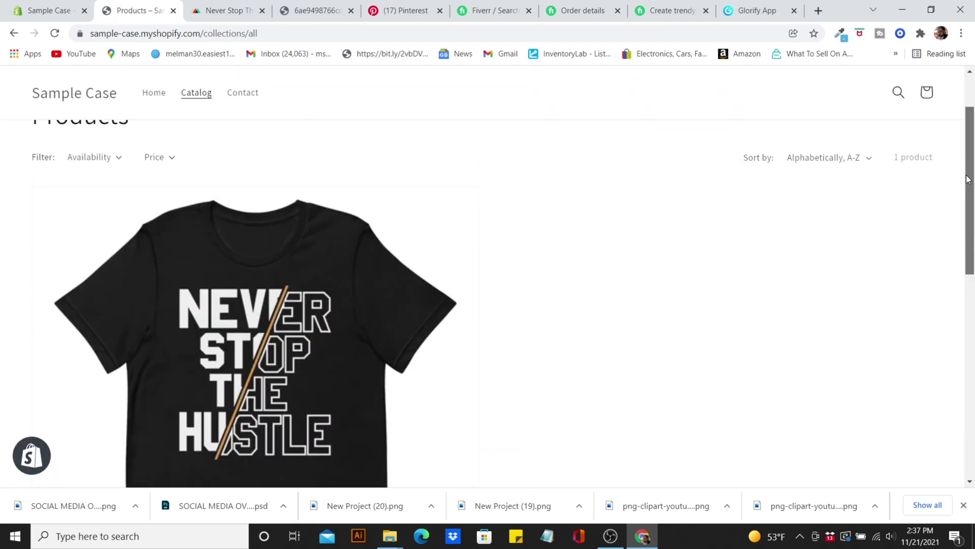
Check the Glorify hero image, return to the storefront catalog, and open and review the Never Stop The Hustle T-Shirt product page.
left_click(758, 10)
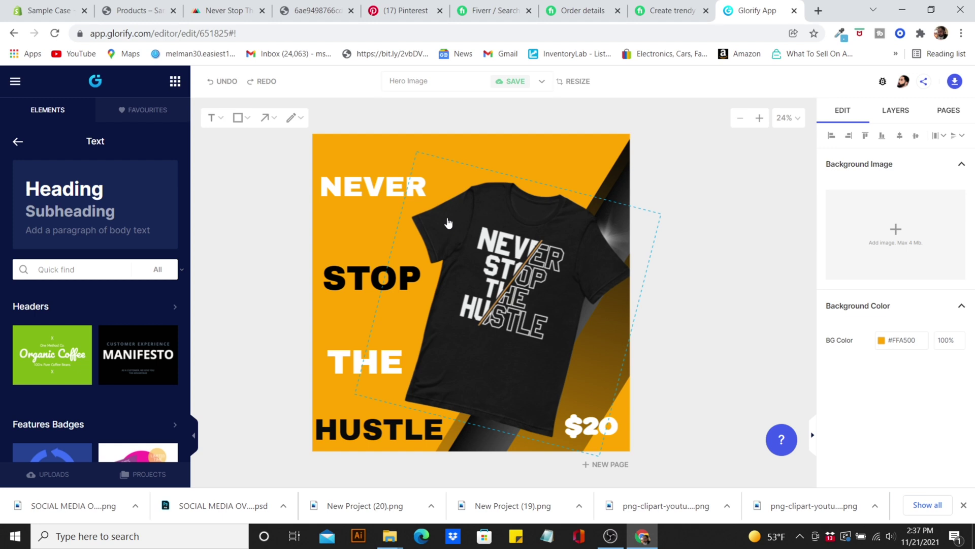
left_click(124, 10)
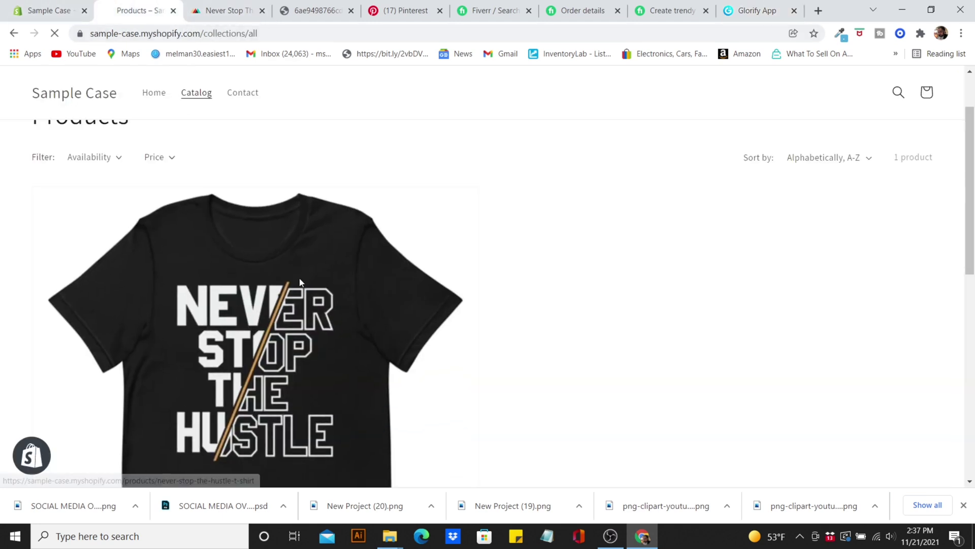
left_click(349, 269)
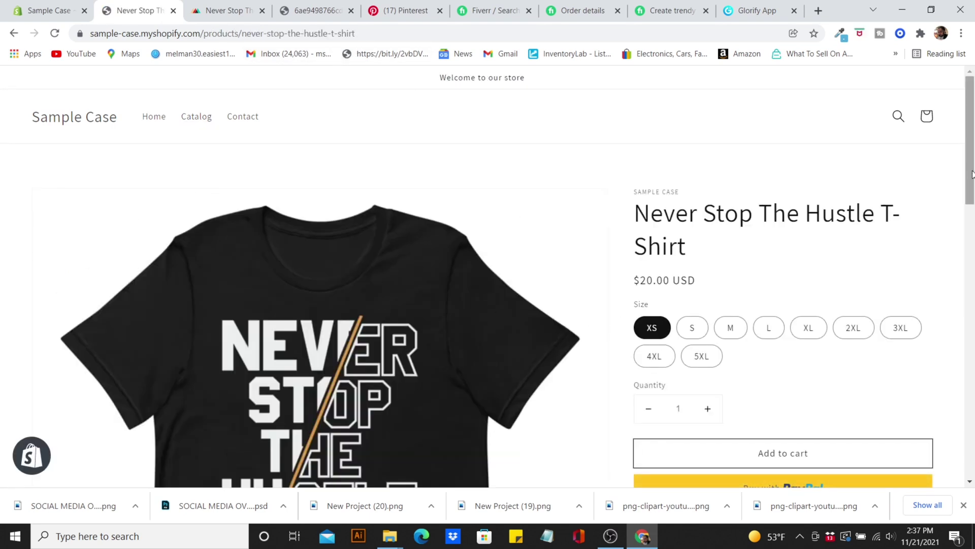
left_click_drag(969, 152, 973, 209)
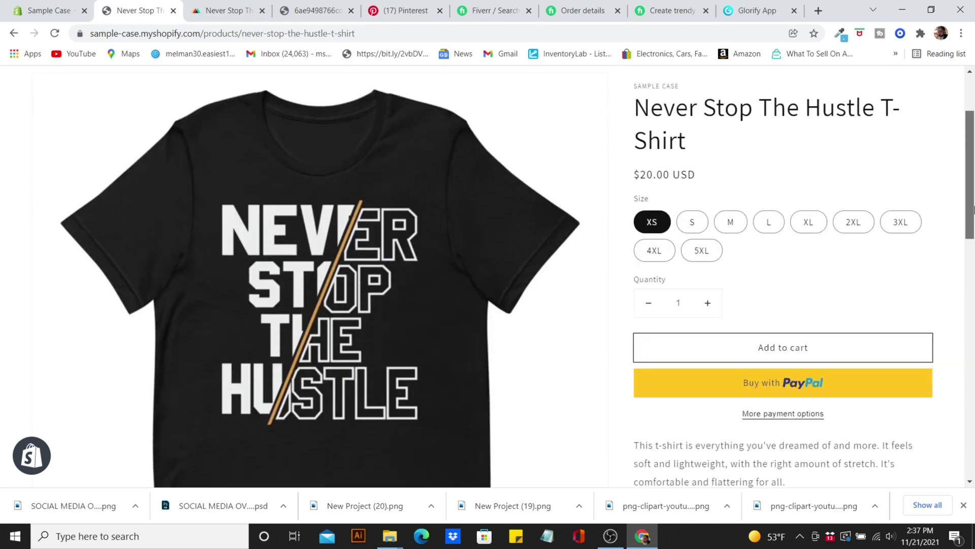
left_click_drag(974, 210, 916, 158)
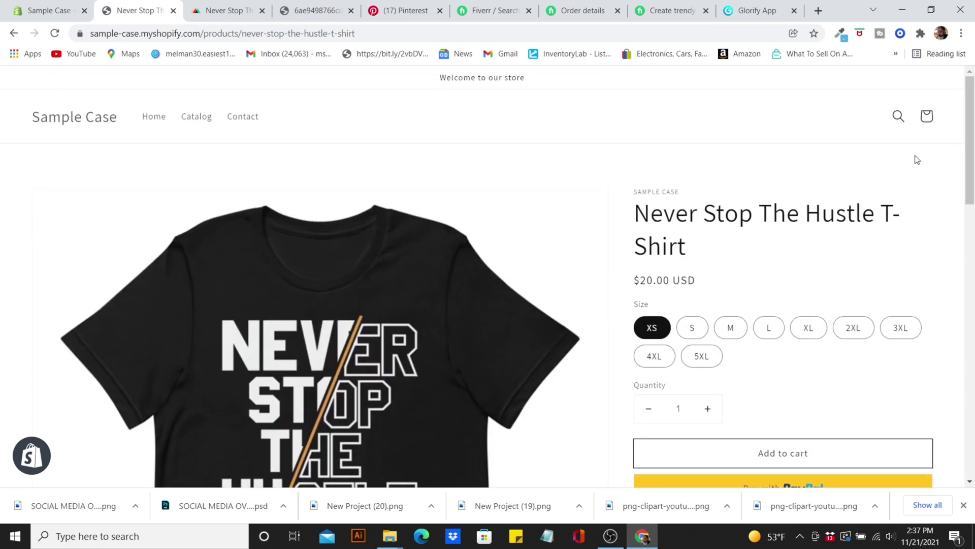
Copy the web address of the Never Stop The Hustle T-Shirt product page.
left_click(342, 32)
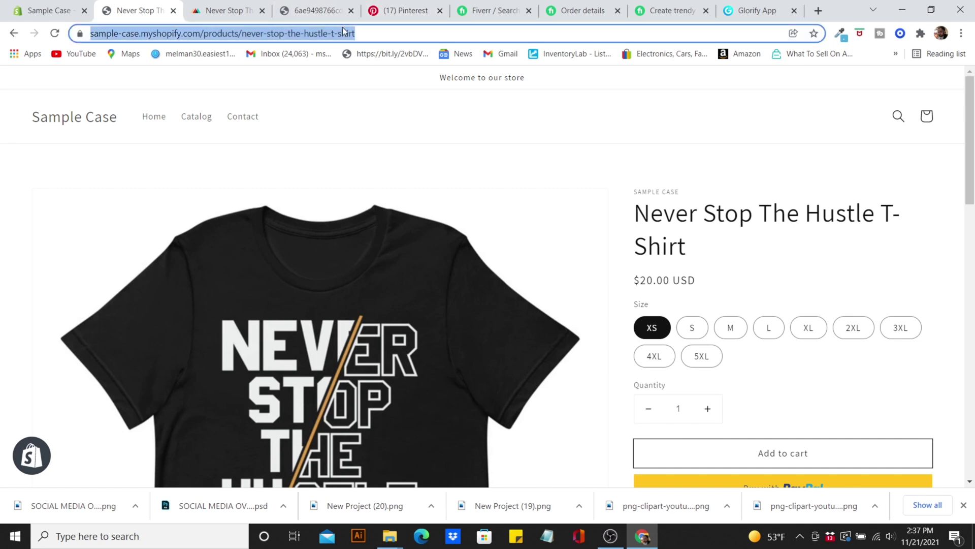
right_click(352, 35)
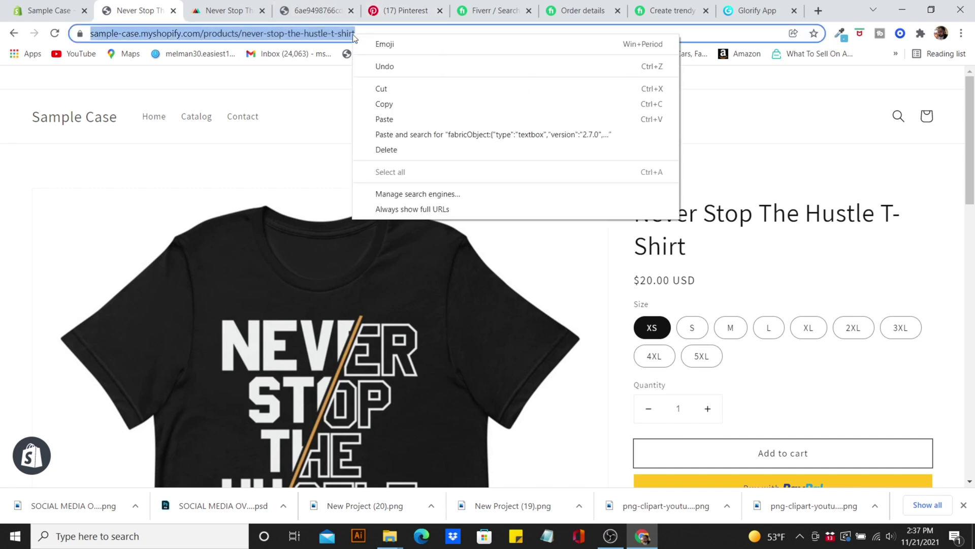
left_click(404, 105)
Switch to the browser tab with the full-size shirt image and load bitly.com in it.
left_click(286, 11)
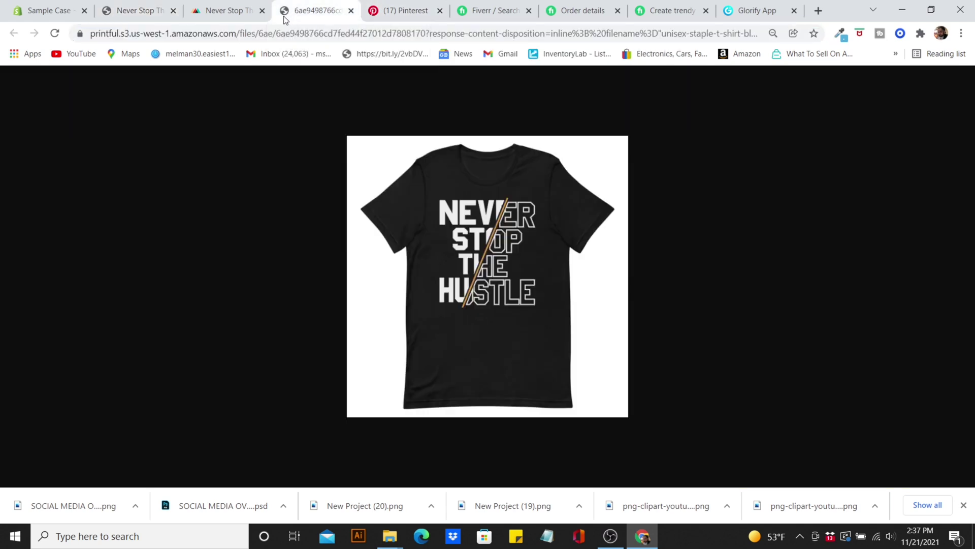
left_click(268, 35)
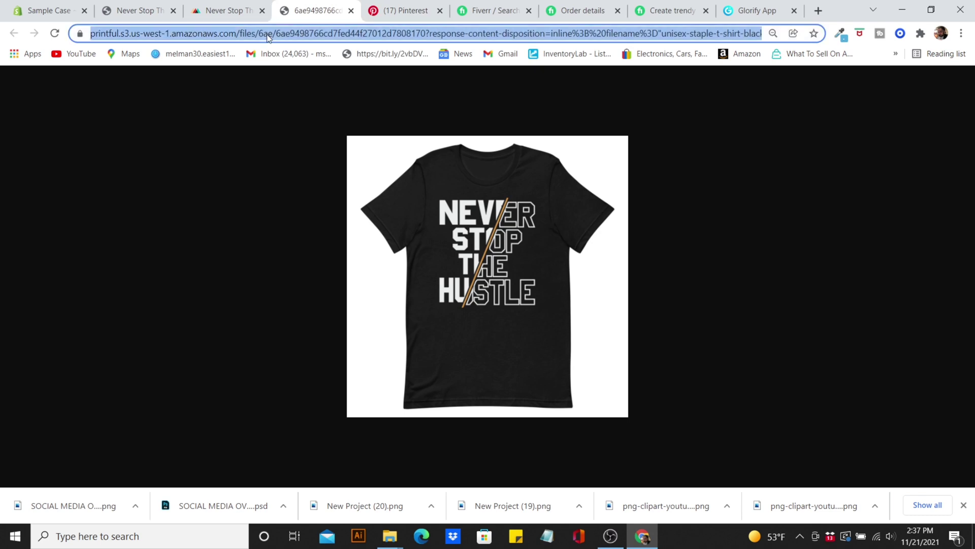
type("Bltly.comT")
key("BackSpace")
key("BackSpace")
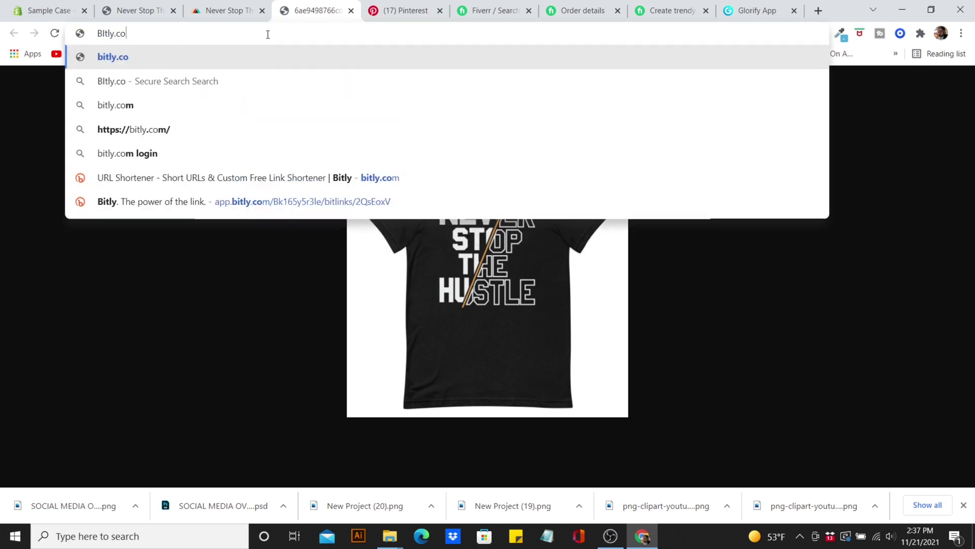
type("m")
key("Return")
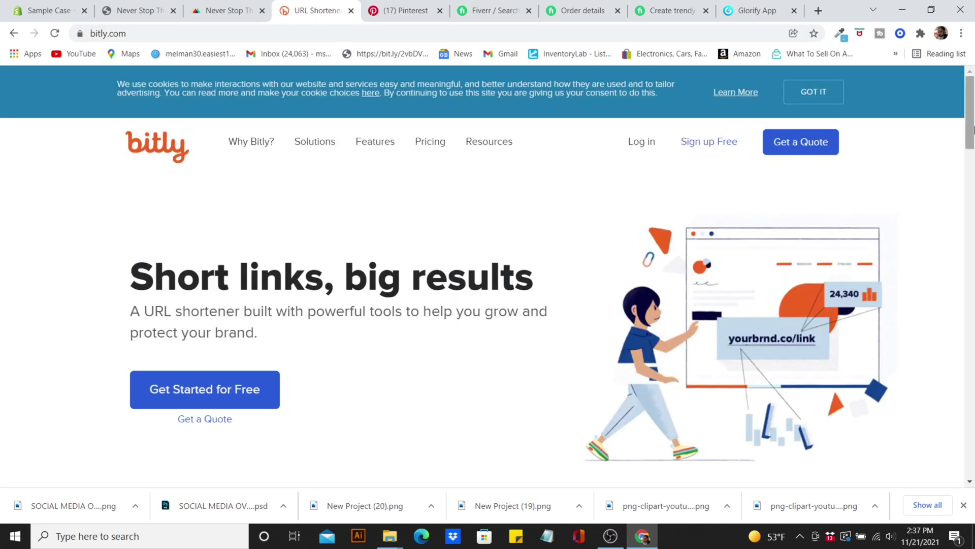
Shorten the copied T-shirt product link with Bitly, dismiss the promotional pop-up and copy the short link.
left_click_drag(970, 140, 970, 196)
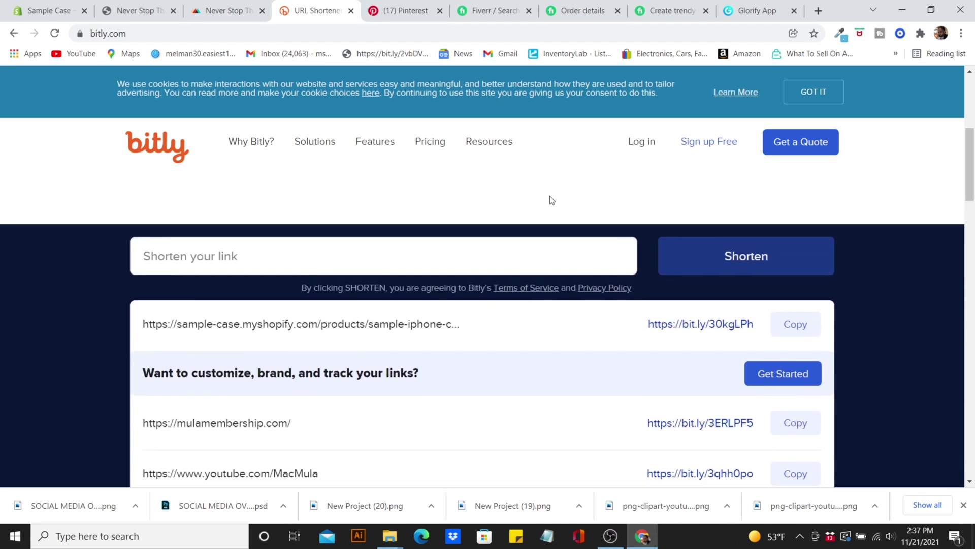
left_click(387, 244)
right_click(386, 243)
left_click(434, 342)
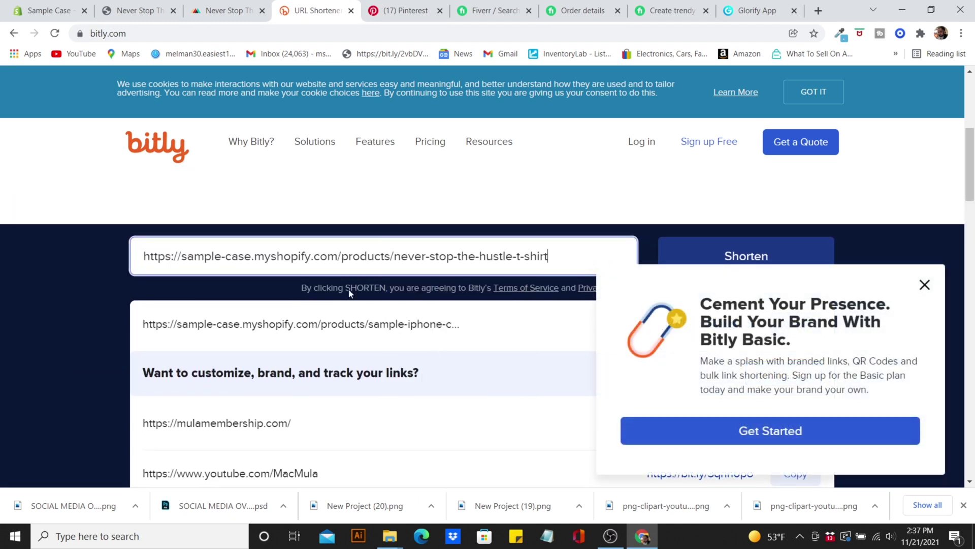
left_click(744, 252)
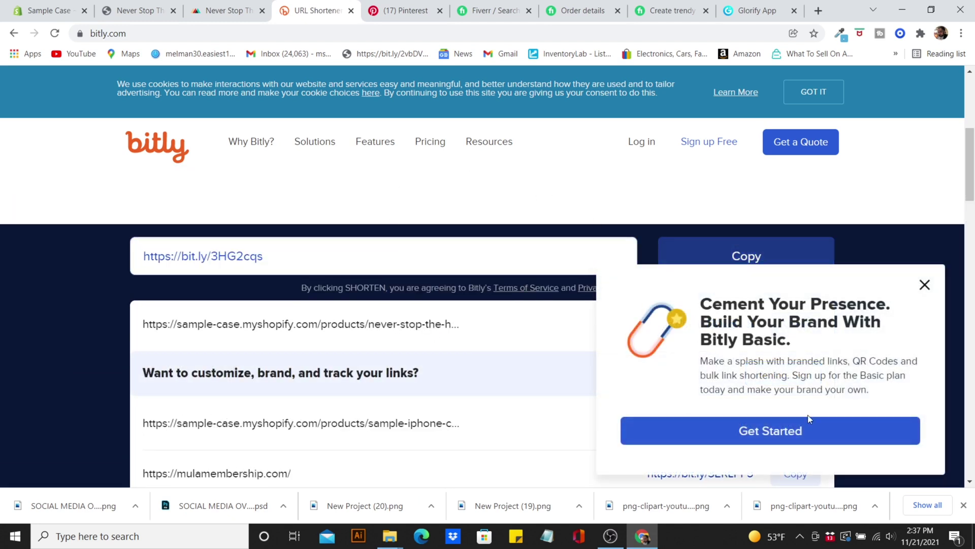
left_click(924, 284)
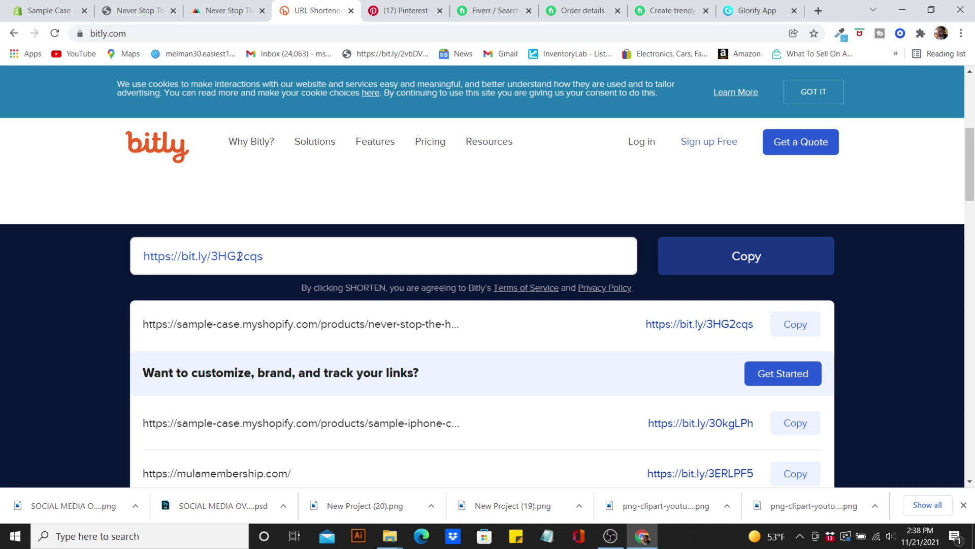
left_click(746, 257)
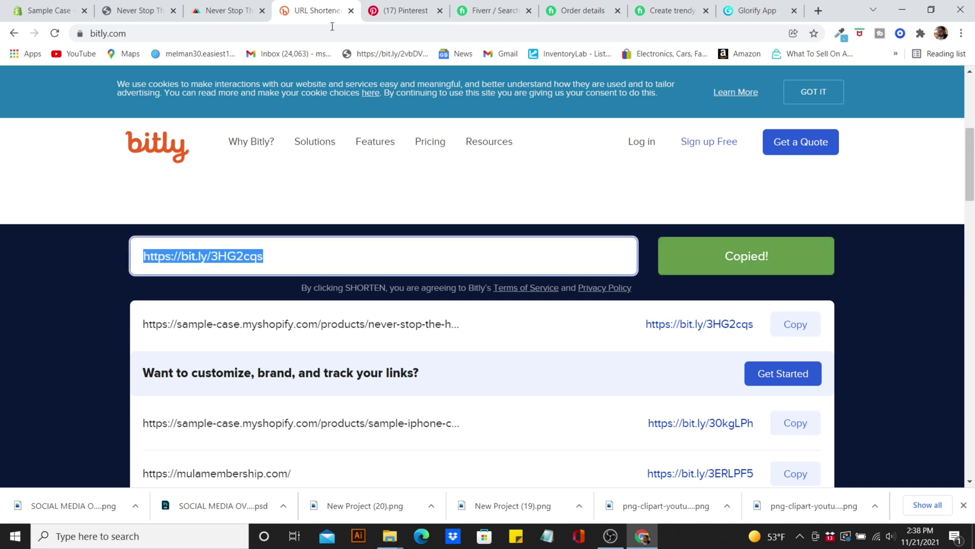
Test the copied short link by loading it in the same browser tab and look over the page it opens.
left_click(260, 38)
right_click(259, 38)
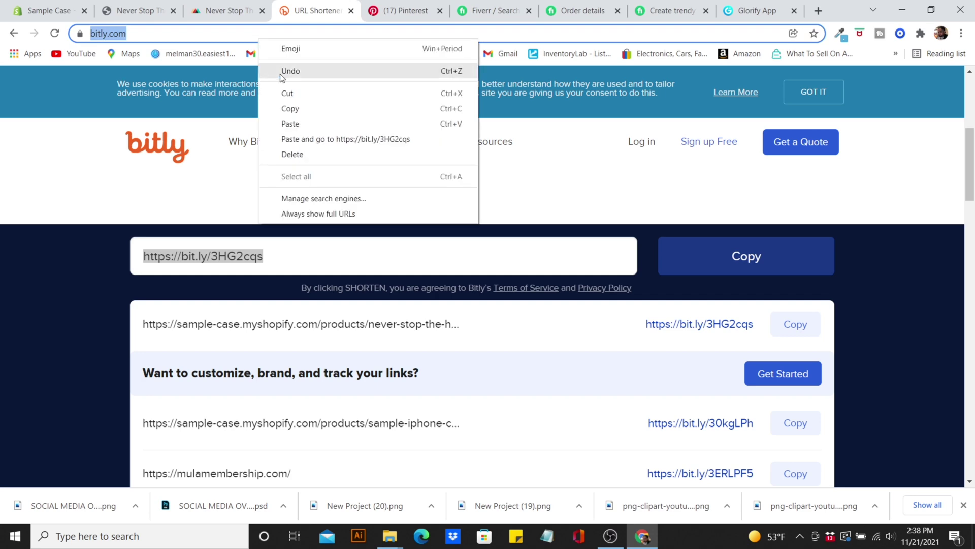
left_click(300, 124)
key("Return")
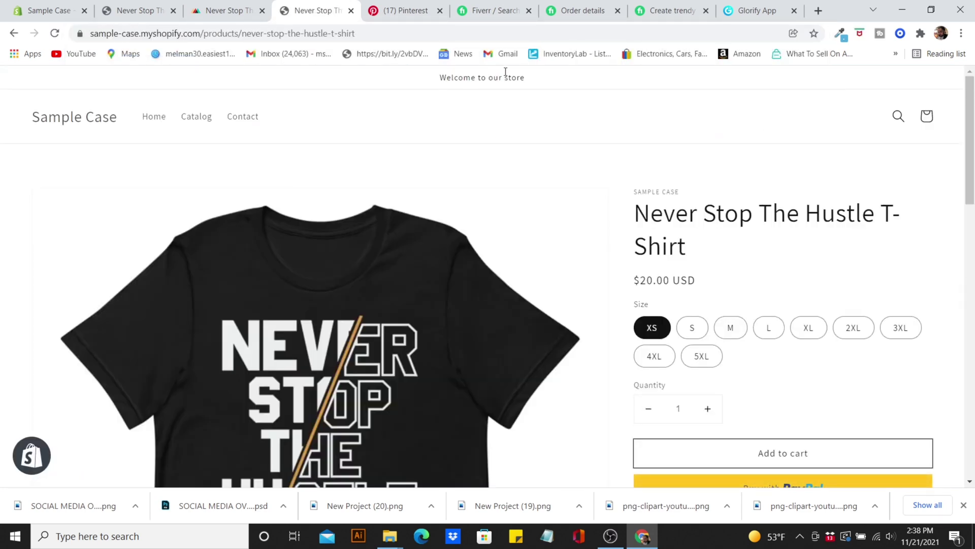
mouse_move(972, 172)
left_mouse_down()
mouse_move(972, 225)
mouse_move(971, 188)
left_mouse_up()
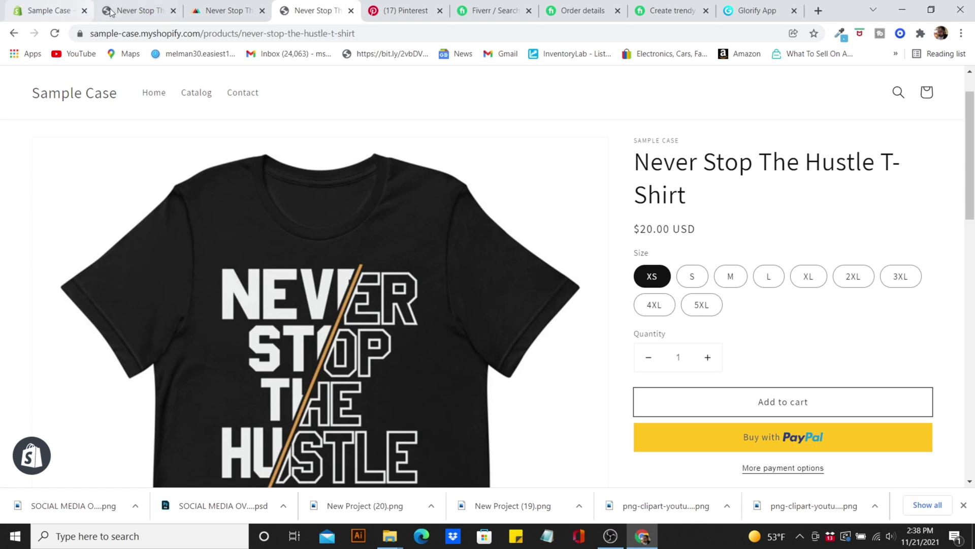
Return to the Shopify admin and launch Printful: Print on Demand from the installed apps.
left_click(60, 11)
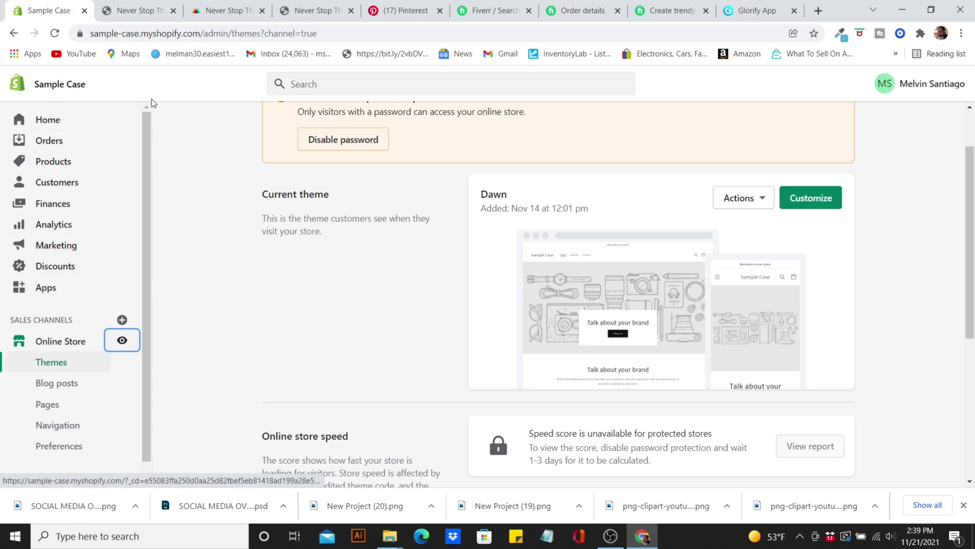
left_click(53, 121)
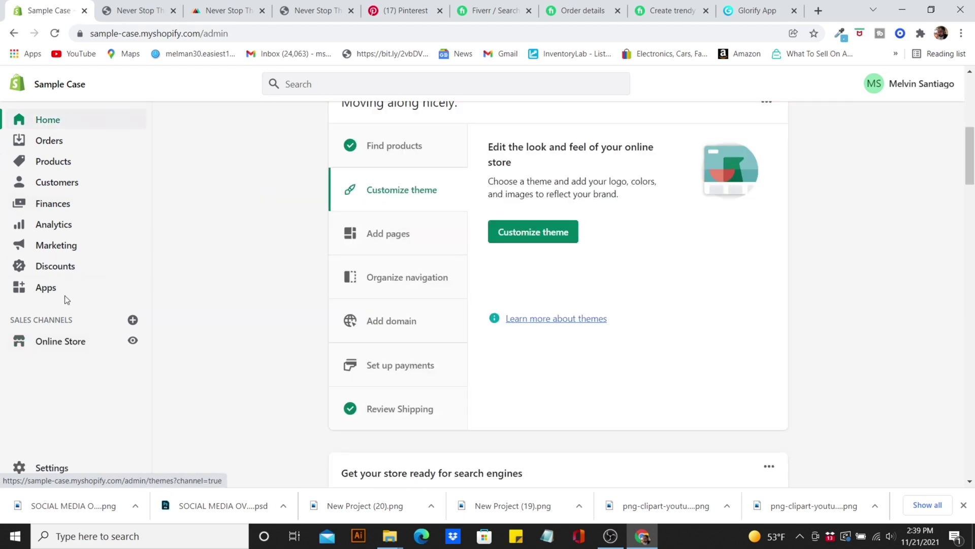
left_click(46, 288)
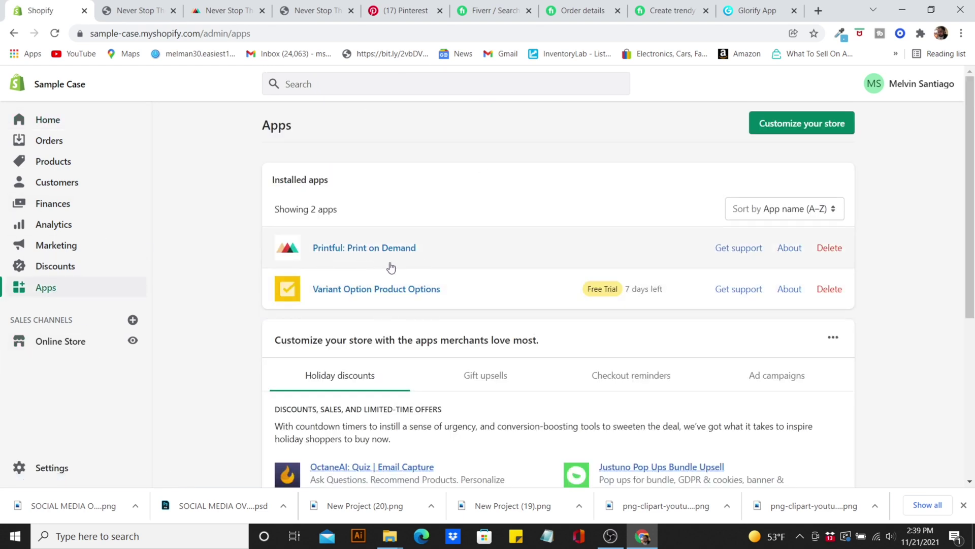
left_click(377, 88)
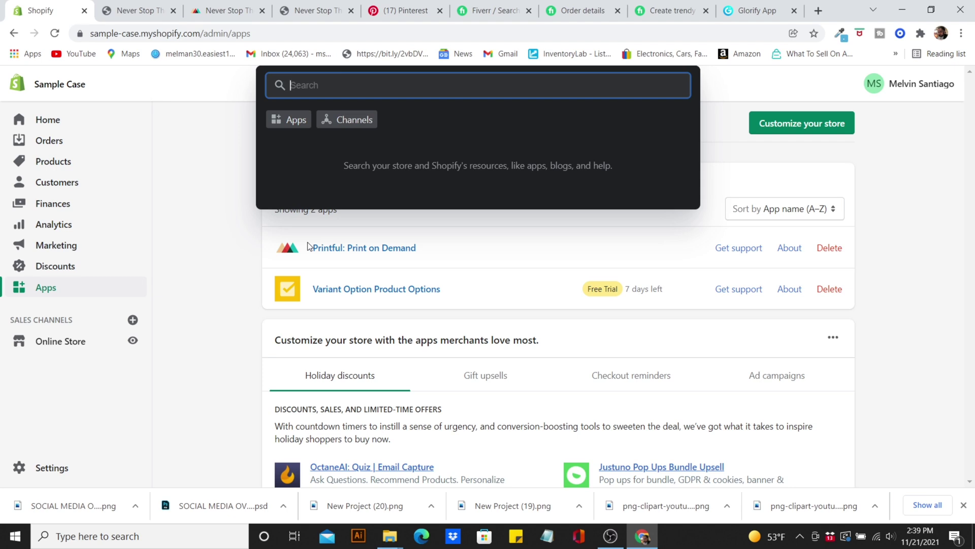
left_click(361, 253)
left_click(368, 253)
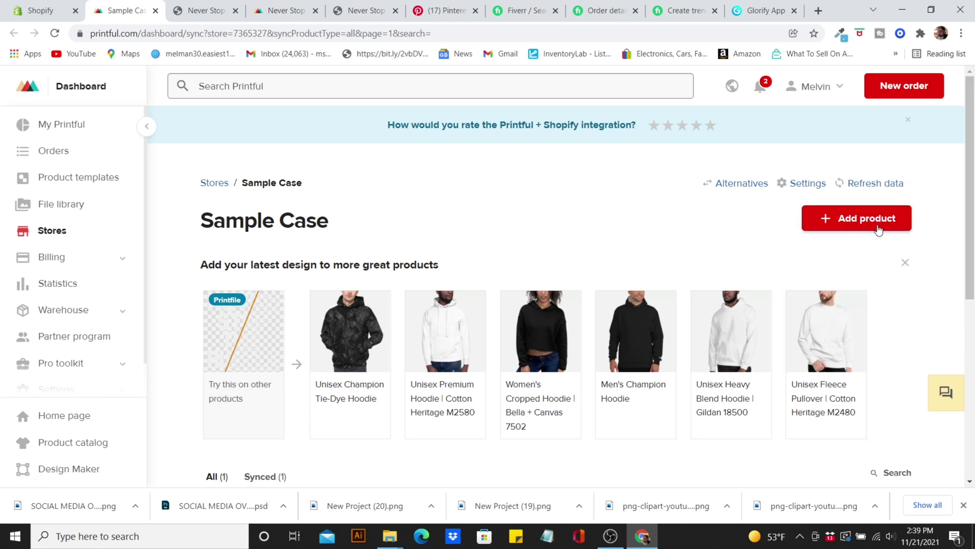
Start adding a new product to the Sample Case store and show the T-shirts for kids and youth.
left_click(874, 218)
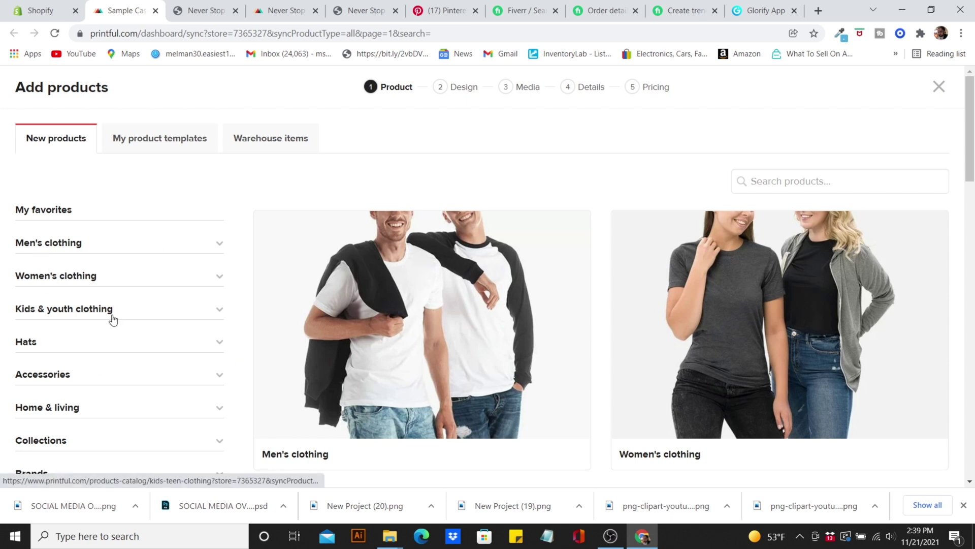
left_click(223, 313)
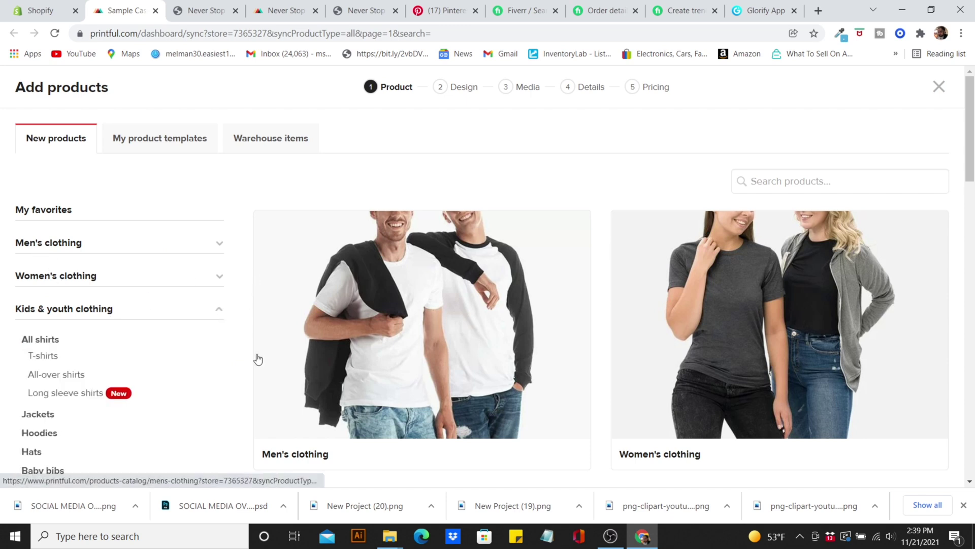
left_click(34, 355)
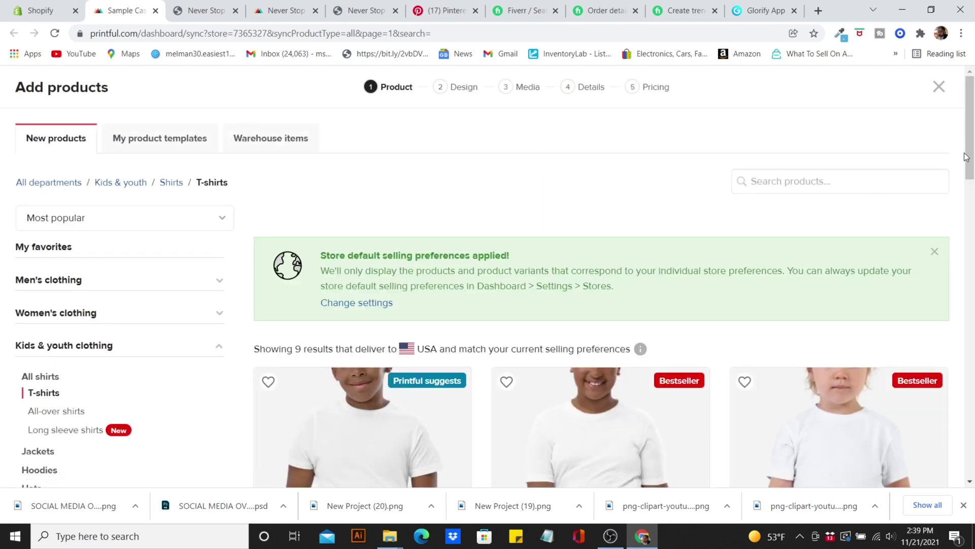
Look over the kids and youth T-shirts, return to the Shopify admin and launch Printful: Print on Demand again.
scroll(500, 309, "down", 5)
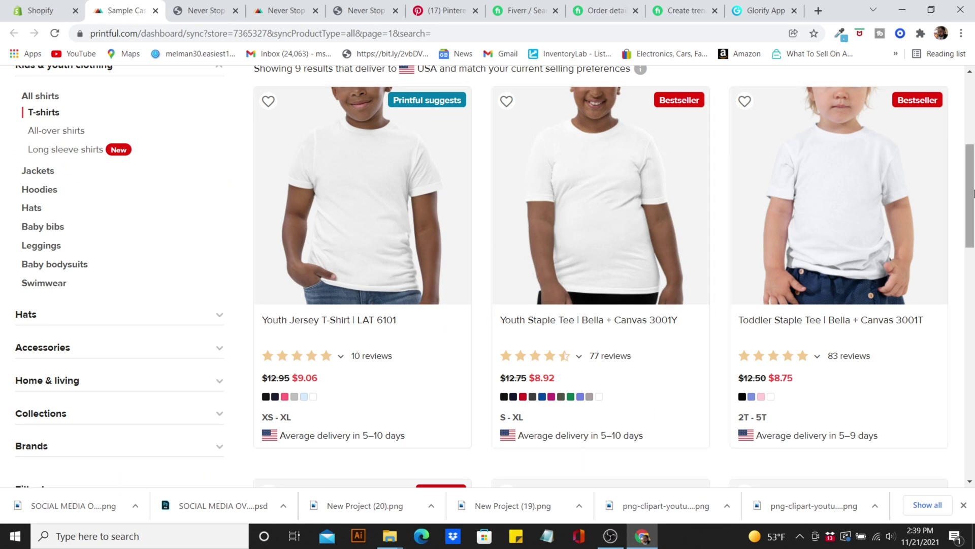
left_click_drag(966, 204, 966, 135)
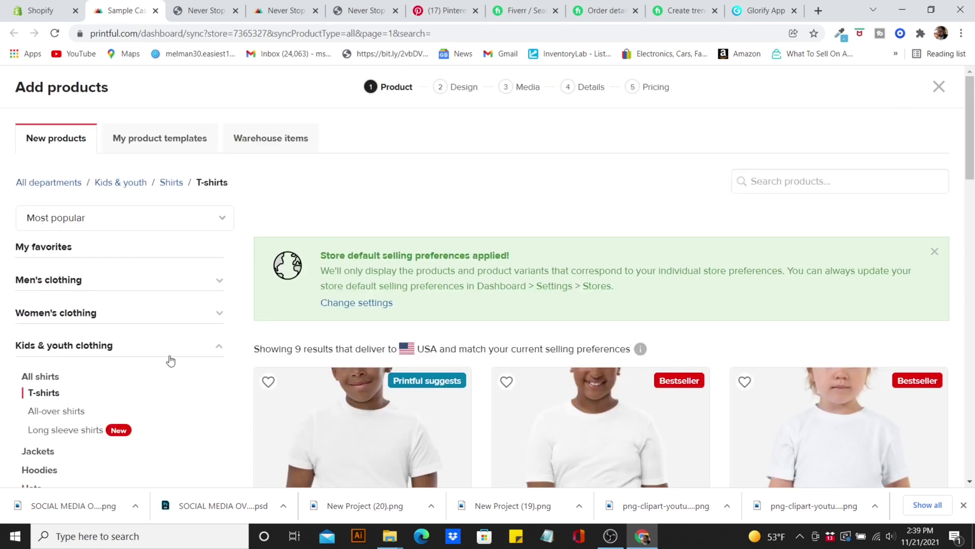
left_click(49, 10)
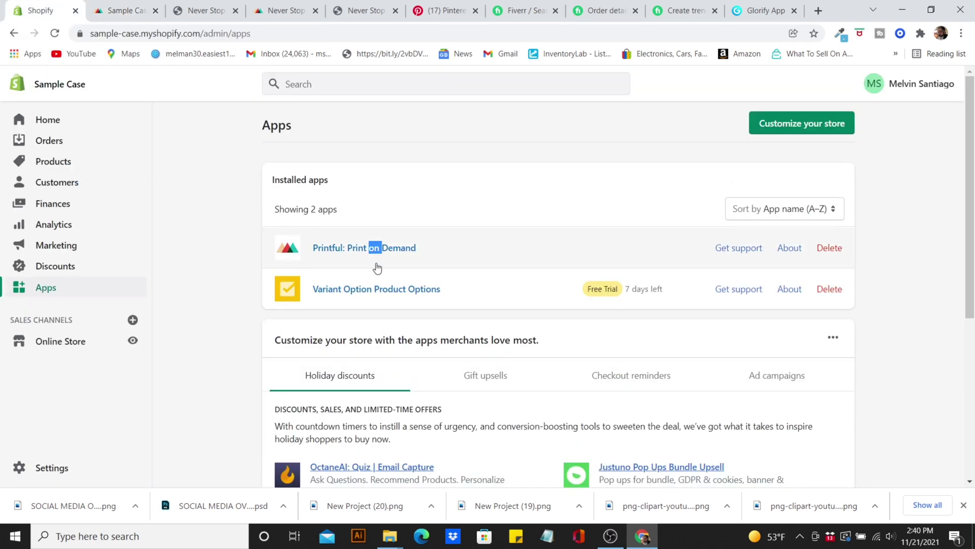
left_click(432, 179)
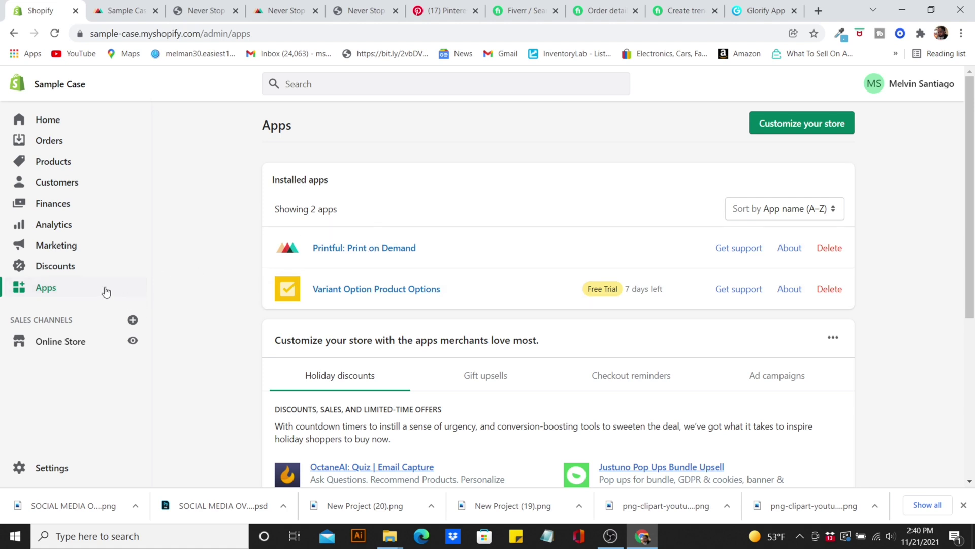
left_click(339, 247)
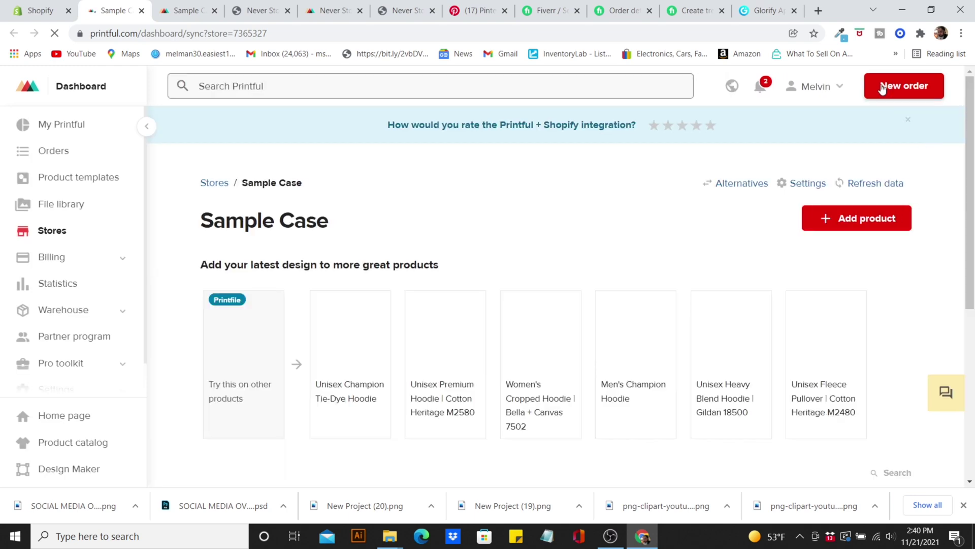
Create a sample order and add the Never Stop The Hustle T-Shirt in size XL from the synced items.
left_click(899, 97)
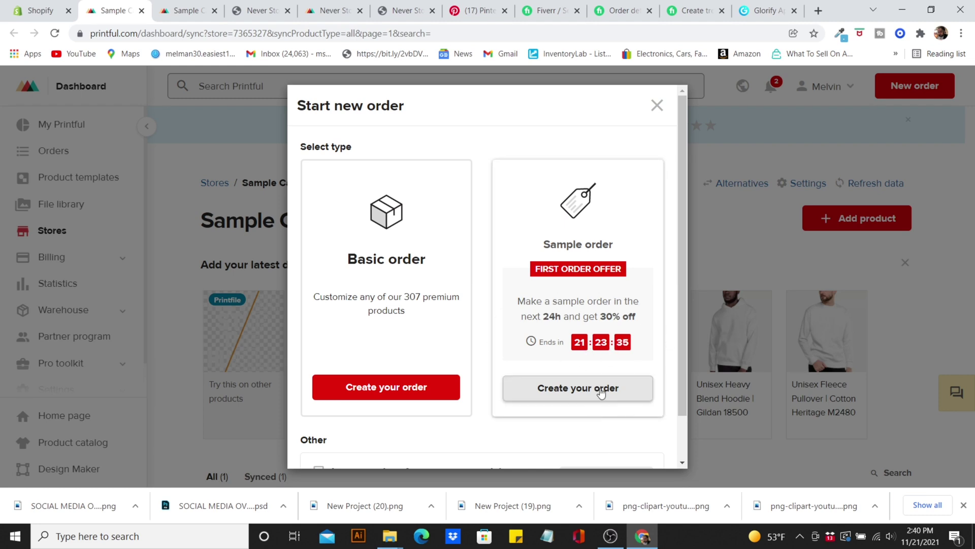
left_click(601, 392)
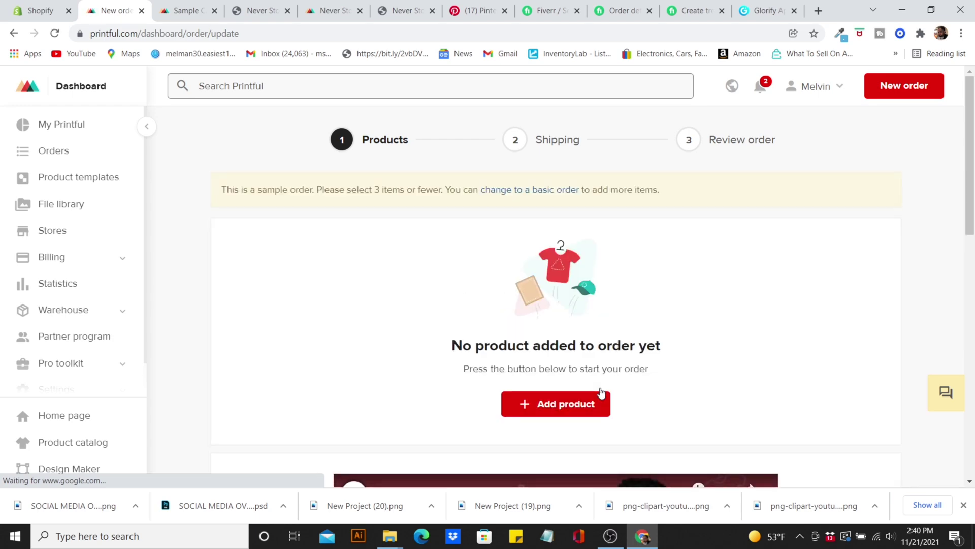
mouse_move(969, 206)
left_mouse_down()
mouse_move(972, 316)
mouse_move(958, 218)
left_mouse_up()
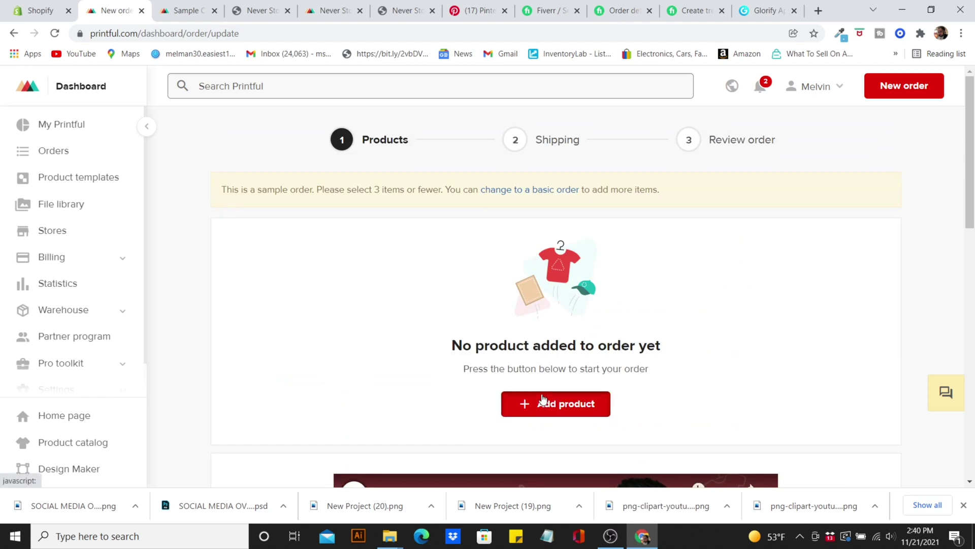
left_click(577, 402)
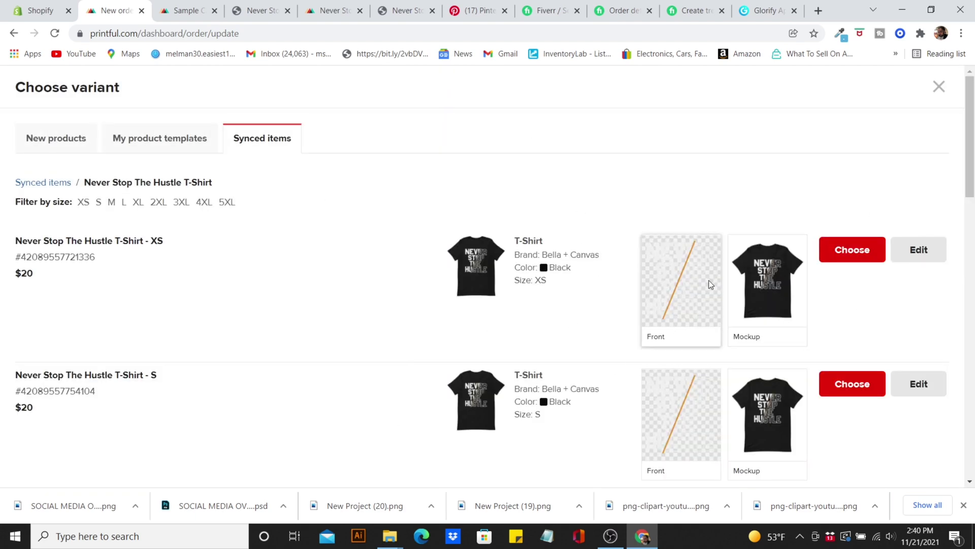
left_click_drag(973, 193, 973, 334)
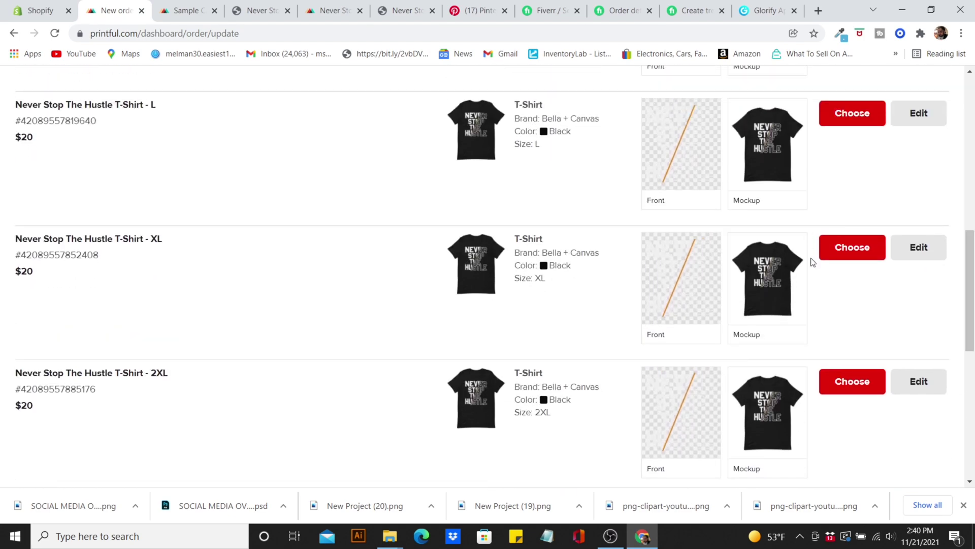
left_click(854, 250)
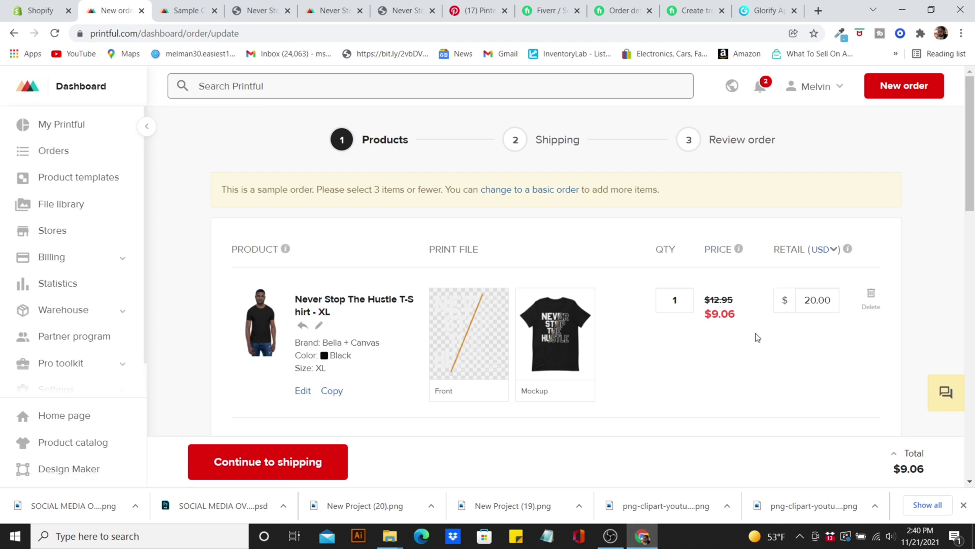
Continue the sample order to shipping and look over the shipping address form down to the shipping calculation.
left_click(325, 448)
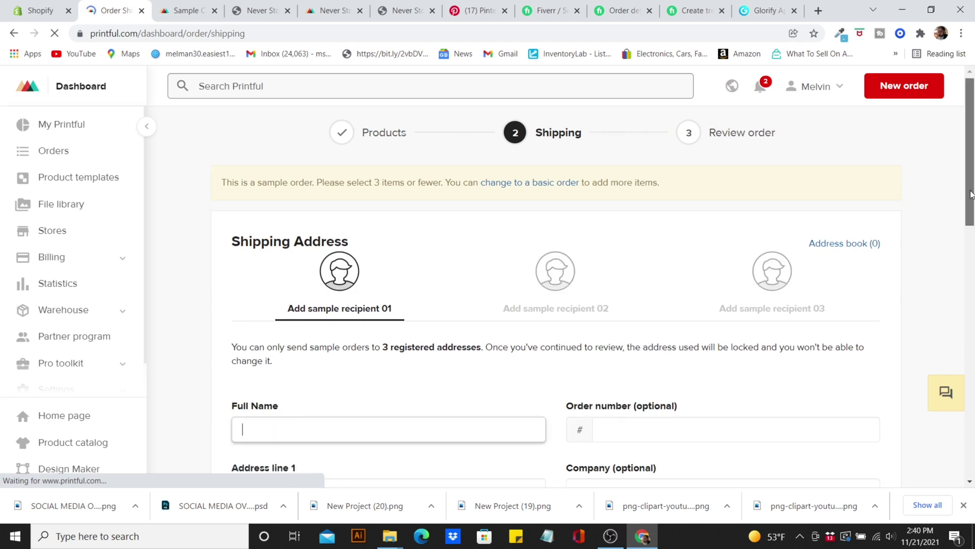
left_click_drag(971, 163, 973, 300)
left_click_drag(972, 259, 972, 363)
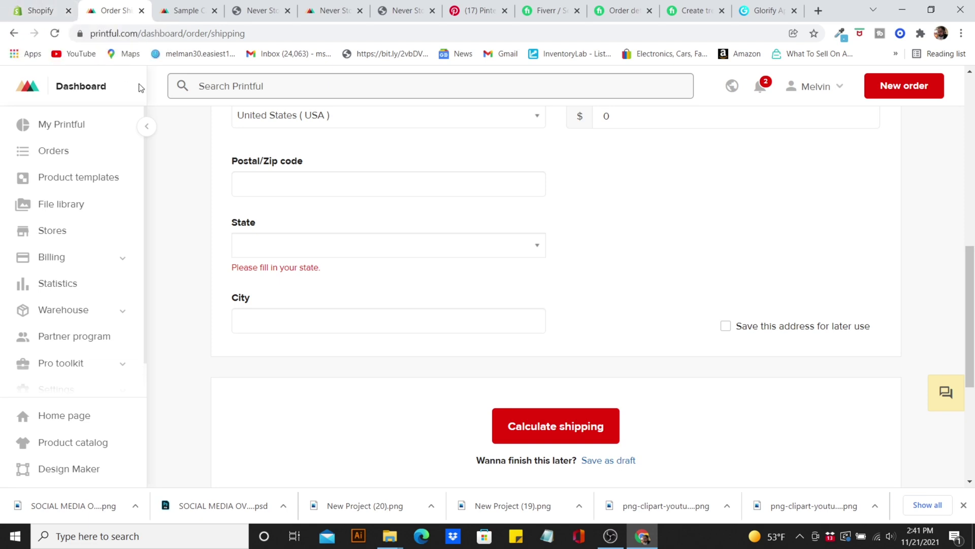
Revisit the Shopify admin, switch to Glorify and check which file types the hero image can be downloaded in.
left_click(44, 14)
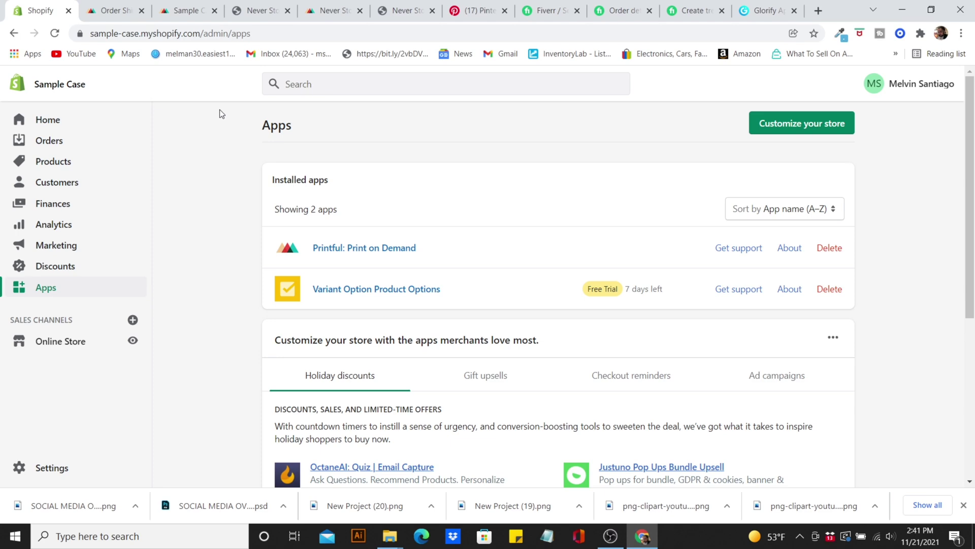
left_click(763, 10)
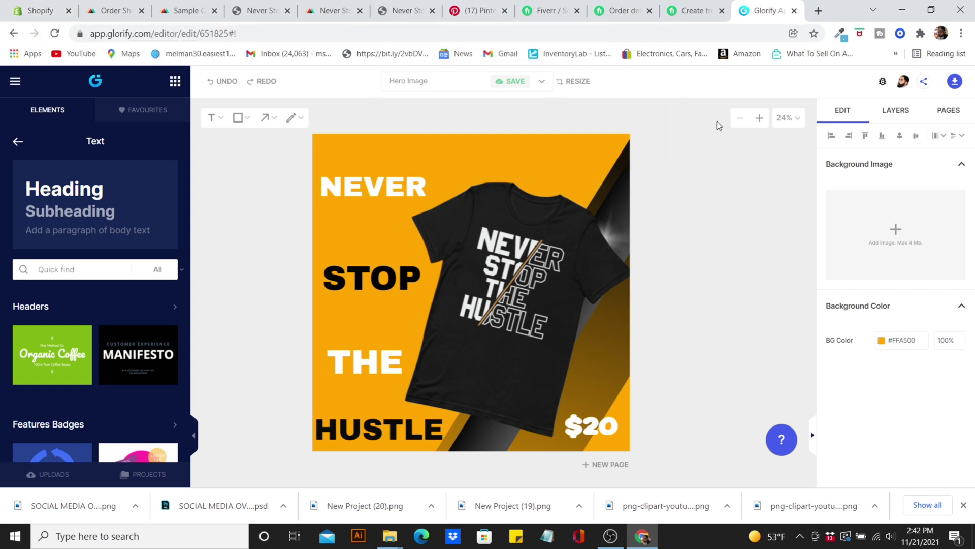
left_click(955, 85)
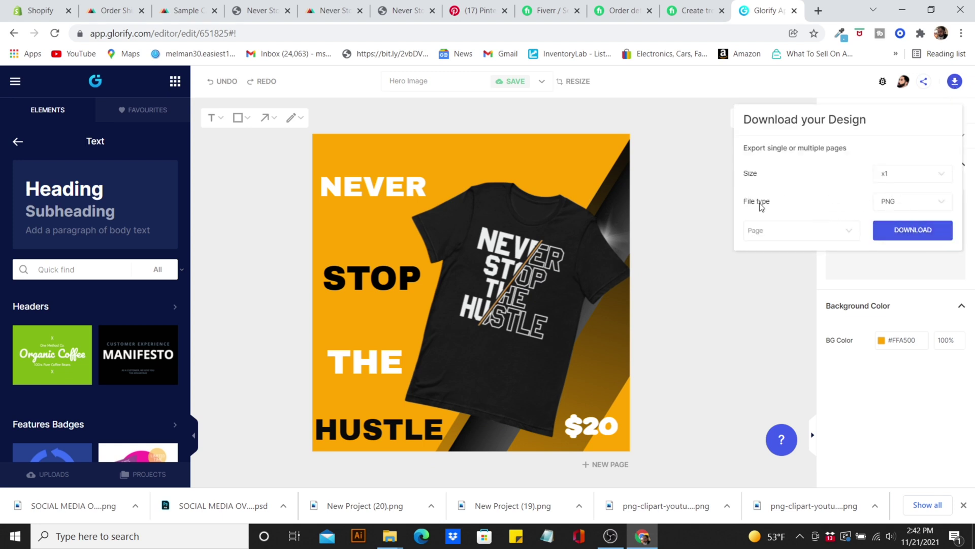
left_click(945, 206)
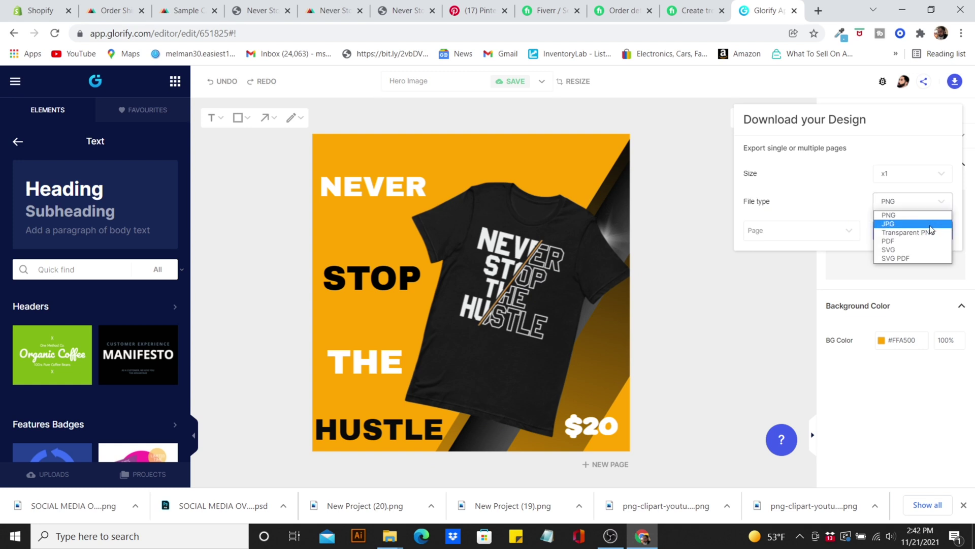
left_click(747, 300)
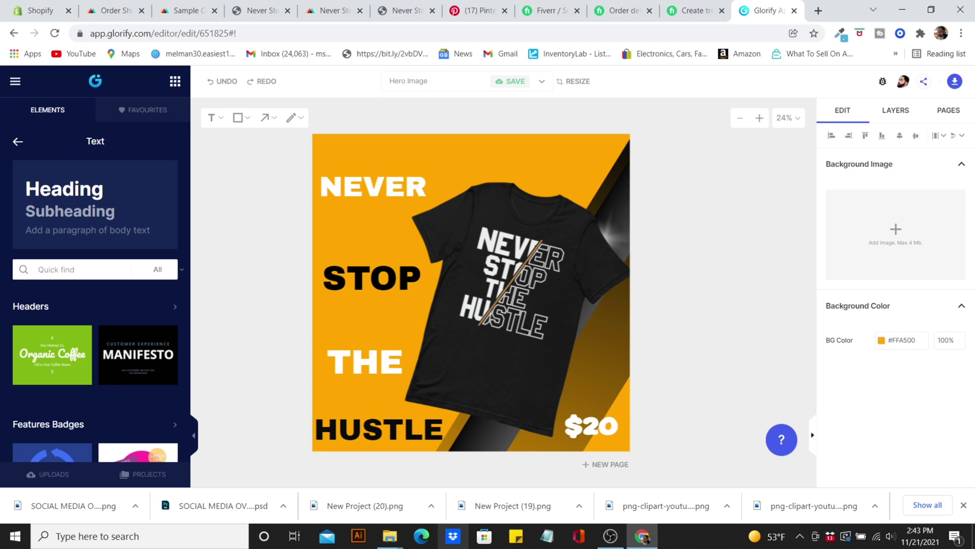
Switch to Pinterest and browse the pins for tshirt design ideas.
left_click(479, 10)
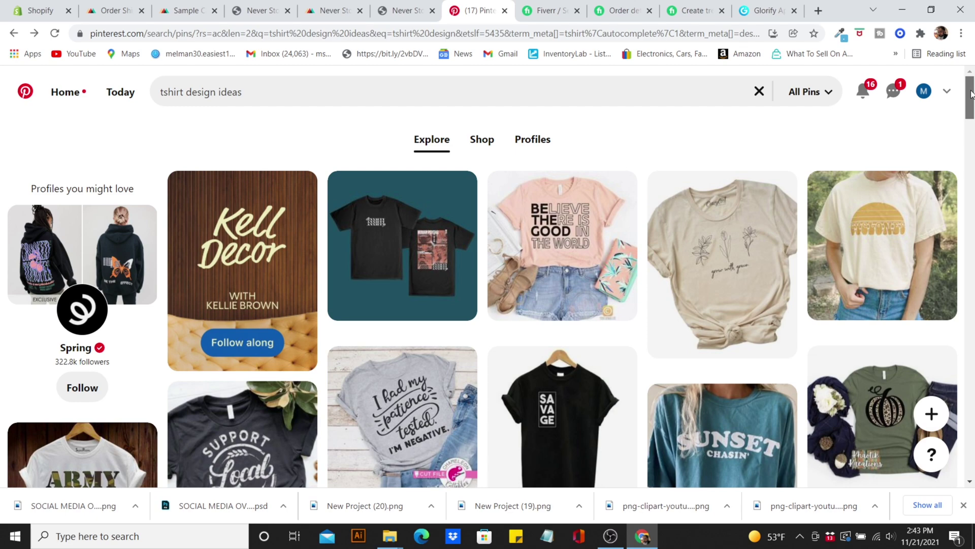
left_click_drag(970, 94, 973, 204)
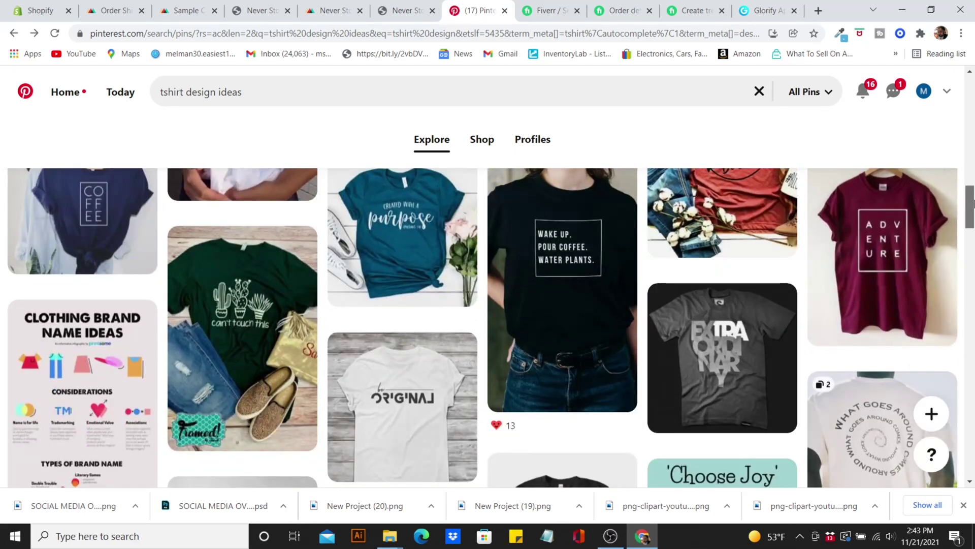
Launch Printful from the Shopify admin, start adding a product to the Sample Case store and show the men's T-shirts.
left_click(28, 15)
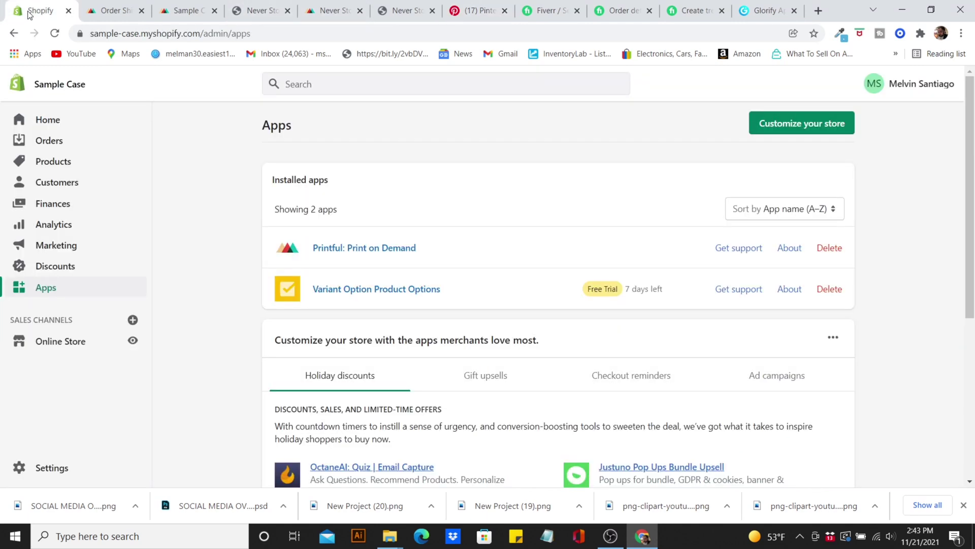
left_click(361, 251)
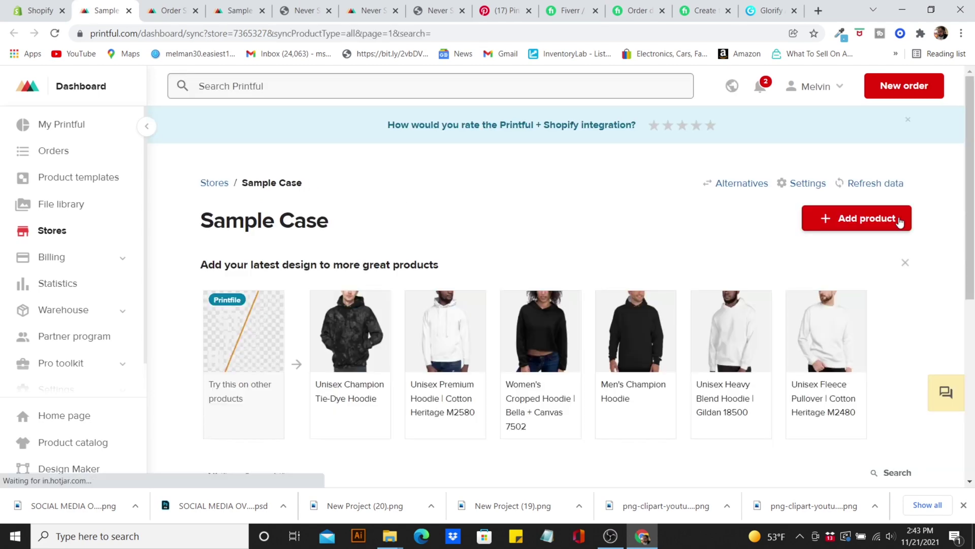
left_click(895, 221)
left_click(162, 254)
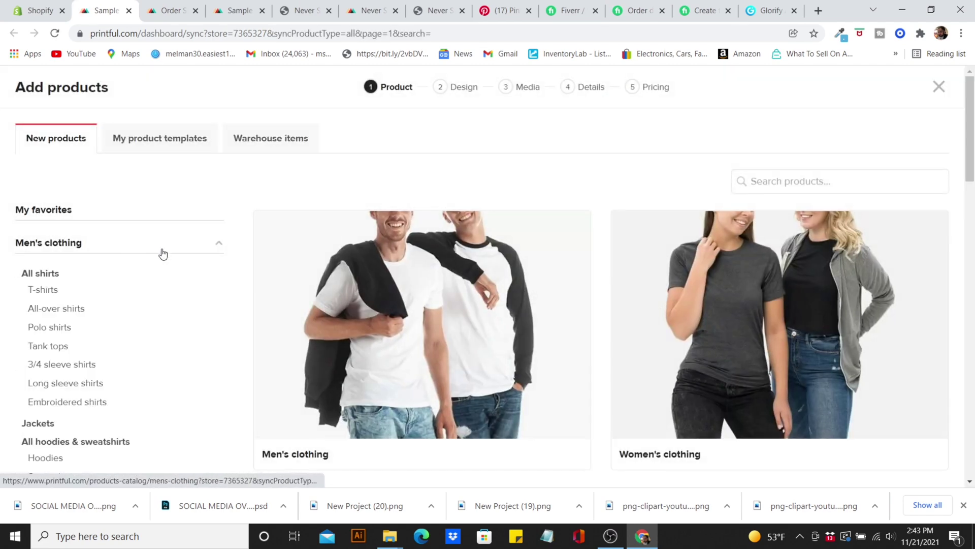
left_click(40, 289)
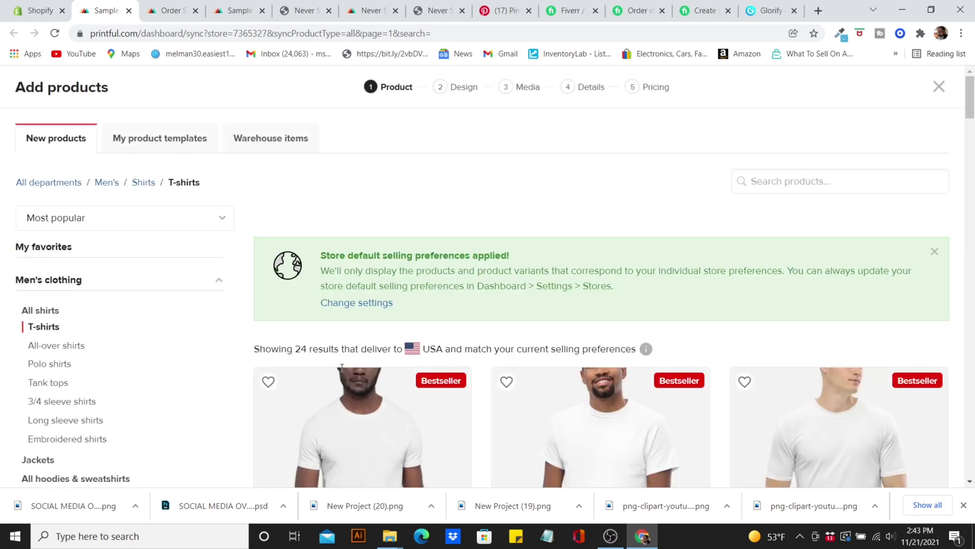
Choose the Unisex Staple T-Shirt | Bella + Canvas 3001 and look over its color, size and design options.
left_click(410, 431)
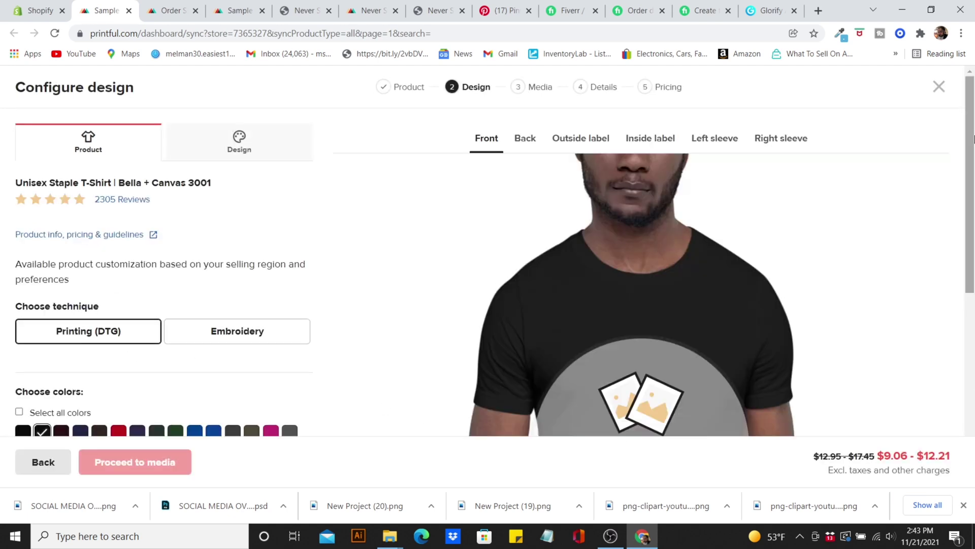
left_click_drag(971, 148, 946, 338)
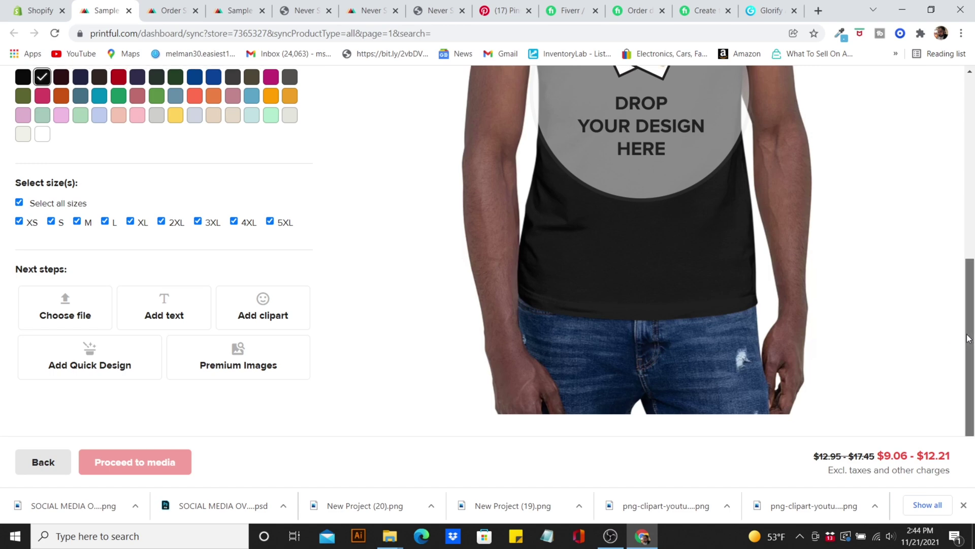
left_click_drag(969, 338, 973, 220)
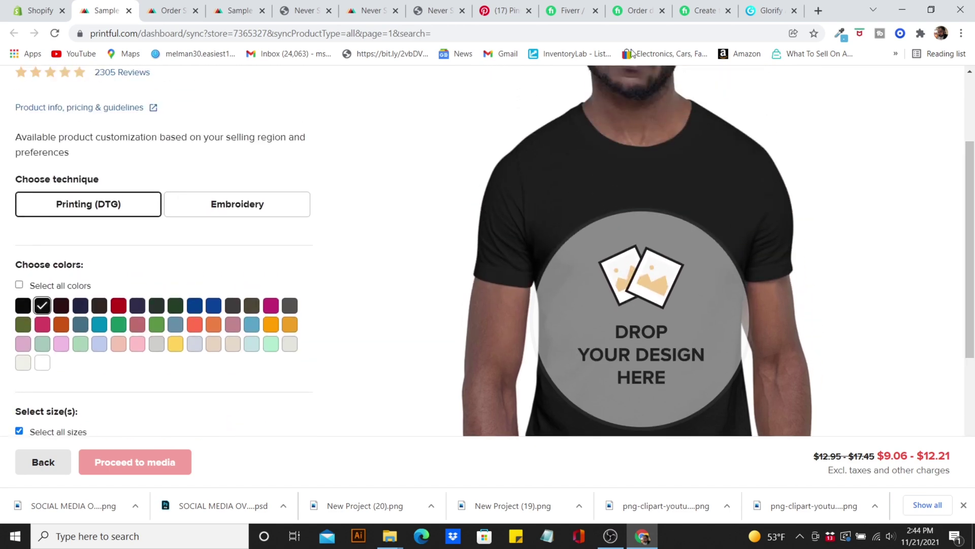
Switch to the Fiverr t shirt designs search and limit the budget to a minimum and maximum of $20.
left_click(564, 10)
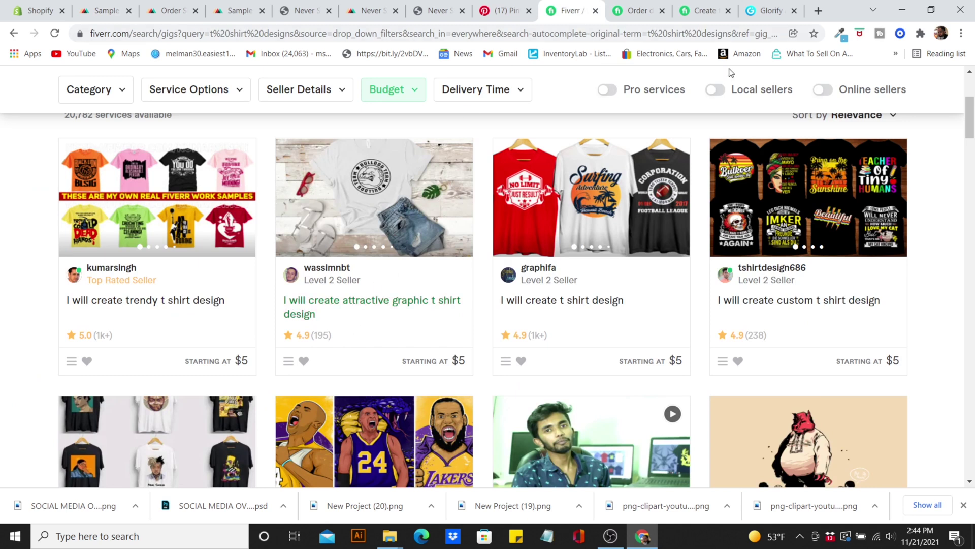
left_click(390, 102)
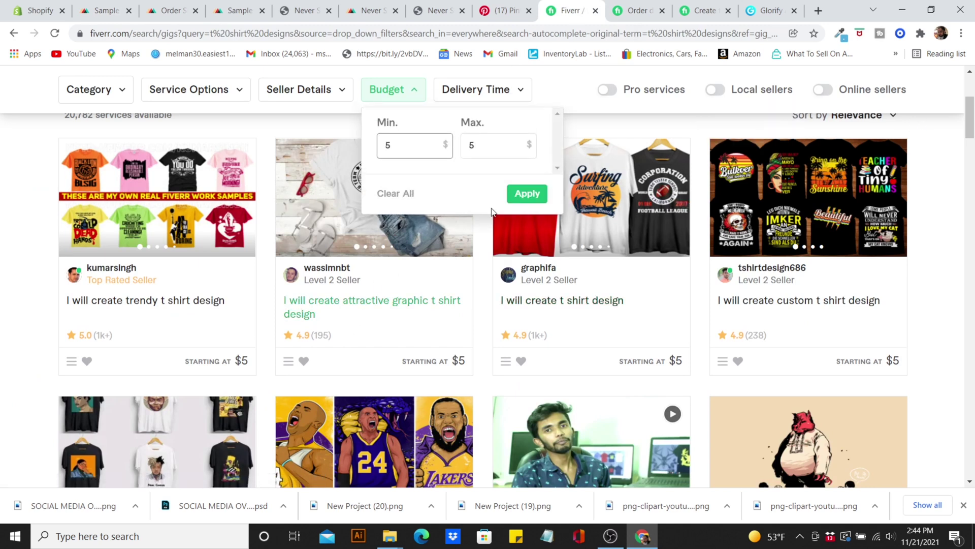
left_click(403, 143)
key("BackSpace")
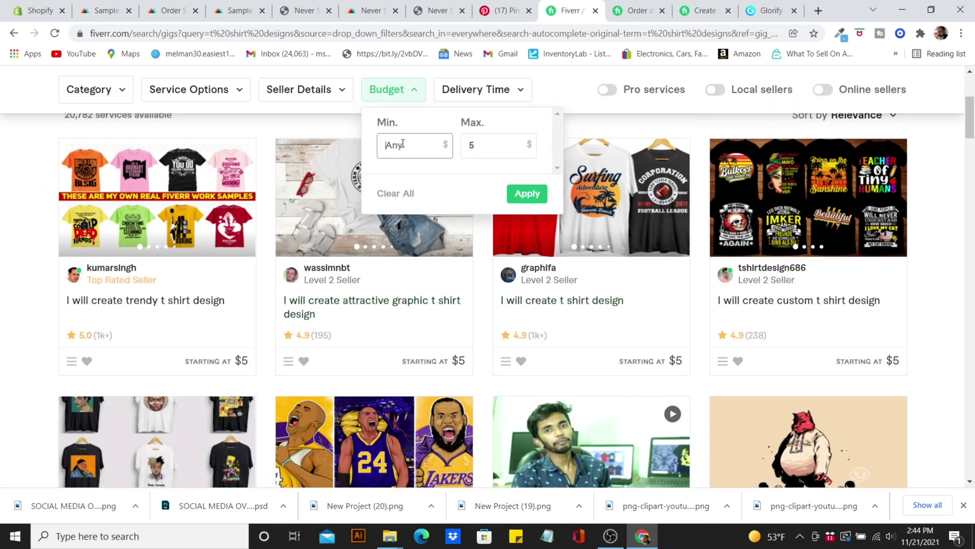
type("20")
left_click(484, 148)
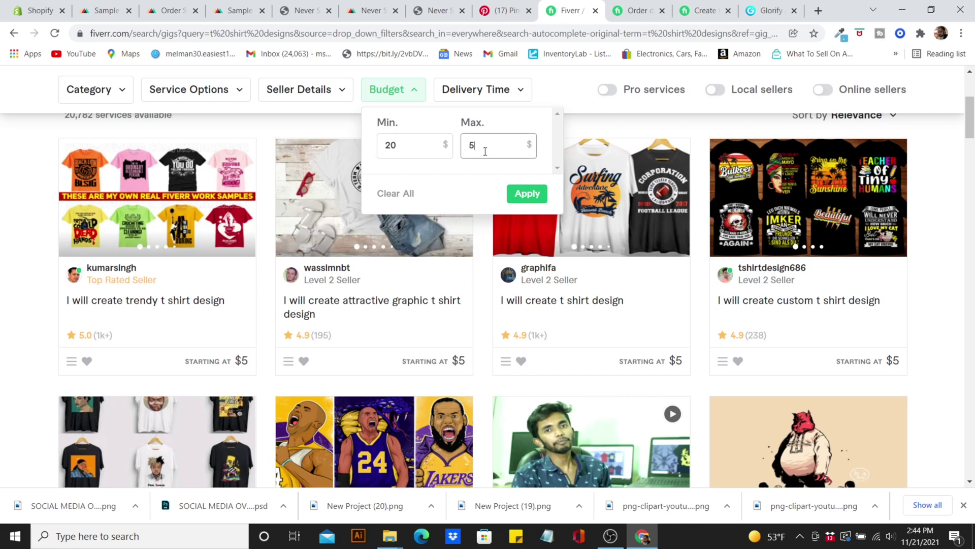
key("BackSpace")
type("20")
left_click(528, 196)
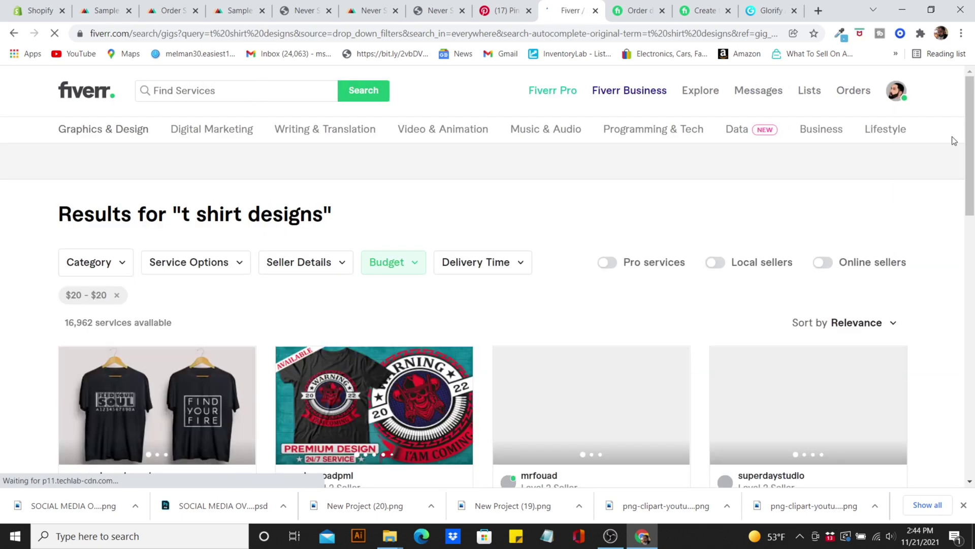
Look over the filtered T-shirt design gigs and reopen the budget filter with its minimum amount selected.
left_click_drag(971, 110, 974, 146)
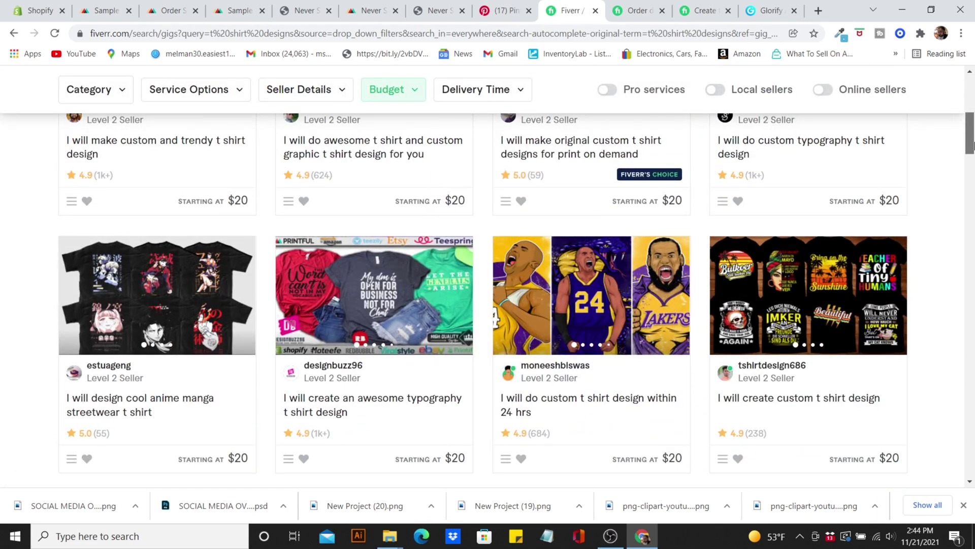
left_click_drag(974, 146, 973, 100)
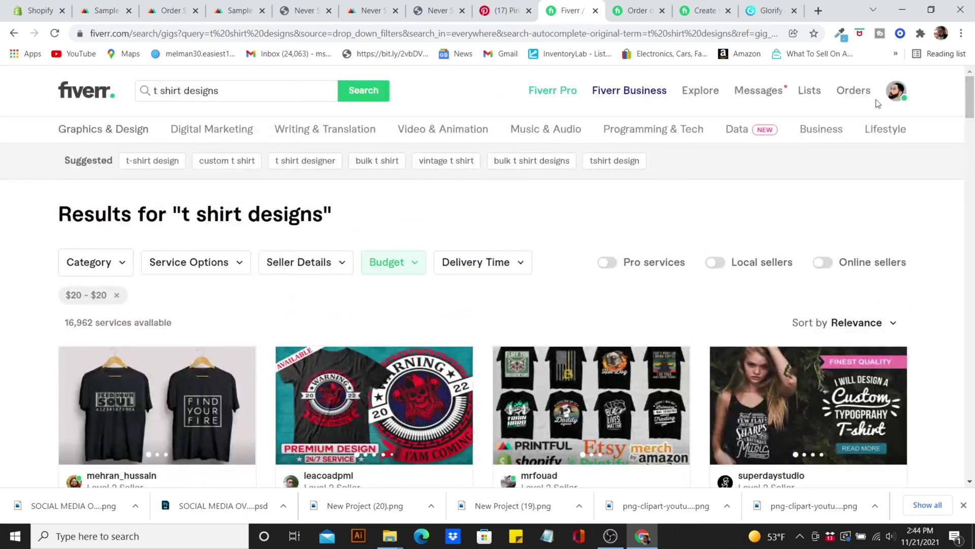
left_click(409, 265)
left_click(404, 314)
double_click(405, 315)
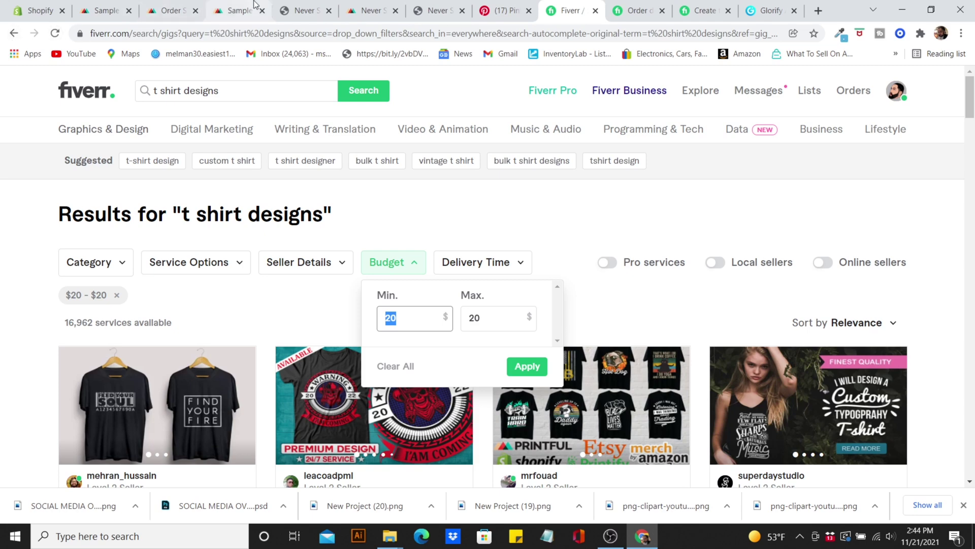
View the Never Stop The Hustle T-Shirt page in the storefront, and return to the Printful shirt design setup.
left_click(304, 10)
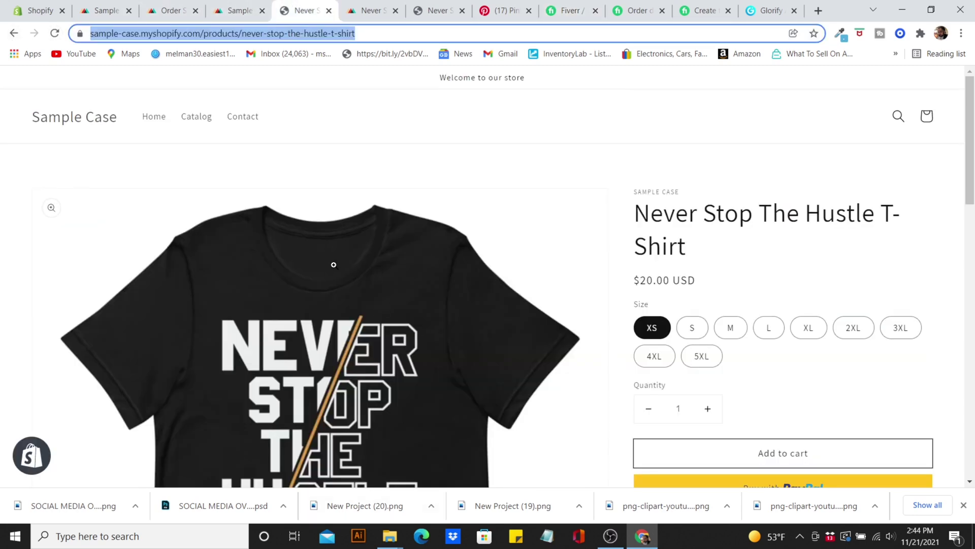
mouse_move(967, 173)
left_mouse_down()
mouse_move(966, 213)
mouse_move(967, 170)
left_mouse_up()
left_click(44, 9)
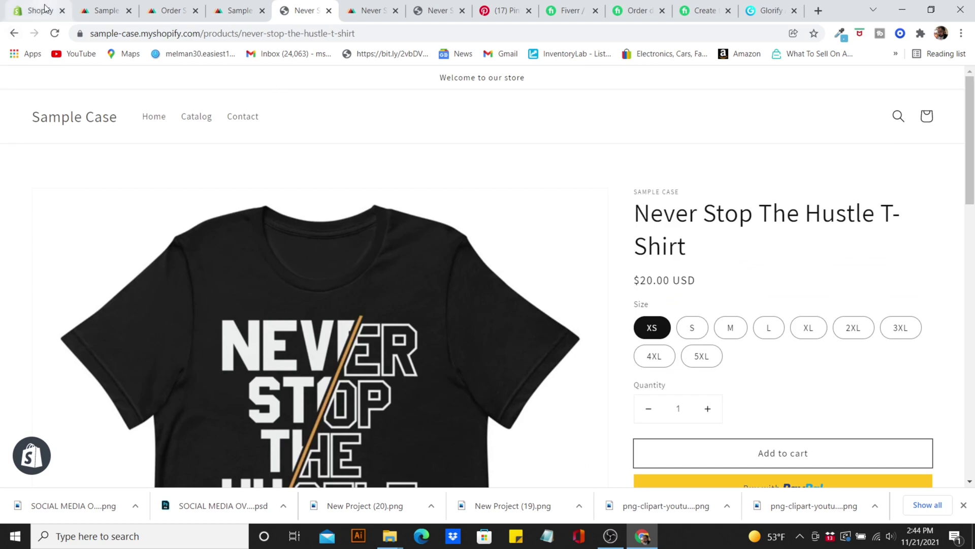
left_click(115, 14)
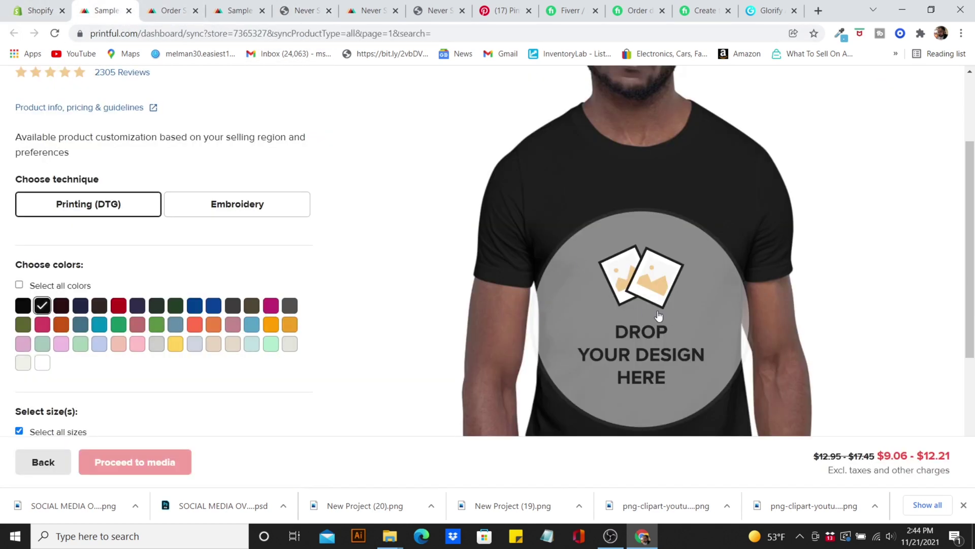
Upload the Everyday Is A Hustle Get Up And Get It Design from the New Era Gears-T-Designs folder and place it on the black shirt.
left_click(634, 319)
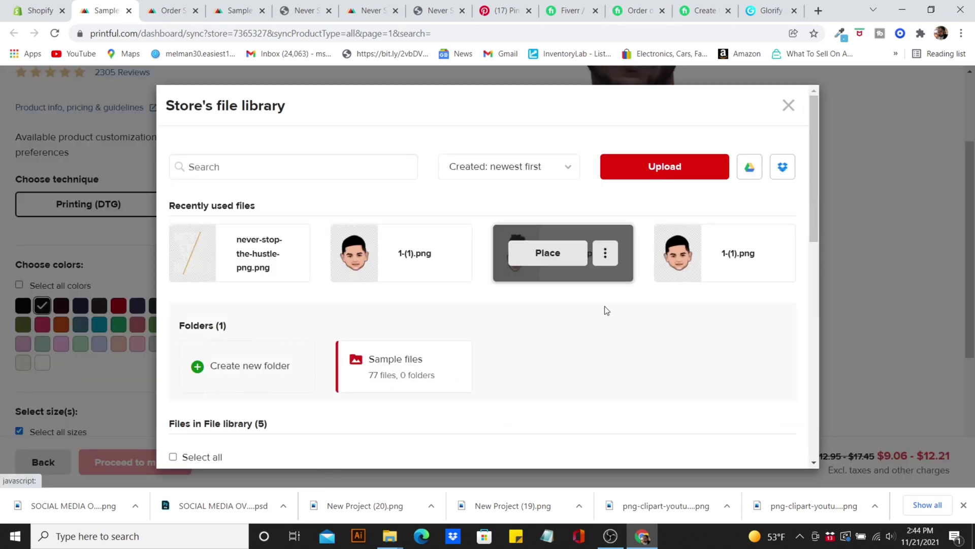
left_click(656, 175)
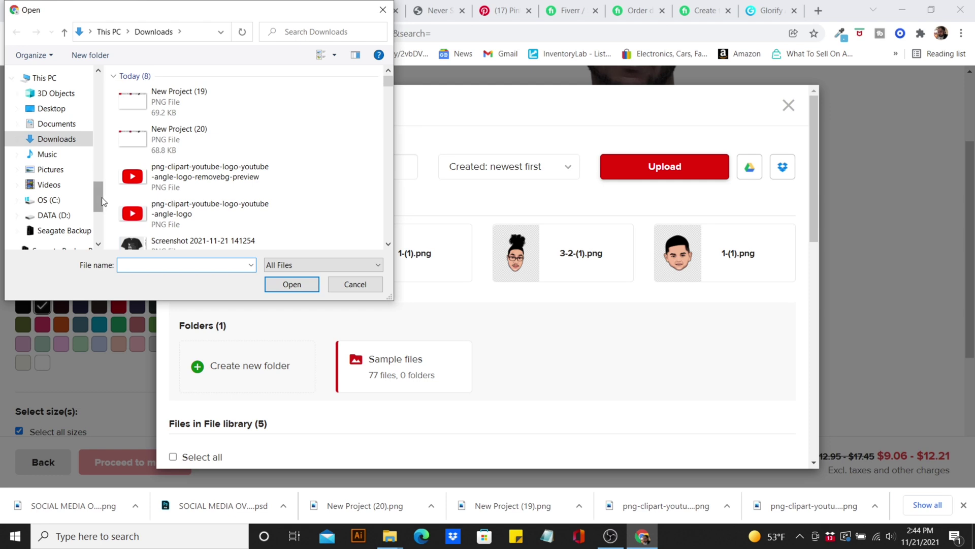
left_click_drag(99, 197, 99, 143)
left_click(66, 149)
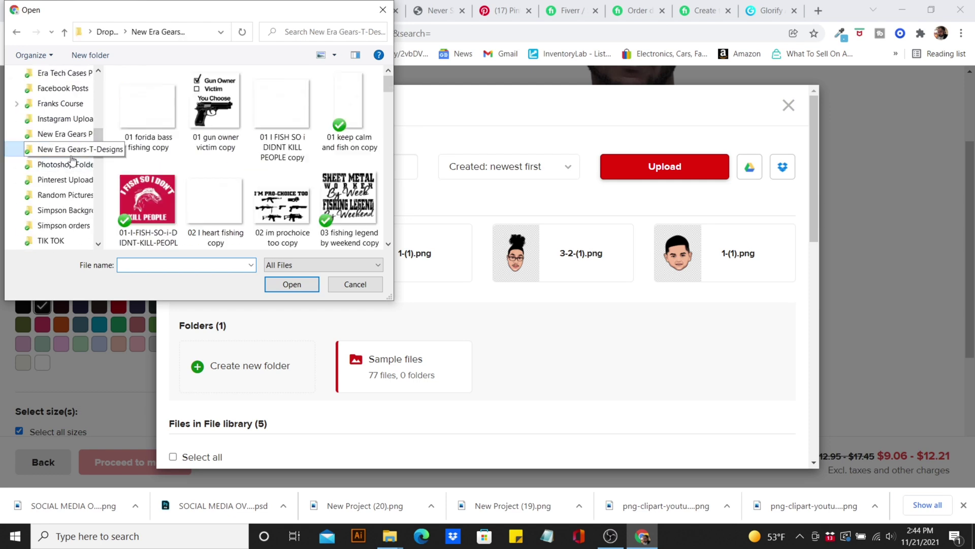
left_click_drag(386, 82, 396, 154)
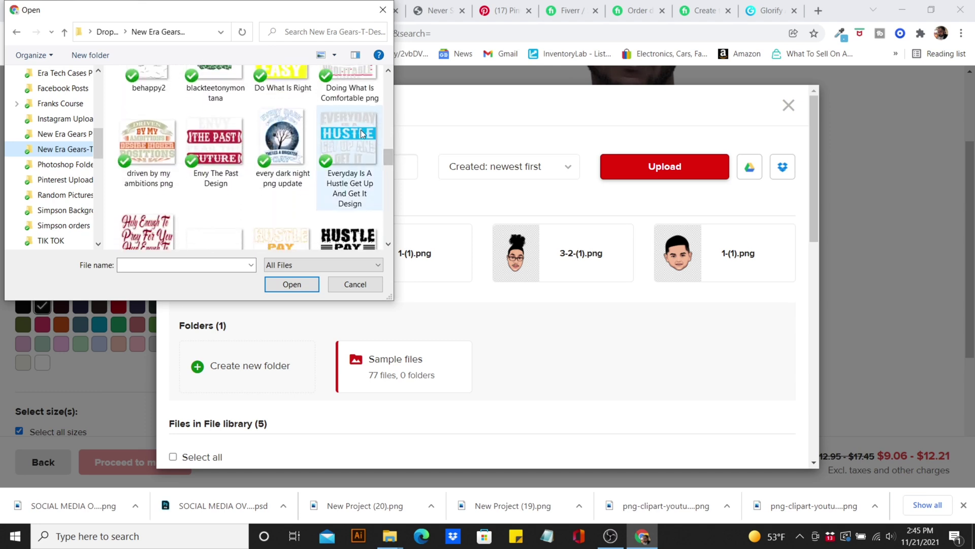
left_click(359, 145)
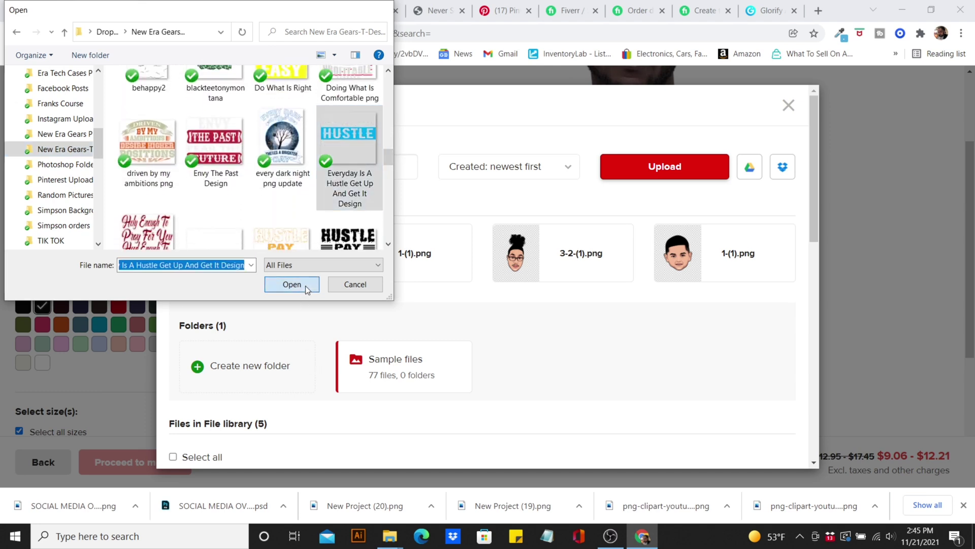
left_click(306, 285)
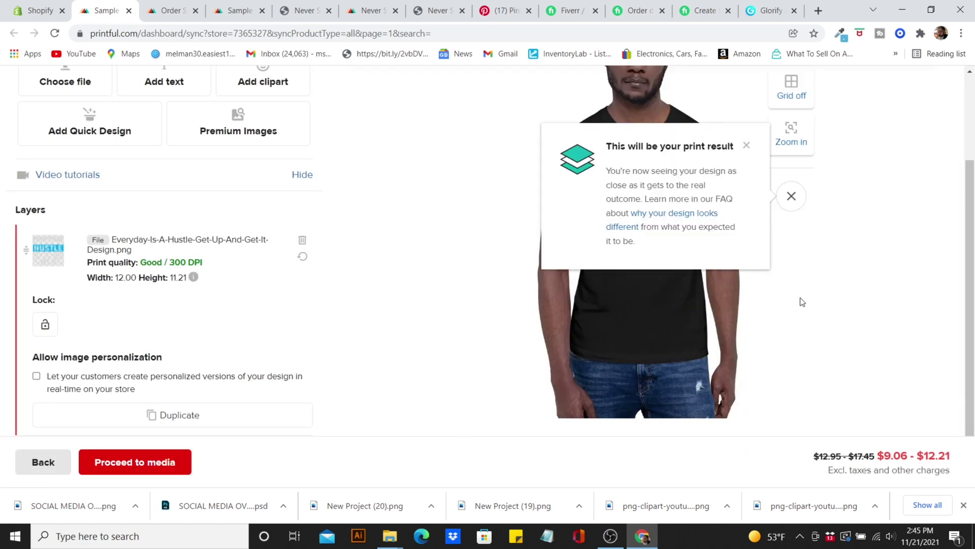
Proceed to the media stage and look through the available mockup styles for the Hustle shirt.
left_click(175, 460)
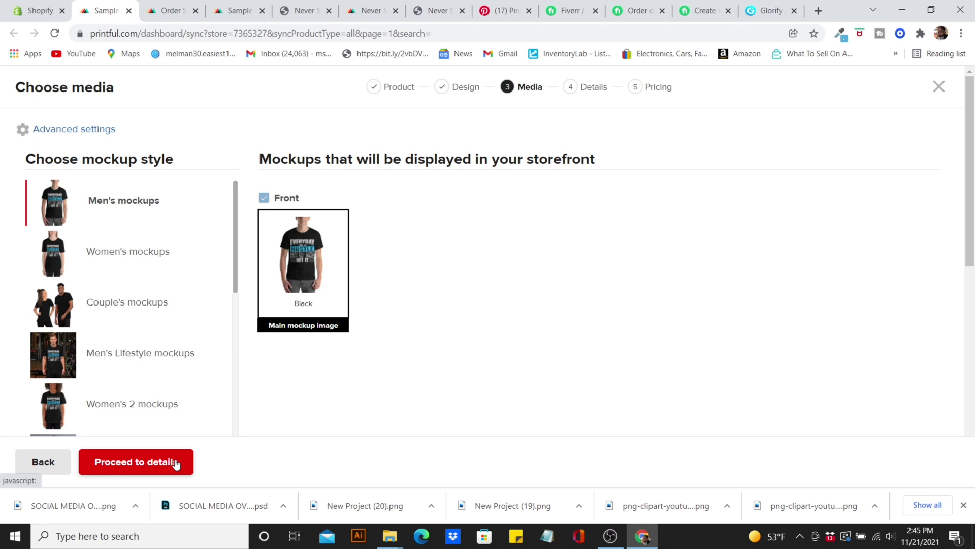
left_click_drag(236, 255, 222, 453)
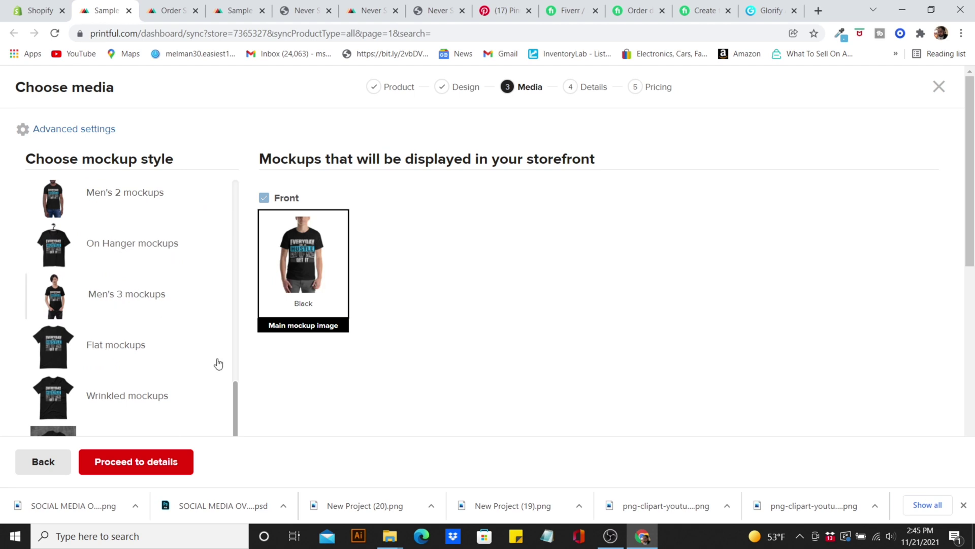
mouse_move(238, 391)
left_mouse_down()
mouse_move(234, 413)
mouse_move(238, 375)
left_mouse_up()
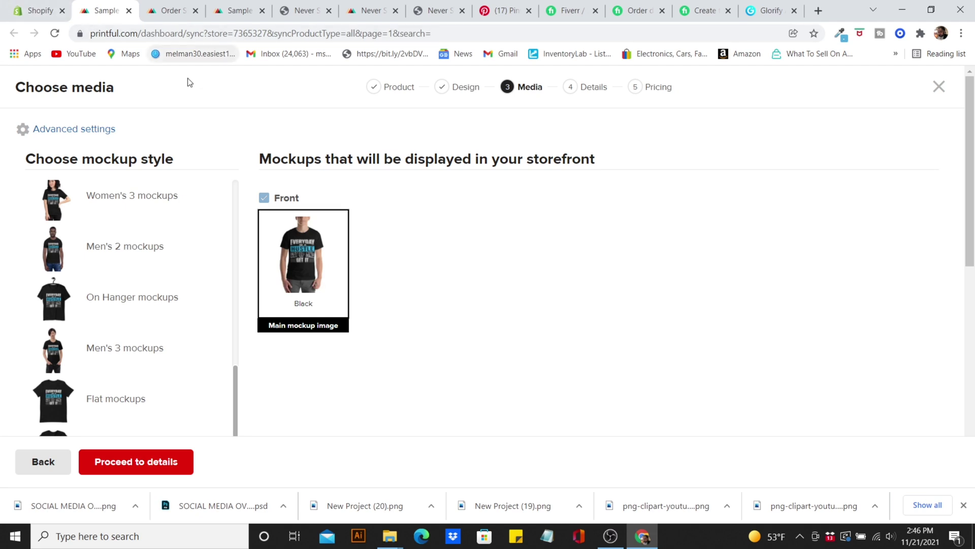
Switch to the Printful sample order page and load google.com in its place.
left_click(175, 10)
left_click(192, 34)
left_click(194, 39)
type("Grder/shipping")
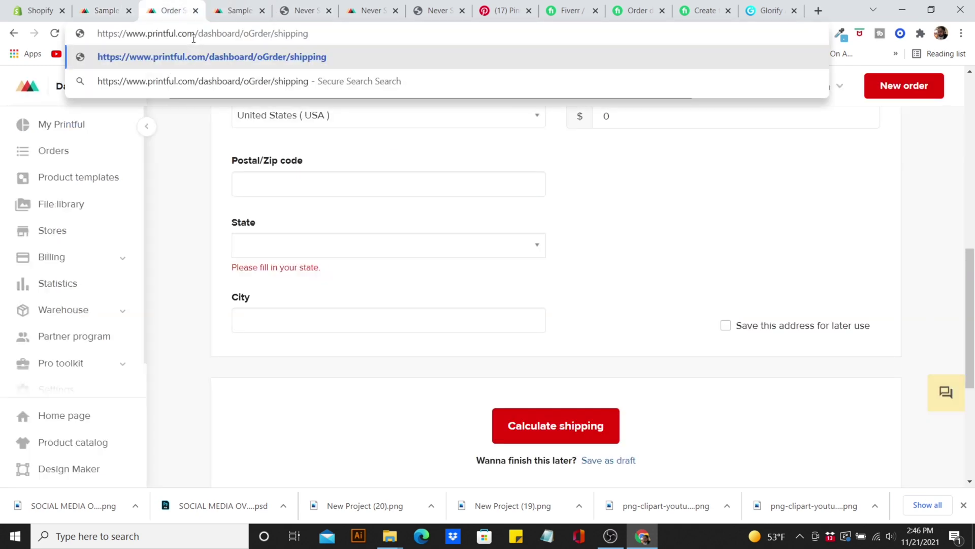
key("ctrl+a")
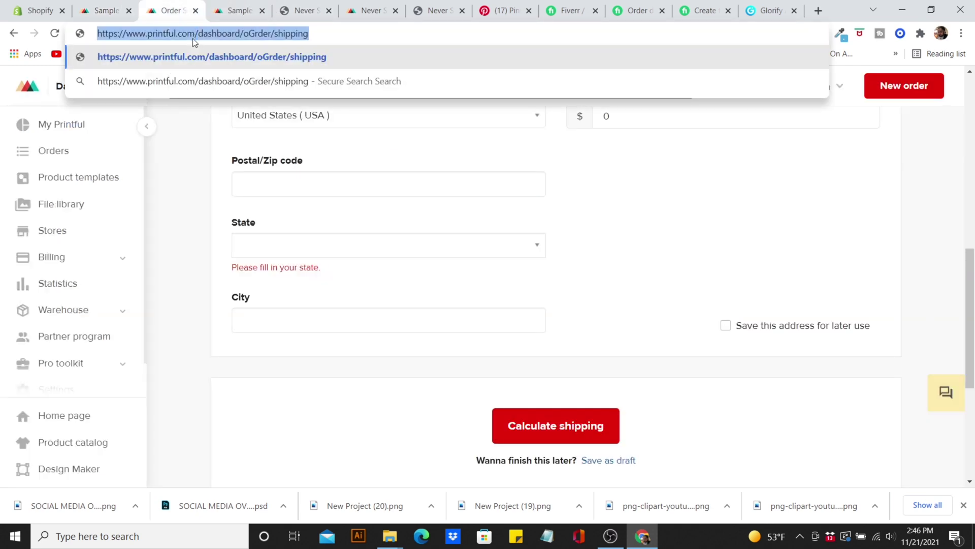
type("GOO")
key("Return")
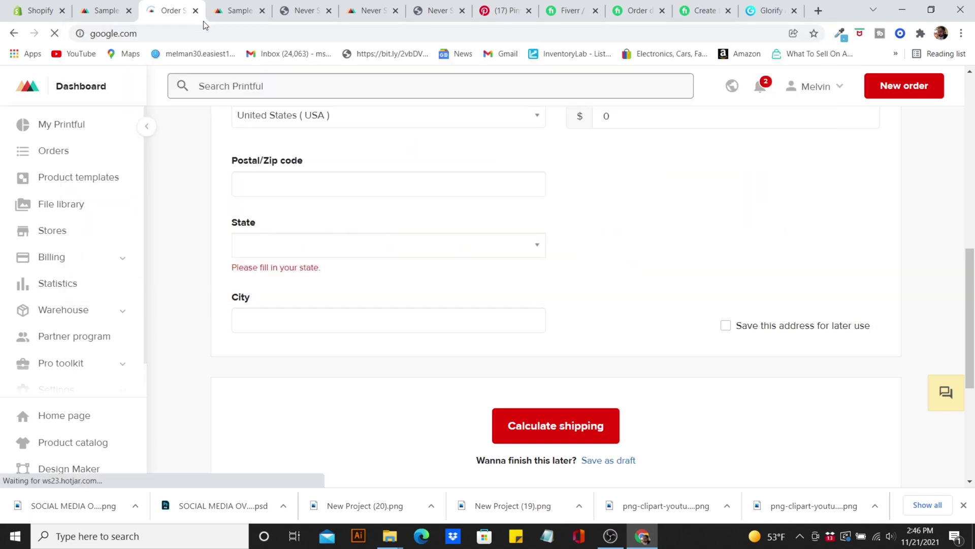
Search Google for placeit and open the Placeit.net website.
type("PLA")
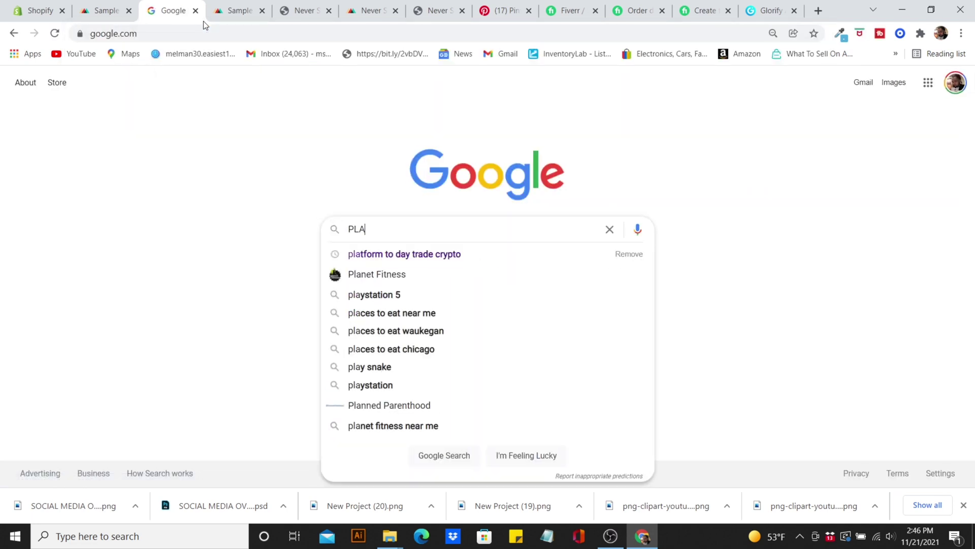
type("CE")
key("BackSpace")
key("BackSpace")
key("BackSpace")
key("BackSpace")
key("BackSpace")
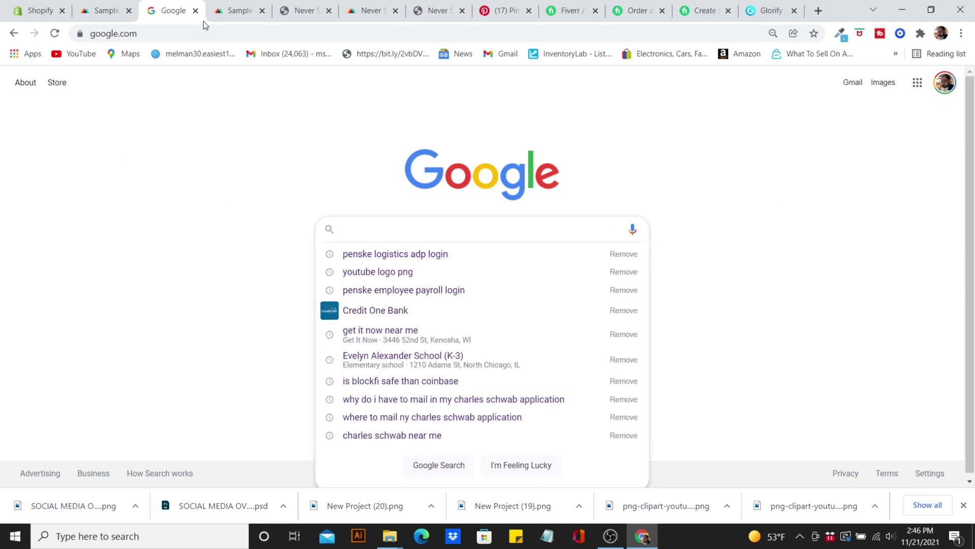
type("placit")
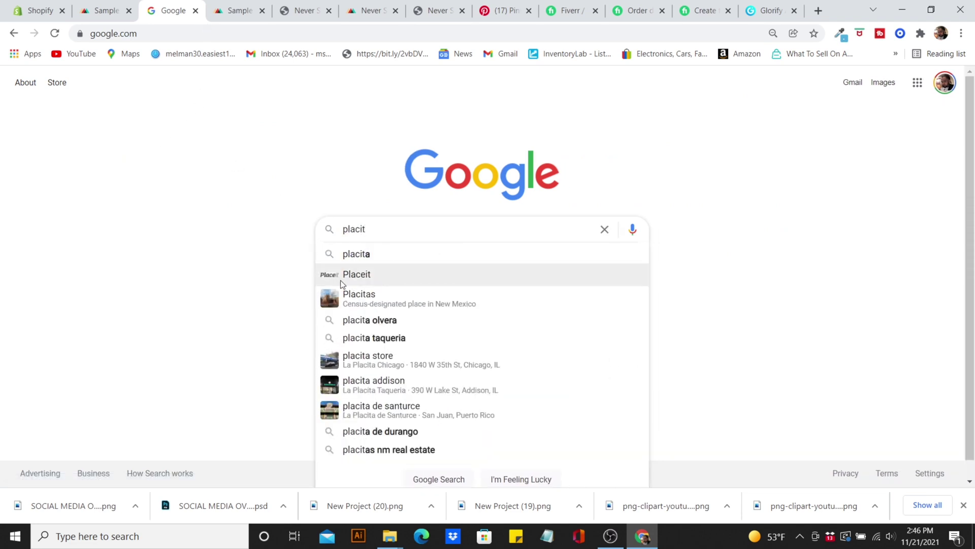
left_click(367, 279)
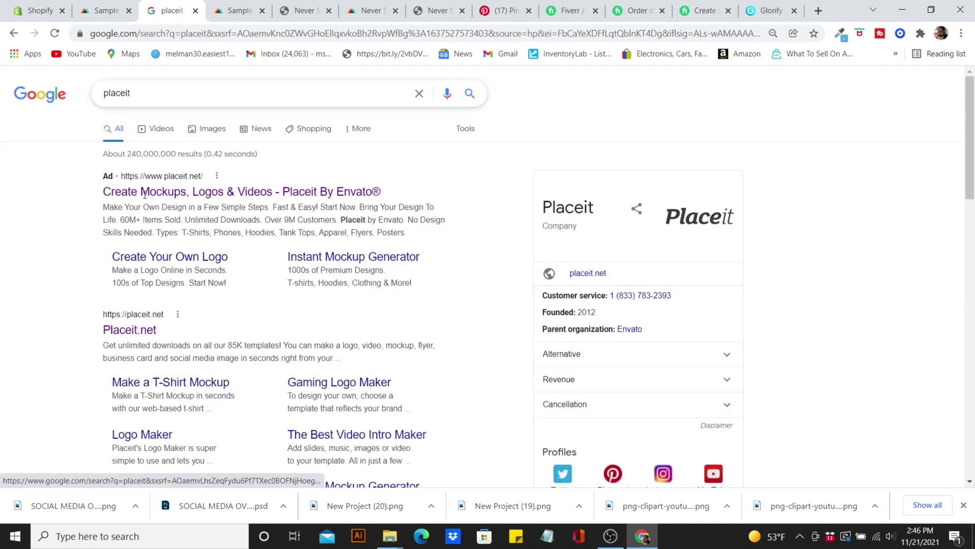
left_click(146, 333)
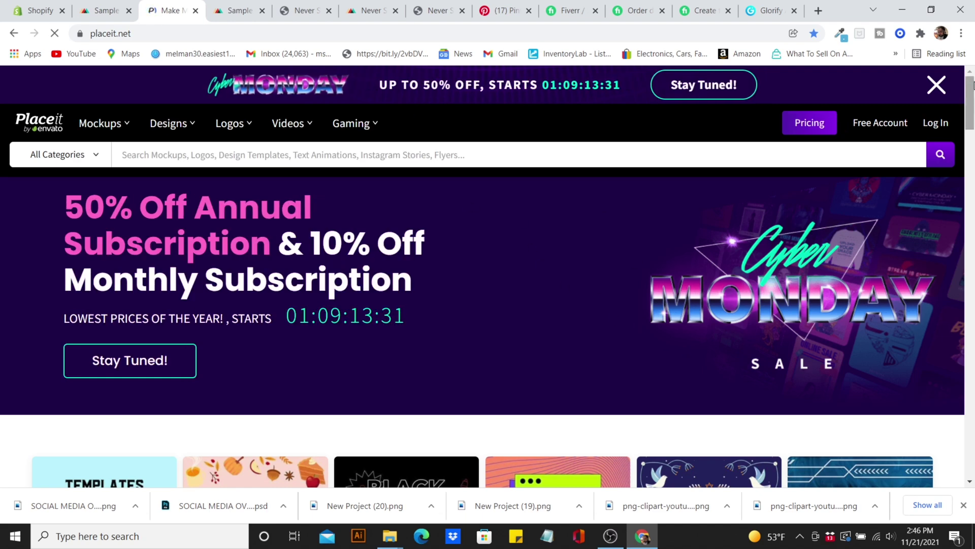
Browse Placeit's apparel T-shirt mockups and open the template featuring a young woman resting.
mouse_move(971, 98)
left_mouse_down()
mouse_move(971, 111)
mouse_move(971, 97)
left_mouse_up()
left_click(974, 143)
left_click_drag(973, 143, 974, 101)
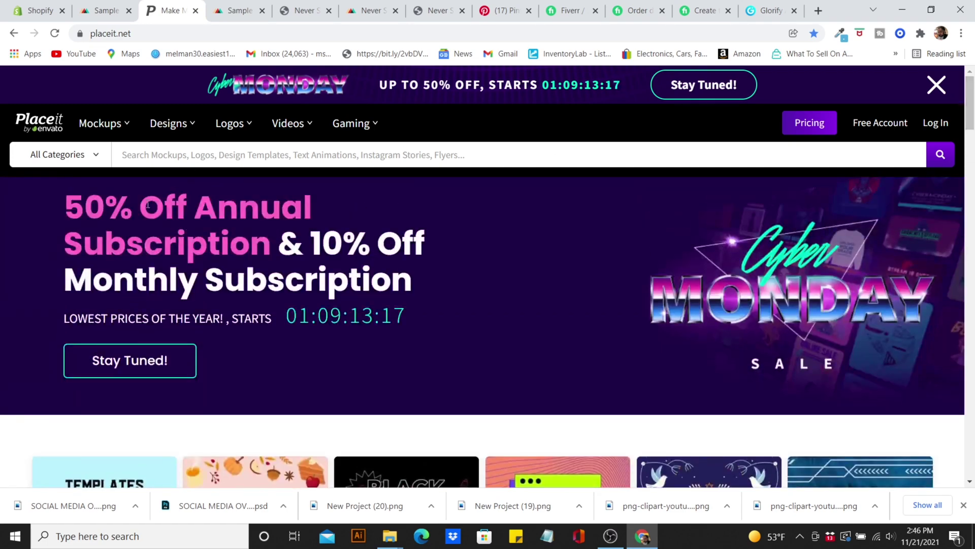
mouse_move(93, 133)
mouse_move(120, 184)
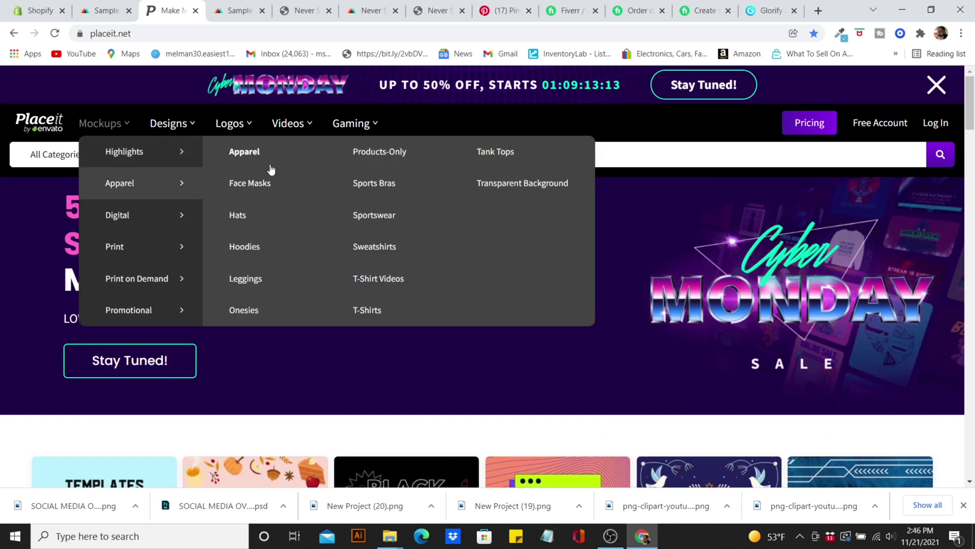
left_click(378, 311)
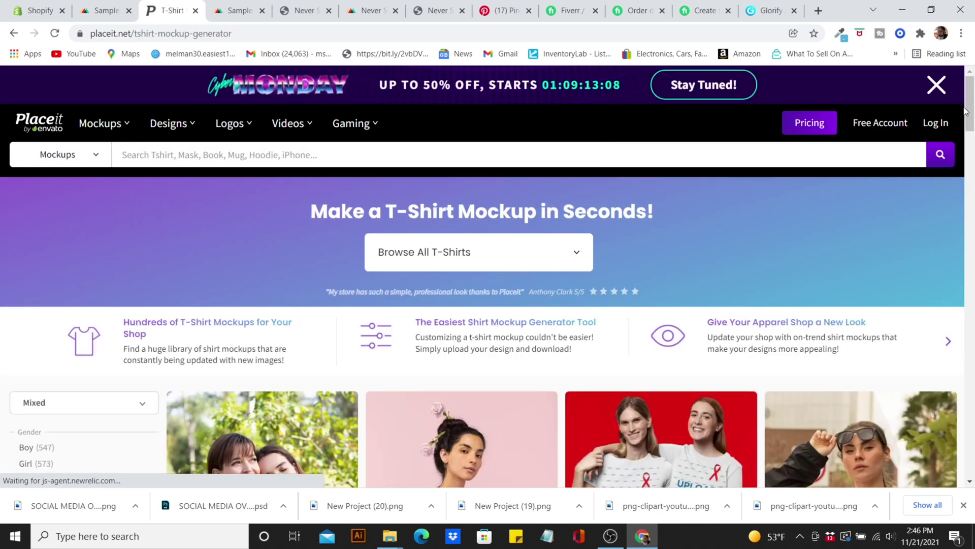
left_click_drag(969, 113, 974, 272)
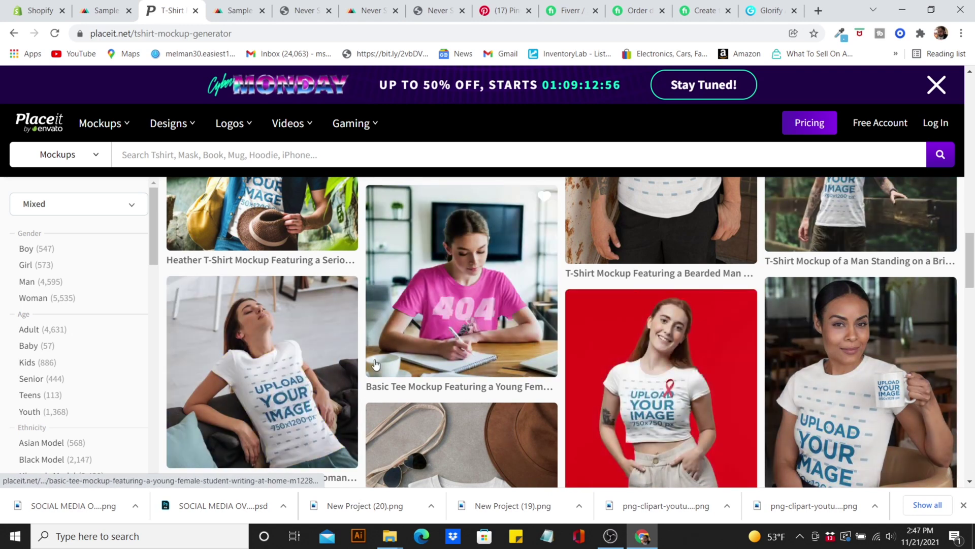
left_click(280, 392)
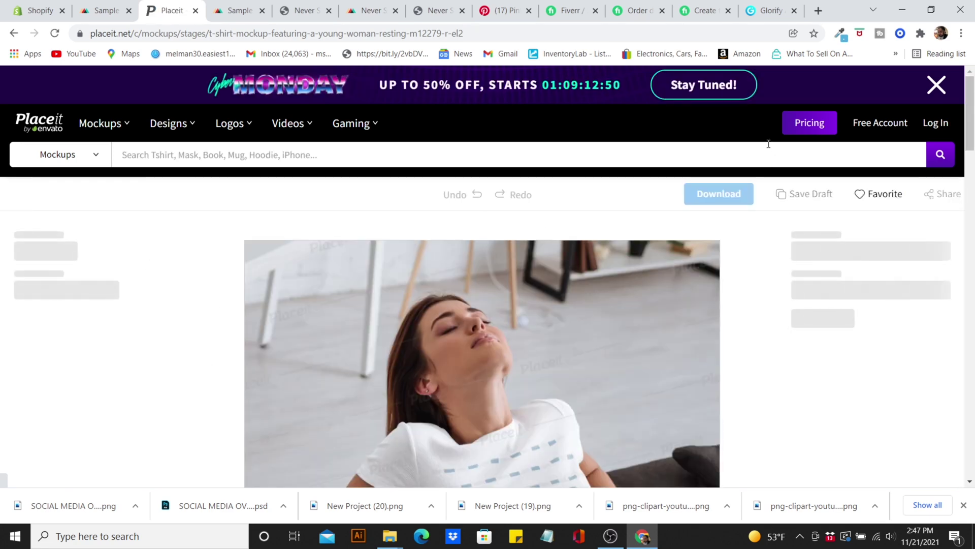
left_click_drag(973, 120, 973, 141)
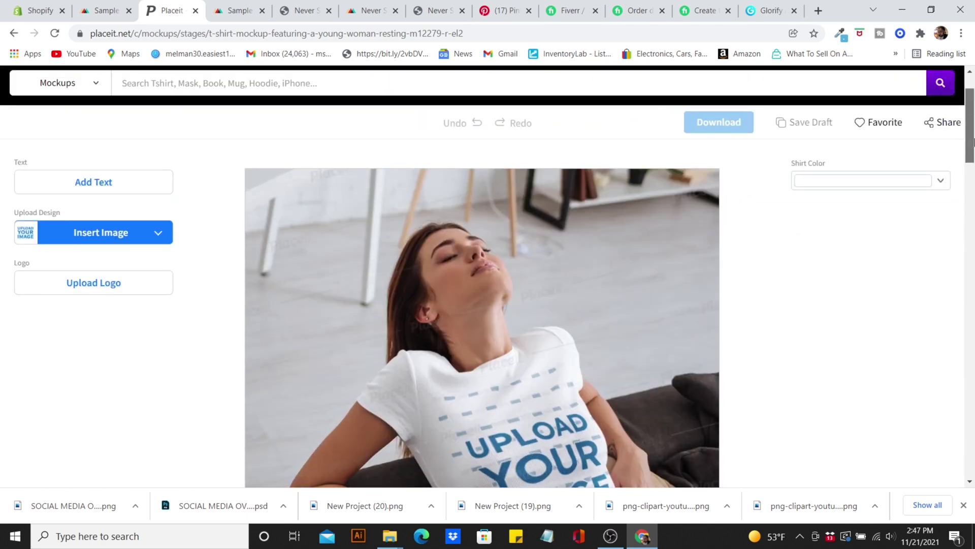
Insert the never stop the hustle png design from the New Era Gears-T-Designs folder into the mockup with the default crop.
left_click(133, 234)
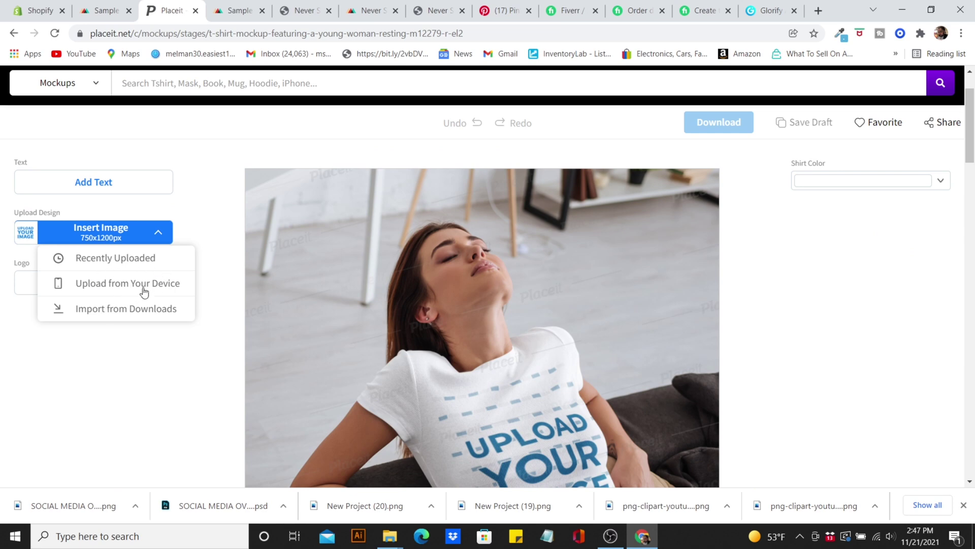
left_click(145, 284)
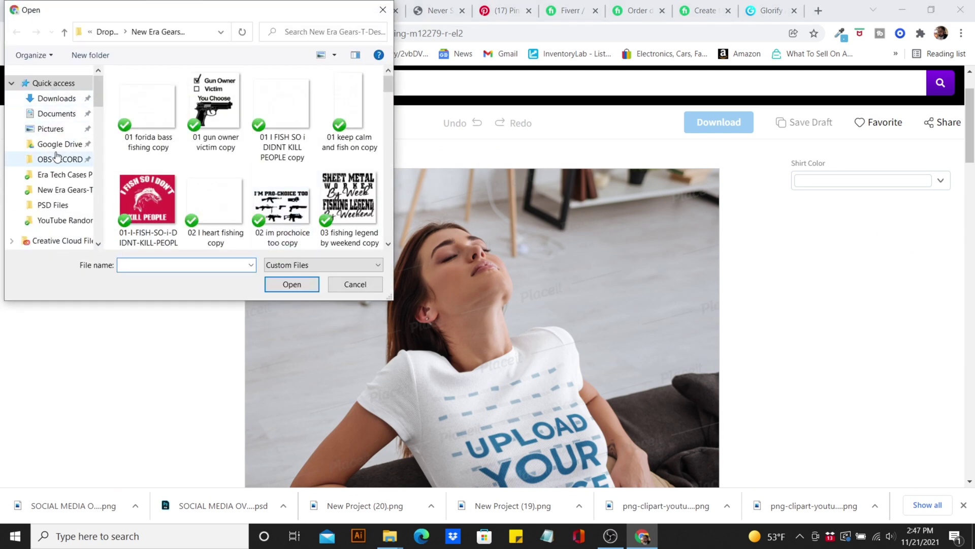
left_click(64, 190)
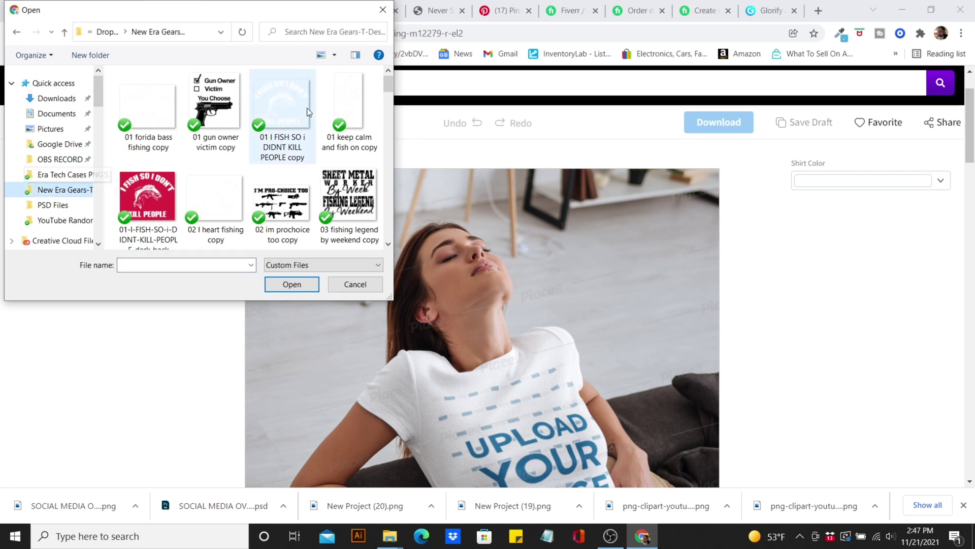
left_click_drag(392, 80, 366, 195)
left_click(331, 153)
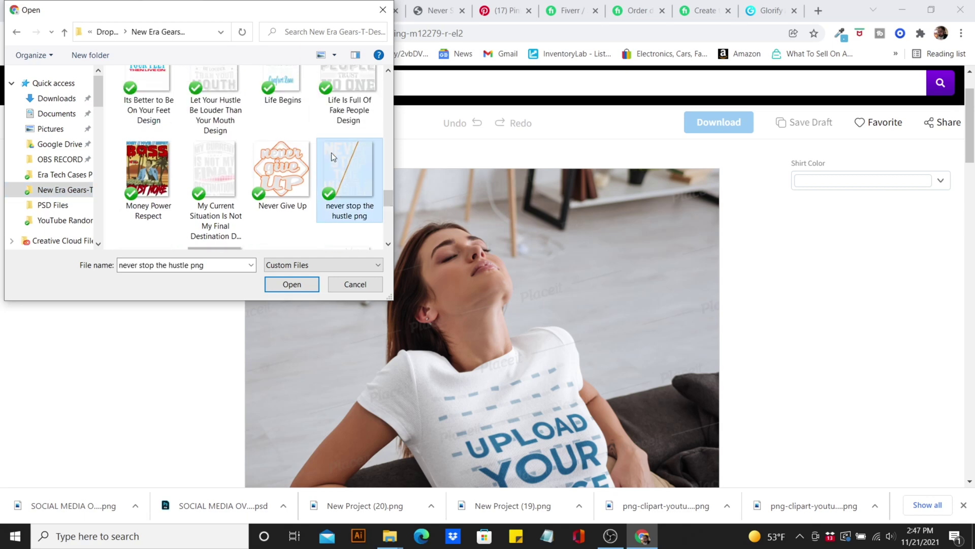
left_click(287, 284)
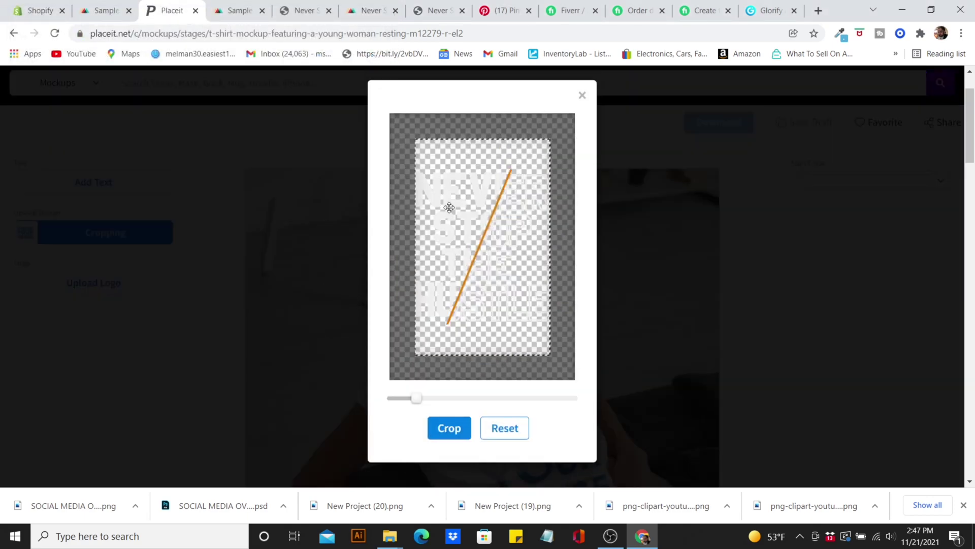
left_click(445, 427)
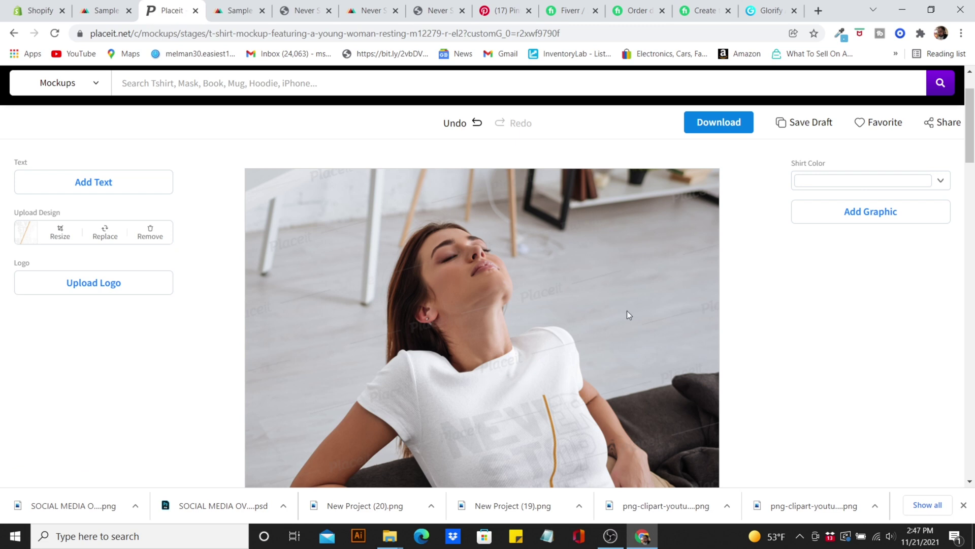
Set the mockup's shirt color to black and look over the complete image.
left_click(943, 185)
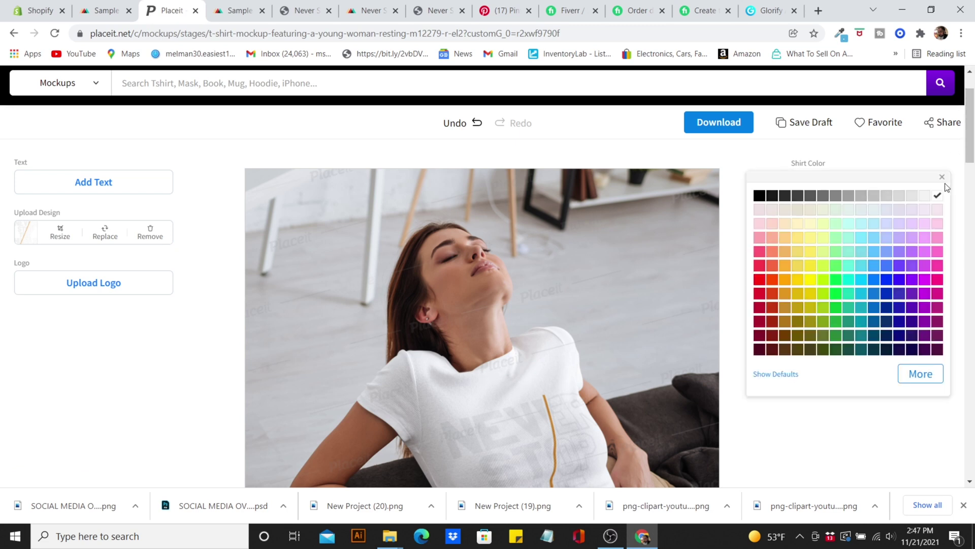
left_click(760, 197)
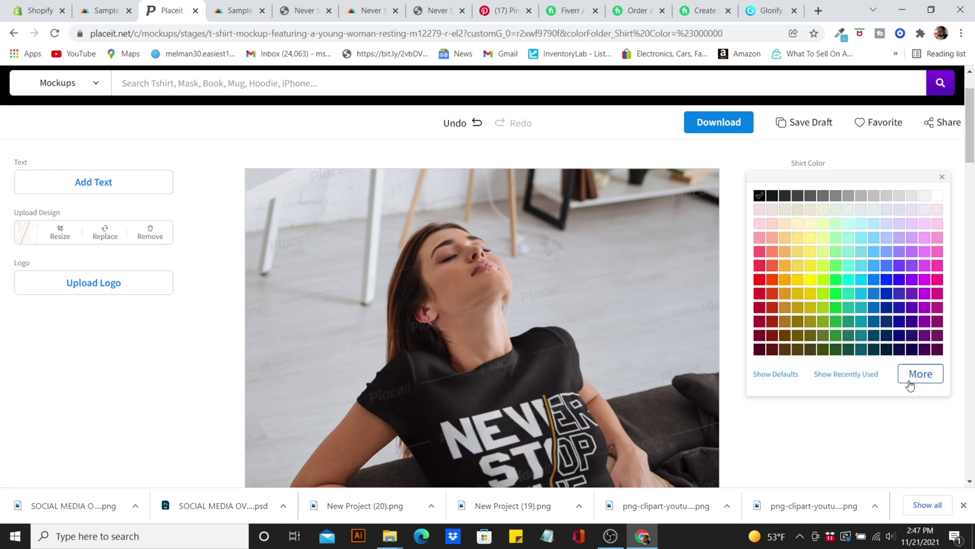
mouse_move(969, 152)
left_mouse_down()
mouse_move(971, 197)
mouse_move(974, 172)
left_mouse_up()
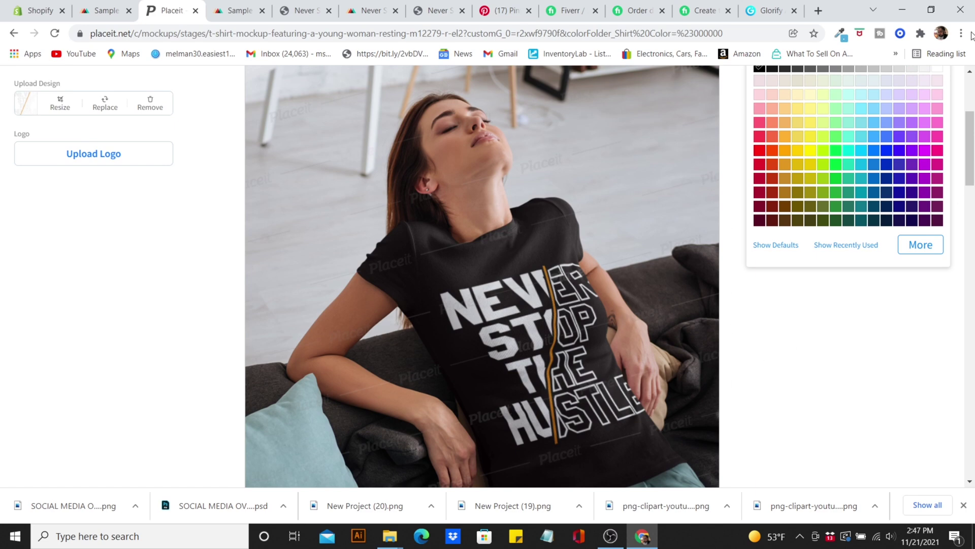
mouse_move(965, 132)
left_mouse_down()
mouse_move(966, 94)
mouse_move(967, 151)
left_mouse_up()
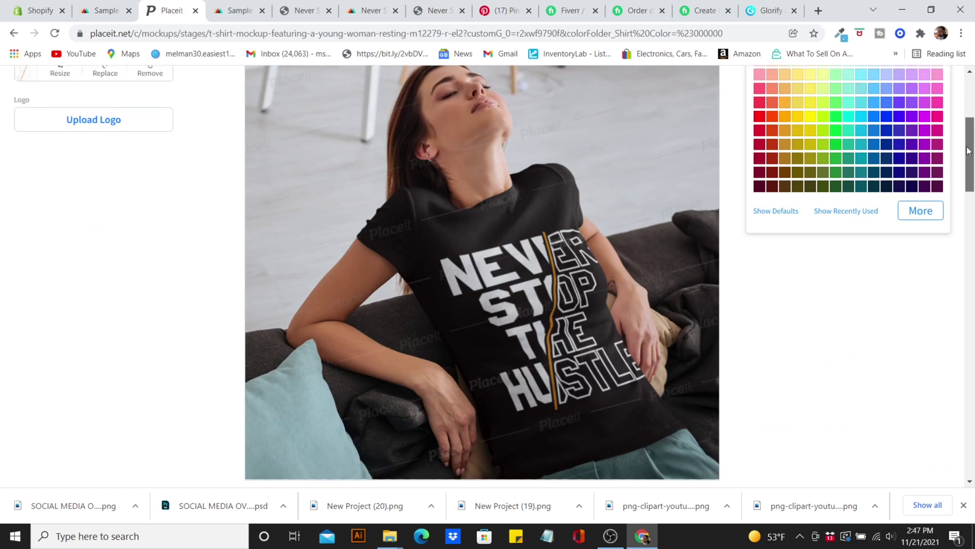